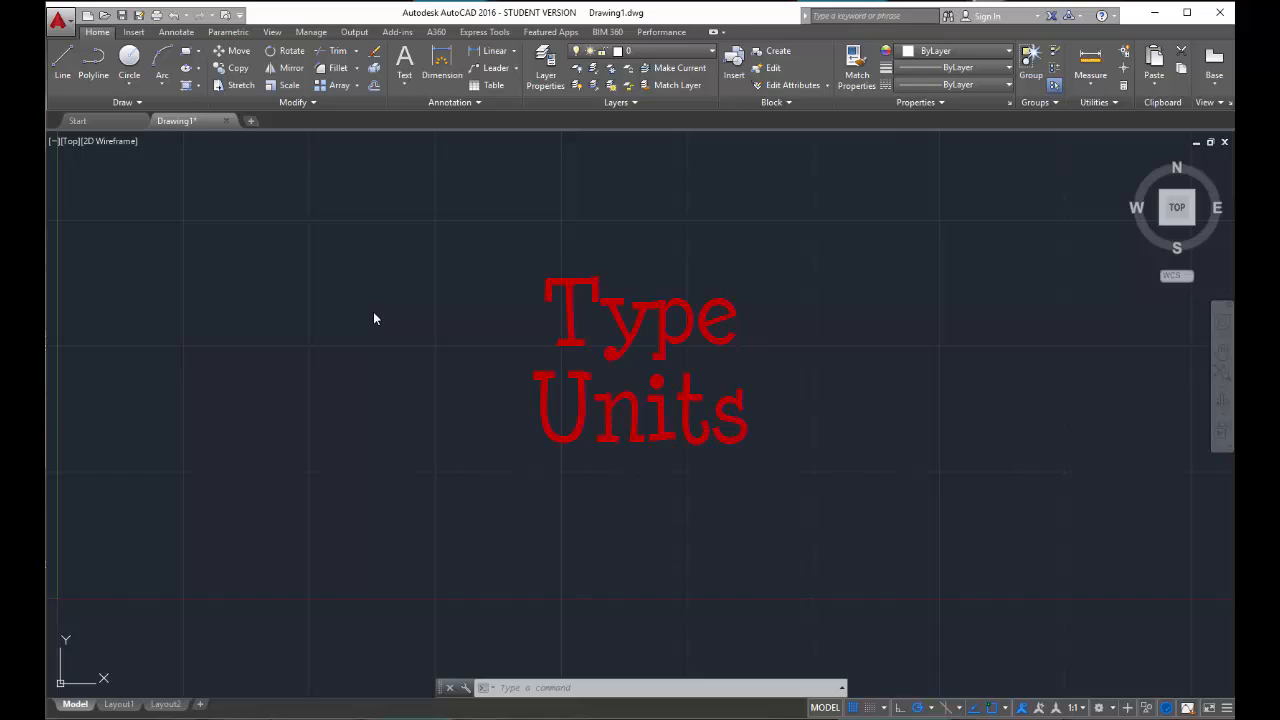
Draw a single diagonal line about 7'-9" long, rising at about 37°, near the middle of the drawing area
{"action": "left_click", "coordinate": [63, 65]}
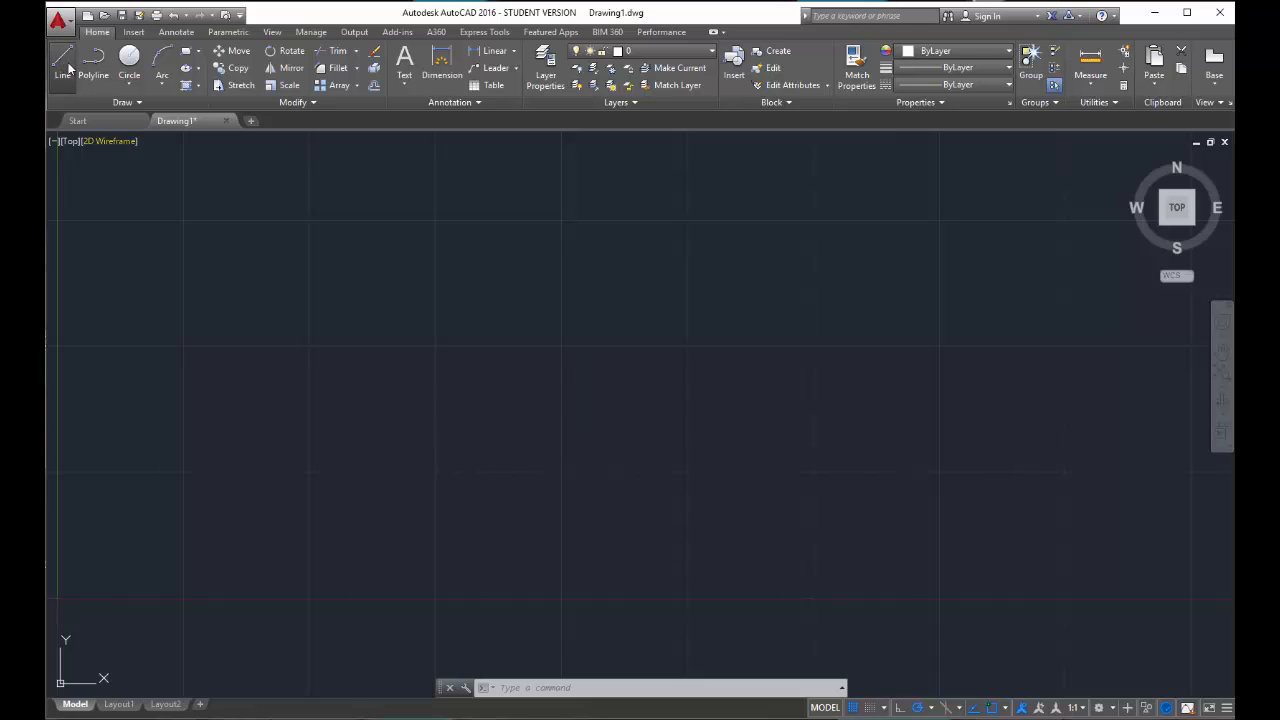
{"action": "left_click", "coordinate": [531, 367]}
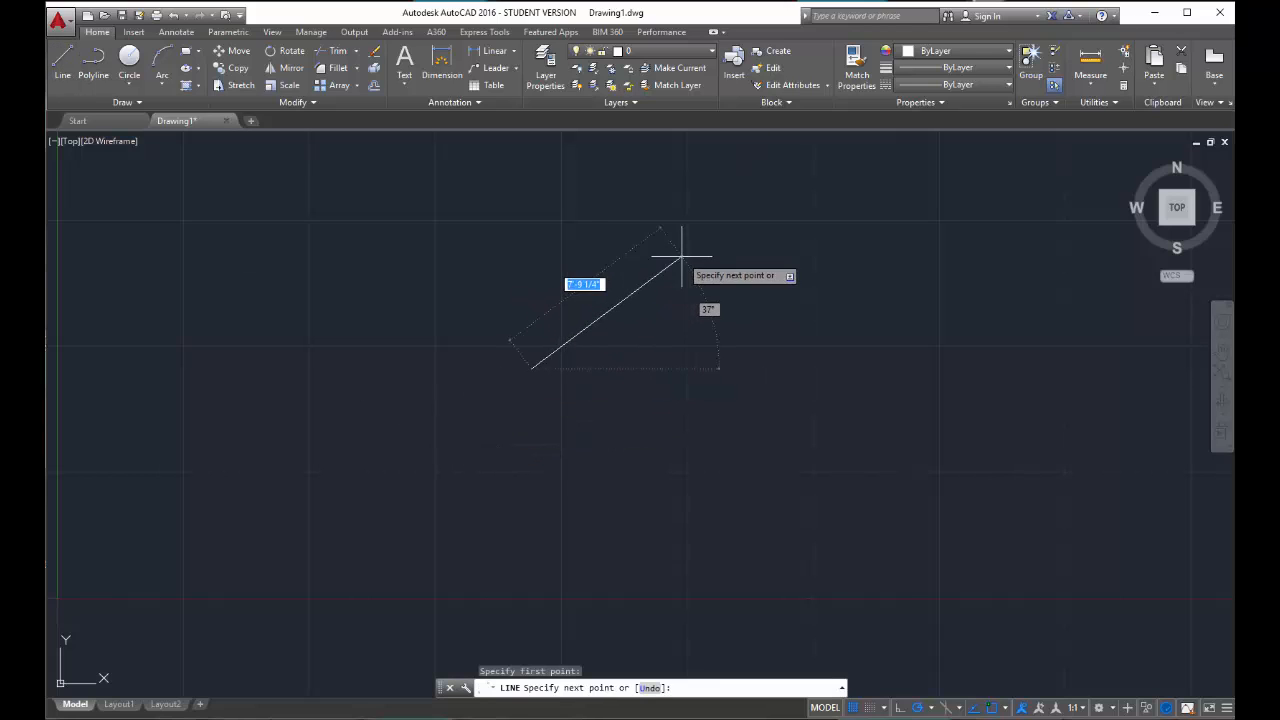
{"action": "left_click", "coordinate": [682, 258]}
{"action": "key", "text": "Escape"}
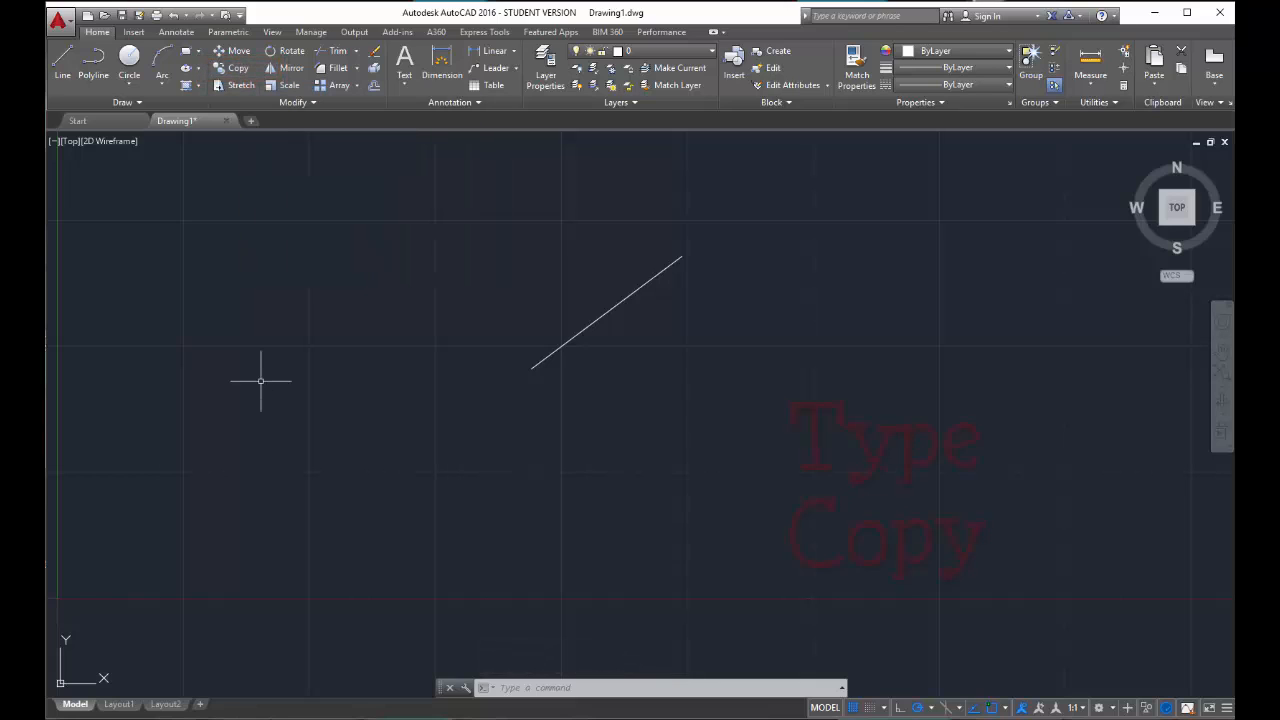
Copy the line using its upper endpoint as base point, and scatter multiple copies across the drawing area
{"action": "left_click", "coordinate": [612, 309]}
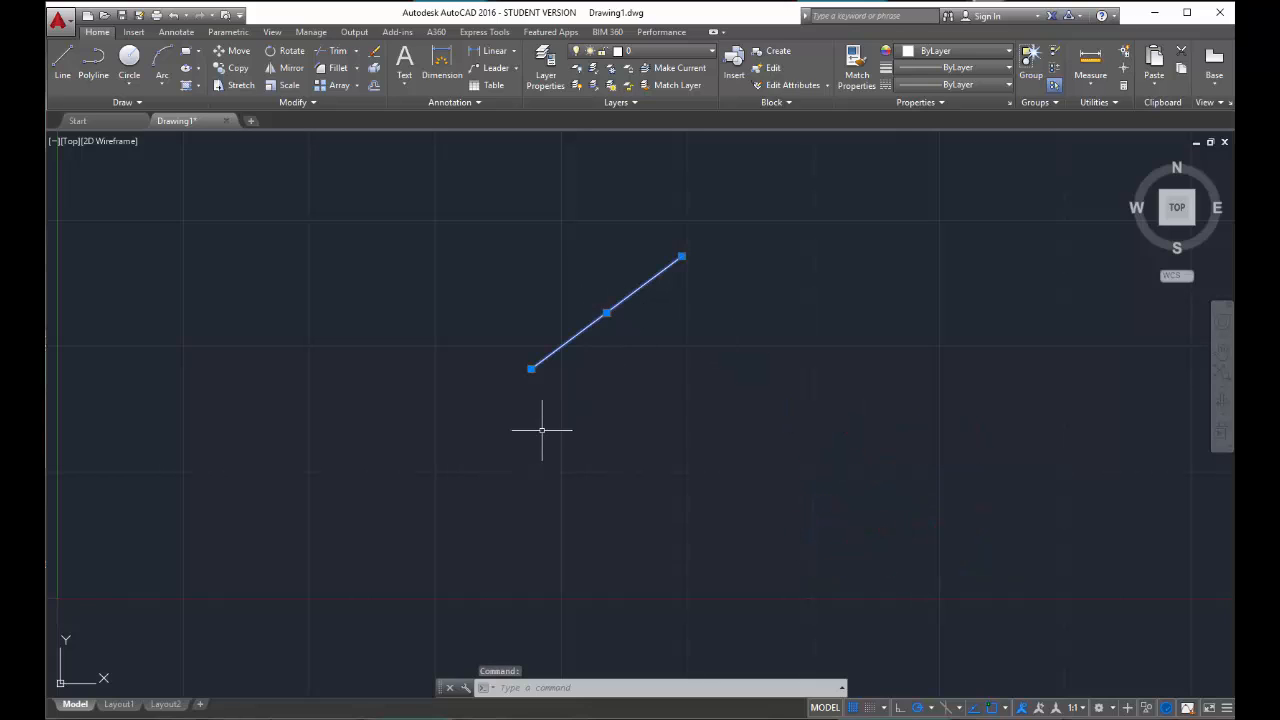
{"action": "right_click", "coordinate": [553, 348]}
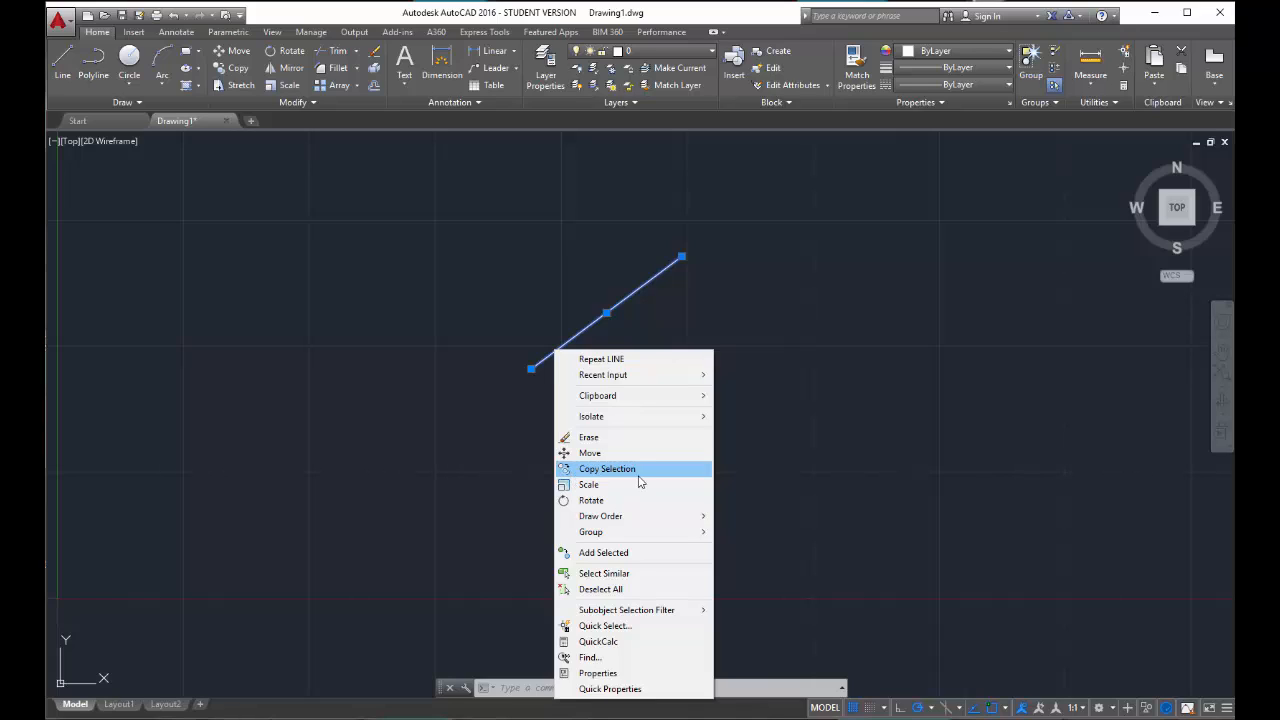
{"action": "left_click", "coordinate": [607, 469]}
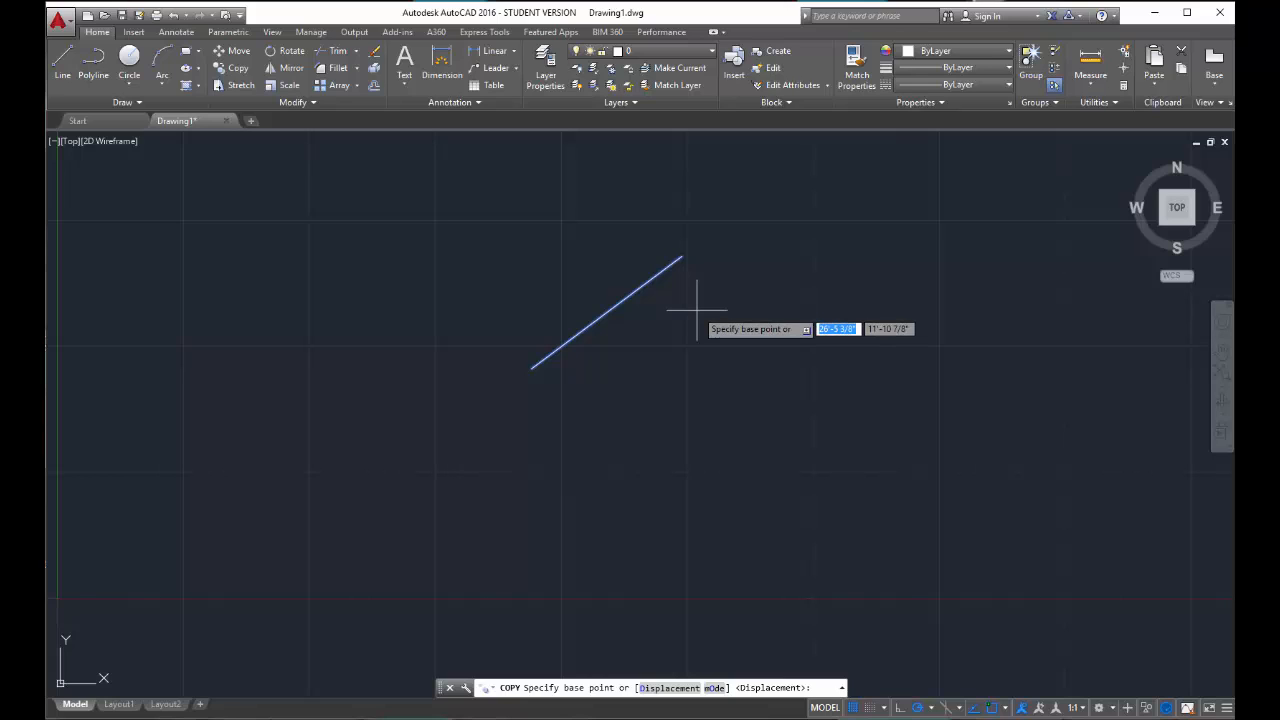
{"action": "left_click", "coordinate": [681, 256]}
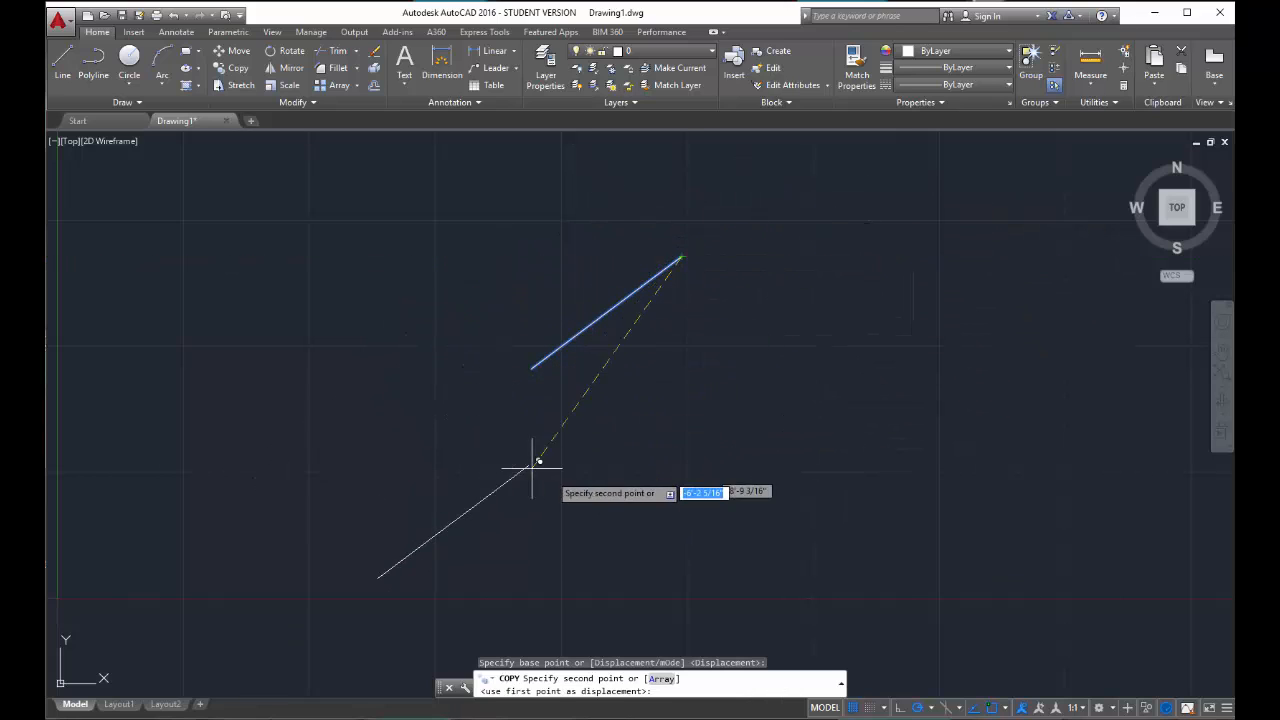
{"action": "left_click", "coordinate": [783, 413]}
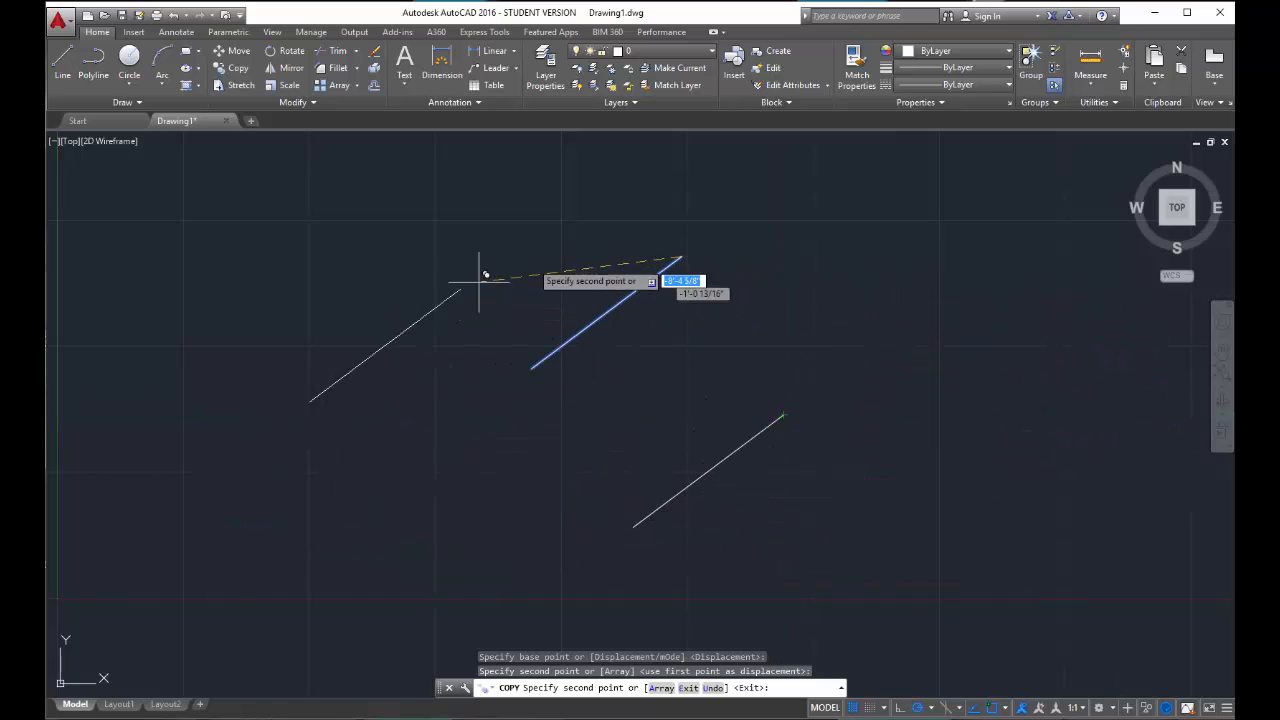
{"action": "left_click", "coordinate": [326, 257]}
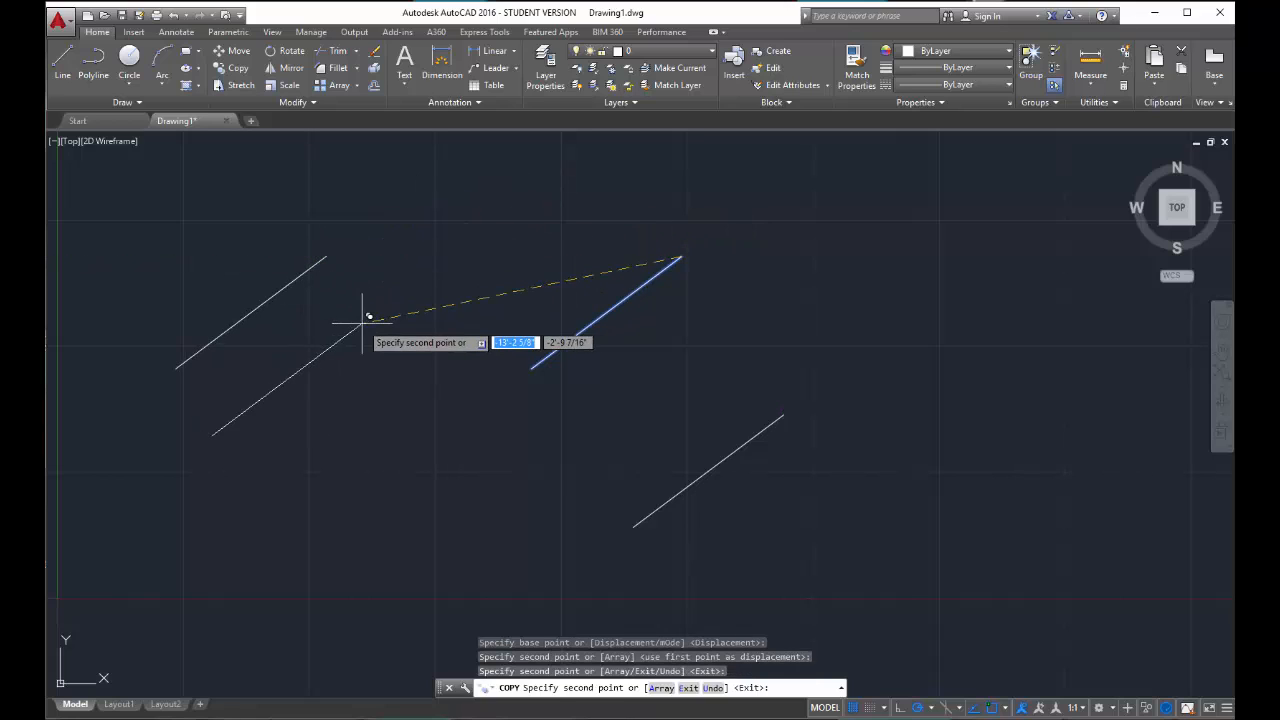
{"action": "left_click", "coordinate": [426, 229]}
{"action": "left_click", "coordinate": [404, 400]}
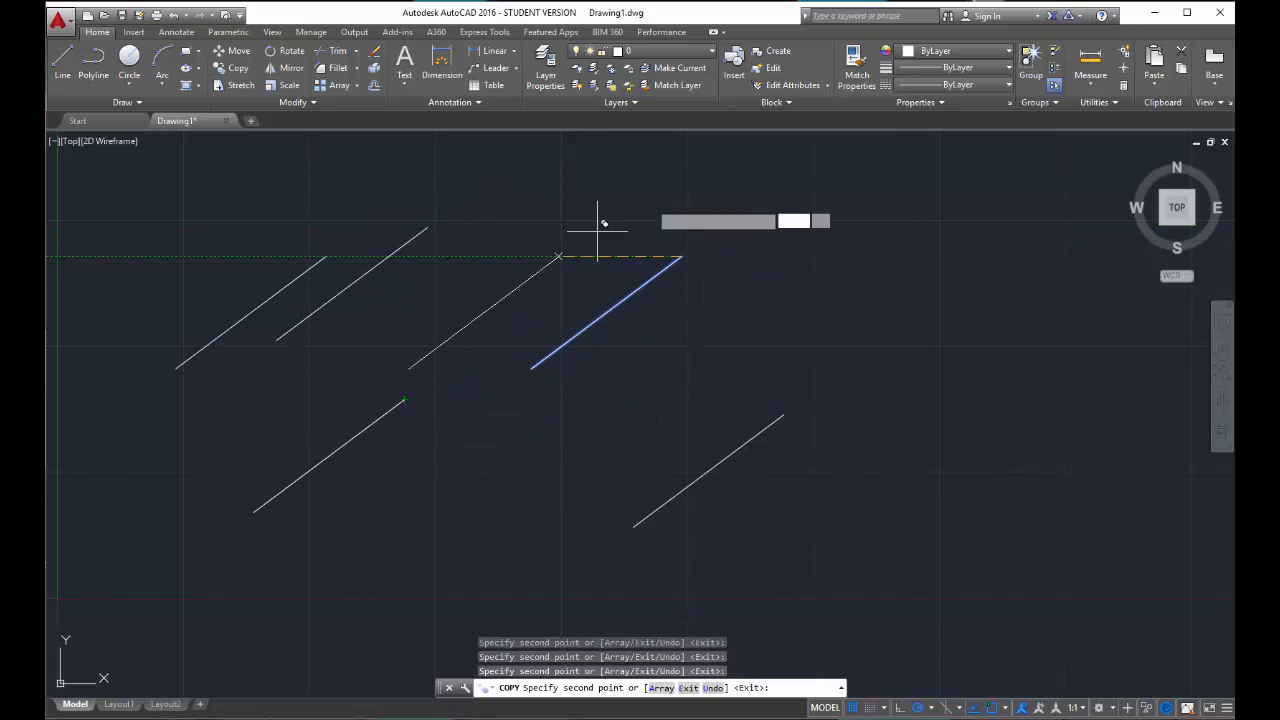
{"action": "left_click", "coordinate": [652, 200]}
{"action": "left_click", "coordinate": [913, 240]}
{"action": "left_click", "coordinate": [1040, 389]}
{"action": "left_click", "coordinate": [953, 527]}
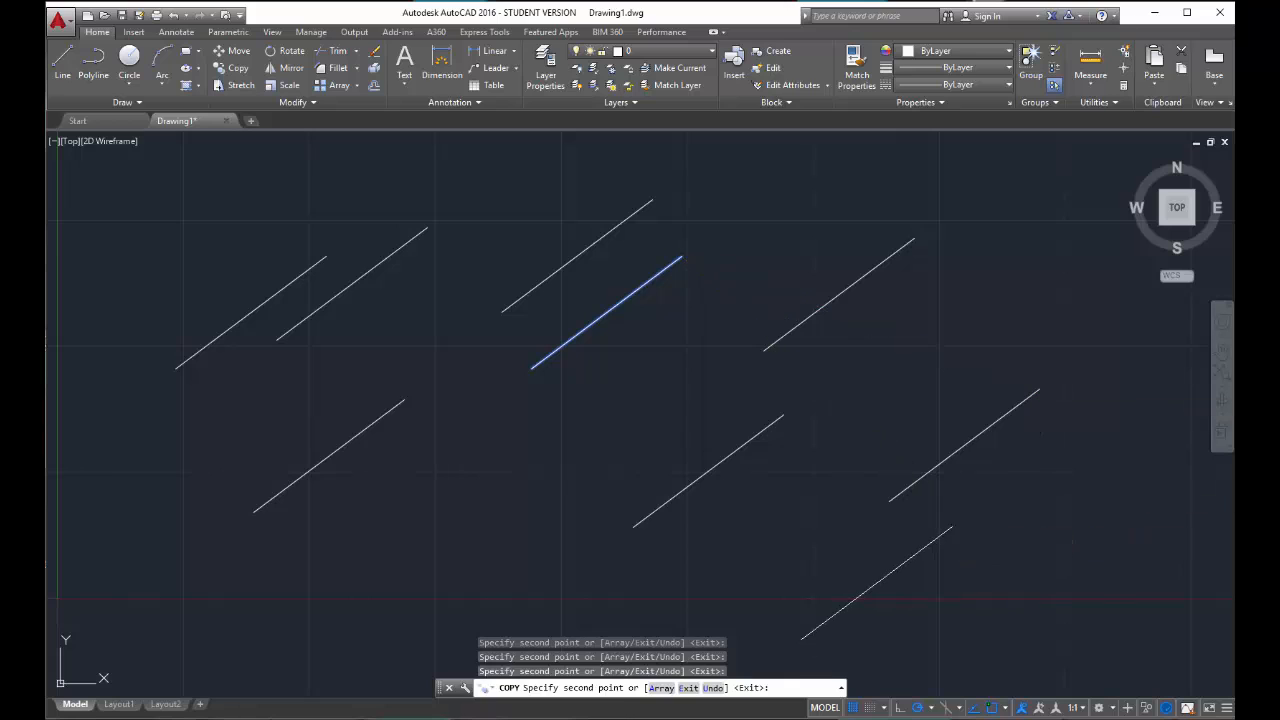
{"action": "left_click", "coordinate": [853, 428]}
{"action": "left_click", "coordinate": [774, 265]}
{"action": "left_click", "coordinate": [801, 182]}
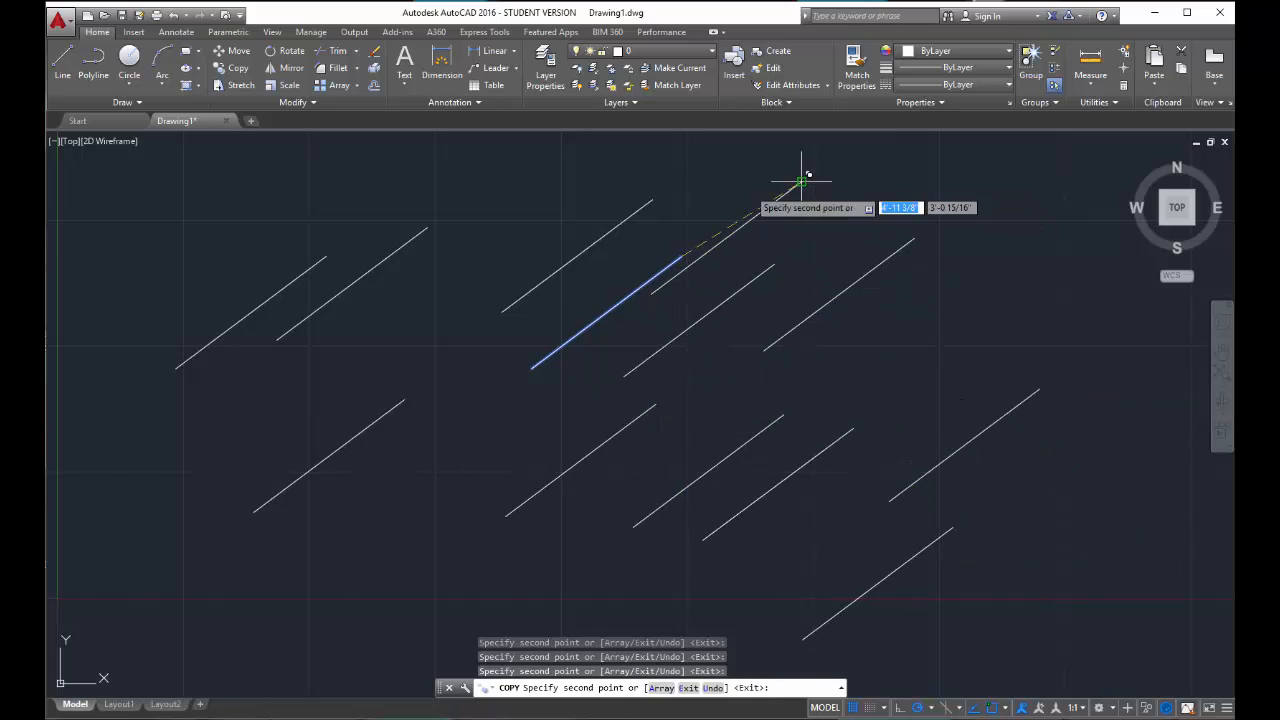
{"action": "left_click", "coordinate": [598, 225]}
{"action": "left_click", "coordinate": [558, 208]}
{"action": "left_click", "coordinate": [409, 320]}
{"action": "left_click", "coordinate": [456, 434]}
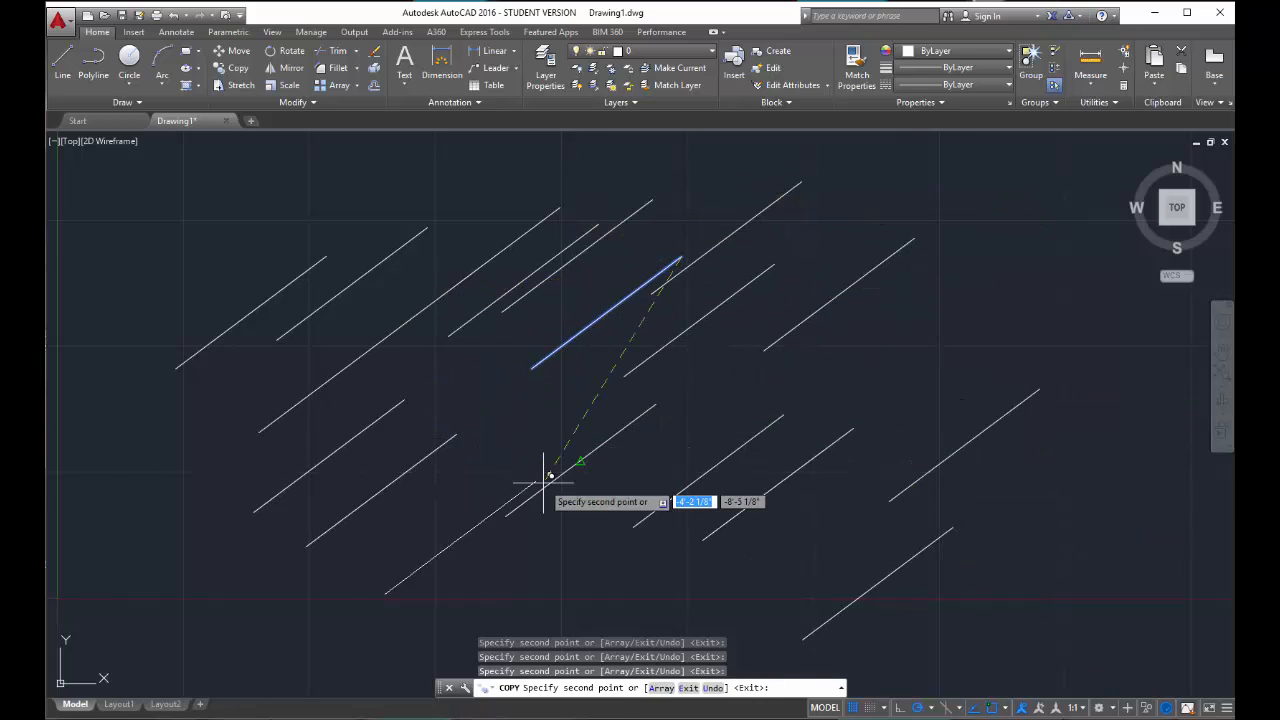
{"action": "left_click", "coordinate": [580, 460]}
{"action": "left_click", "coordinate": [618, 489]}
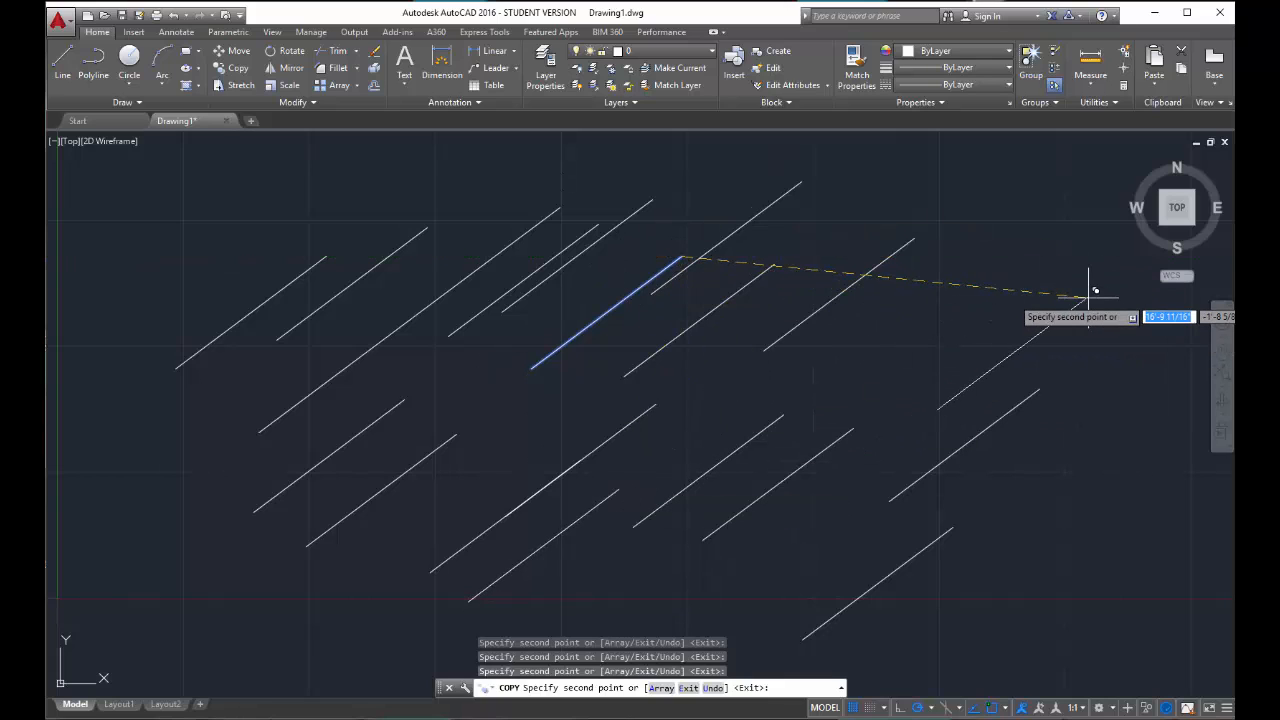
{"action": "key", "text": "Escape"}
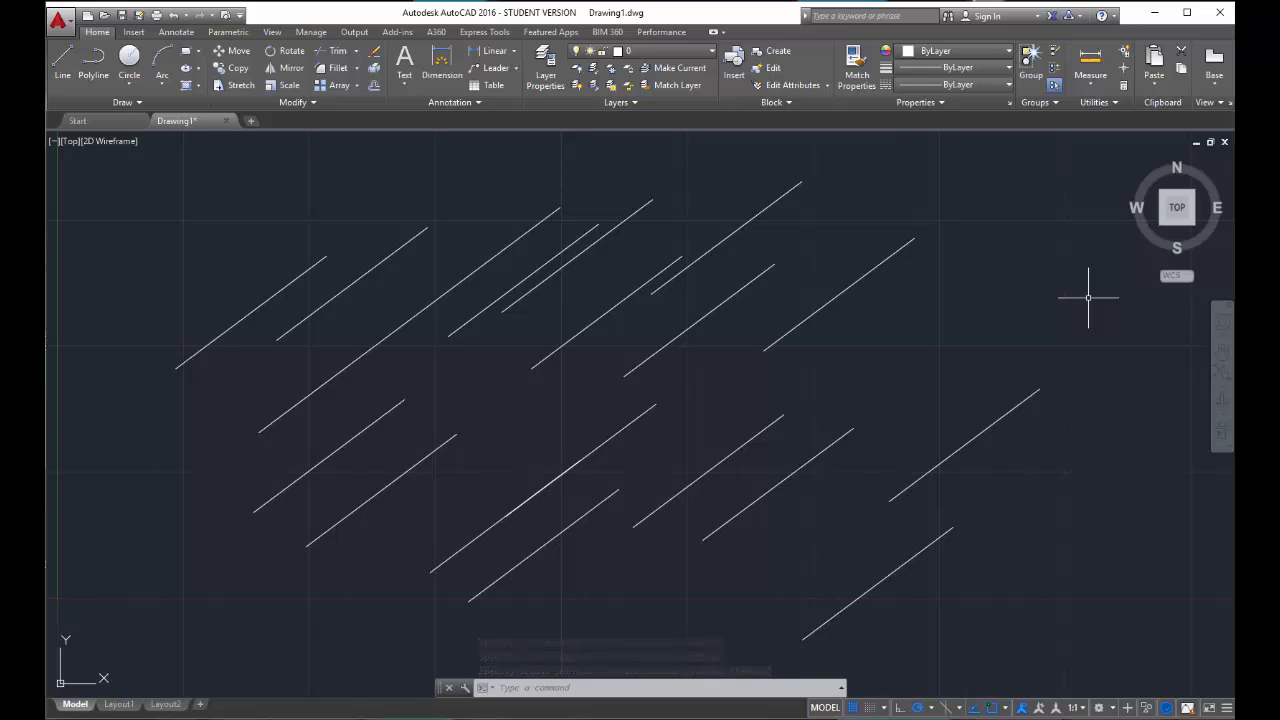
Erase the original line and its copies, keeping only the lower-left one of the two collinear lines on the left
{"action": "left_click", "coordinate": [1036, 550]}
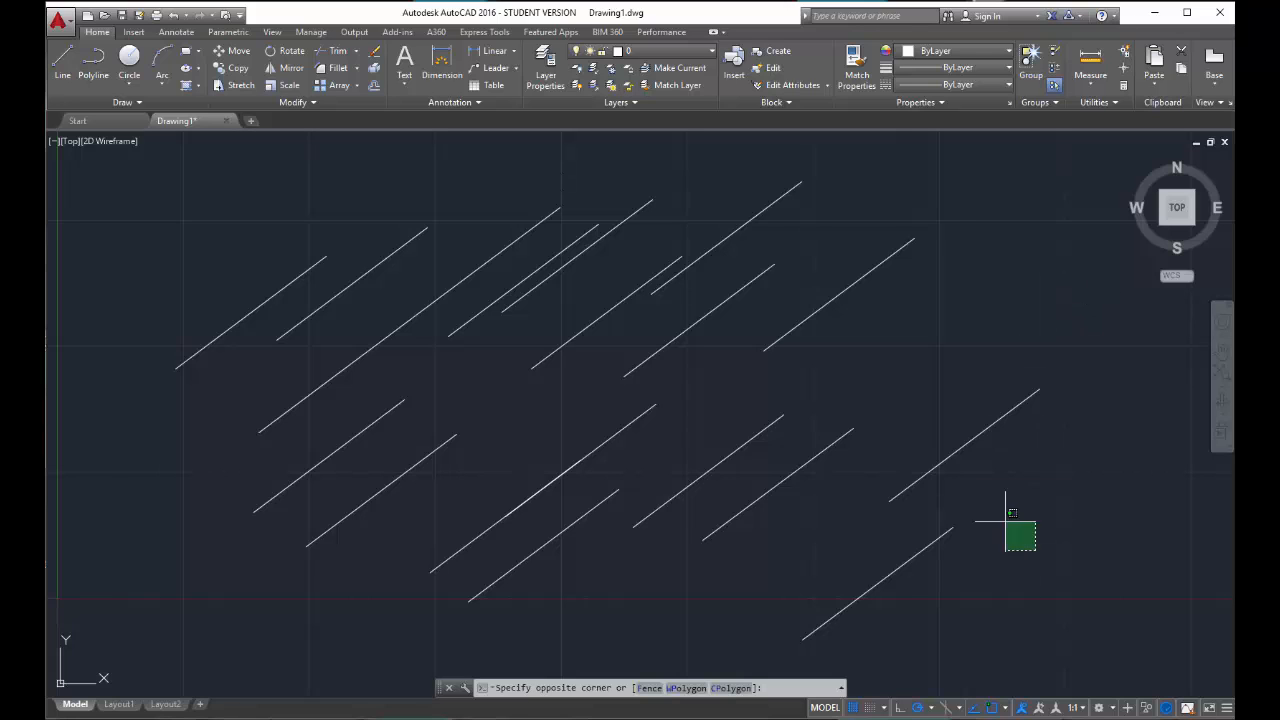
{"action": "left_click", "coordinate": [571, 286]}
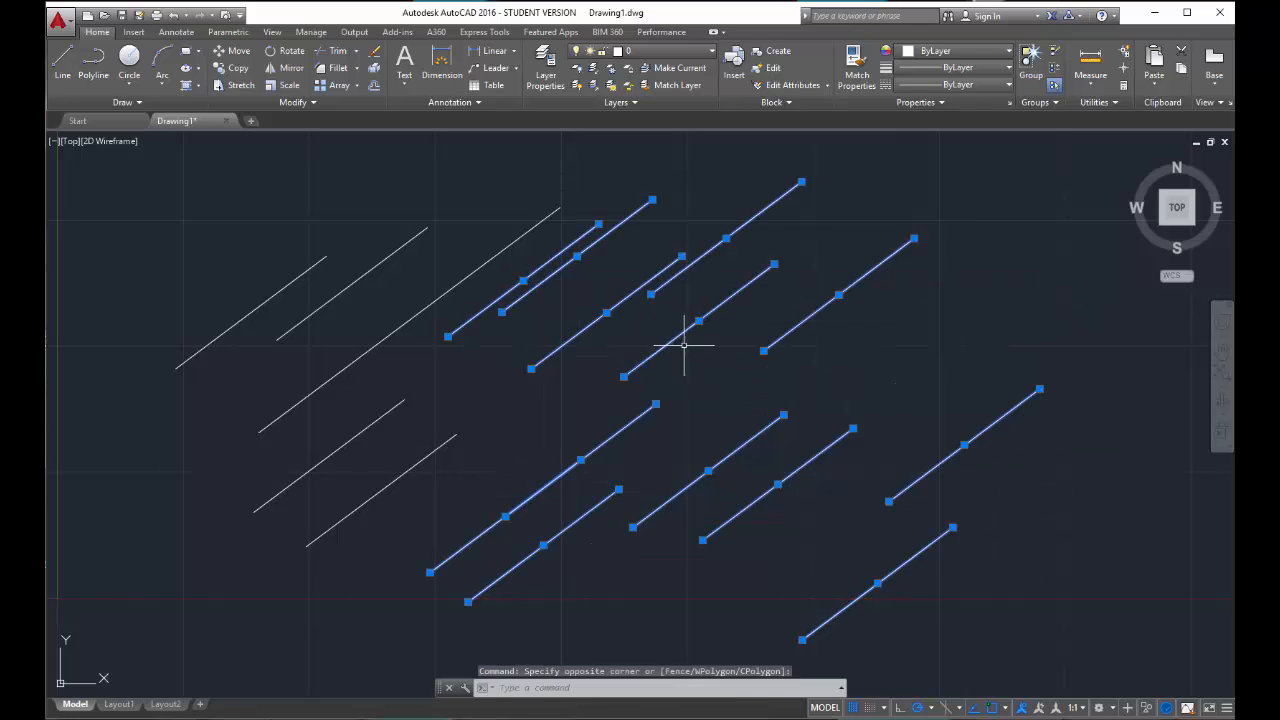
{"action": "key", "text": "Delete"}
{"action": "left_click", "coordinate": [471, 506]}
{"action": "left_click", "coordinate": [314, 429]}
{"action": "key", "text": "Delete"}
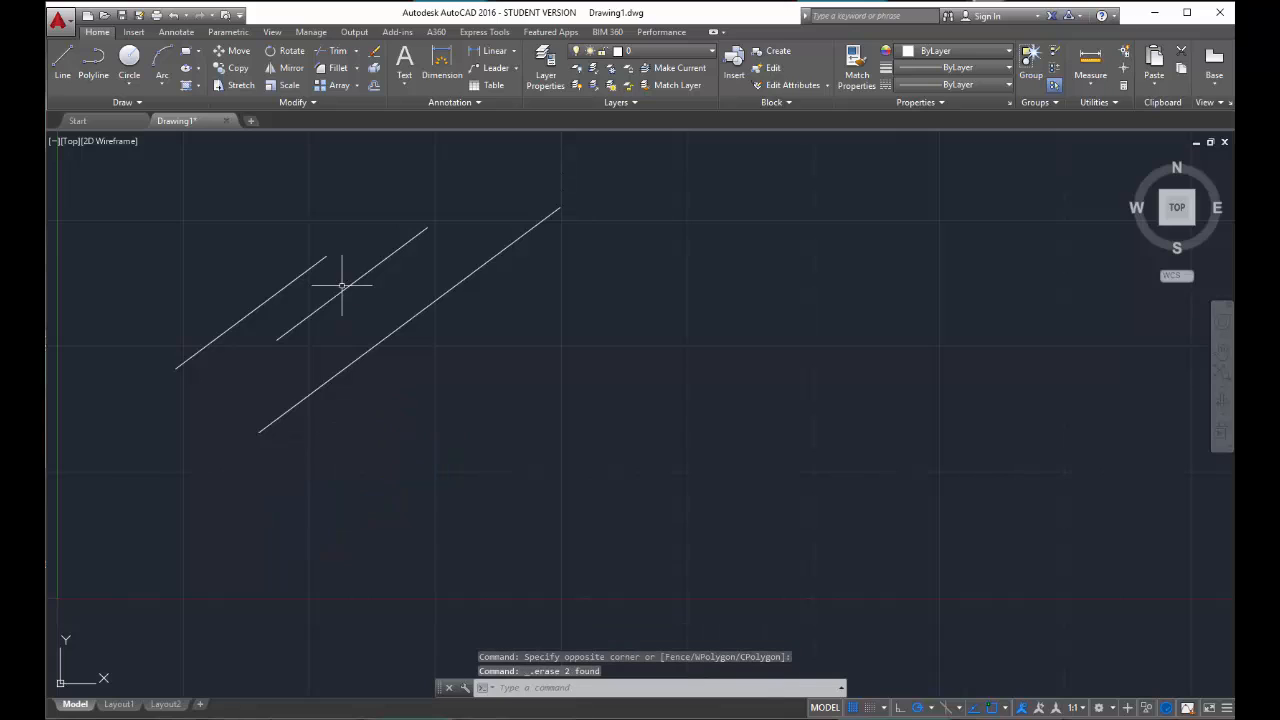
{"action": "left_click", "coordinate": [350, 298]}
{"action": "left_click", "coordinate": [265, 262]}
{"action": "key", "text": "Delete"}
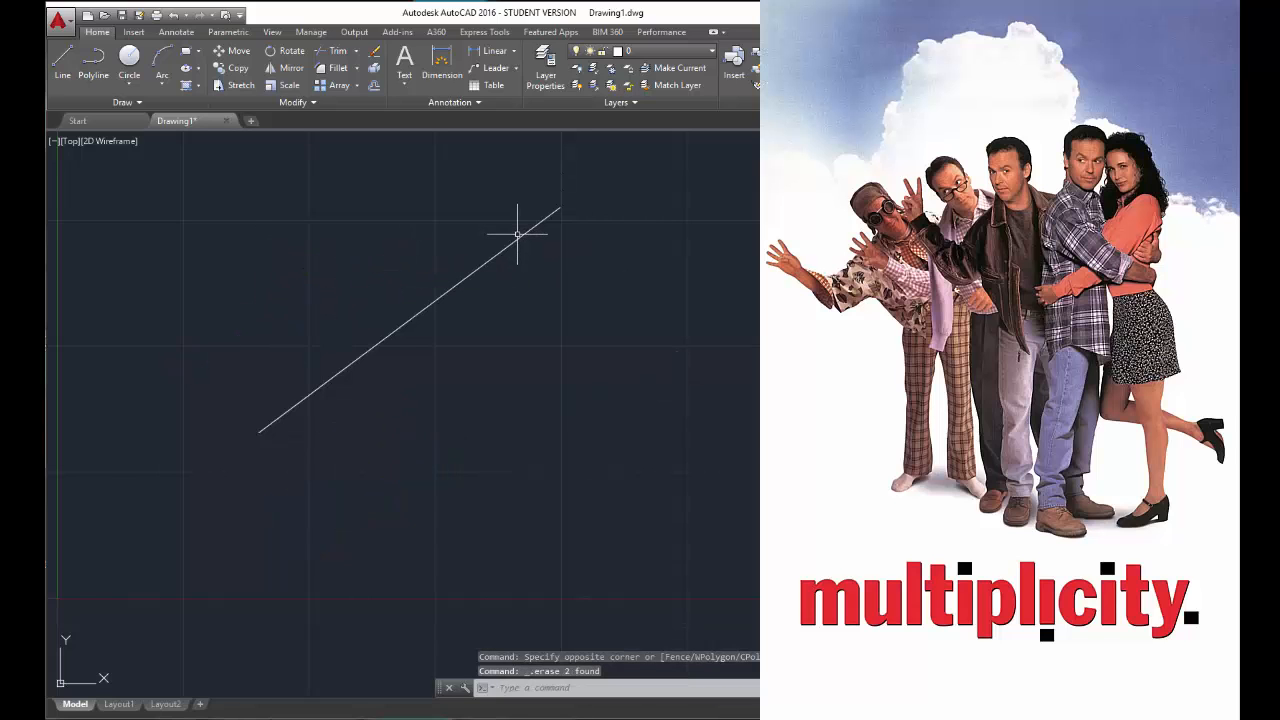
{"action": "left_click", "coordinate": [519, 236]}
{"action": "key", "text": "Delete"}
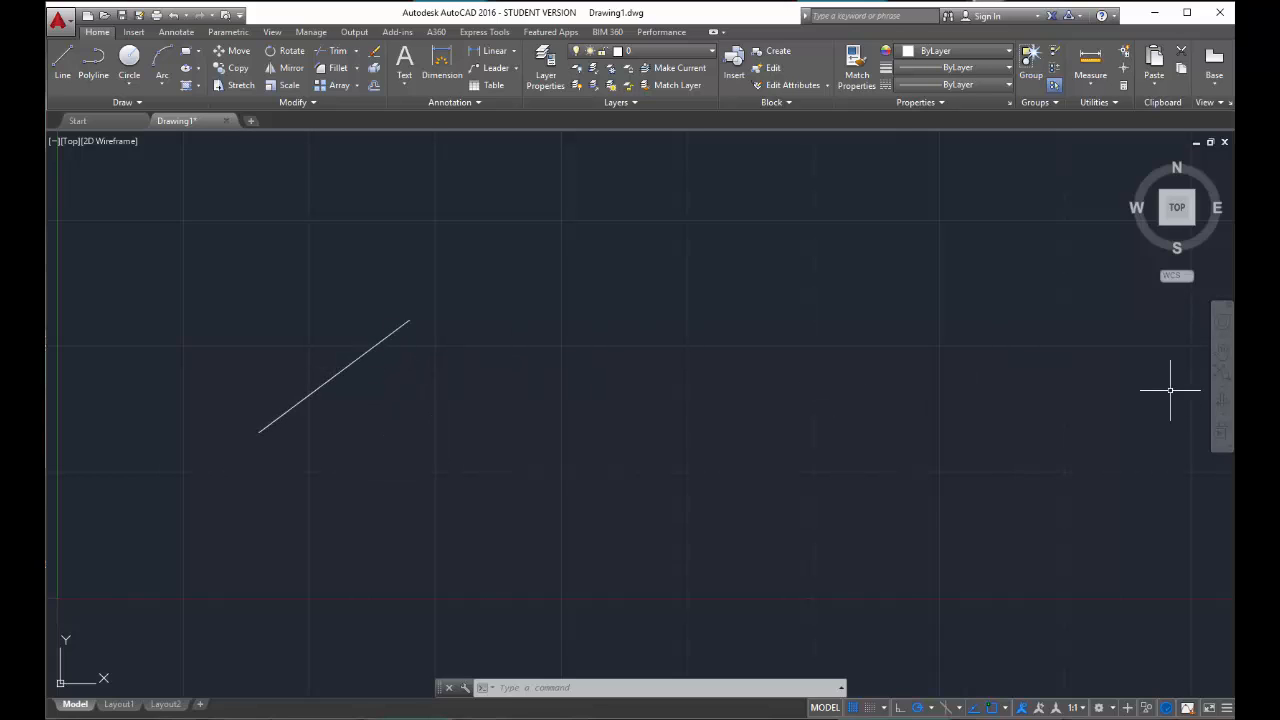
Draw two connected lines from the remaining line's upper endpoint to its lower endpoint, closing a triangle
{"action": "left_click", "coordinate": [62, 62]}
{"action": "left_click", "coordinate": [408, 320]}
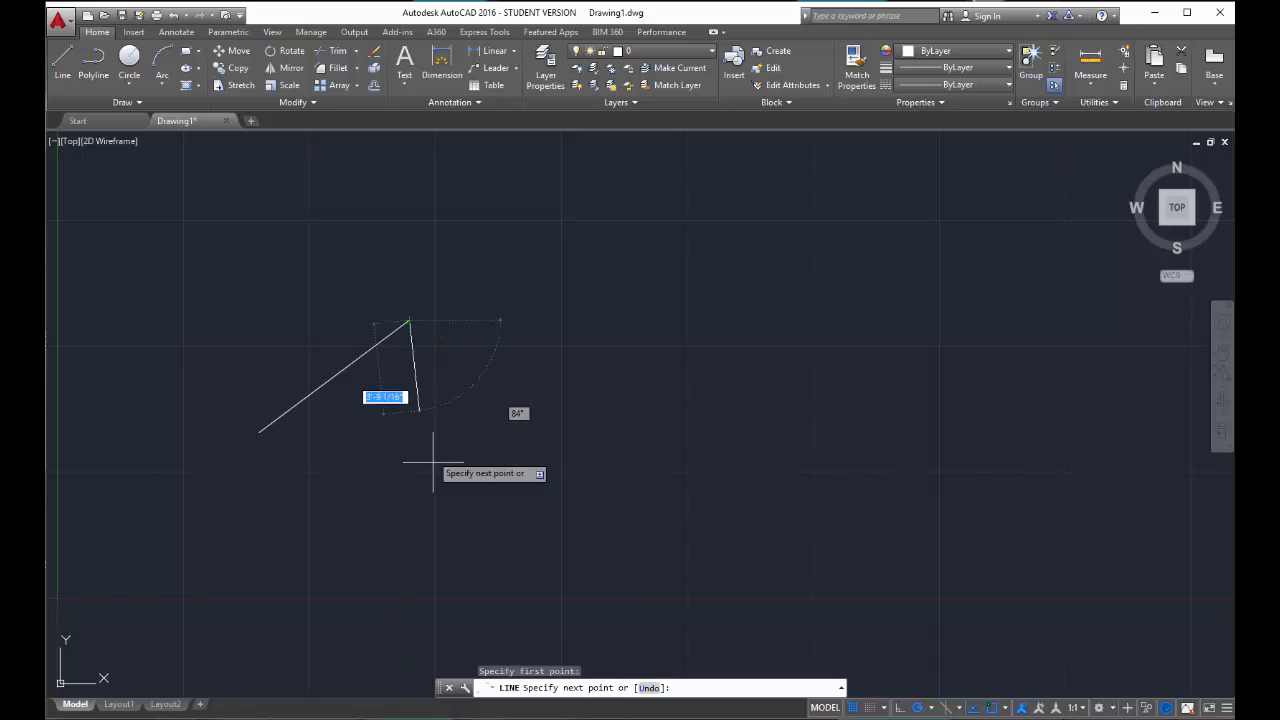
{"action": "left_click", "coordinate": [457, 595]}
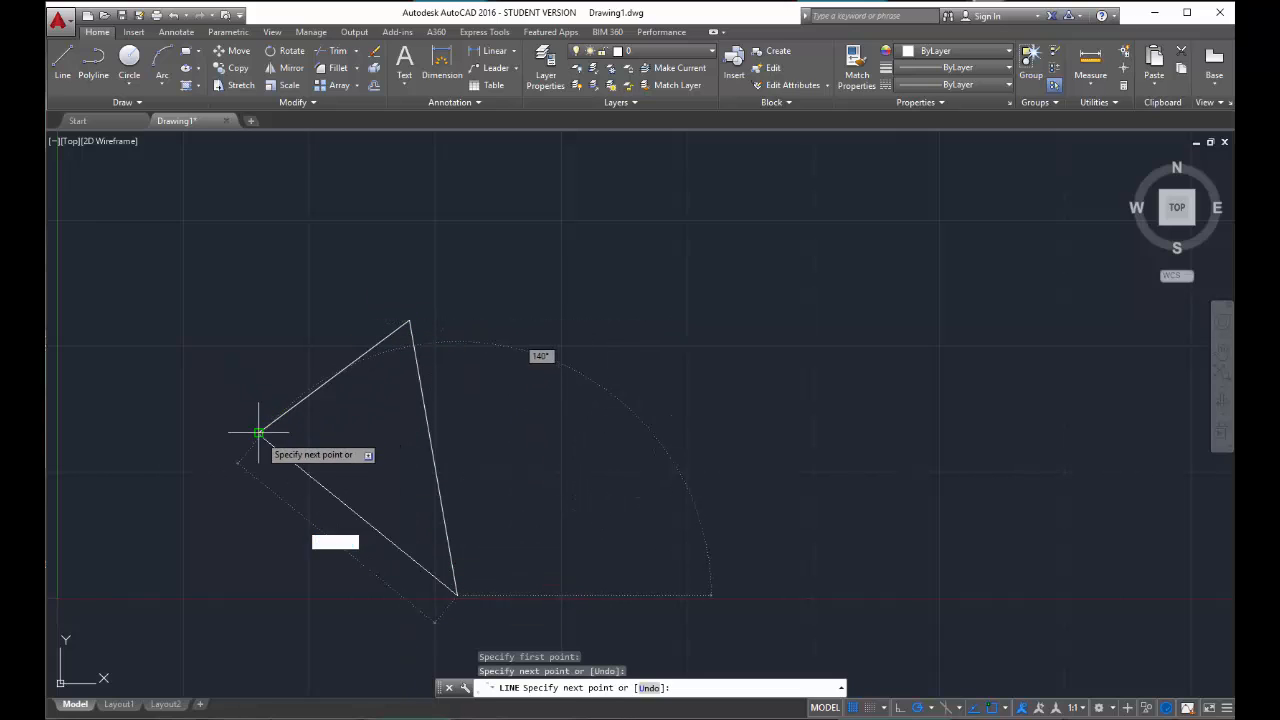
{"action": "left_click", "coordinate": [259, 432]}
{"action": "key", "text": "Escape"}
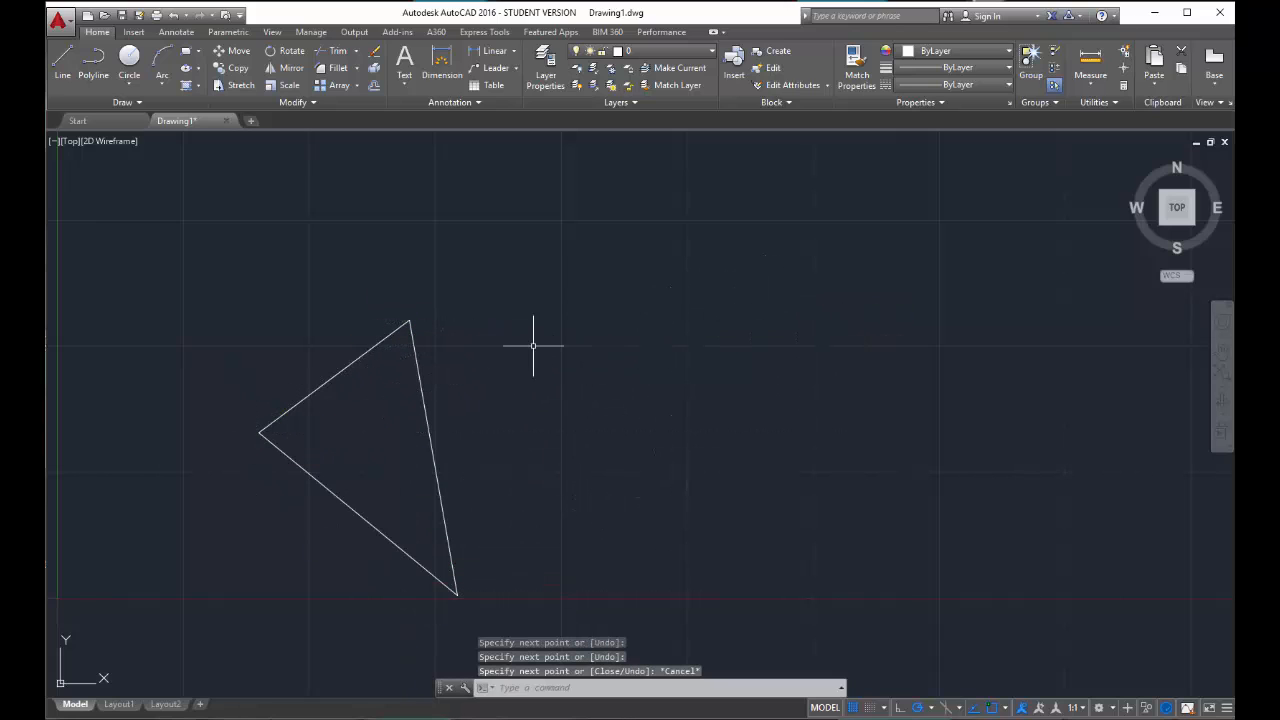
Copy the whole triangle 11' horizontally to the right, using its left vertex as base point
{"action": "left_click", "coordinate": [491, 579]}
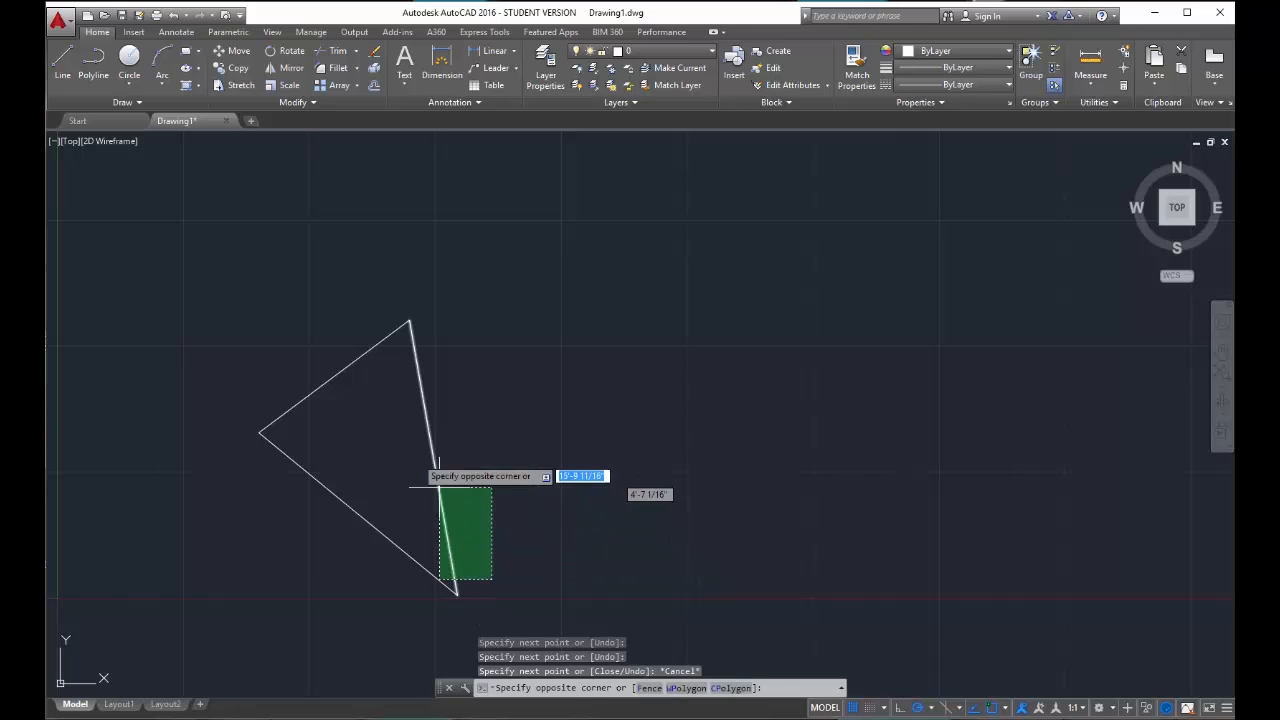
{"action": "left_click", "coordinate": [314, 357]}
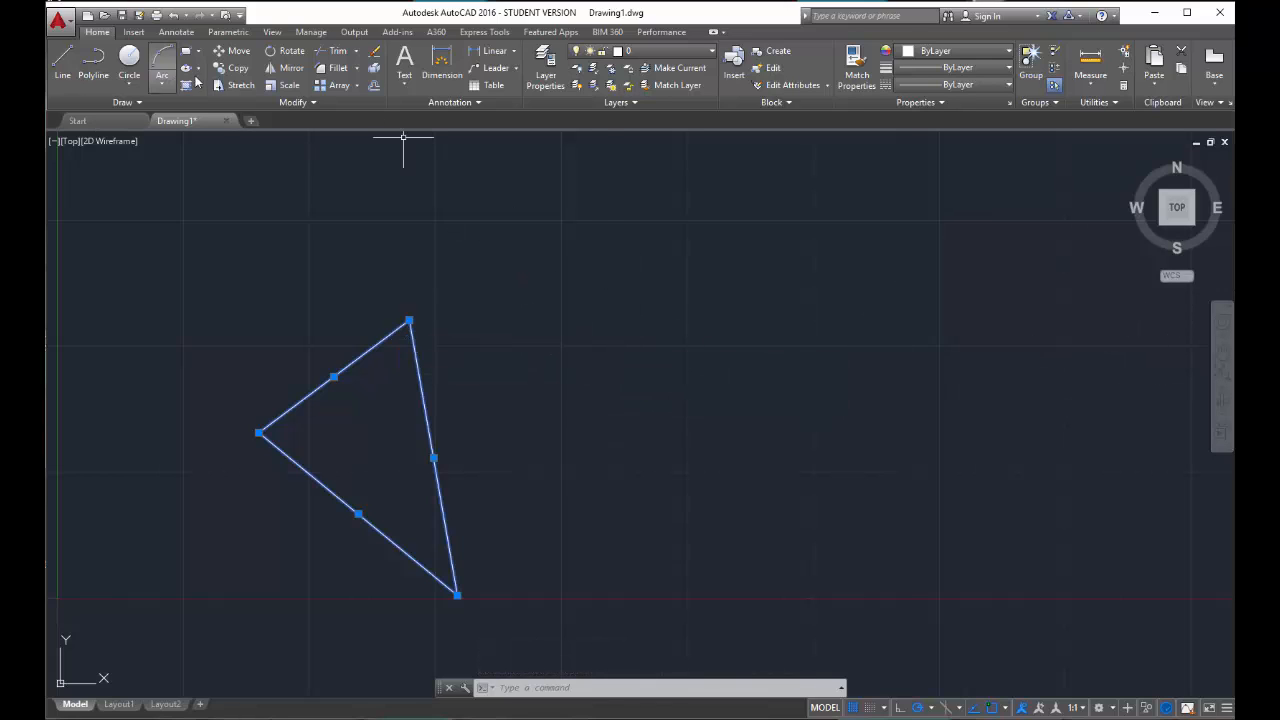
{"action": "left_click", "coordinate": [232, 70]}
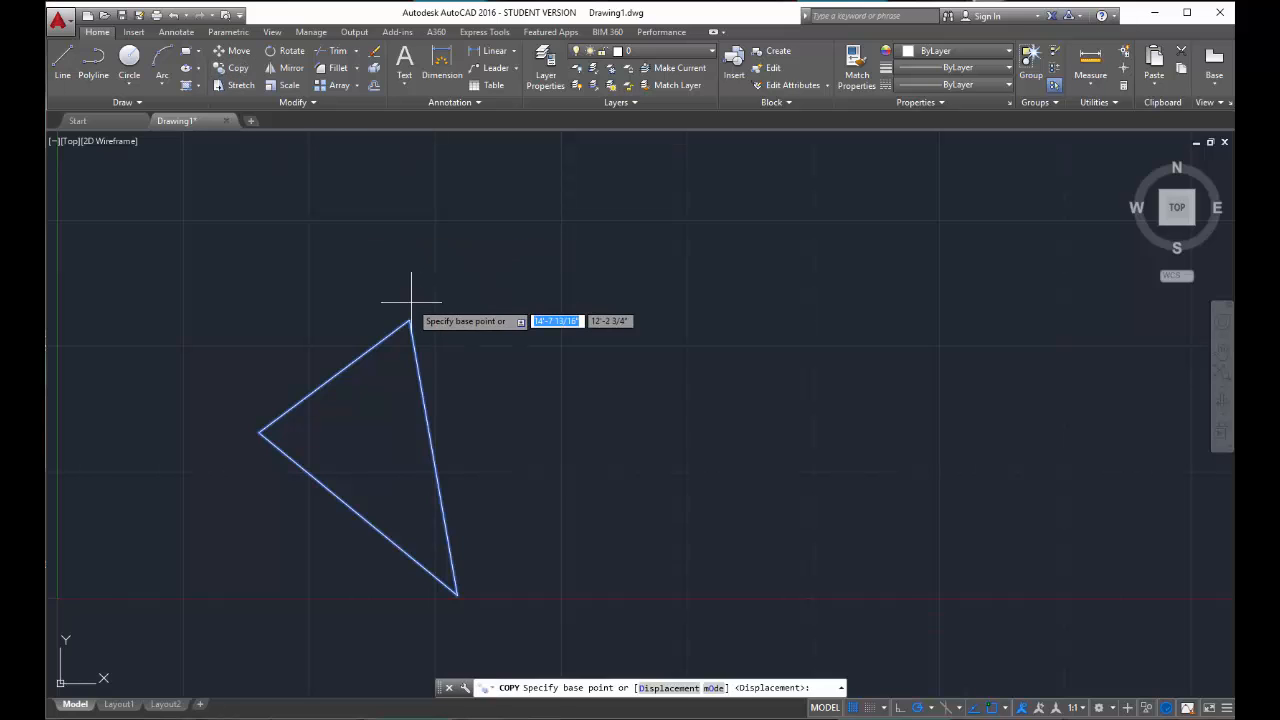
{"action": "left_click", "coordinate": [258, 433]}
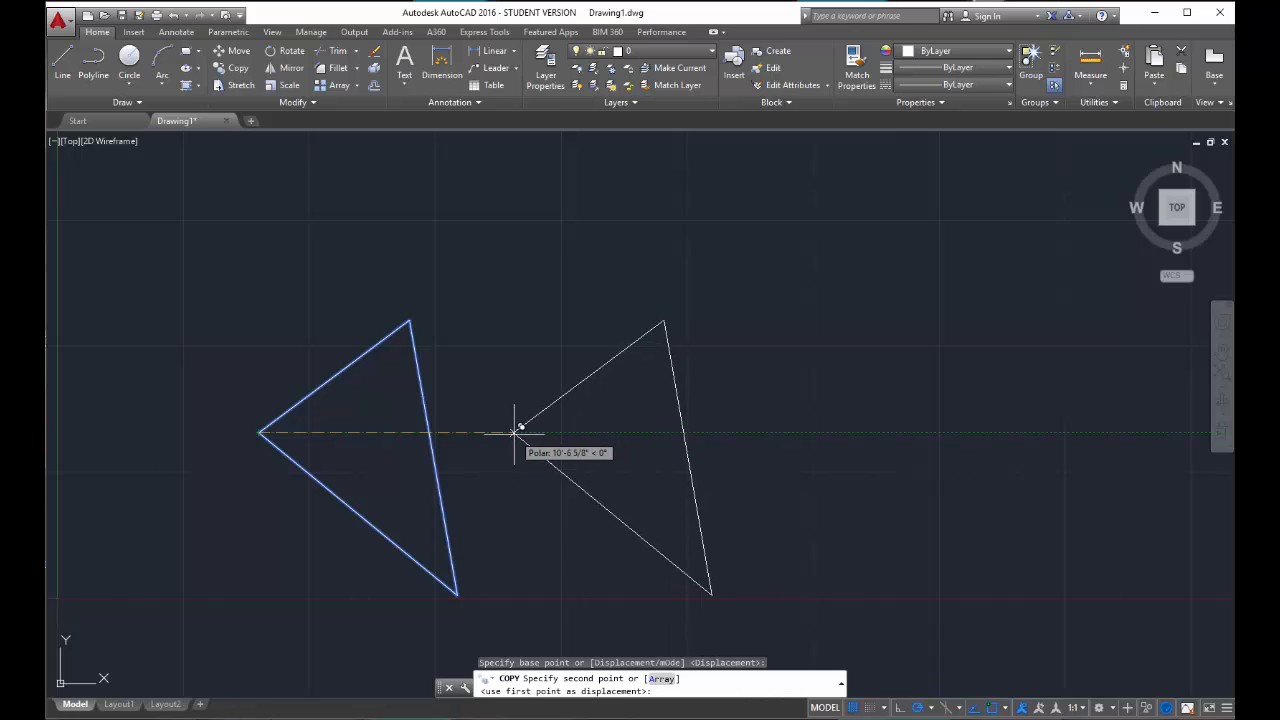
{"action": "type", "text": "11"}
{"action": "key", "text": "Return"}
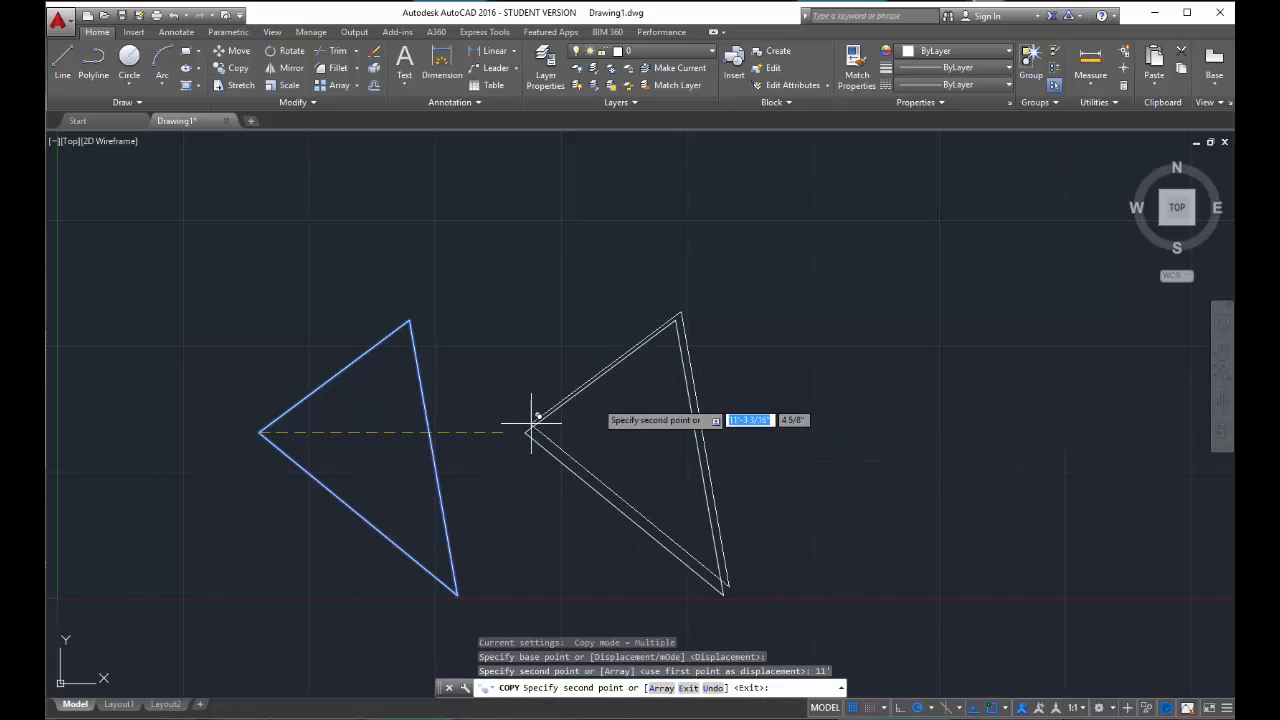
{"action": "key", "text": "Escape"}
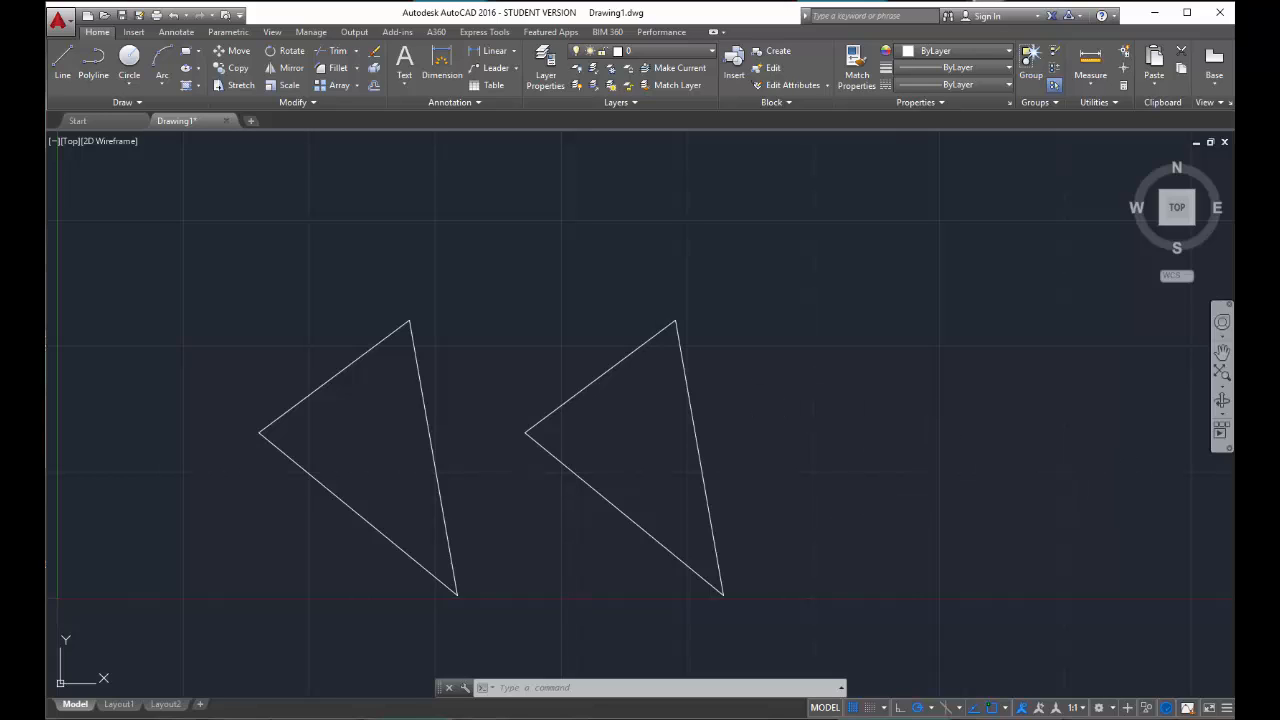
Copy the second triangle repeatedly from the first triangle's left vertex to each successive left vertex, forming an evenly spaced row of seven triangles
{"action": "left_click", "coordinate": [766, 619]}
{"action": "left_click", "coordinate": [518, 268]}
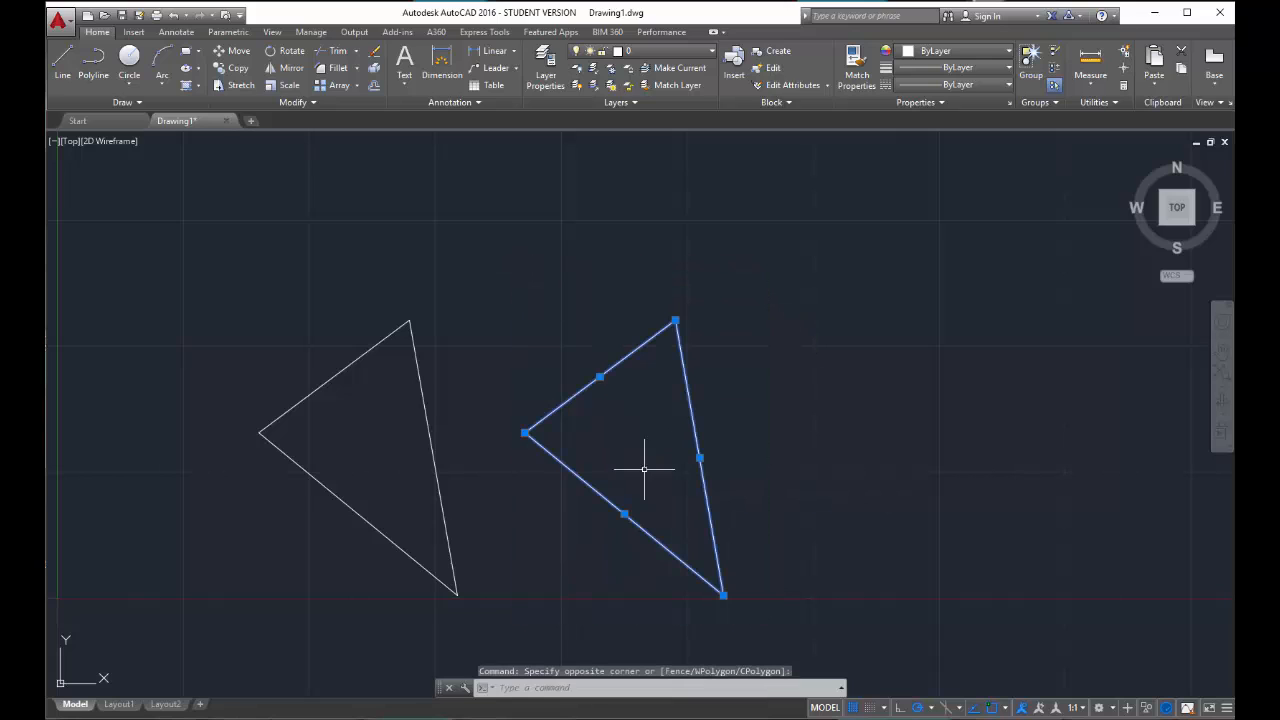
{"action": "left_click", "coordinate": [238, 68]}
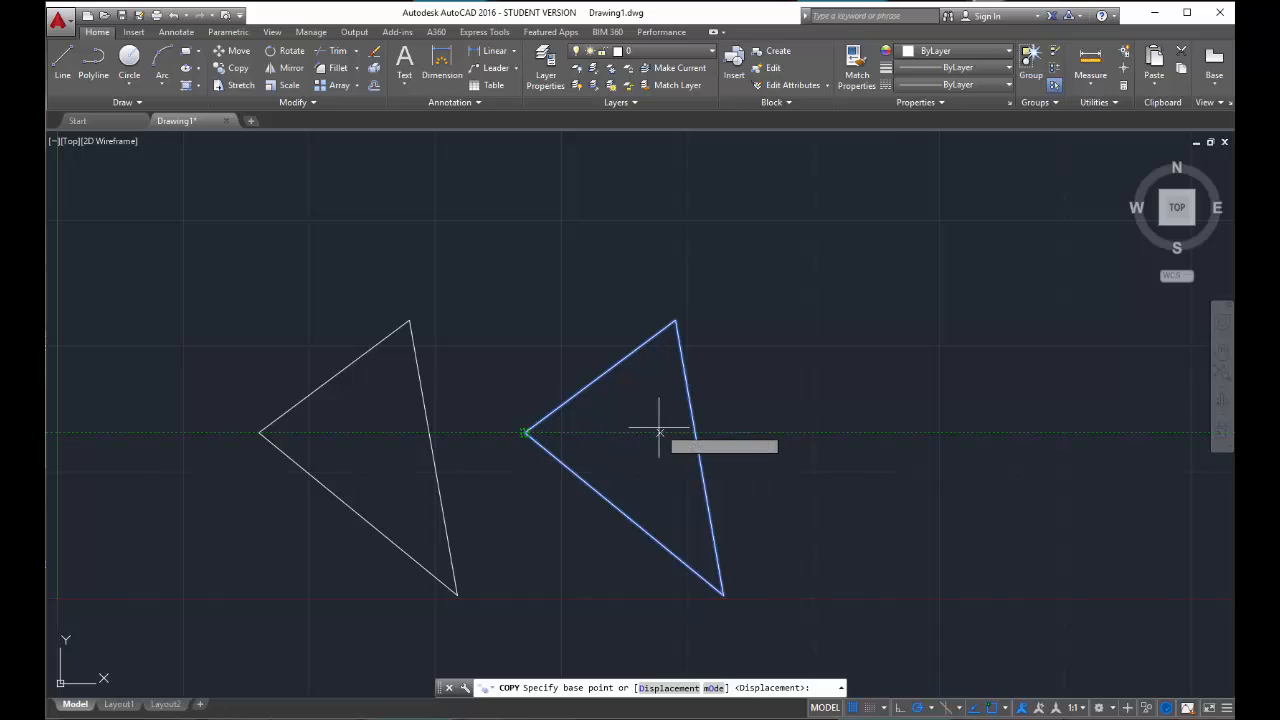
{"action": "left_click", "coordinate": [259, 432]}
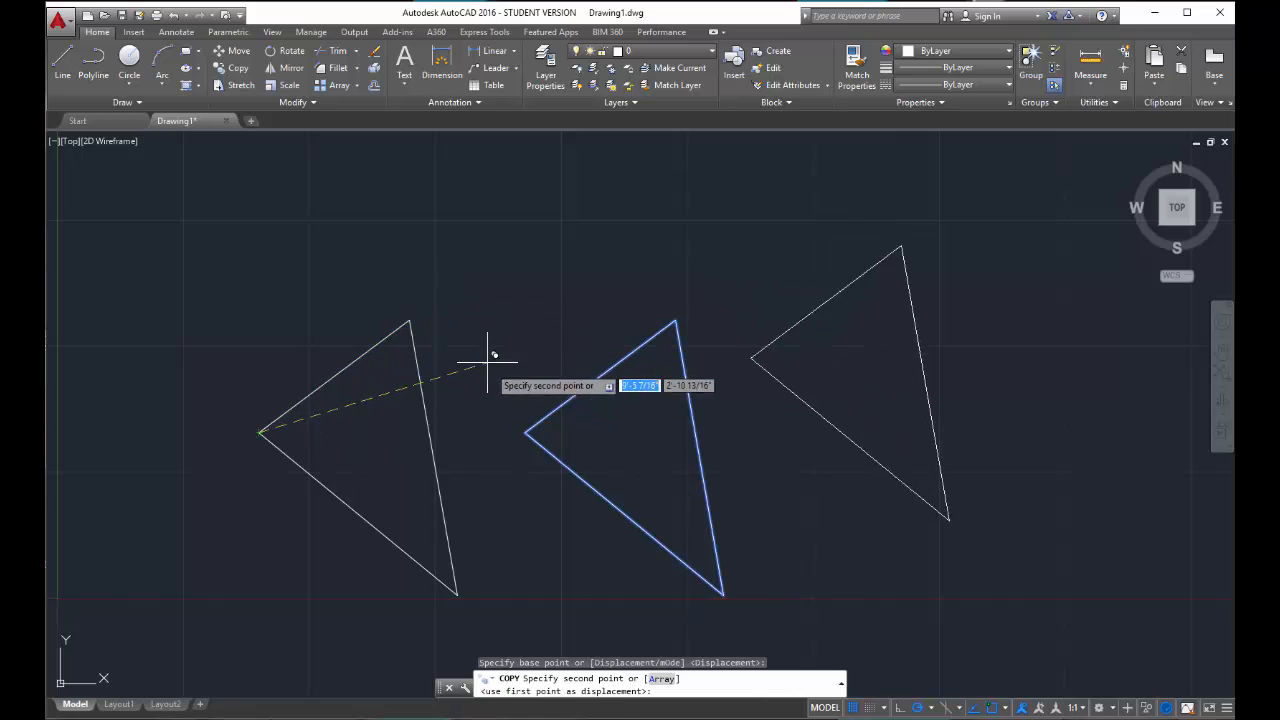
{"action": "left_click", "coordinate": [524, 432]}
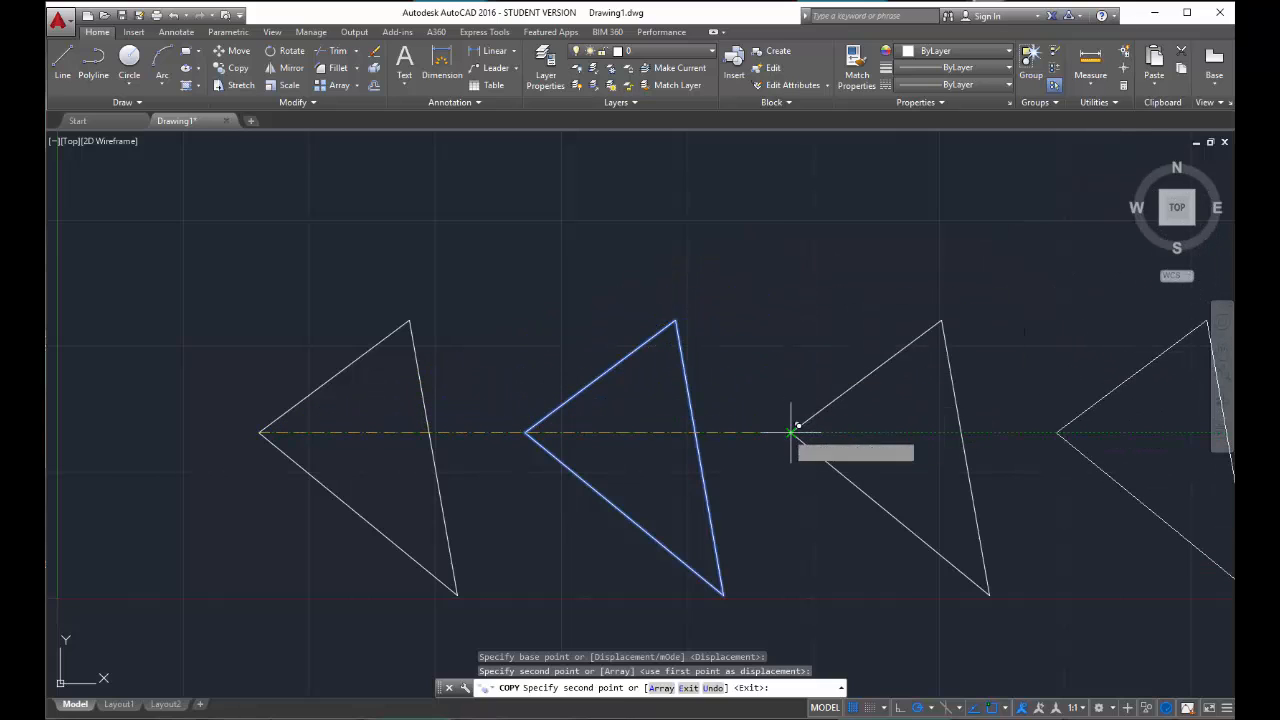
{"action": "left_click", "coordinate": [791, 432]}
{"action": "scroll", "coordinate": [940, 395], "scroll_direction": "down", "scroll_amount": 5}
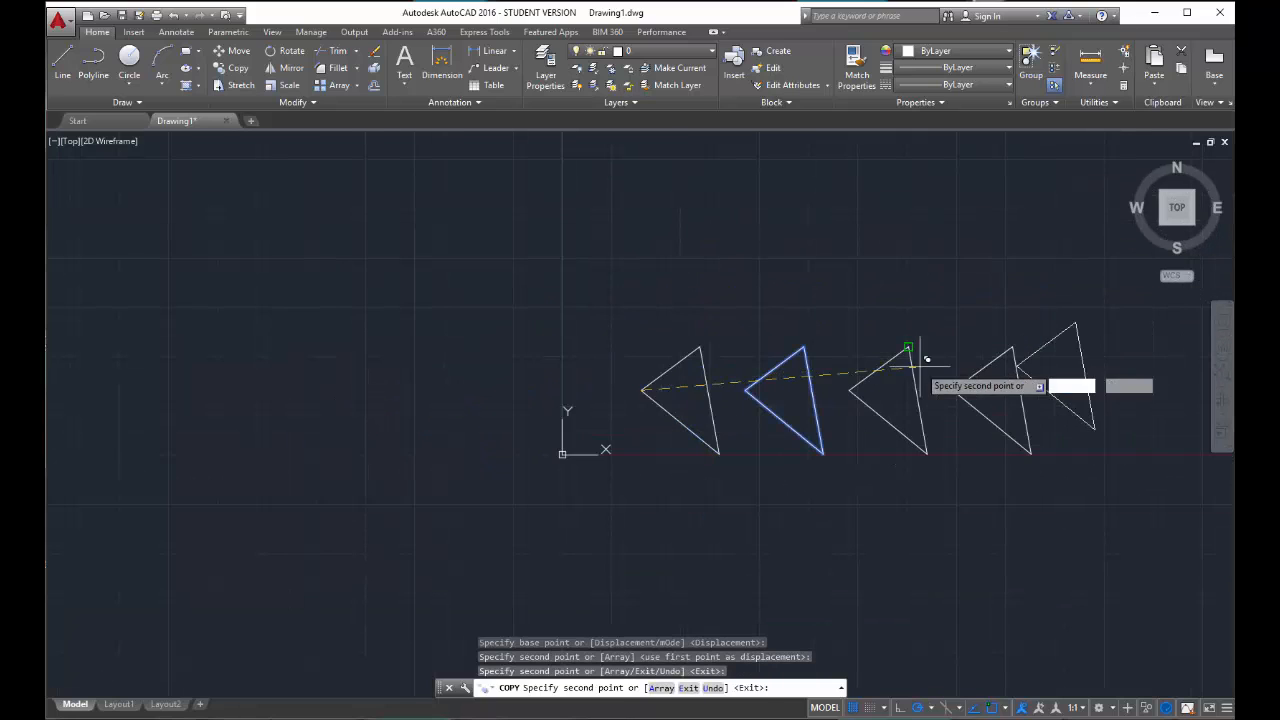
{"action": "middle_click_drag", "start_coordinate": [815, 393], "coordinate": [347, 364]}
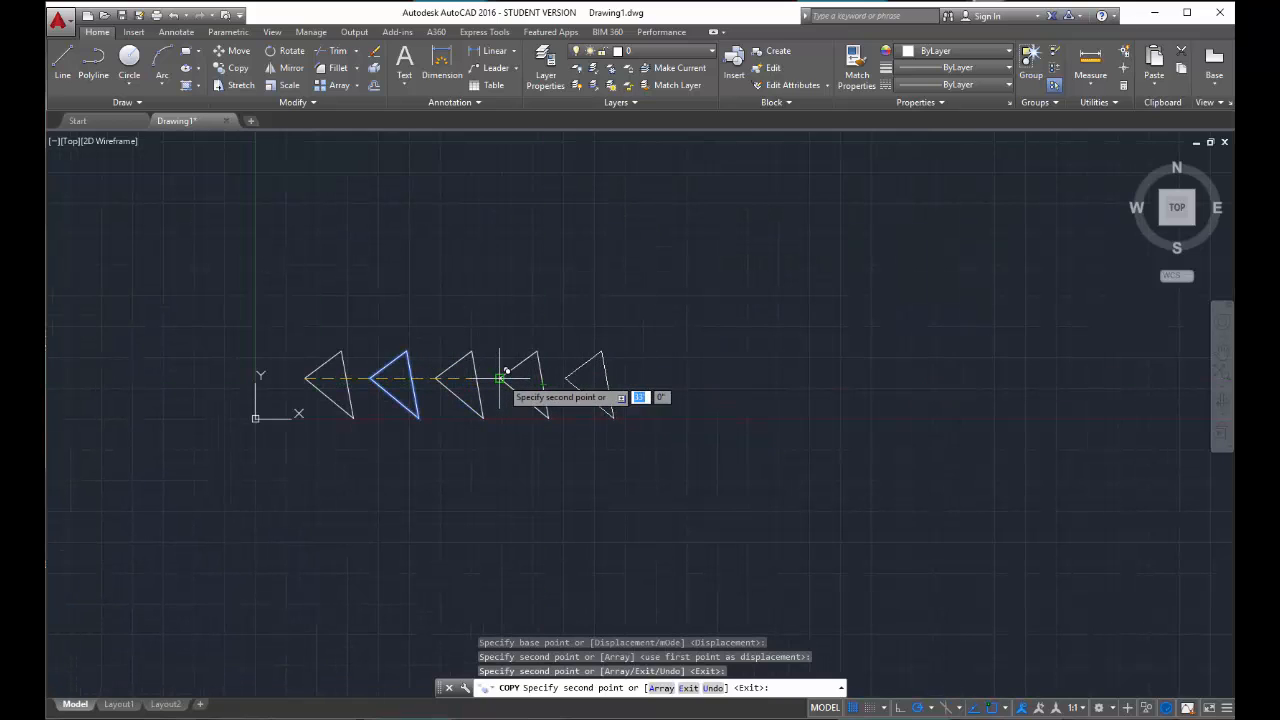
{"action": "left_click", "coordinate": [504, 380]}
{"action": "left_click", "coordinate": [566, 378]}
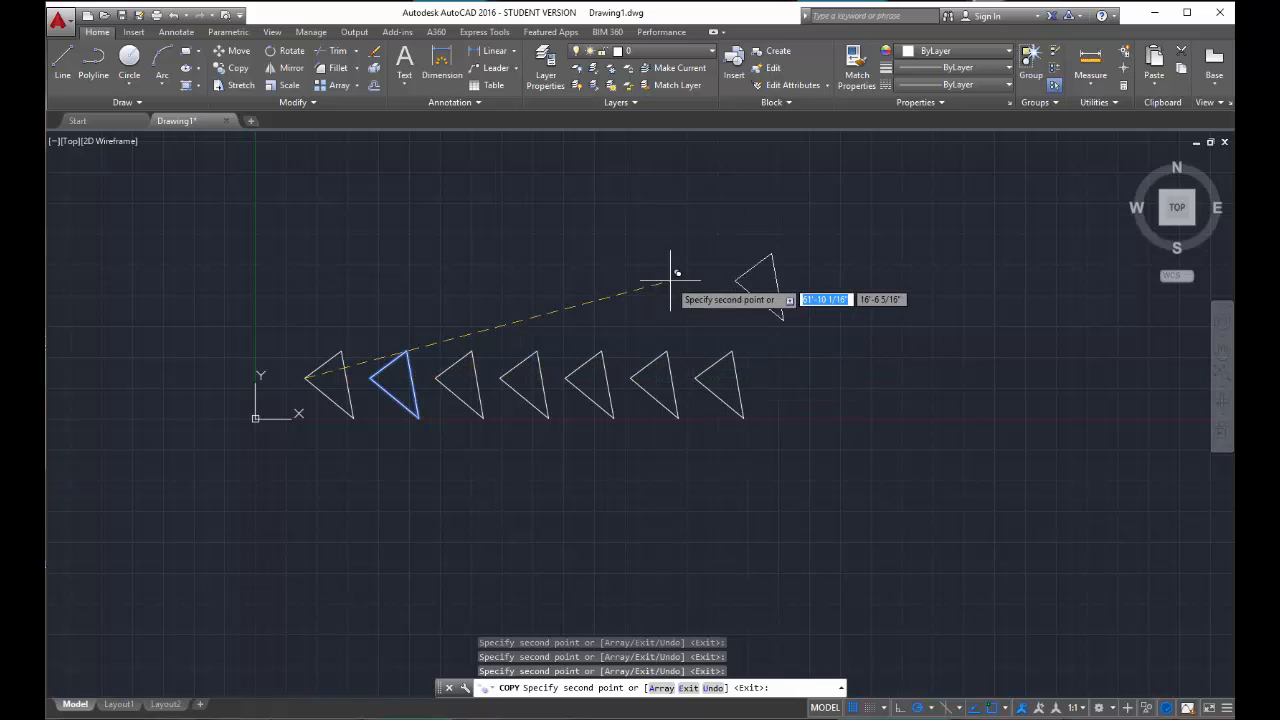
{"action": "key", "text": "Escape"}
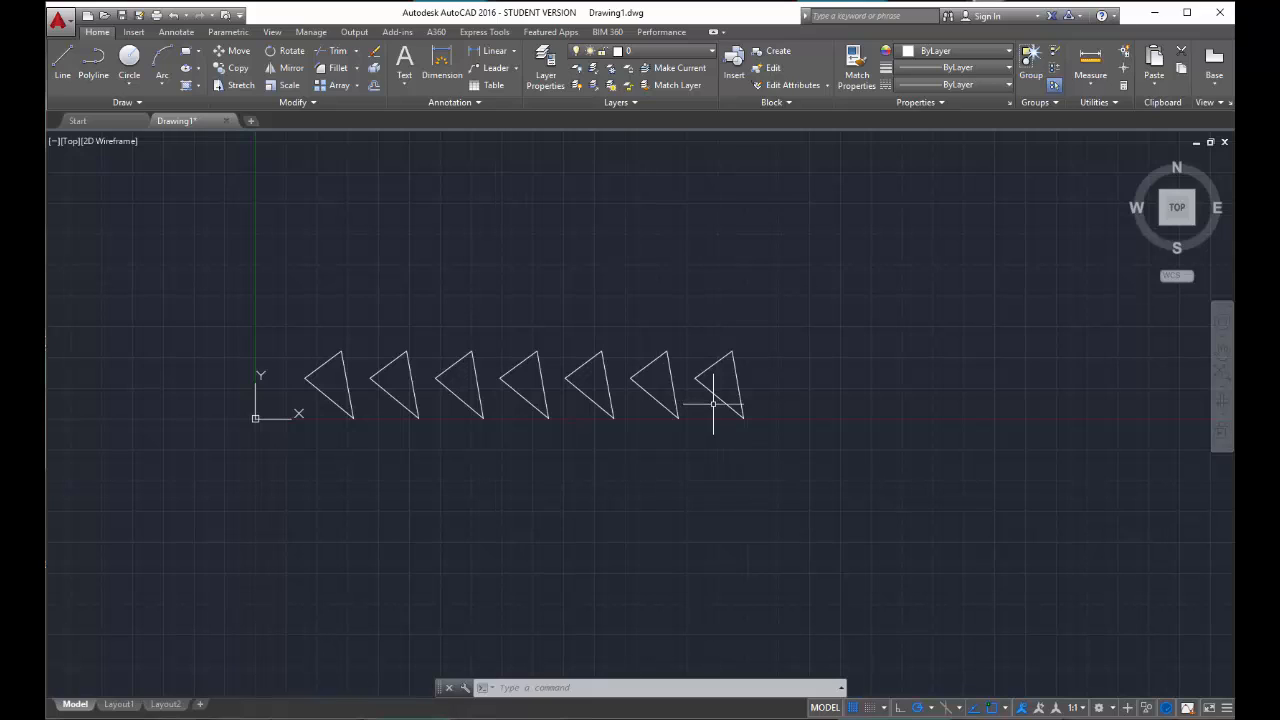
Erase the six copied triangles, keeping only the leftmost one
{"action": "left_click", "coordinate": [758, 428]}
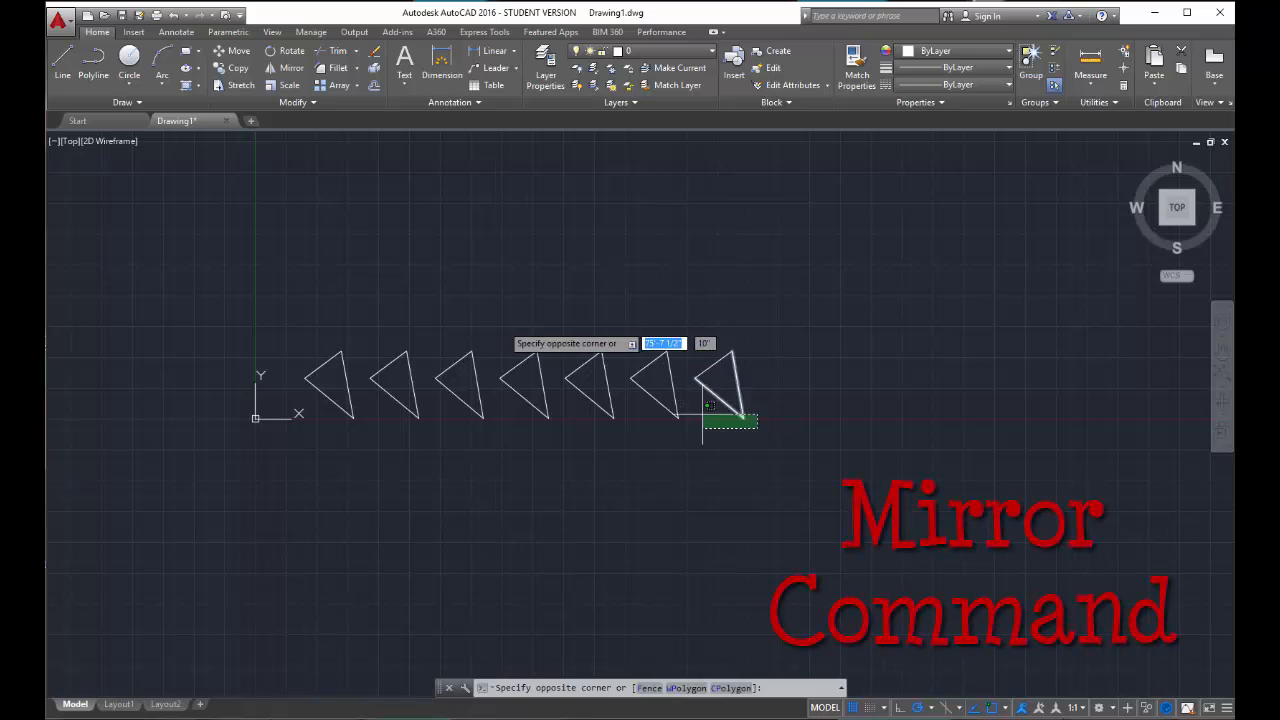
{"action": "left_click", "coordinate": [373, 295]}
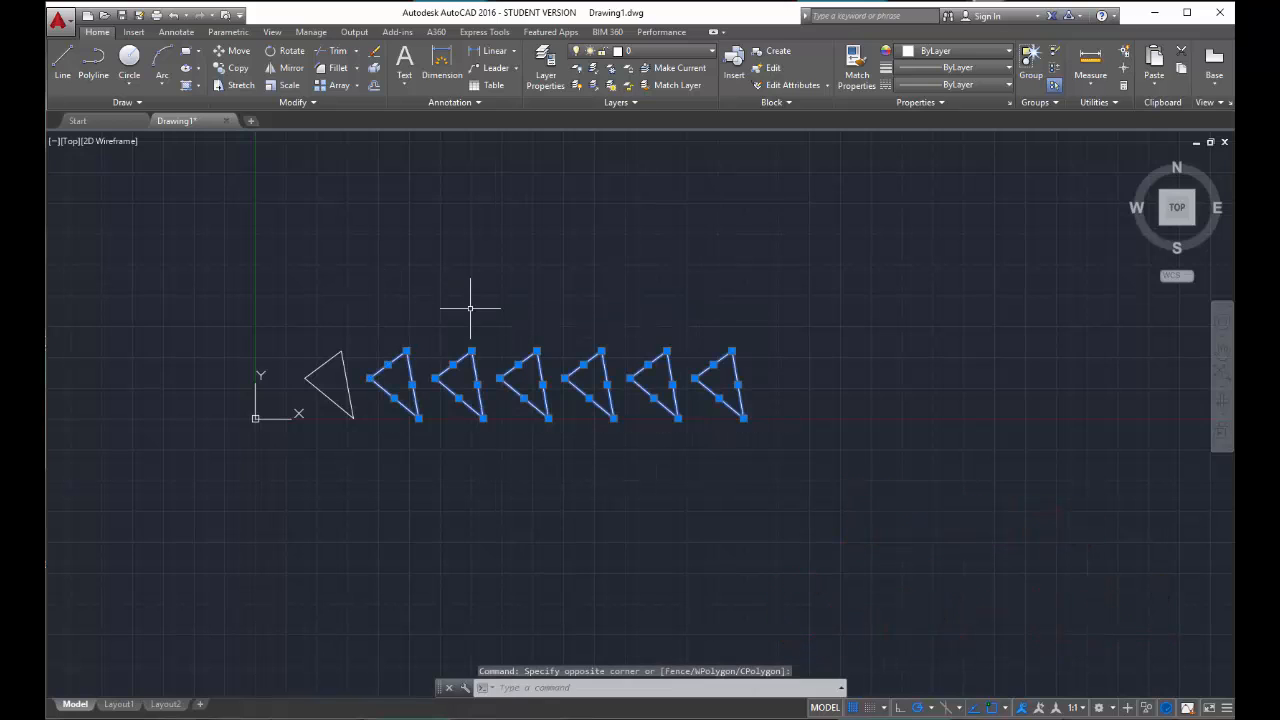
{"action": "key", "text": "Delete"}
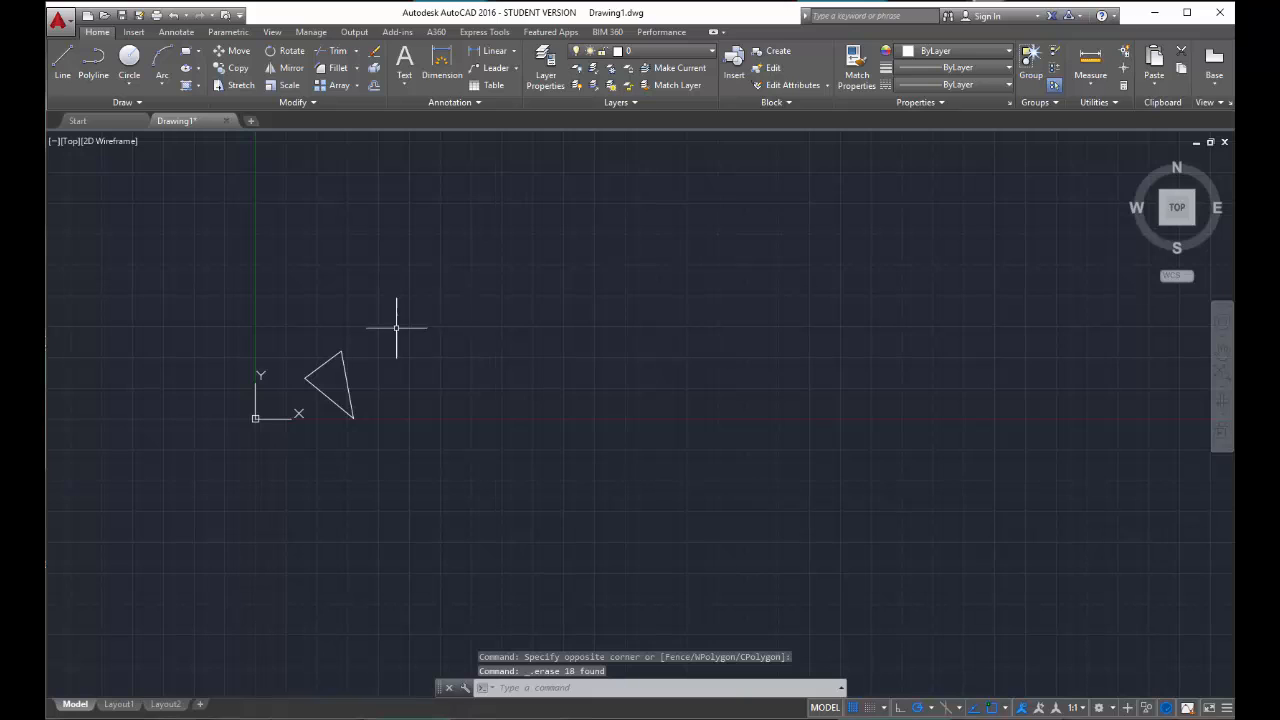
Select all three lines of the remaining triangle
{"action": "scroll", "coordinate": [352, 401], "scroll_direction": "up", "scroll_amount": 5}
{"action": "middle_click_drag", "start_coordinate": [352, 401], "coordinate": [521, 406]}
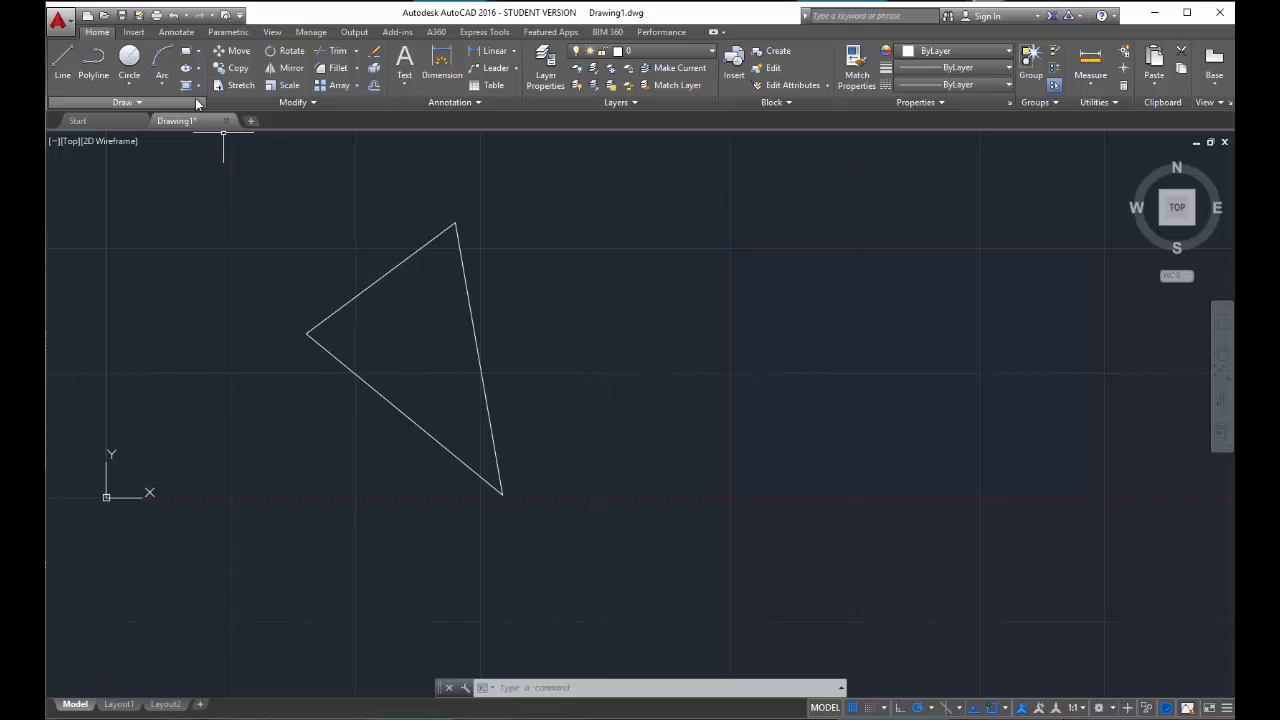
{"action": "left_click", "coordinate": [548, 467]}
{"action": "left_click", "coordinate": [520, 421]}
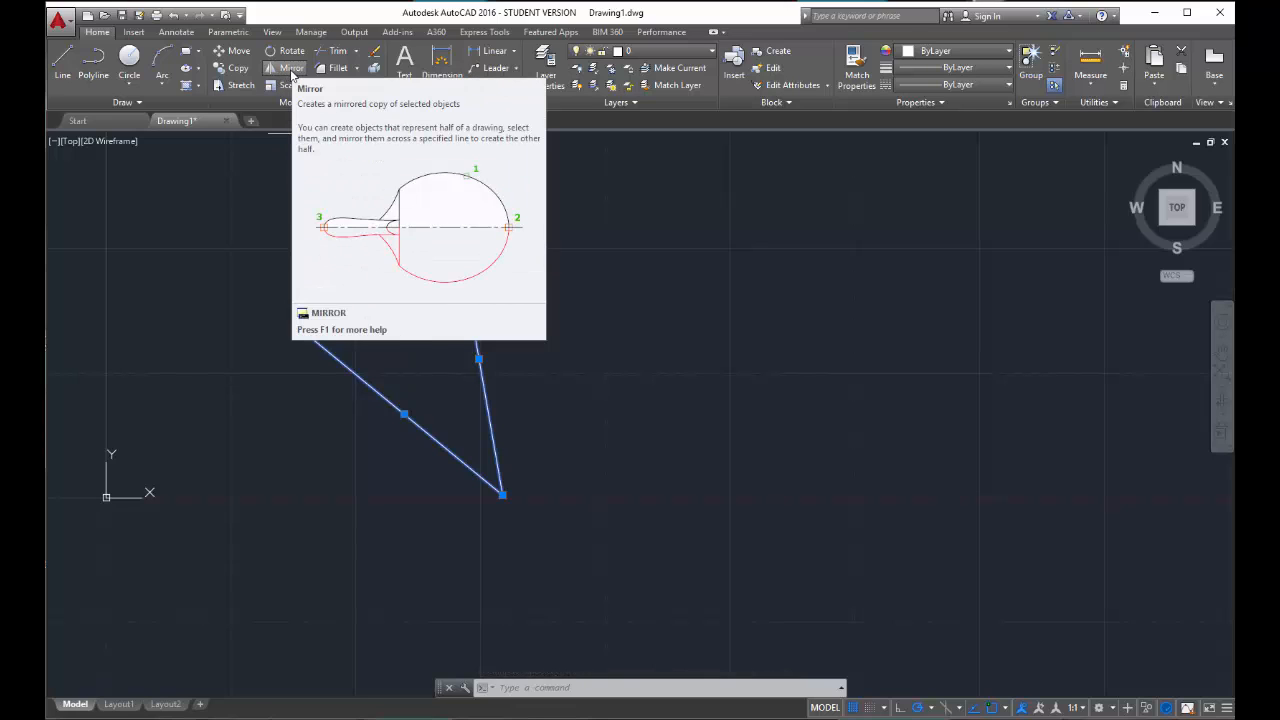
{"action": "right_click", "coordinate": [511, 341]}
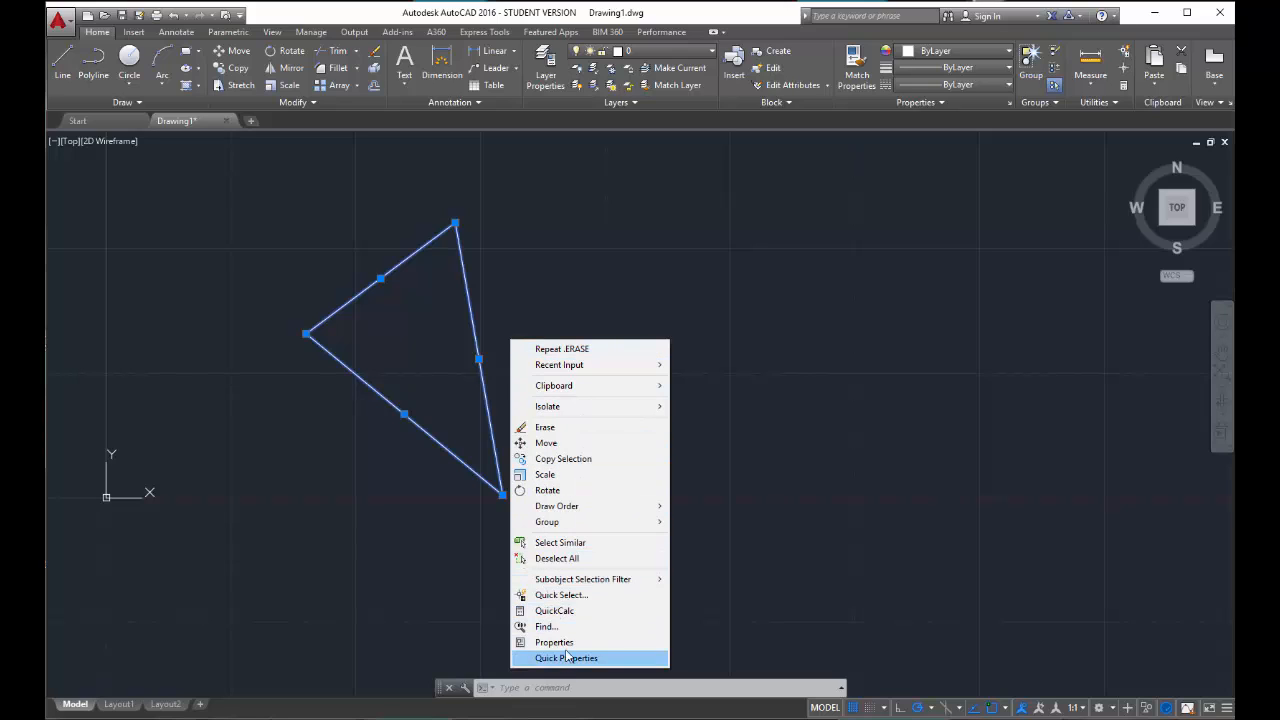
{"action": "mouse_move", "coordinate": [578, 364]}
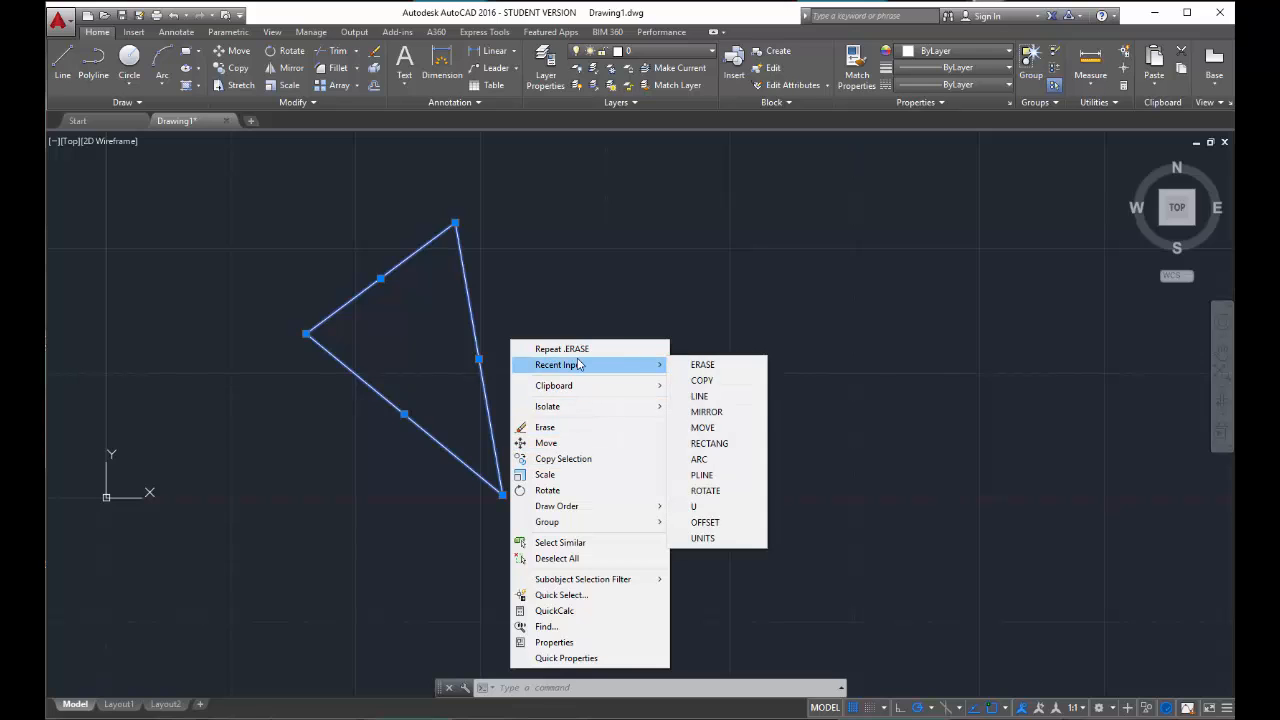
{"action": "mouse_move", "coordinate": [586, 389]}
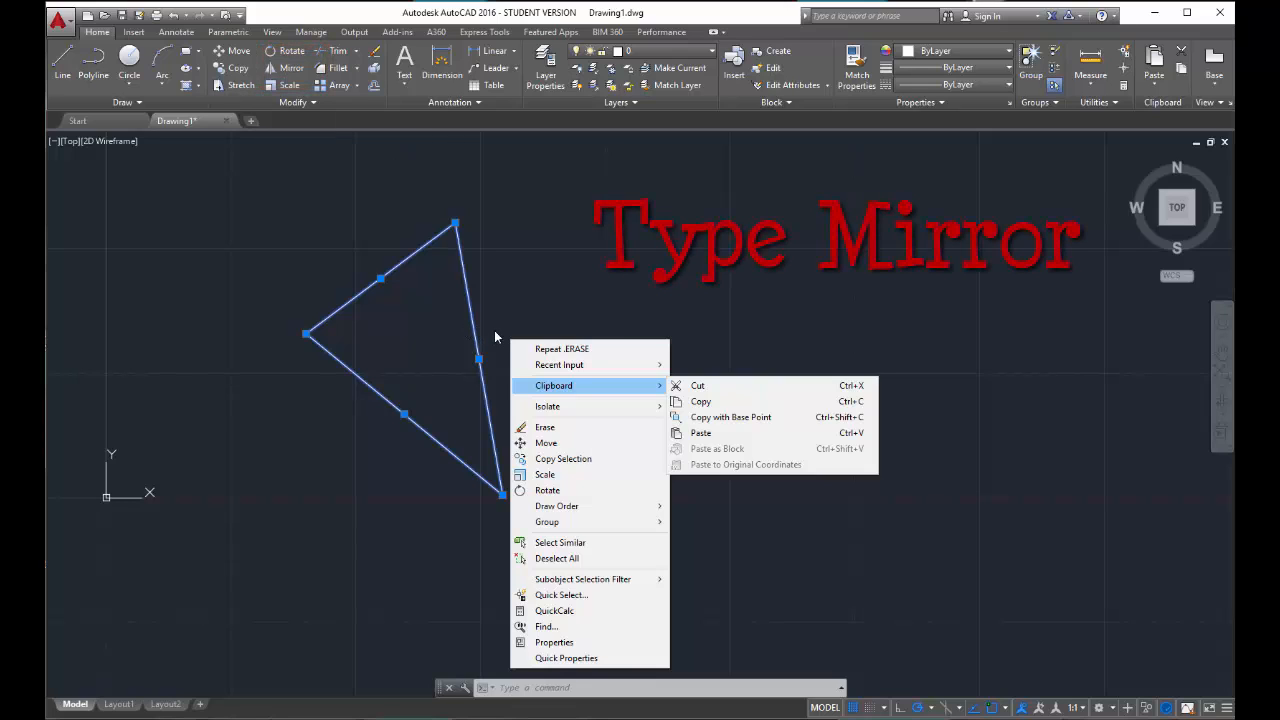
{"action": "left_click", "coordinate": [494, 337]}
{"action": "left_click", "coordinate": [528, 420]}
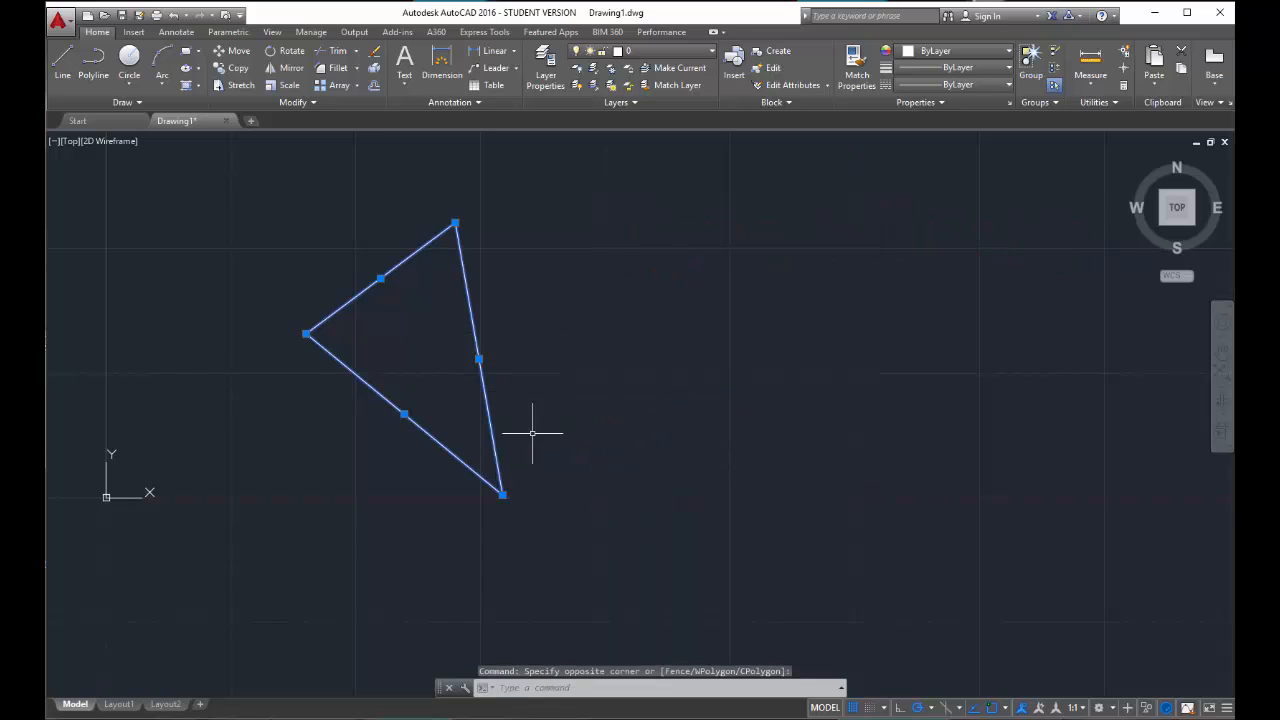
Mirror the selected triangle about a vertical line through its lower vertex, keeping the source objects
{"action": "left_click", "coordinate": [292, 68]}
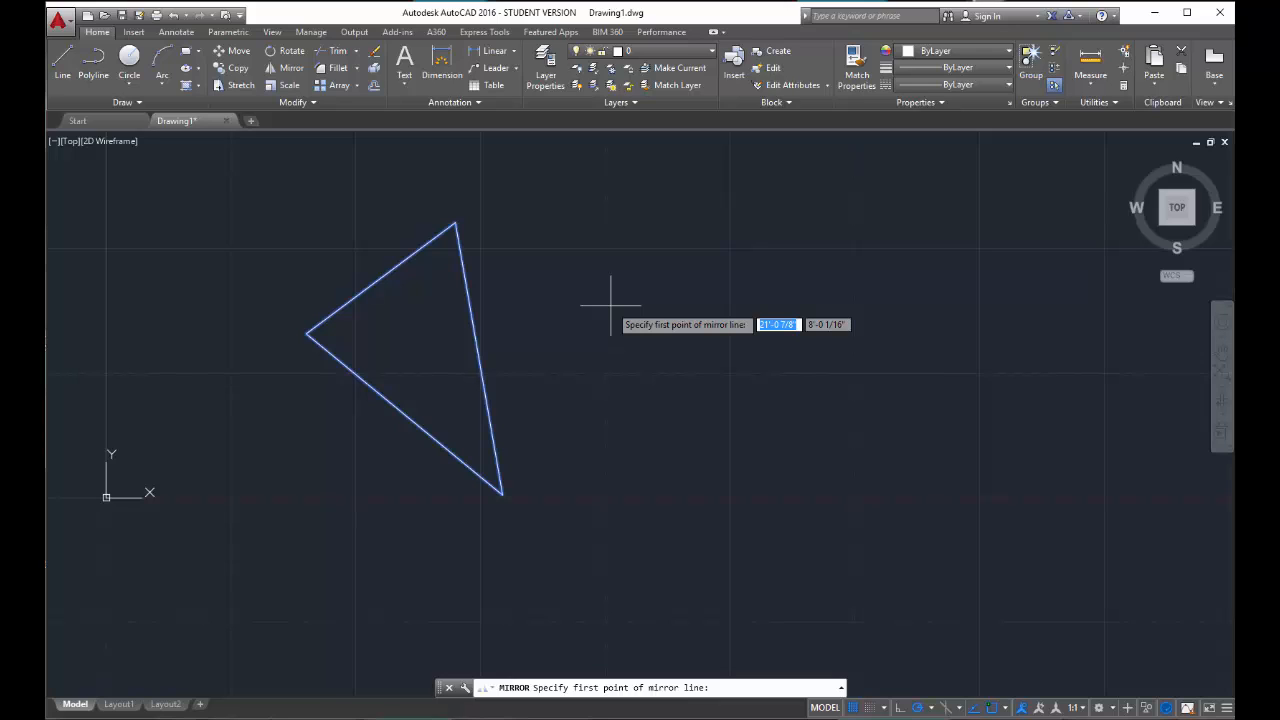
{"action": "left_click", "coordinate": [502, 494]}
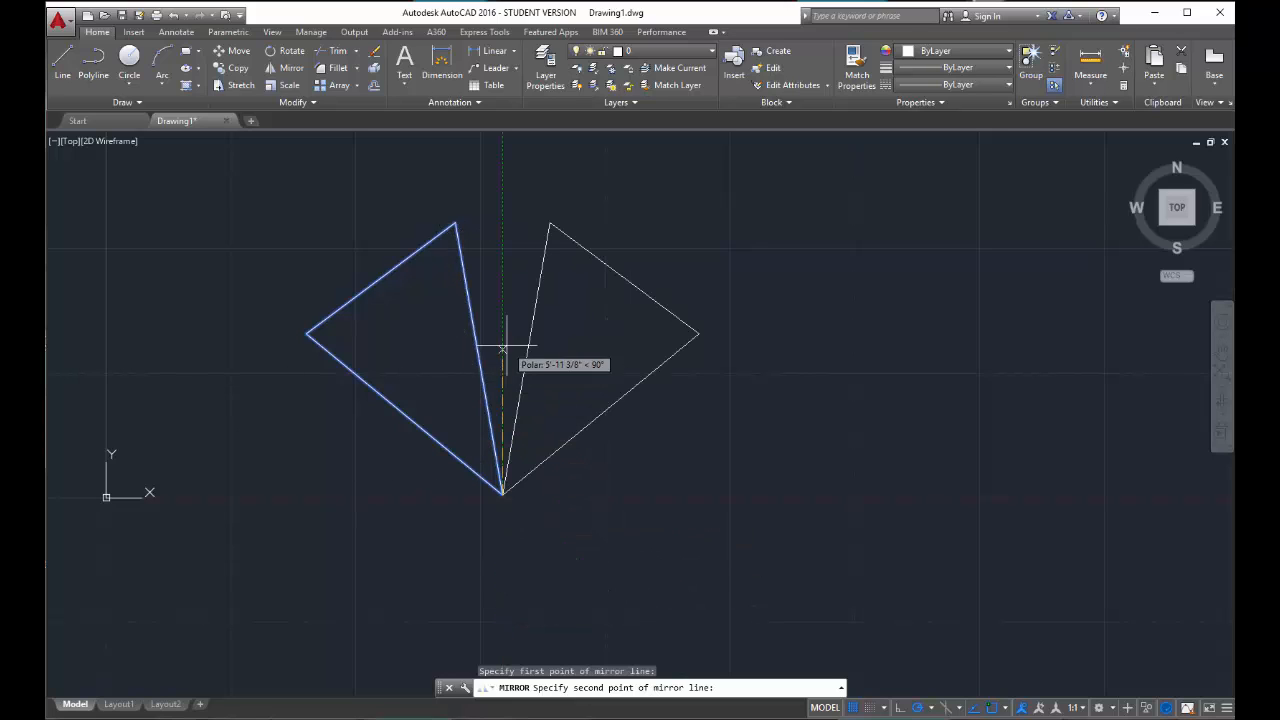
{"action": "left_click", "coordinate": [501, 190]}
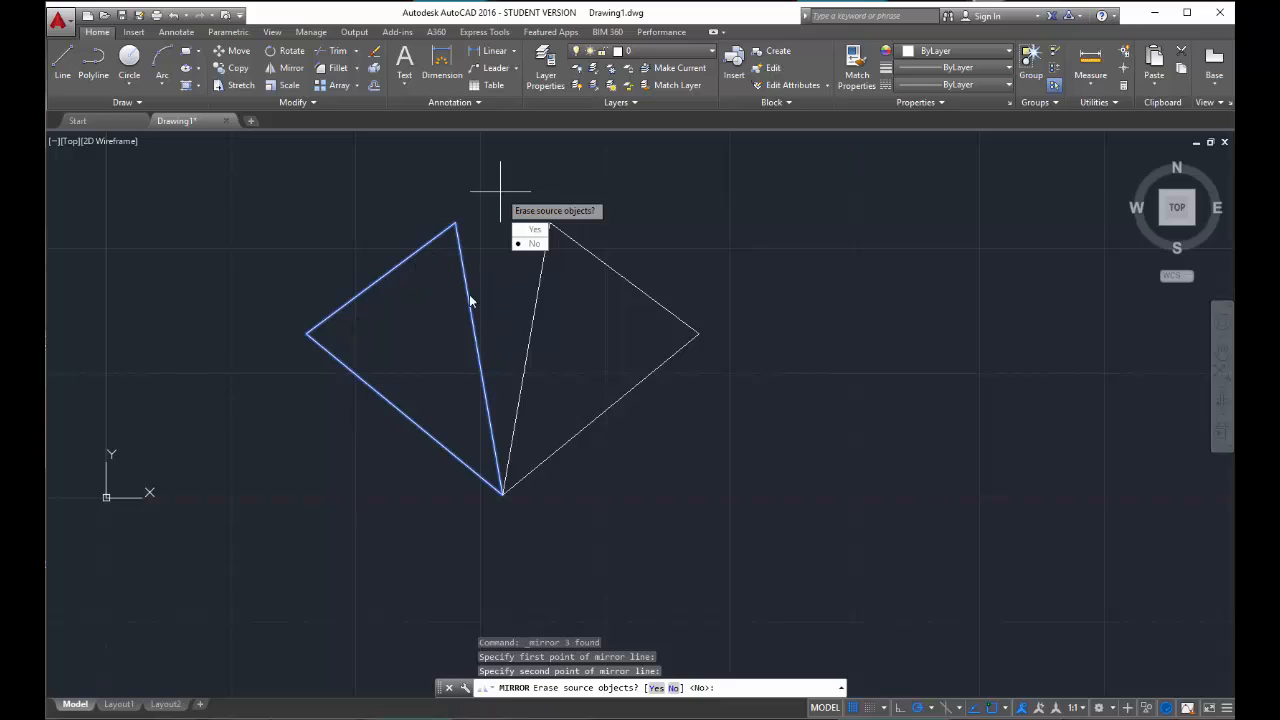
{"action": "left_click", "coordinate": [533, 244]}
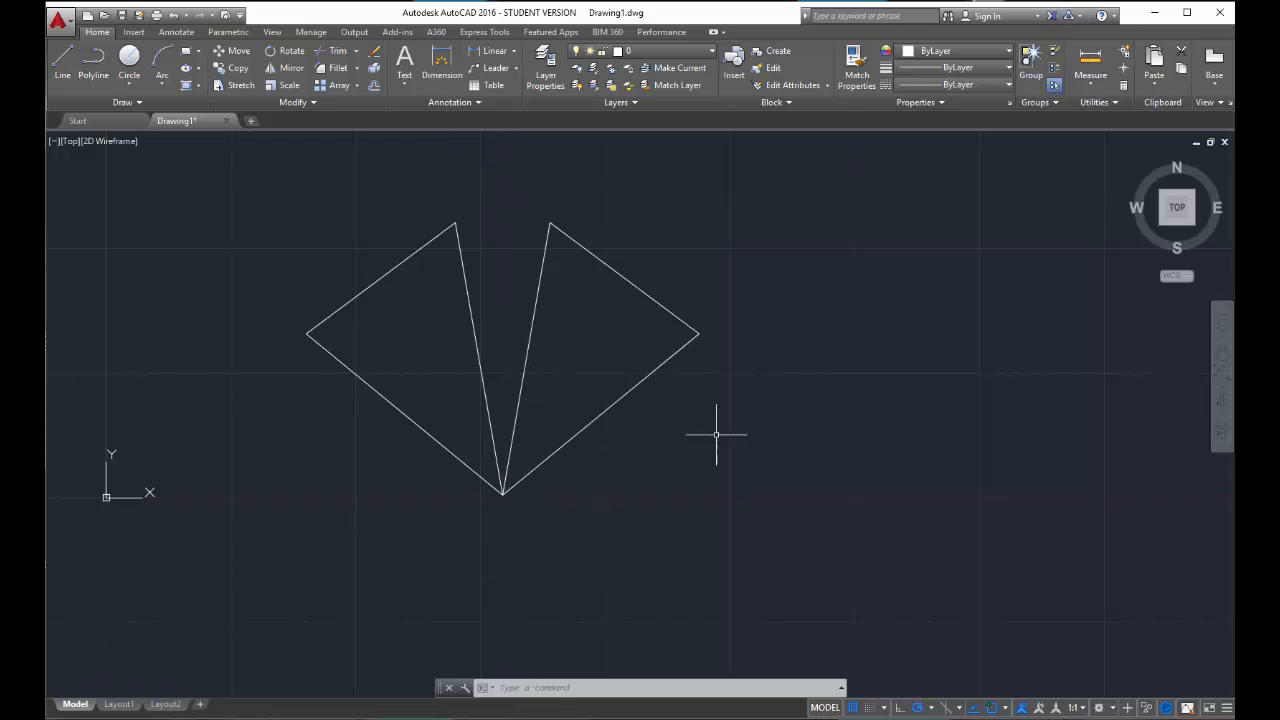
Mirror both triangles upward about a horizontal line just above their tips, keeping the source objects
{"action": "left_click", "coordinate": [788, 440]}
{"action": "left_click", "coordinate": [346, 224]}
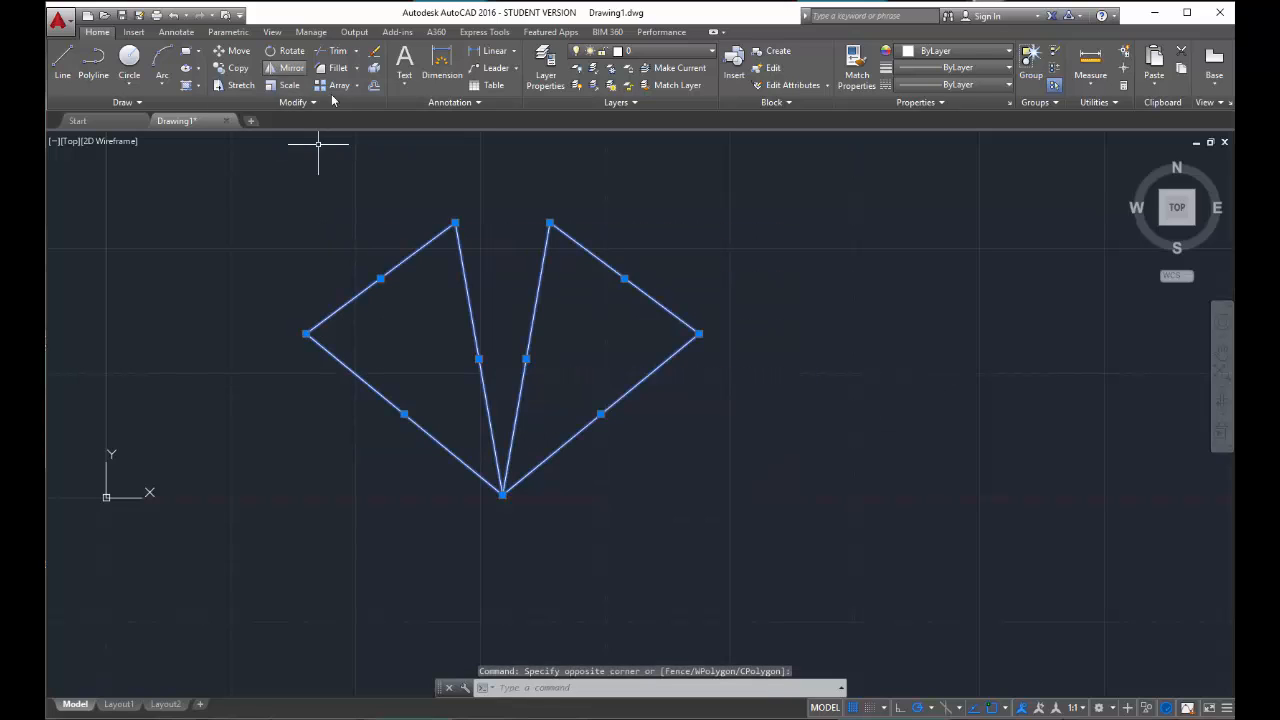
{"action": "left_click", "coordinate": [287, 67]}
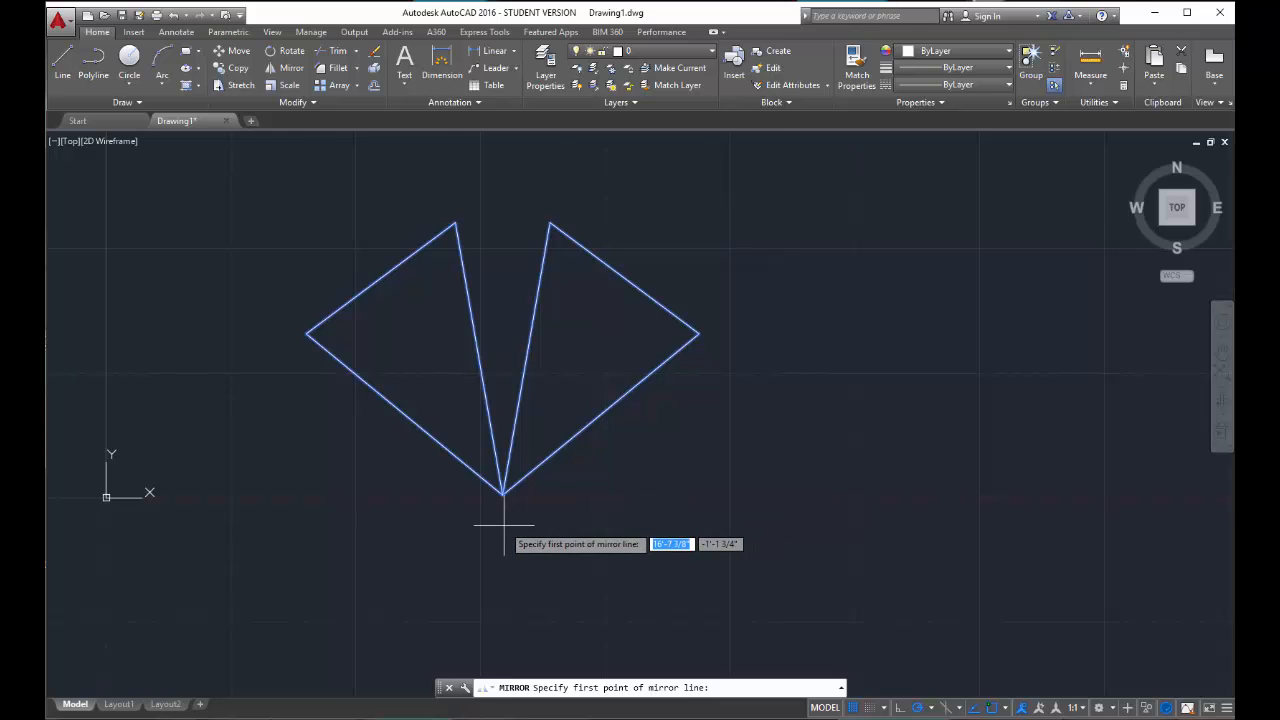
{"action": "scroll", "coordinate": [500, 515], "scroll_direction": "up", "scroll_amount": 2}
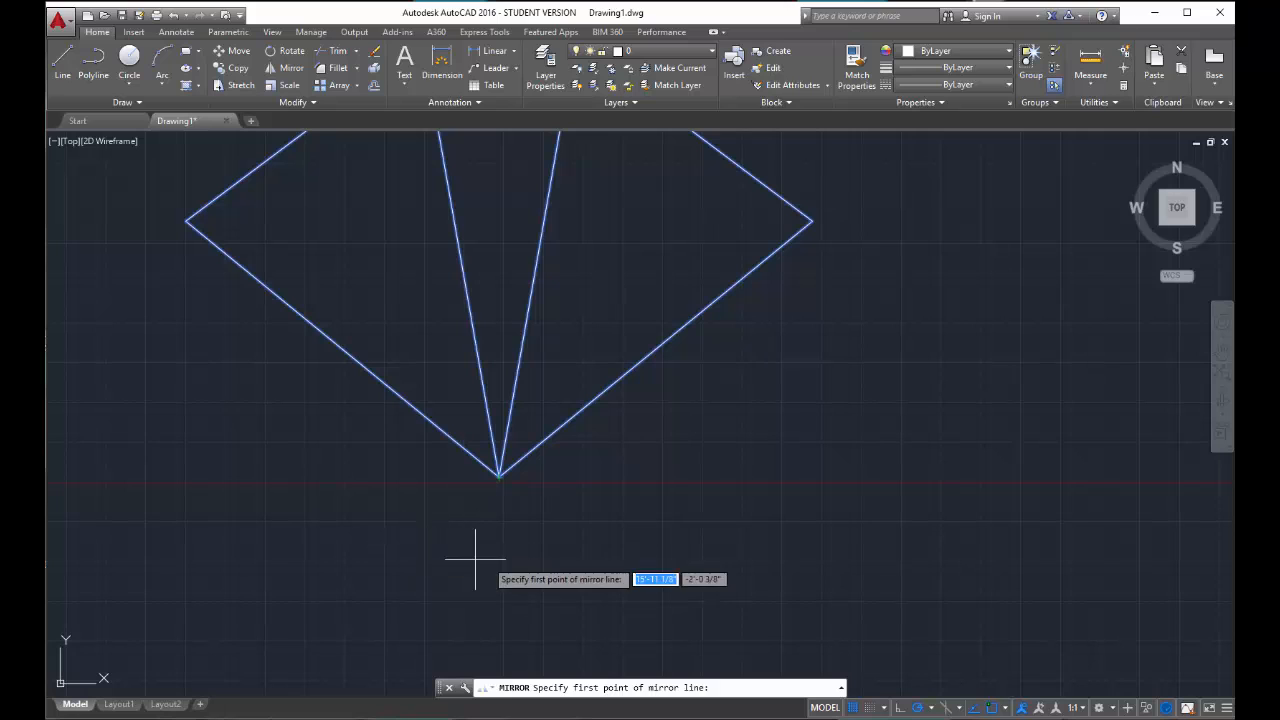
{"action": "scroll", "coordinate": [420, 530], "scroll_direction": "down", "scroll_amount": 2}
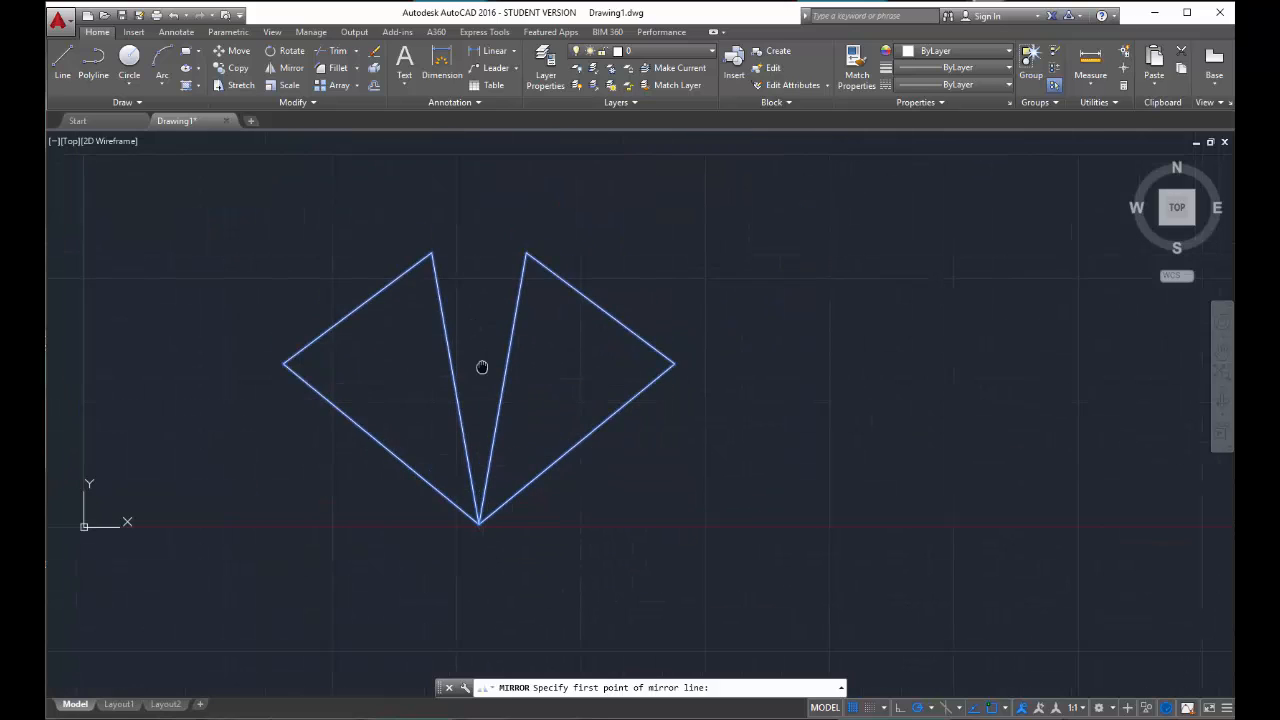
{"action": "middle_click_drag", "start_coordinate": [483, 366], "coordinate": [511, 534]}
{"action": "scroll", "coordinate": [510, 500], "scroll_direction": "down", "scroll_amount": 2}
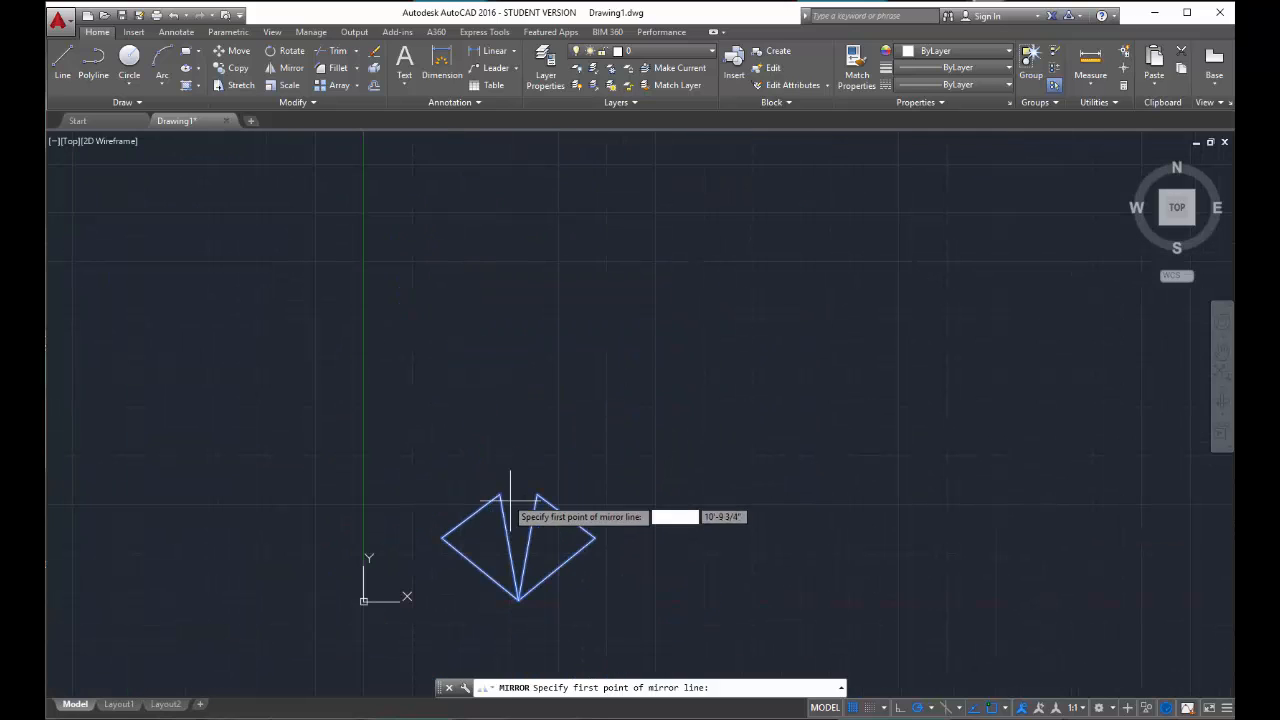
{"action": "left_click", "coordinate": [476, 461]}
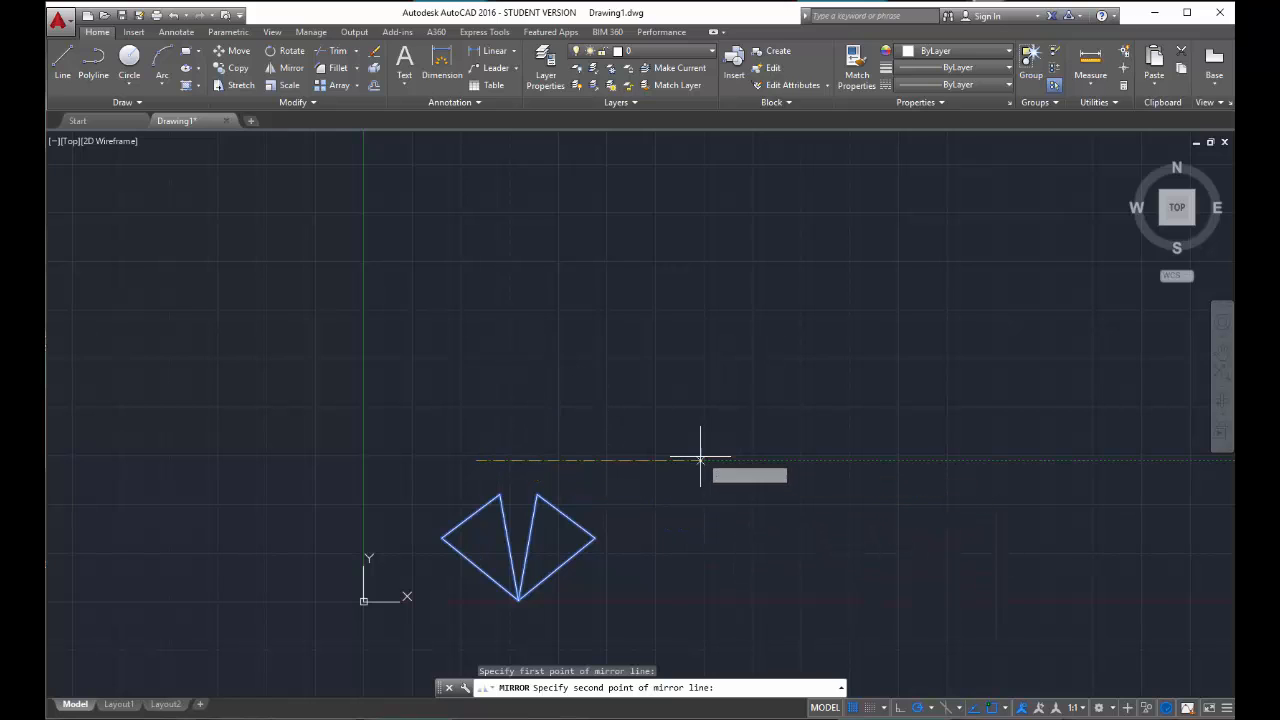
{"action": "left_click", "coordinate": [620, 455]}
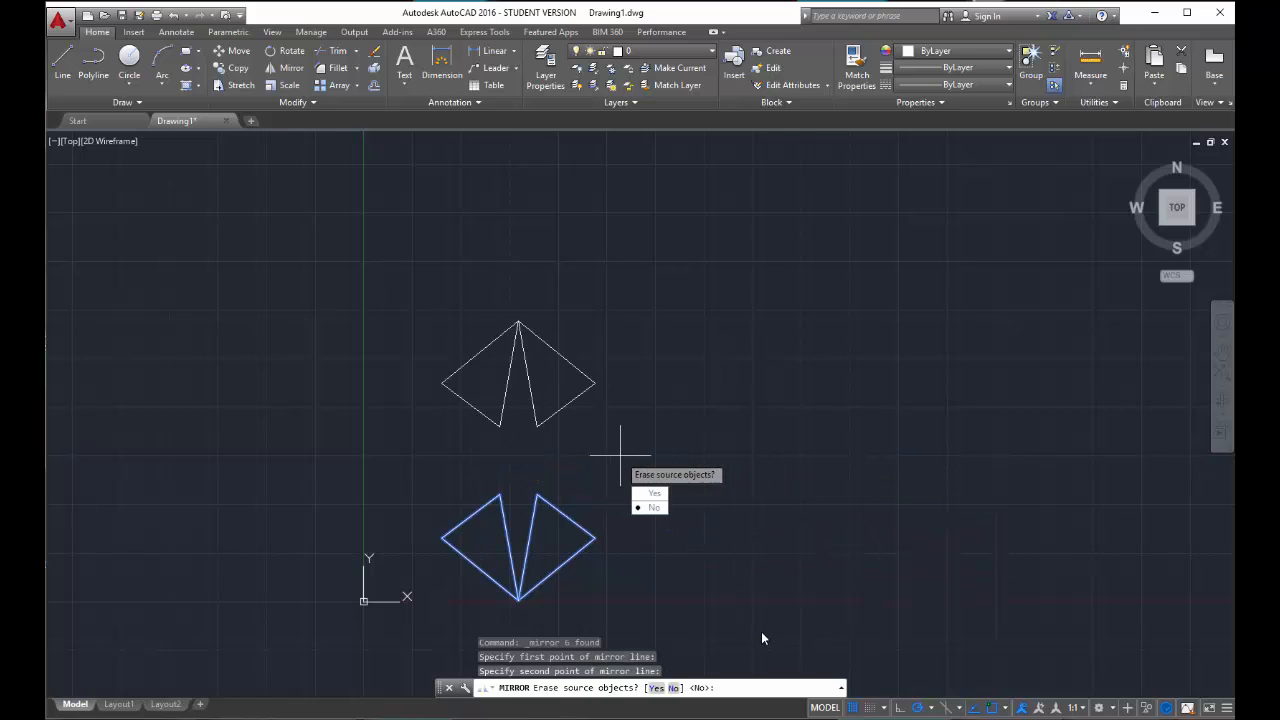
{"action": "left_click", "coordinate": [654, 508]}
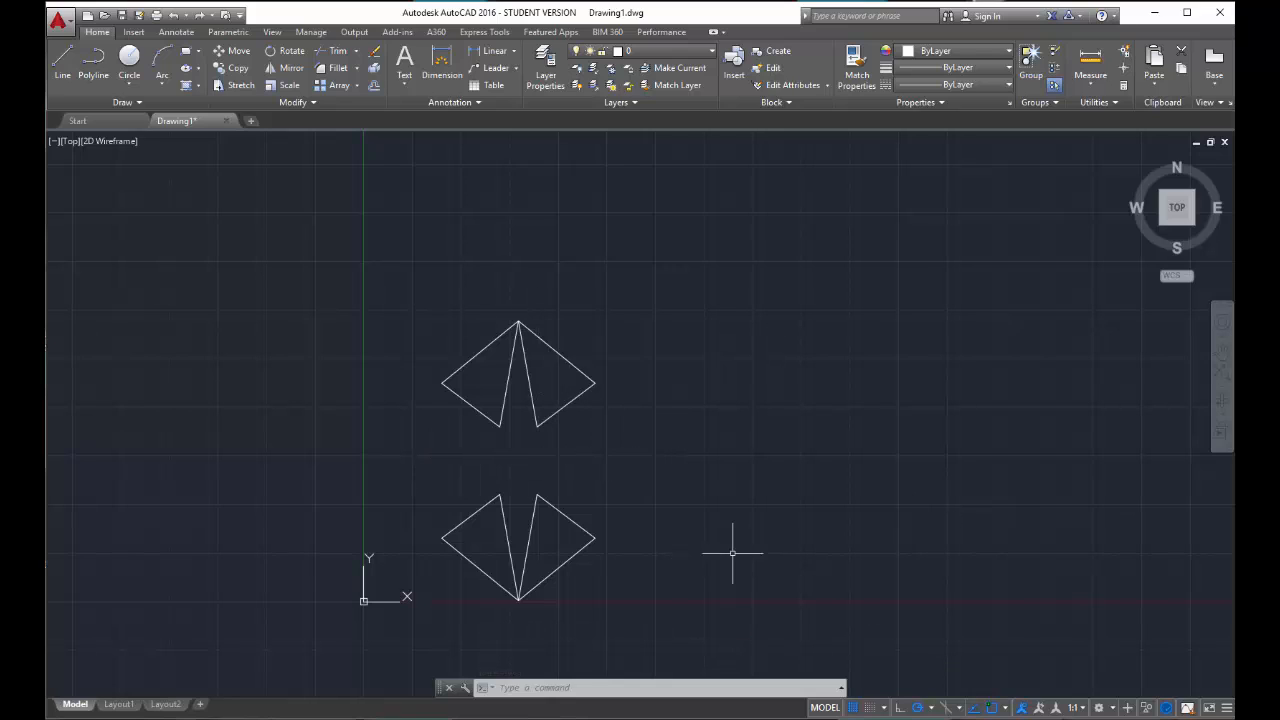
Mirror all four triangles about a vertical line just to their right, keeping the source objects
{"action": "left_click", "coordinate": [625, 570]}
{"action": "left_click", "coordinate": [423, 320]}
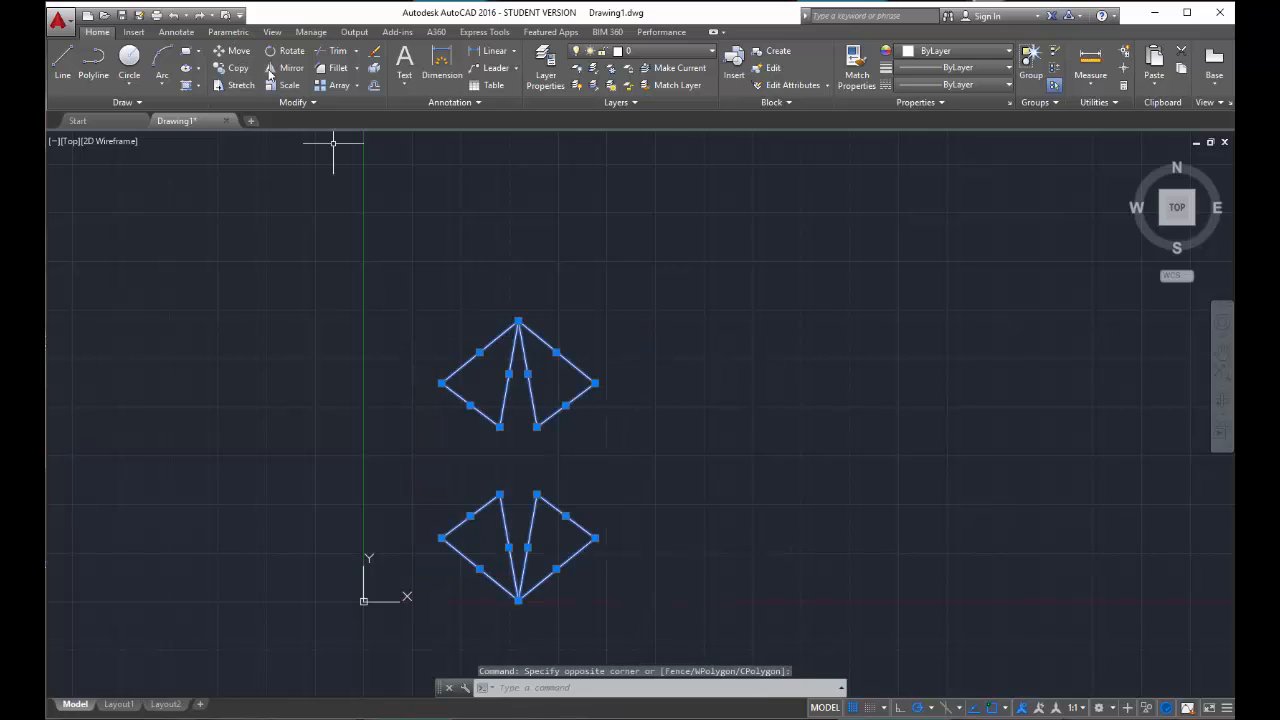
{"action": "left_click", "coordinate": [272, 69]}
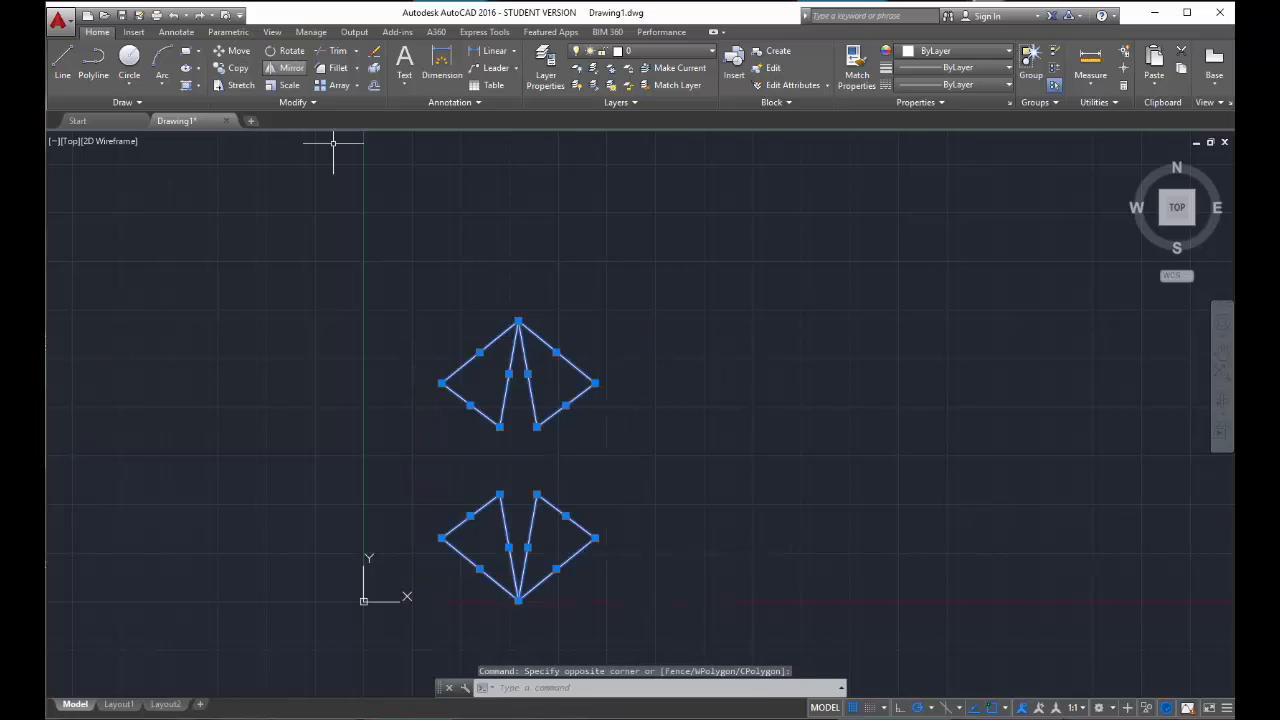
{"action": "left_click", "coordinate": [624, 323]}
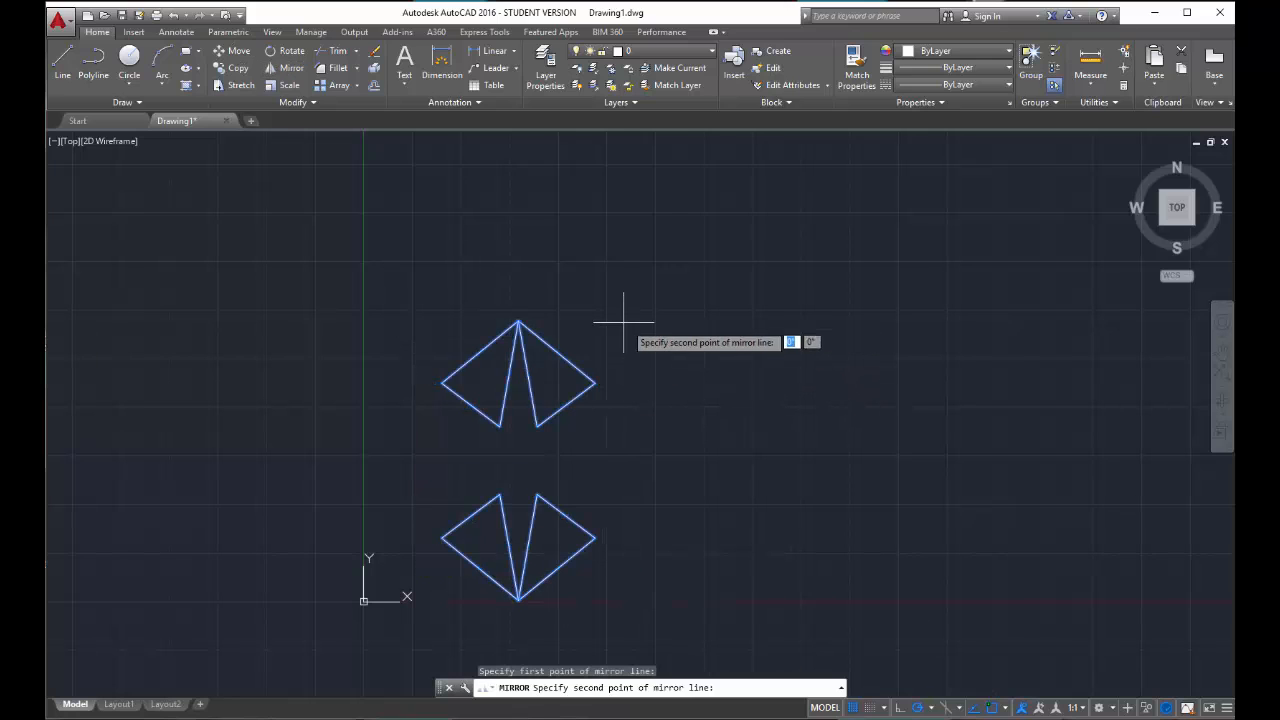
{"action": "left_click", "coordinate": [623, 452]}
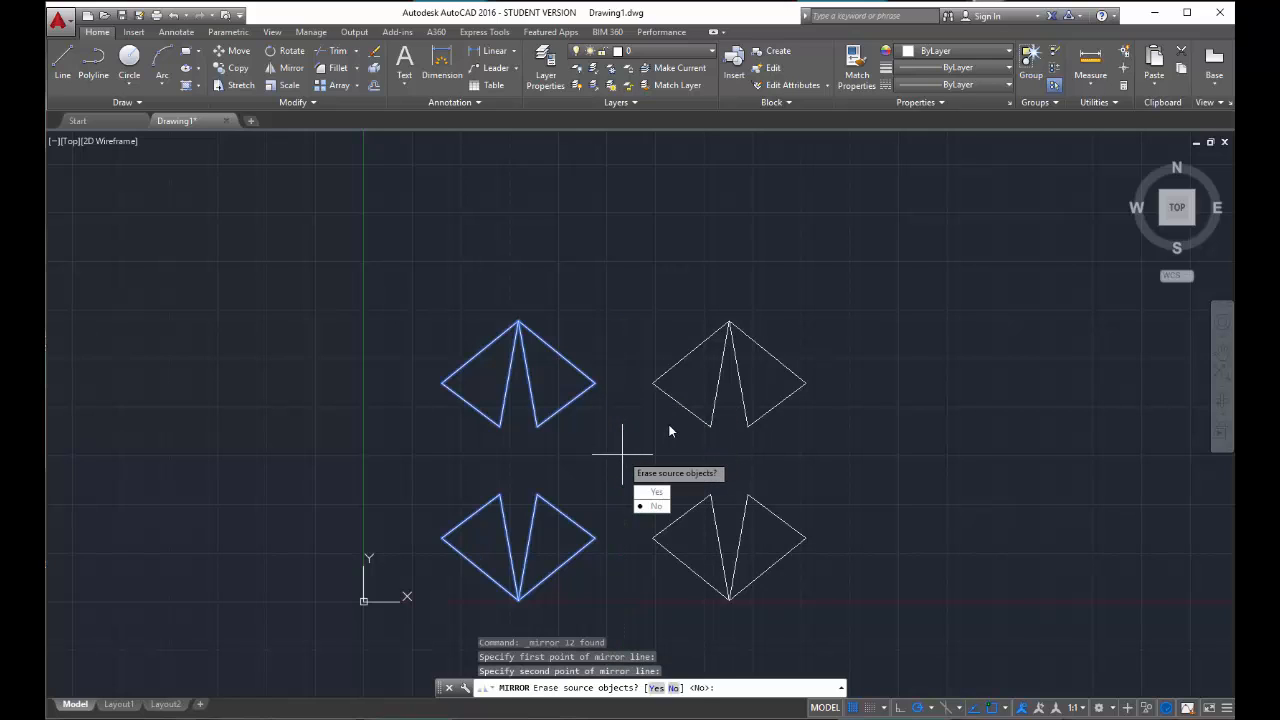
{"action": "key", "text": "Return"}
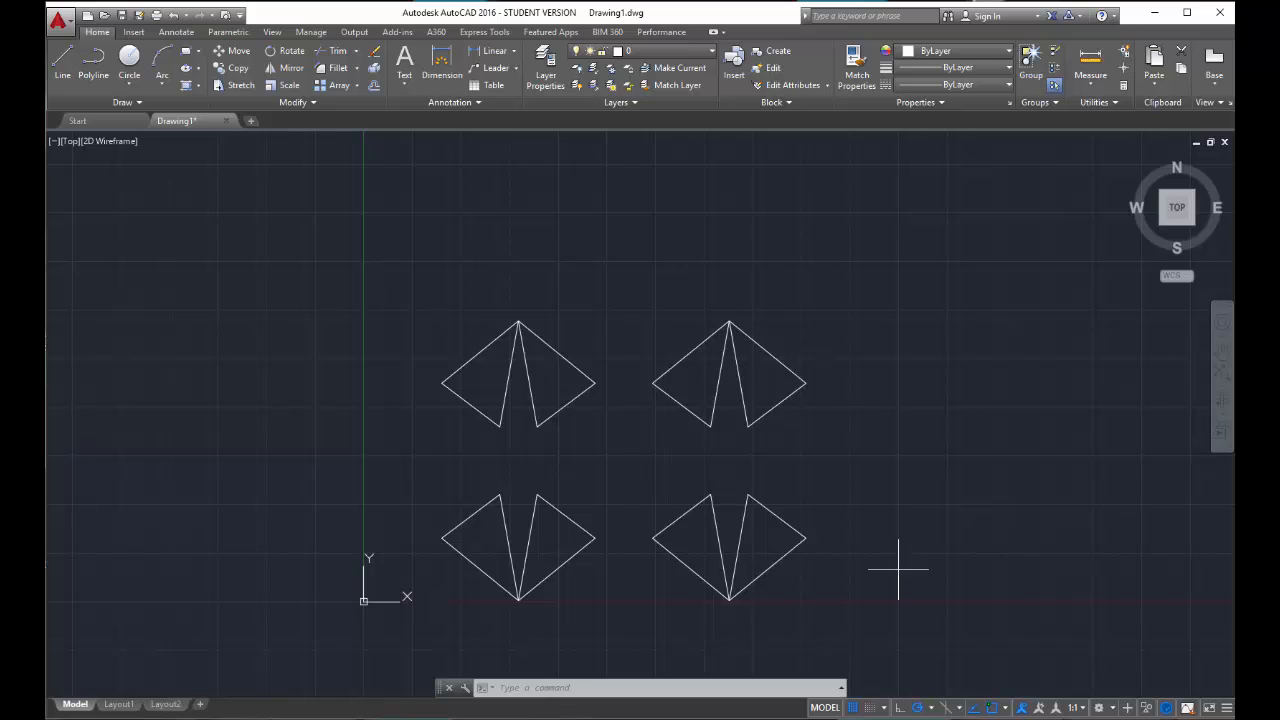
Erase all the mirrored triangles from the drawing
{"action": "left_click", "coordinate": [898, 602]}
{"action": "left_click", "coordinate": [437, 305]}
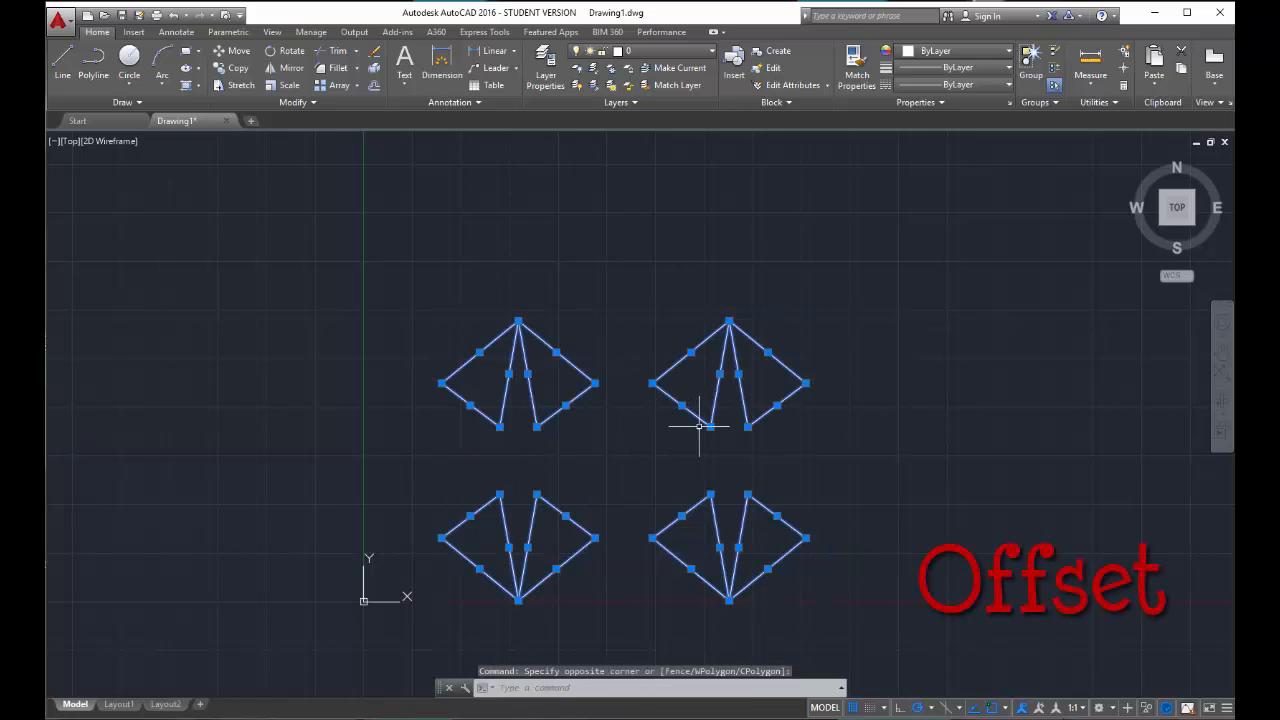
{"action": "key", "text": "Delete"}
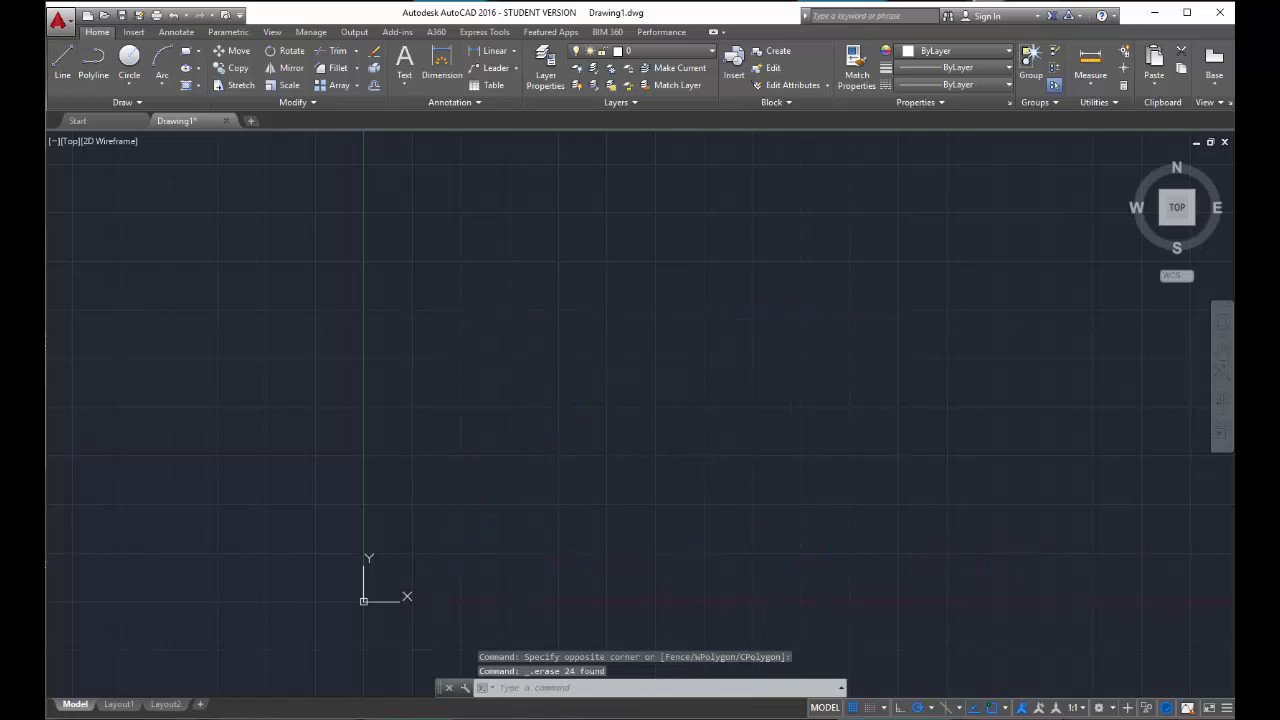
Draw a single vertical line in the upper middle of the drawing area, right of the Y axis
{"action": "type", "text": "l"}
{"action": "key", "text": "Return"}
{"action": "left_click", "coordinate": [564, 211]}
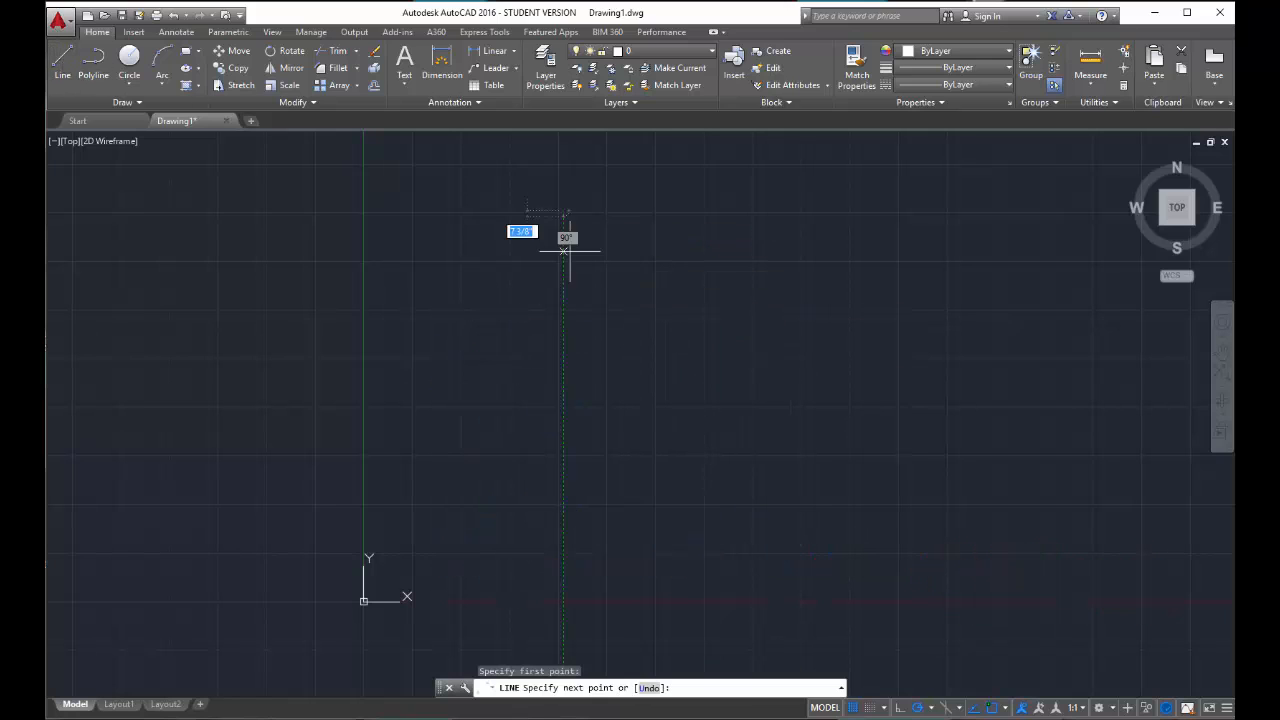
{"action": "left_click", "coordinate": [564, 460]}
{"action": "key", "text": "Escape"}
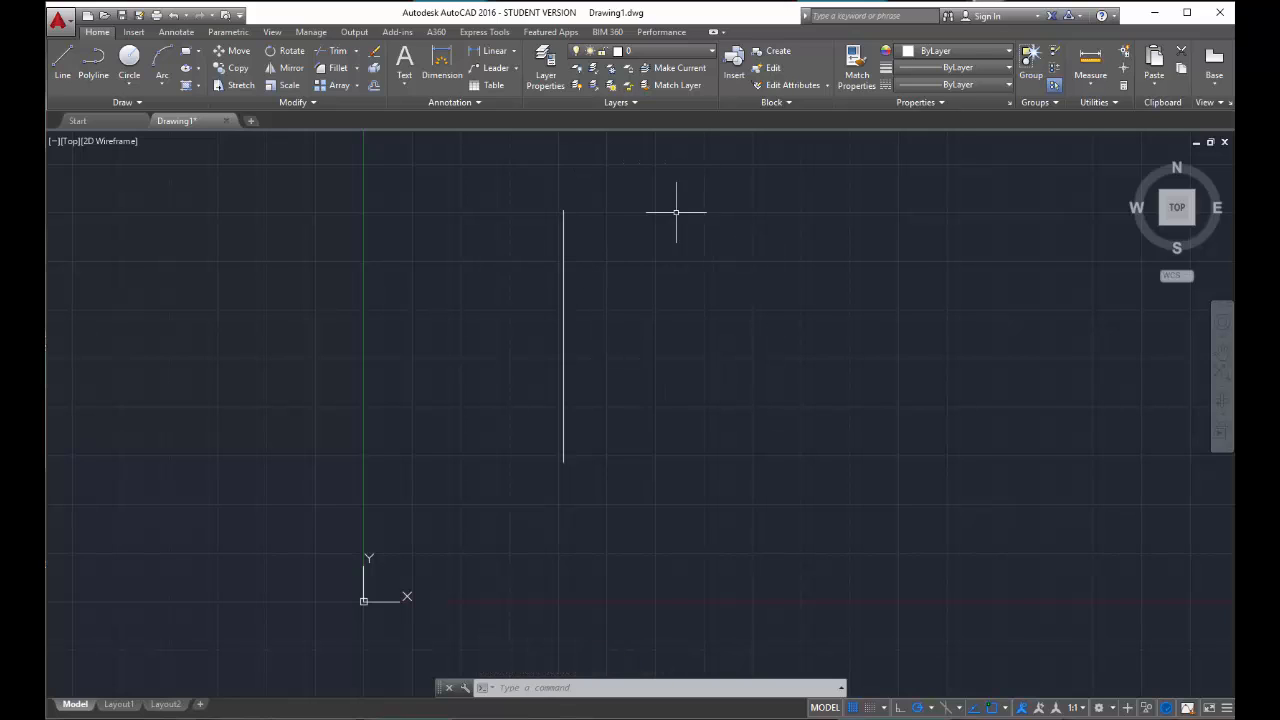
Draw a single horizontal line to the right of the vertical line, level with its upper half
{"action": "left_click", "coordinate": [68, 52]}
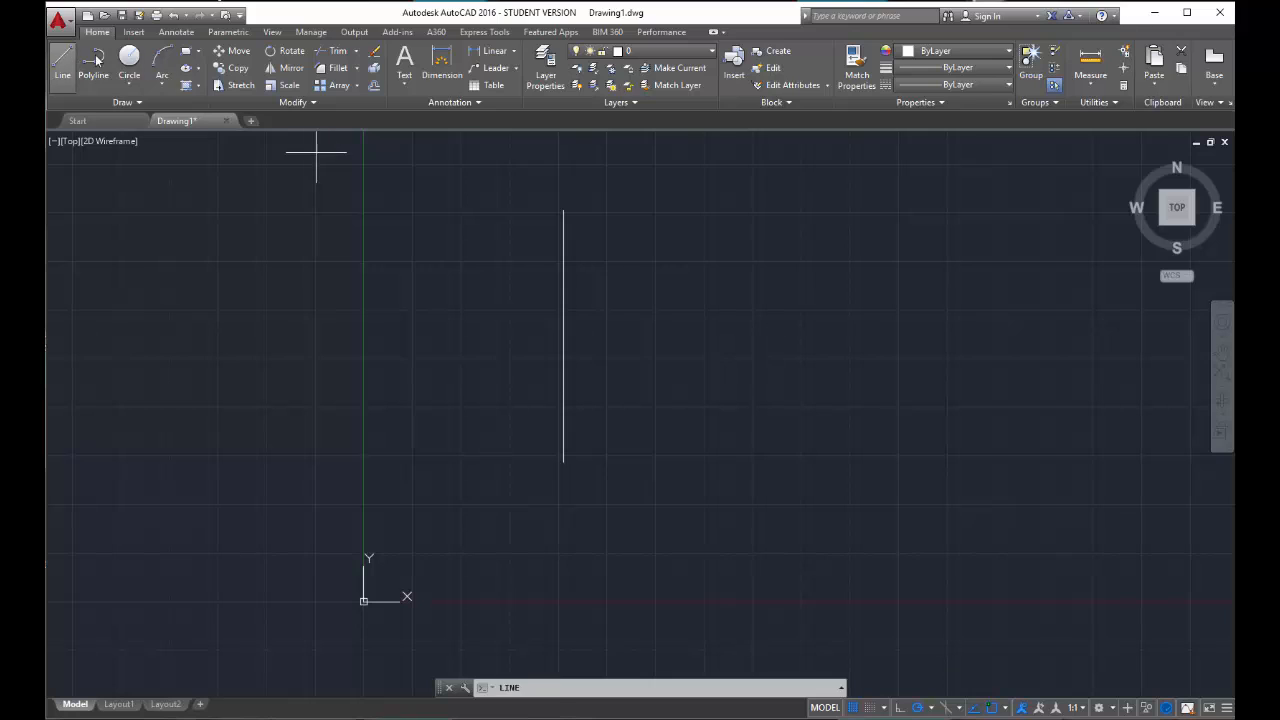
{"action": "left_click", "coordinate": [763, 291]}
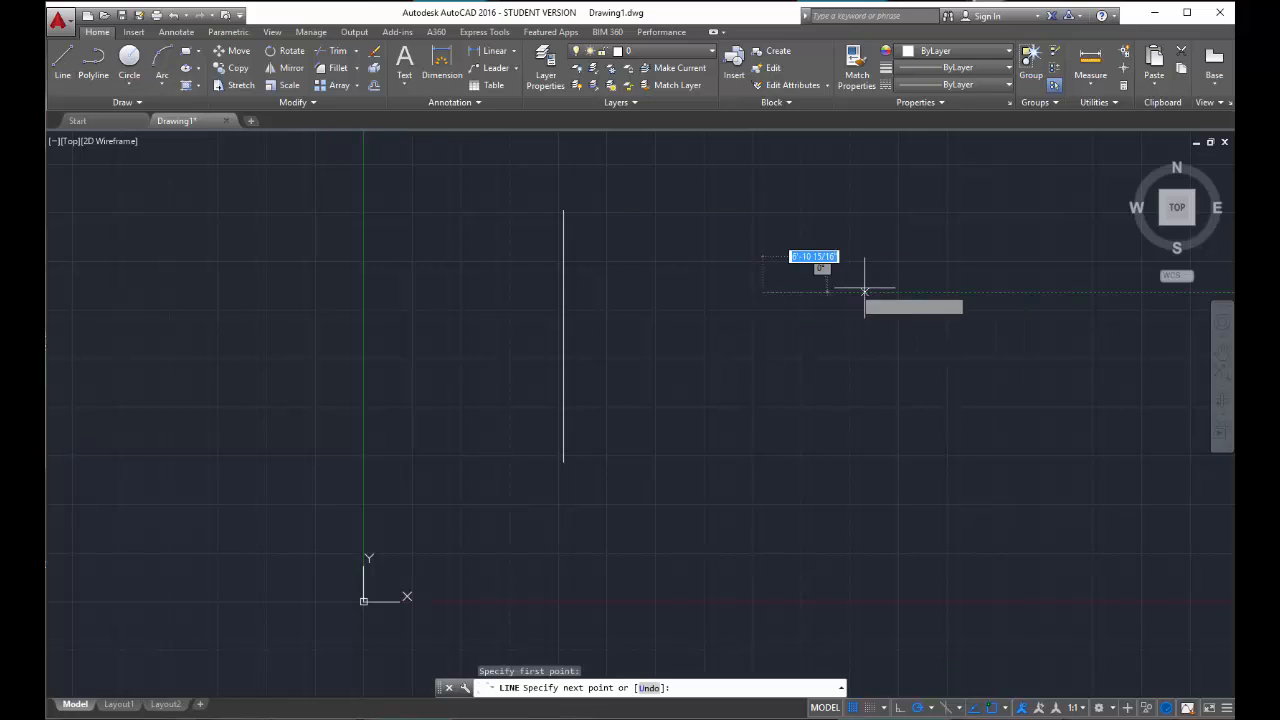
{"action": "left_click", "coordinate": [1005, 292]}
{"action": "key", "text": "Escape"}
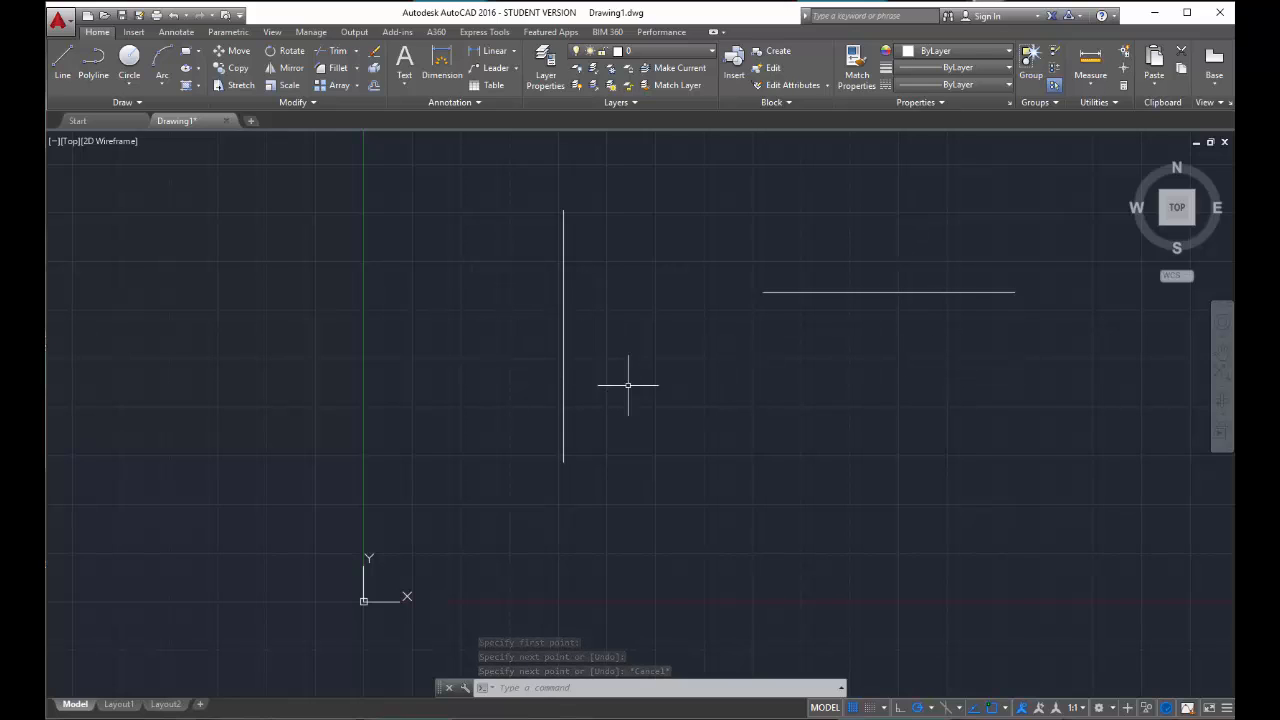
Offset the vertical line 1'6" to its right
{"action": "left_click", "coordinate": [375, 88]}
{"action": "key", "text": "Escape"}
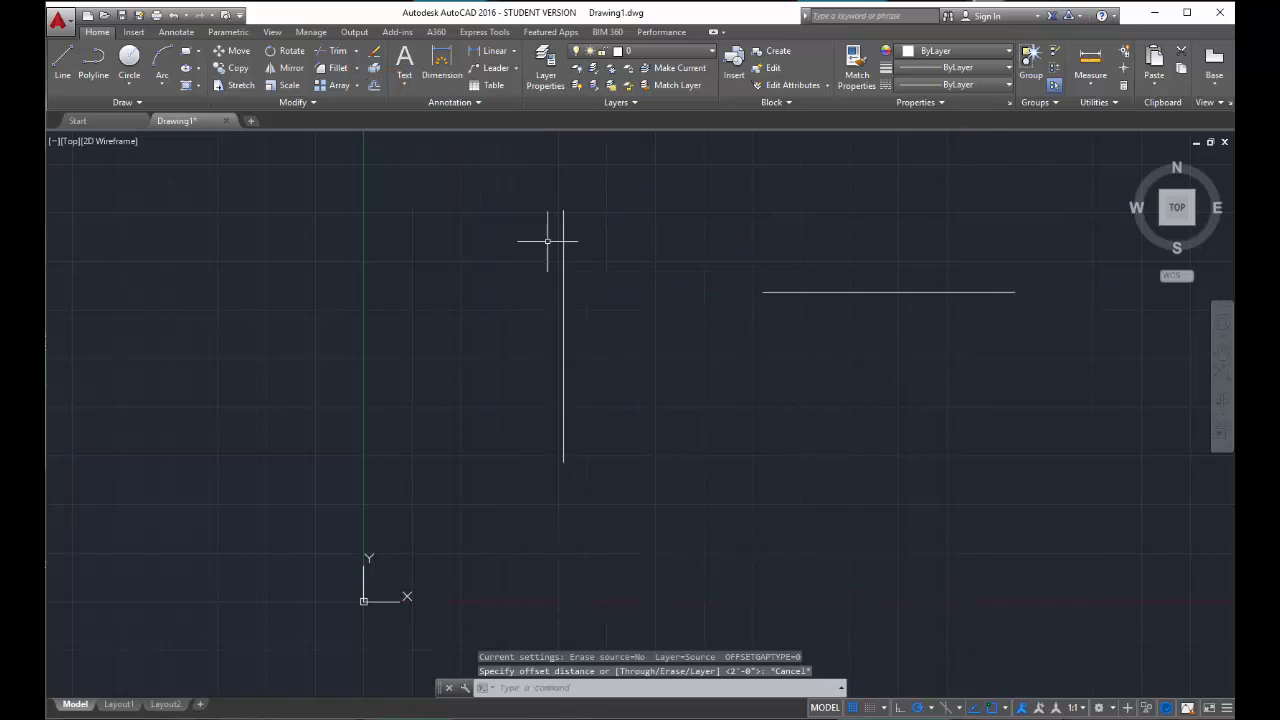
{"action": "left_click", "coordinate": [564, 250]}
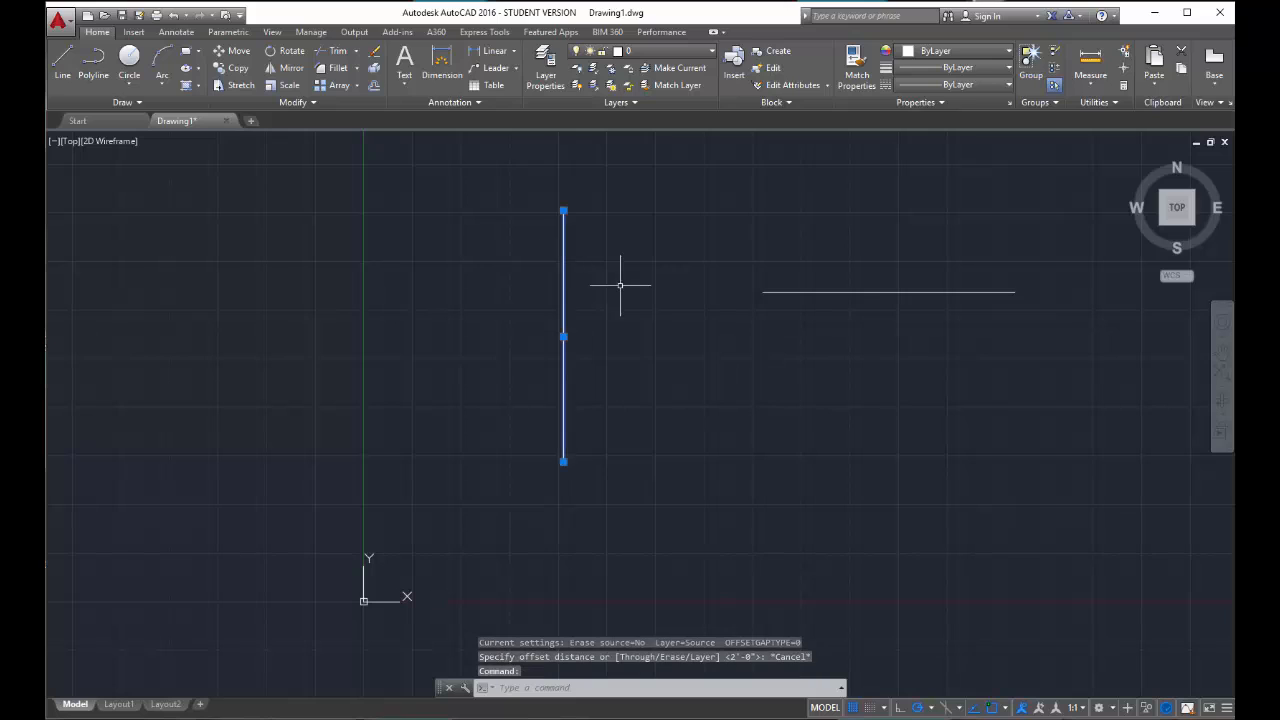
{"action": "left_click", "coordinate": [374, 86]}
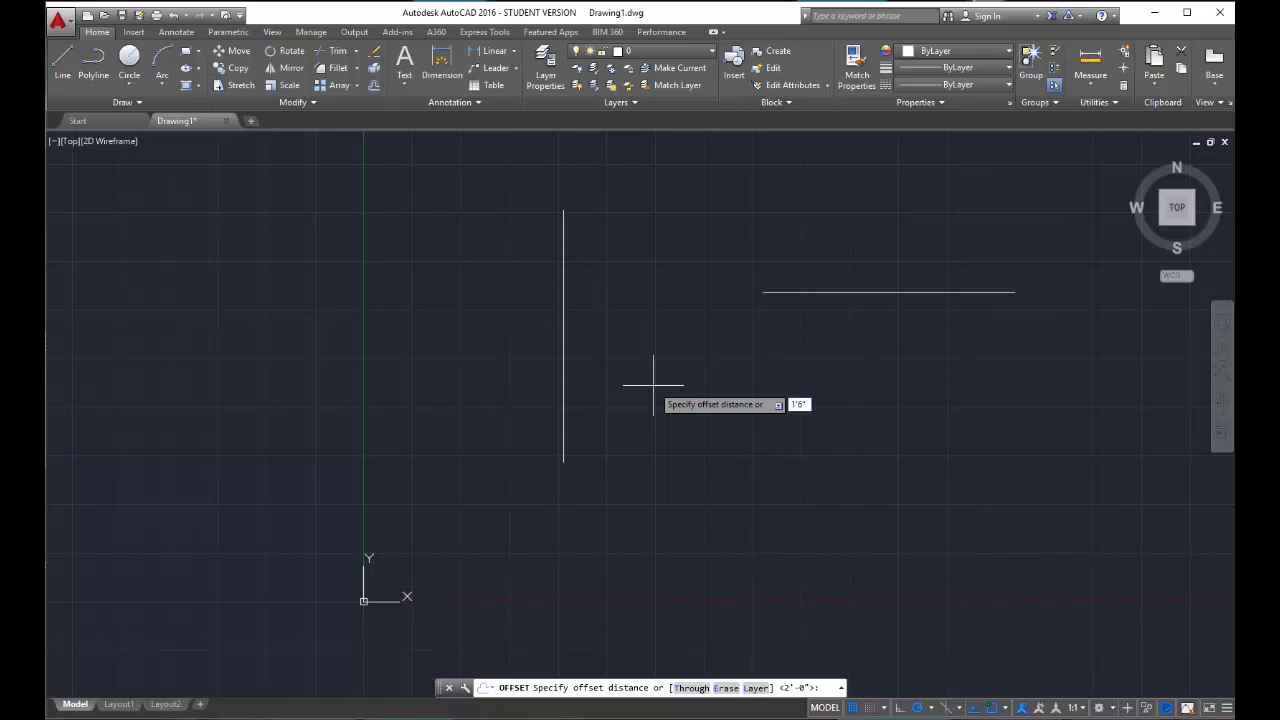
{"action": "key", "text": "Return"}
{"action": "left_click", "coordinate": [563, 384]}
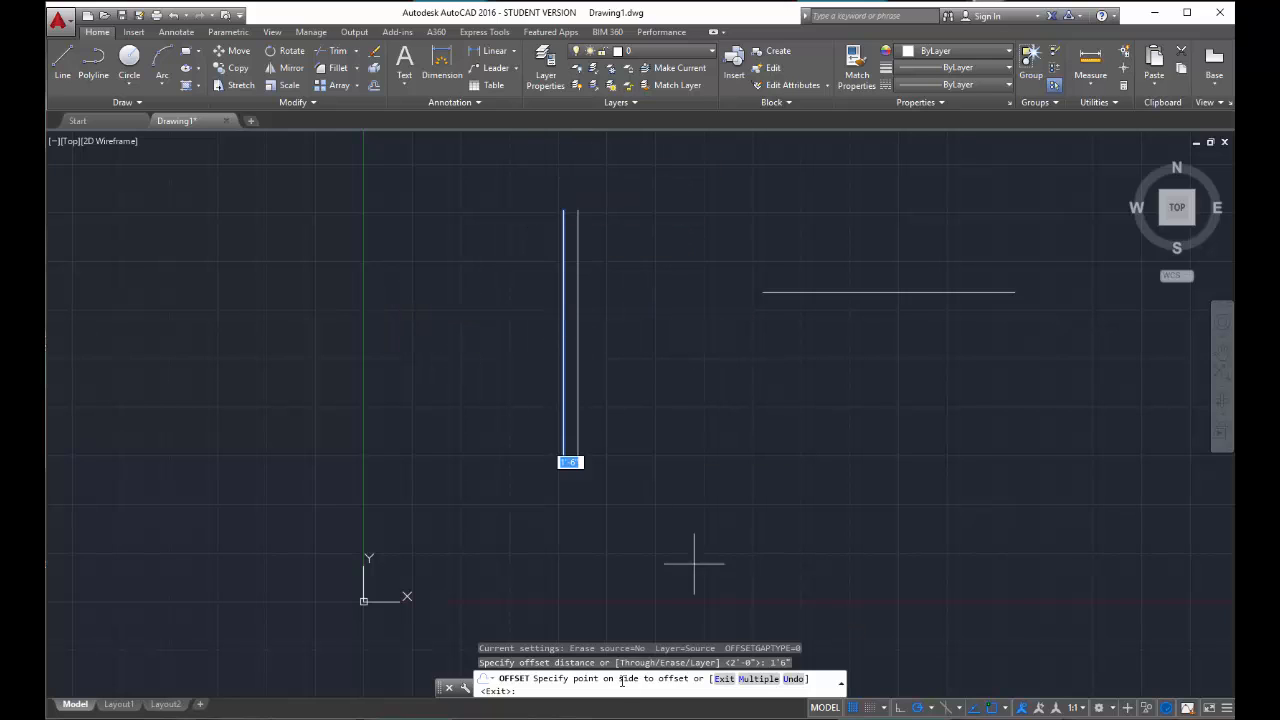
{"action": "left_click", "coordinate": [652, 339]}
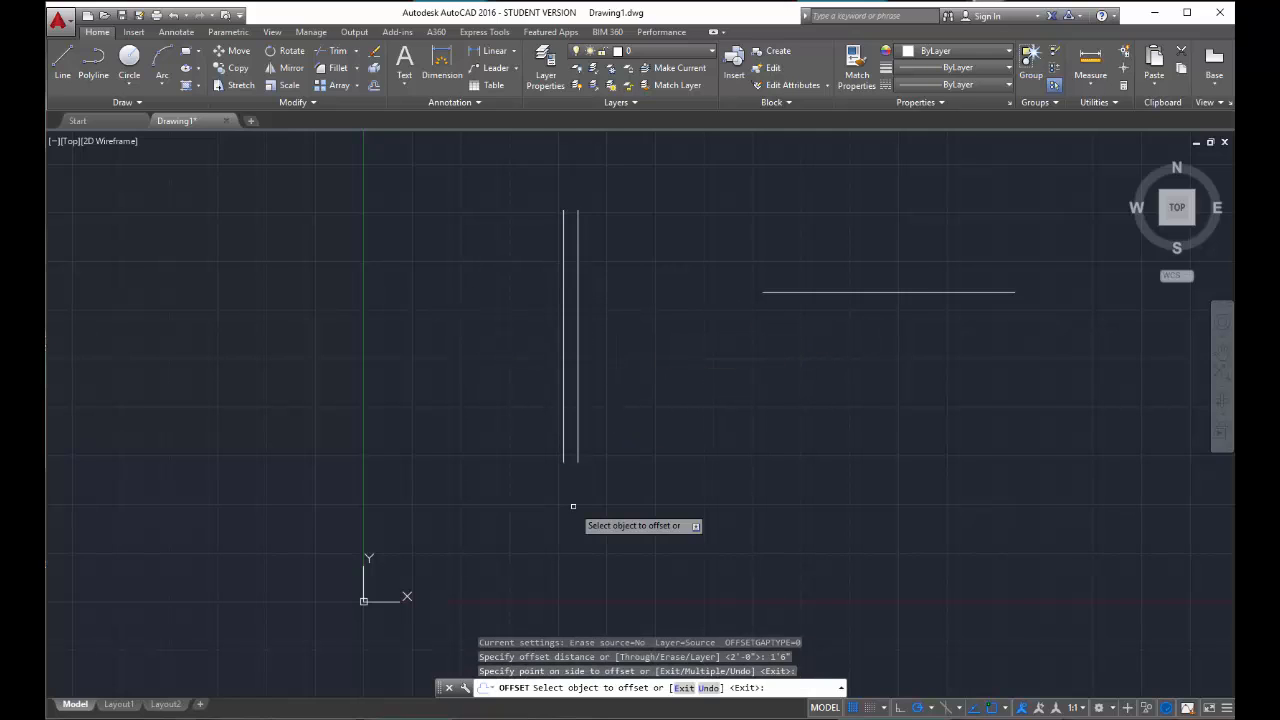
Offset the rightmost vertical line repeatedly at the same 1'6" distance, adding seven more lines to the right
{"action": "left_click", "coordinate": [577, 389]}
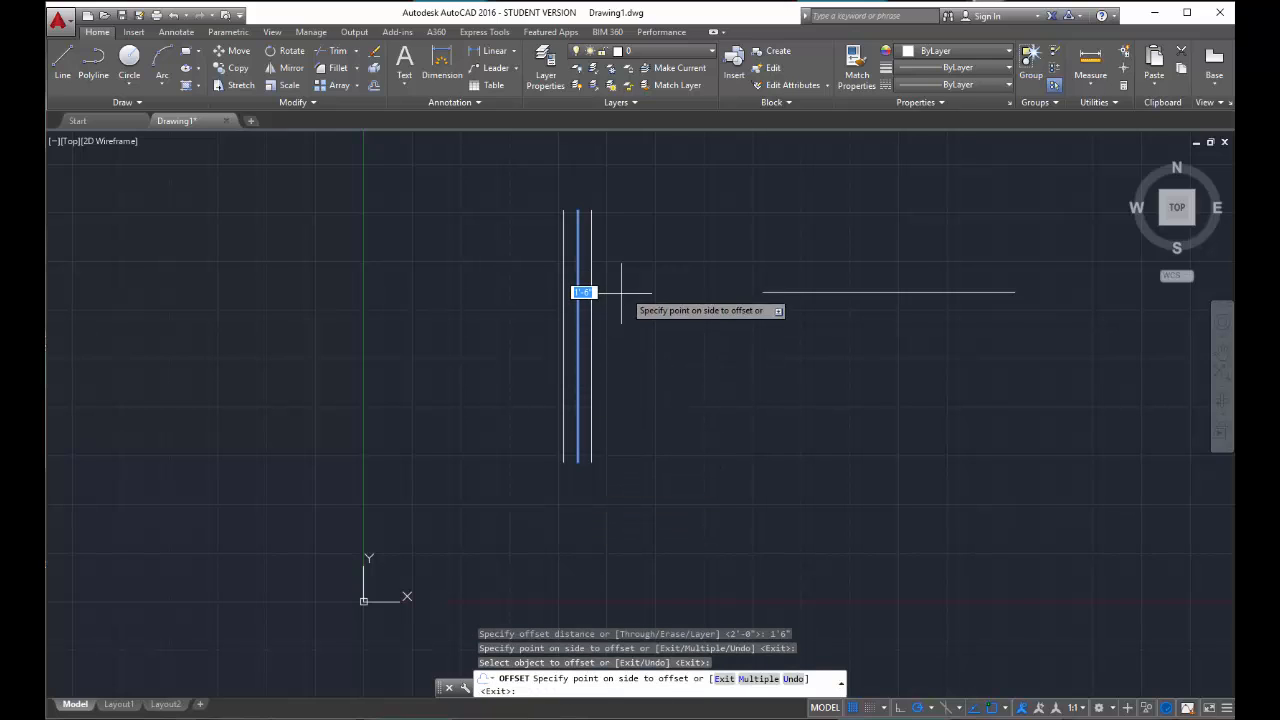
{"action": "left_click", "coordinate": [698, 331]}
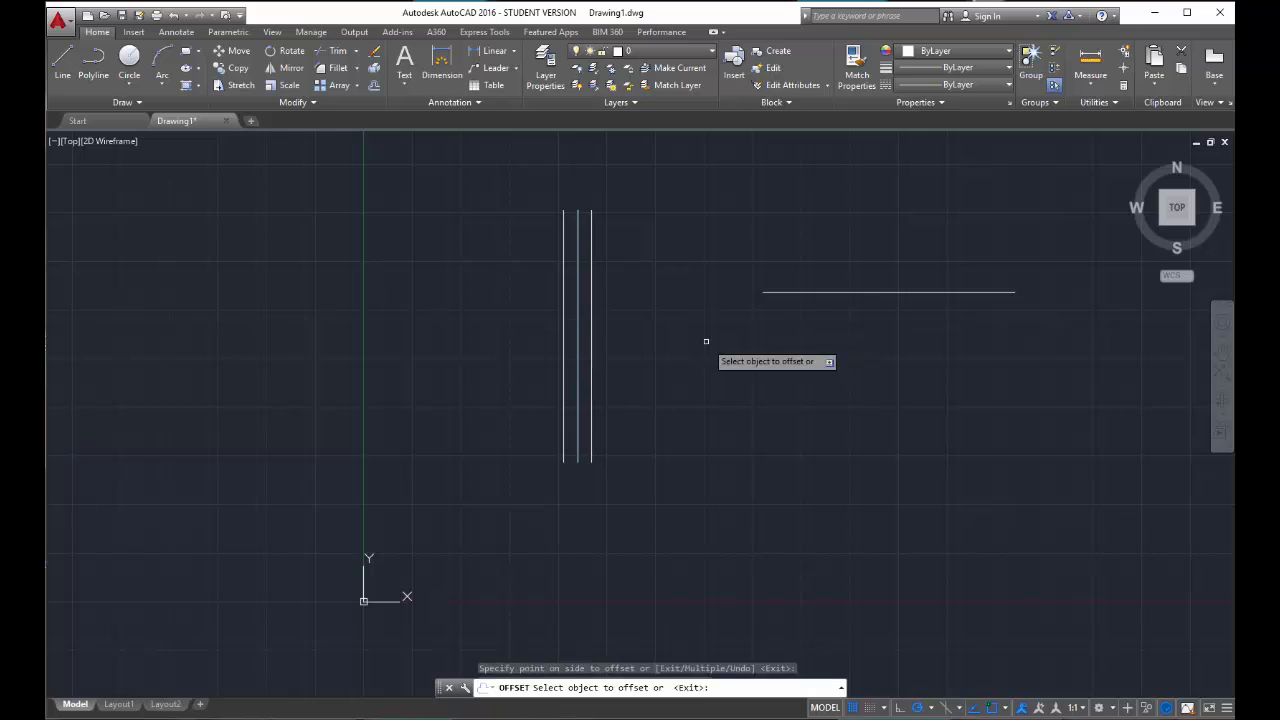
{"action": "left_click", "coordinate": [590, 348]}
{"action": "left_click", "coordinate": [601, 345]}
{"action": "left_click", "coordinate": [605, 343]}
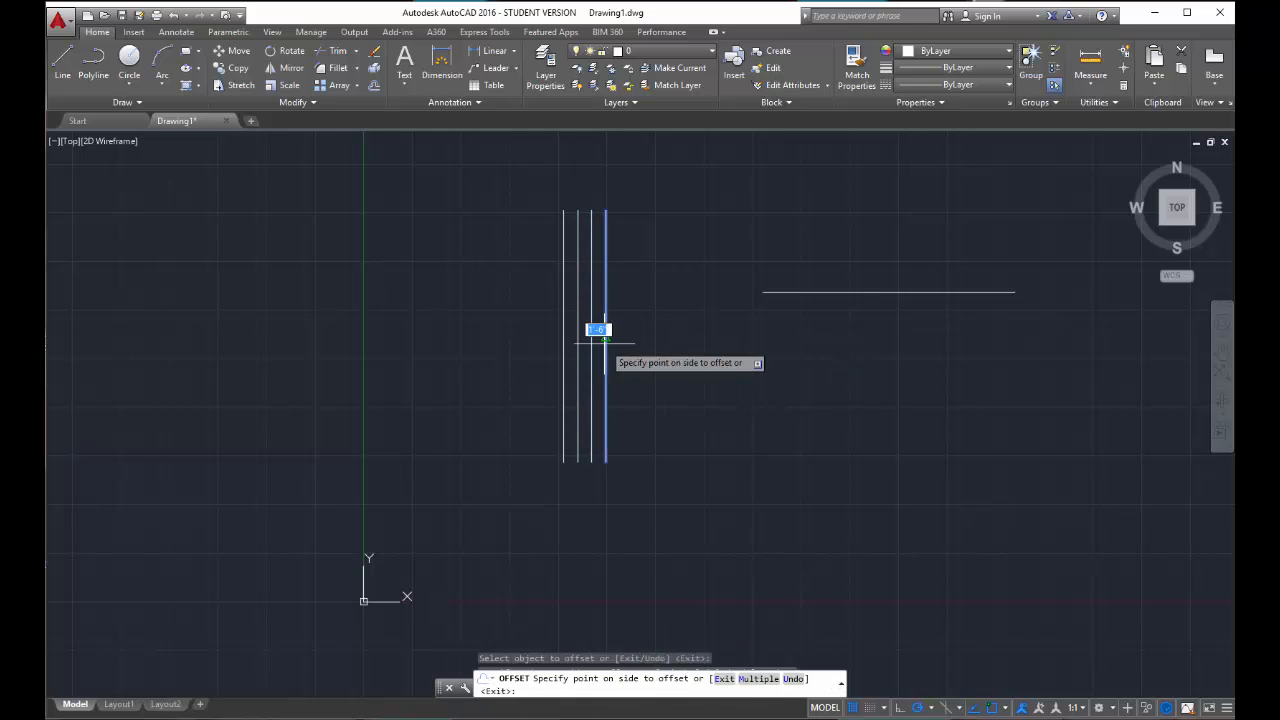
{"action": "left_click", "coordinate": [609, 343]}
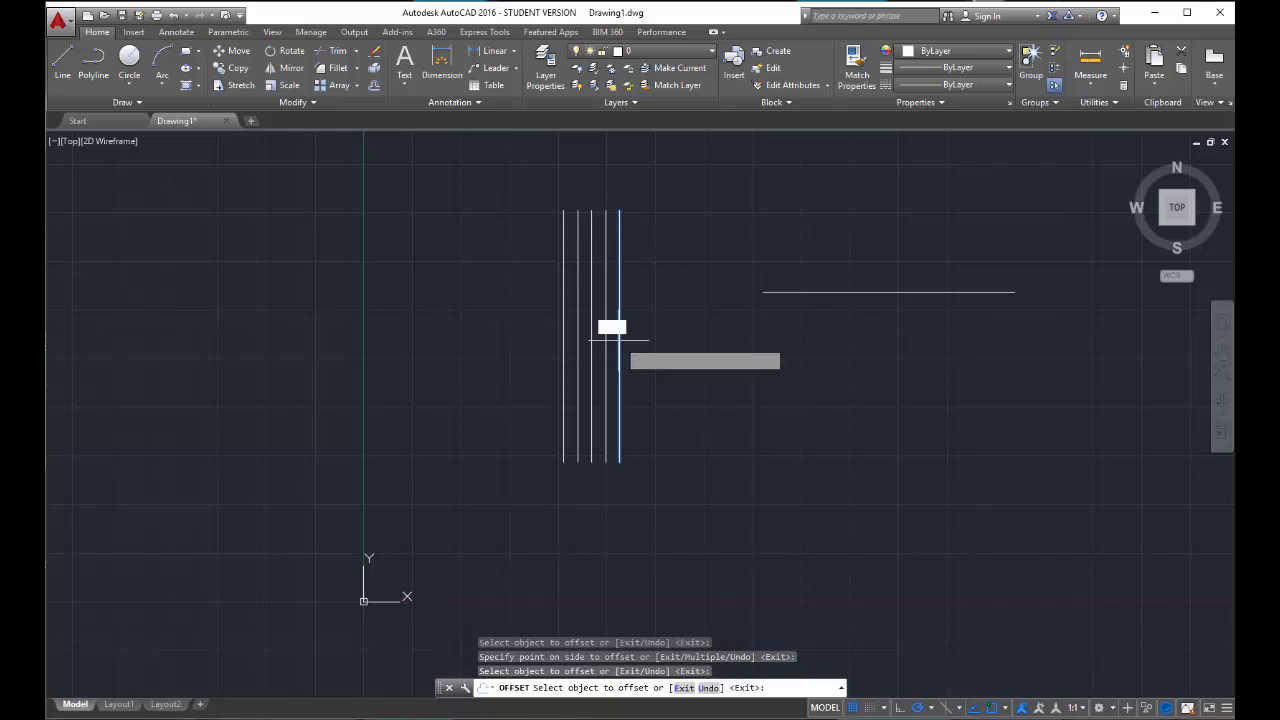
{"action": "left_click", "coordinate": [619, 340]}
{"action": "left_click", "coordinate": [667, 350]}
{"action": "left_click", "coordinate": [633, 347]}
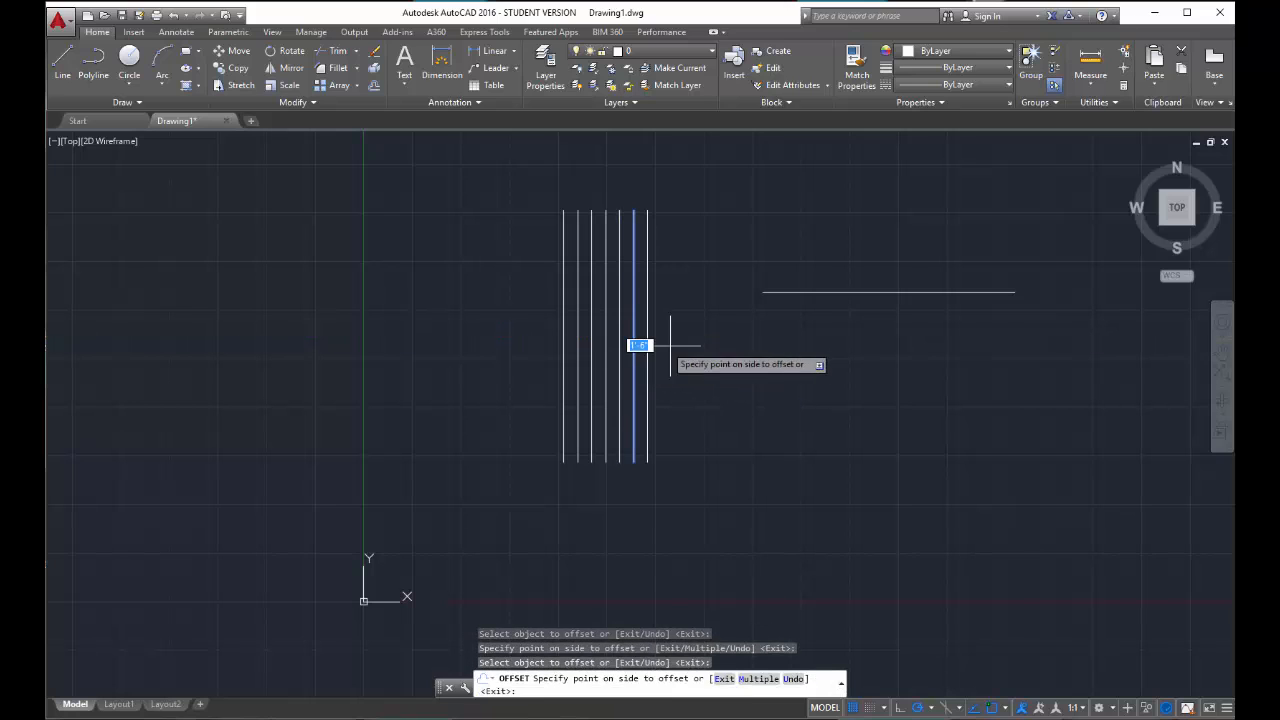
{"action": "left_click", "coordinate": [672, 355]}
{"action": "left_click", "coordinate": [647, 373]}
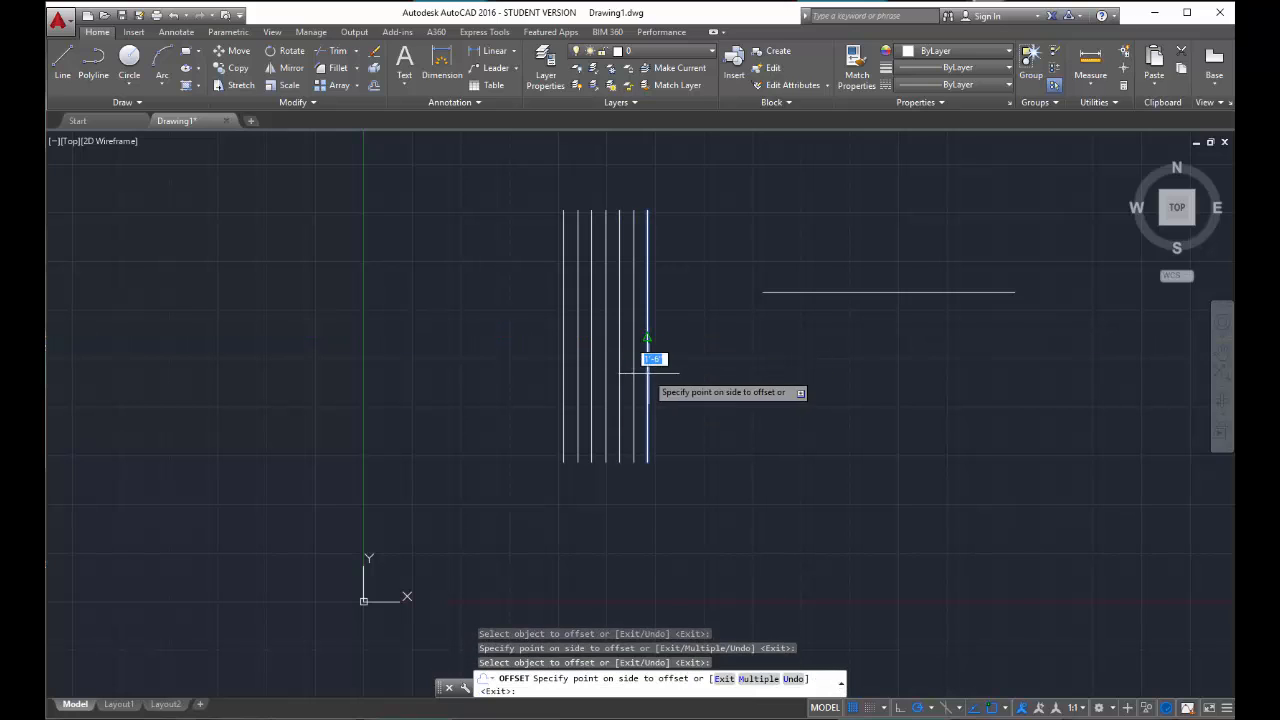
{"action": "left_click", "coordinate": [683, 377]}
{"action": "left_click", "coordinate": [662, 366]}
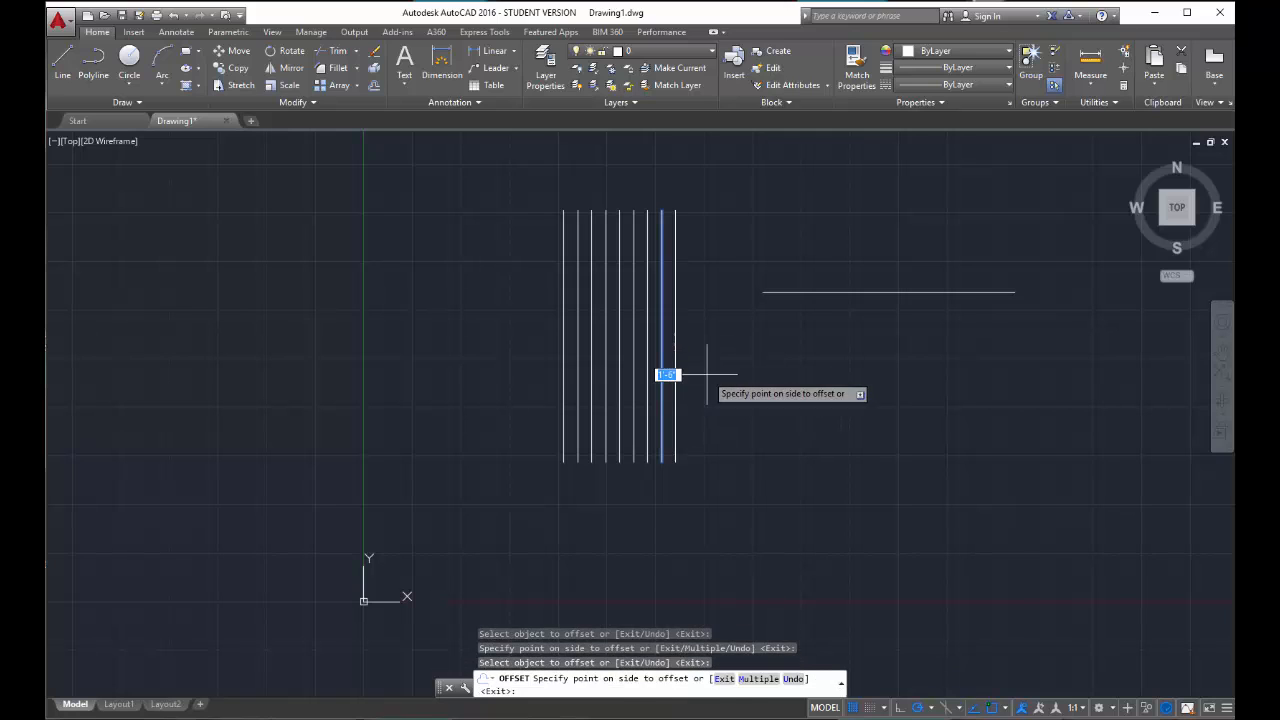
{"action": "left_click", "coordinate": [707, 374]}
Offset the original vertical line leftward at the same 1'6" distance, adding three evenly spaced lines
{"action": "left_click", "coordinate": [563, 358]}
{"action": "left_click", "coordinate": [546, 344]}
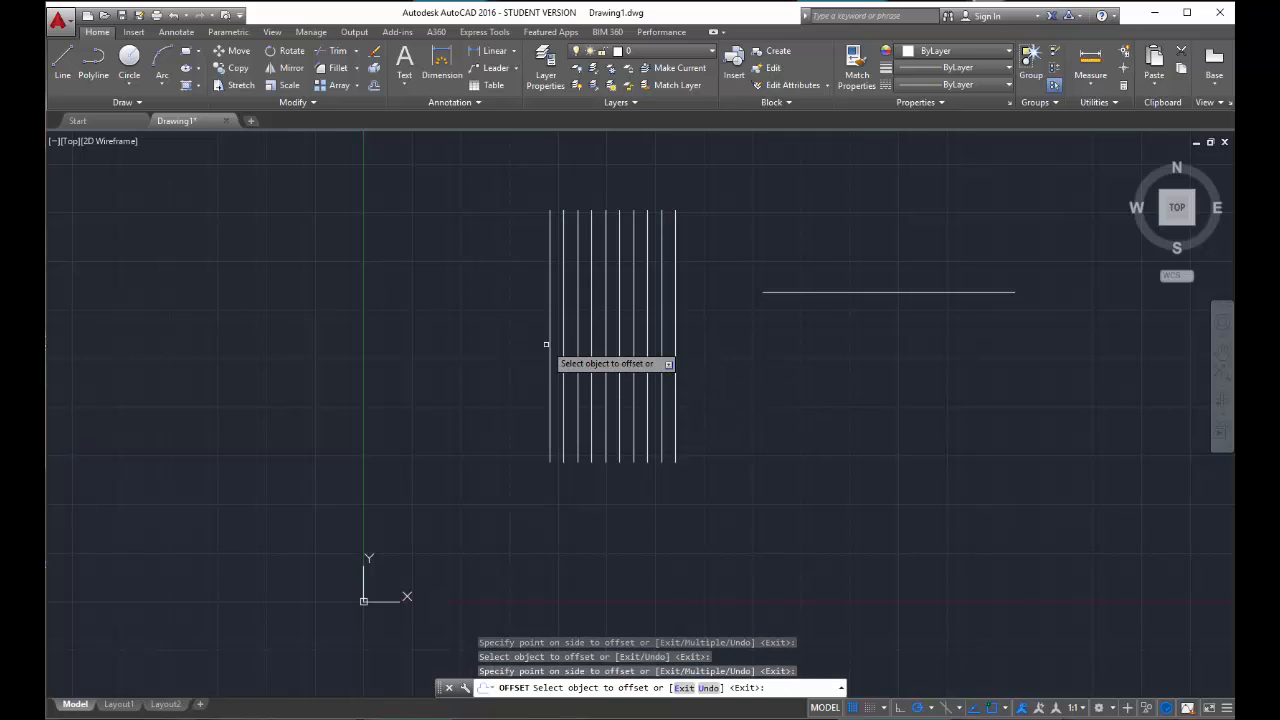
{"action": "left_click", "coordinate": [549, 350]}
{"action": "left_click", "coordinate": [524, 358]}
{"action": "left_click", "coordinate": [535, 358]}
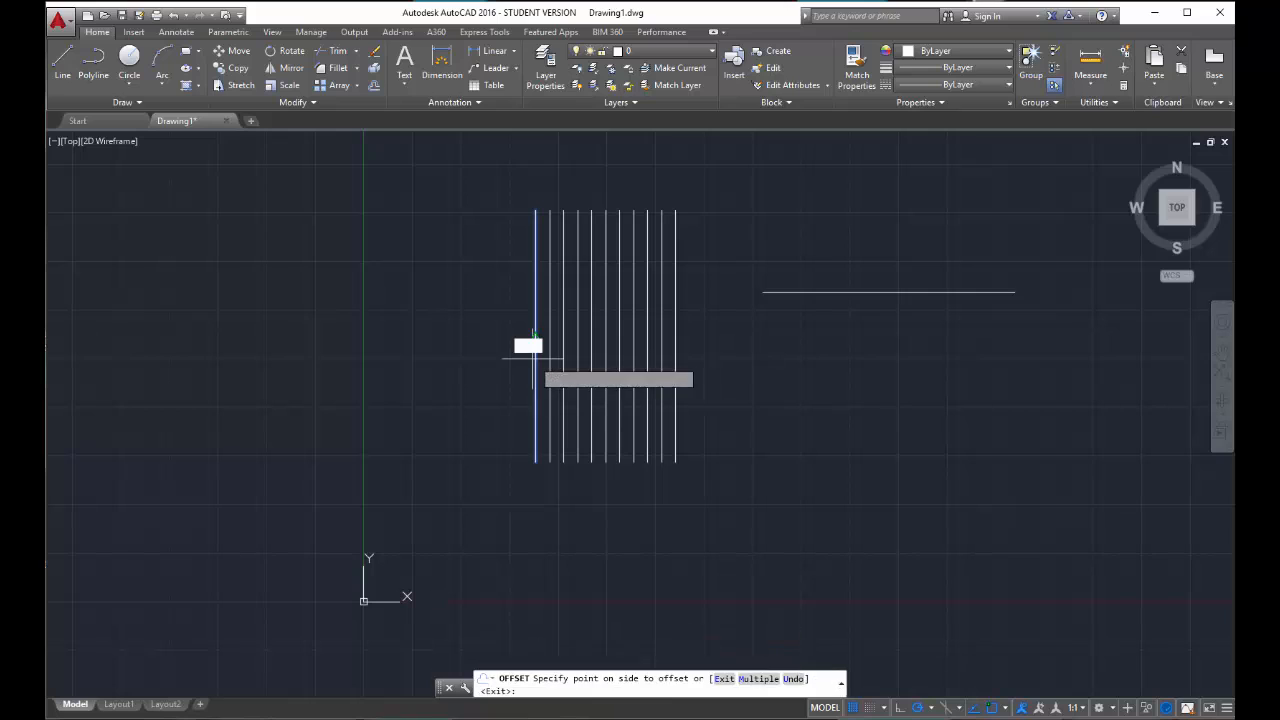
{"action": "left_click", "coordinate": [510, 357]}
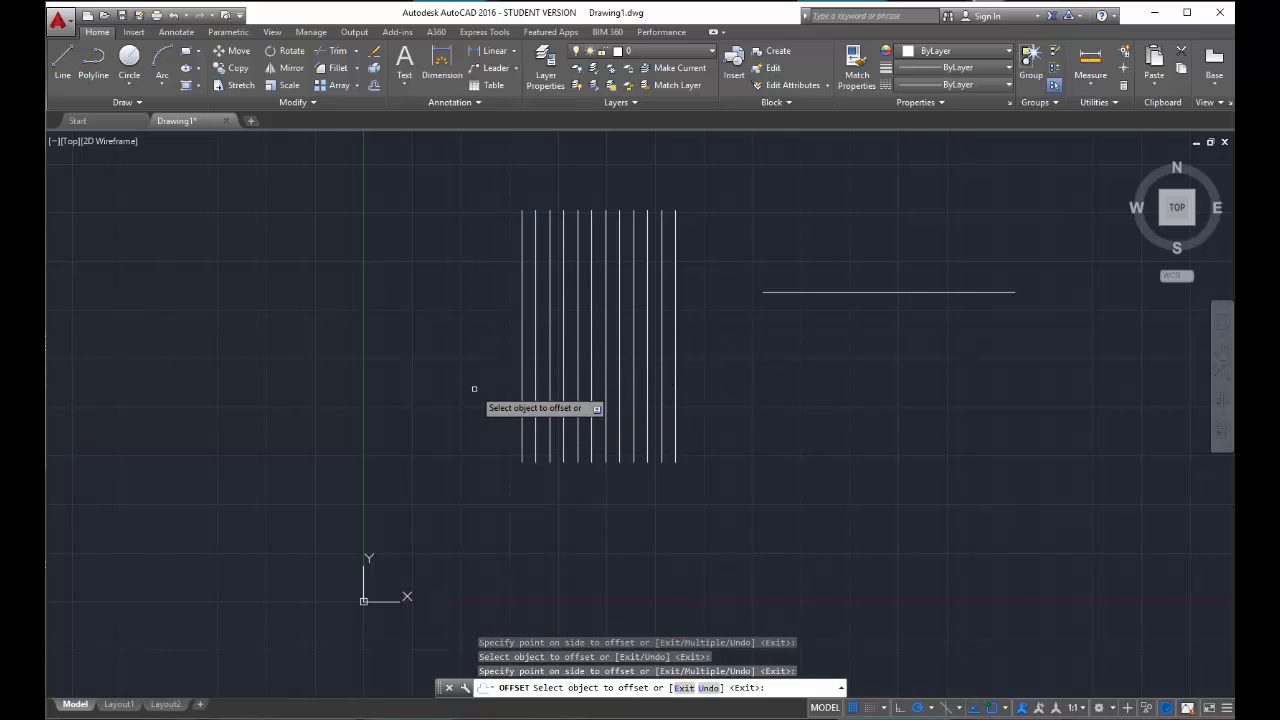
Offset the leftmost vertical line 5' to the left, overriding the preset distance, and end the Offset command
{"action": "left_click", "coordinate": [521, 372]}
{"action": "left_click", "coordinate": [521, 370]}
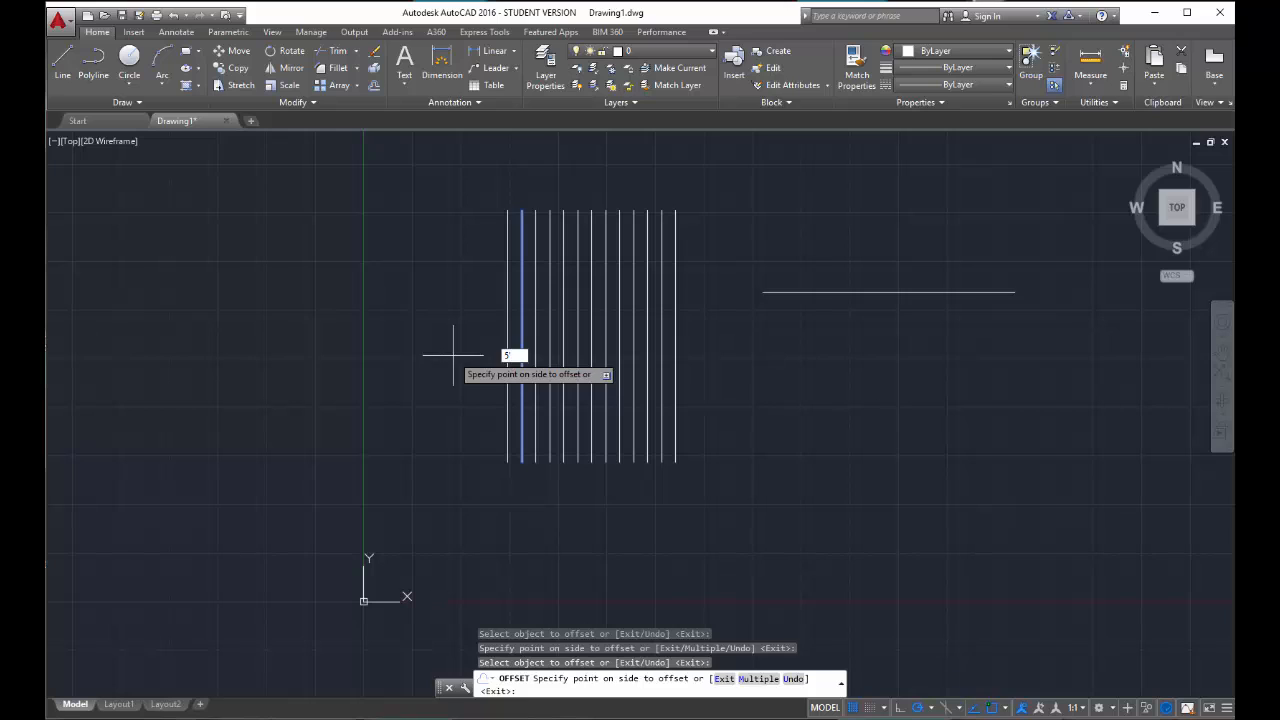
{"action": "left_click", "coordinate": [453, 354]}
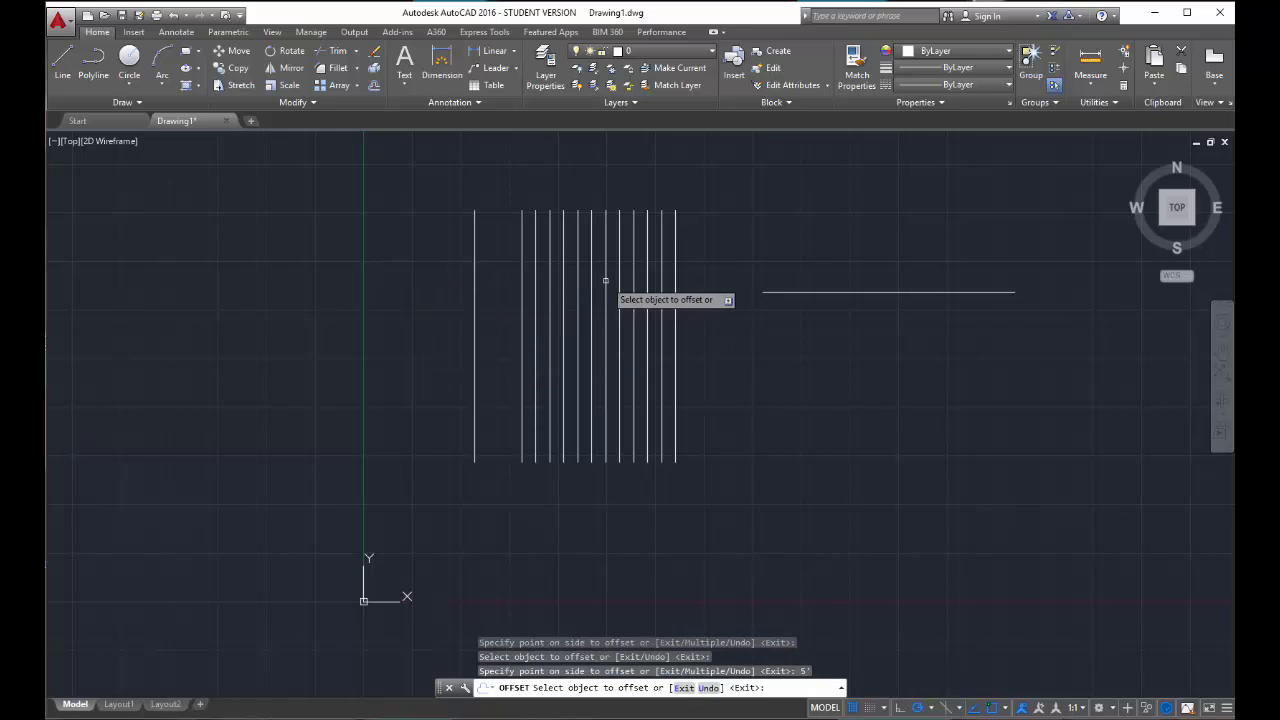
{"action": "left_click", "coordinate": [474, 308]}
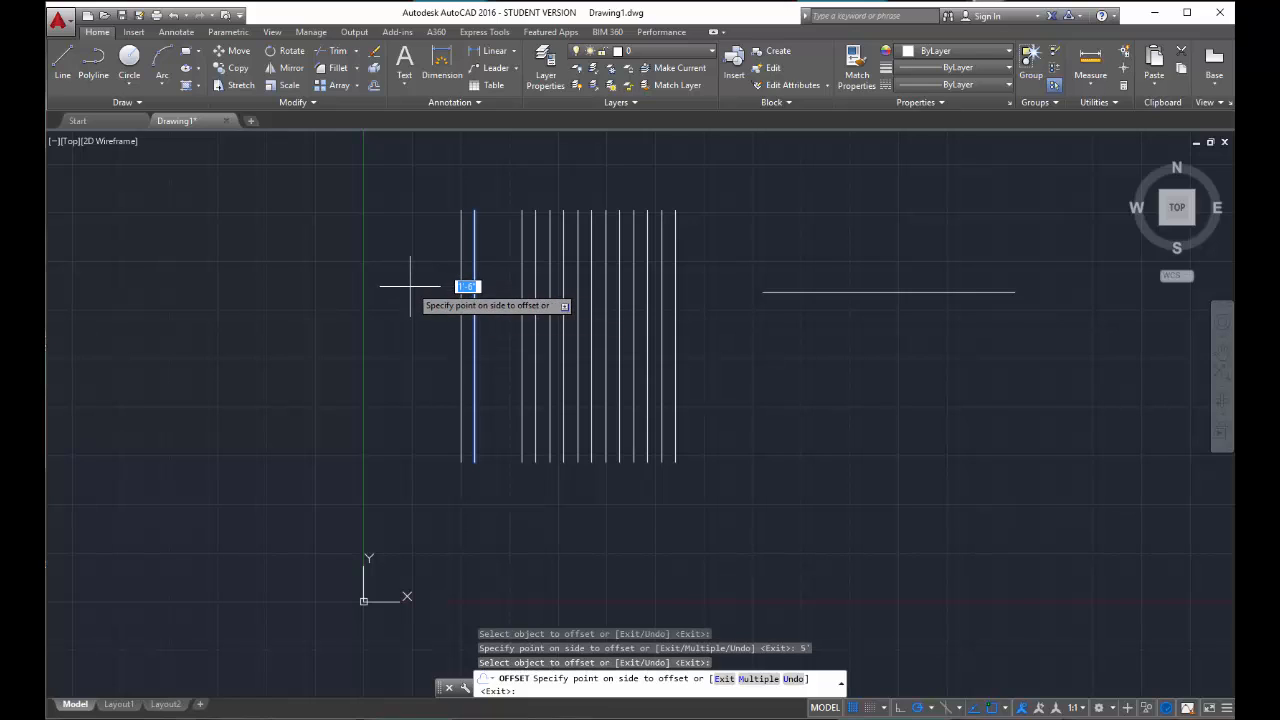
{"action": "key", "text": "Escape"}
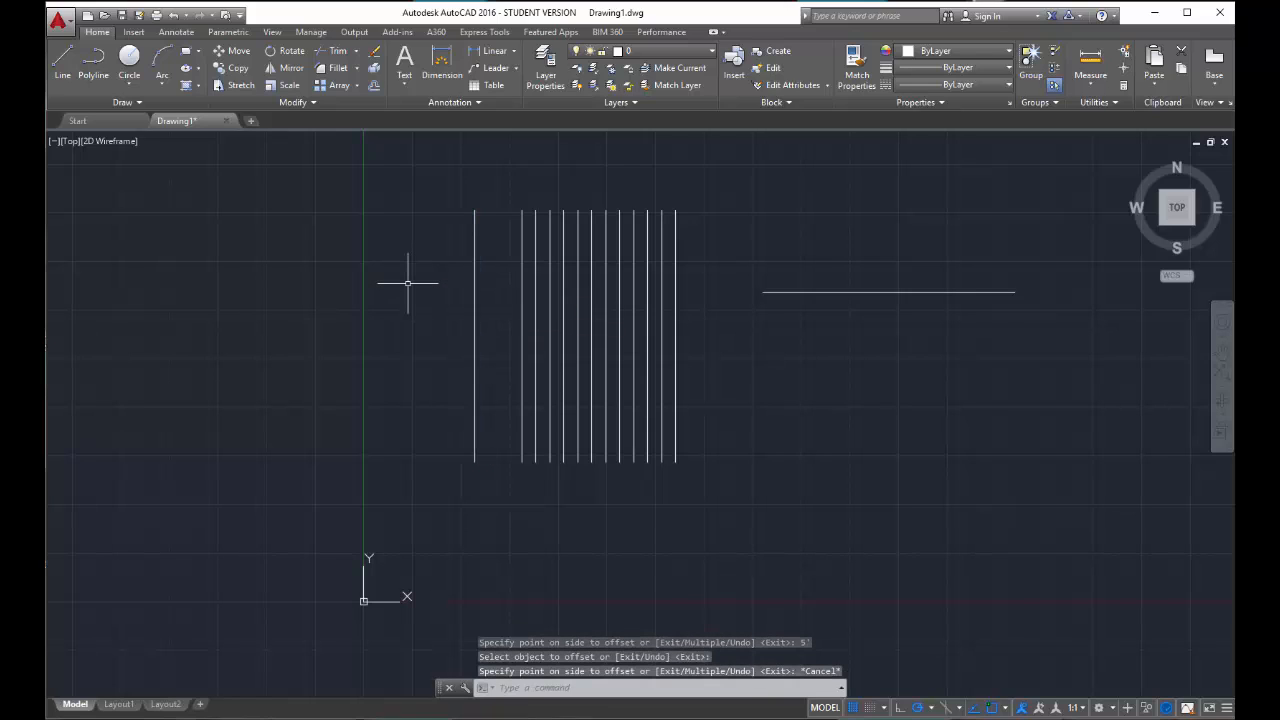
Set the offset distance to 5' and add four more vertical lines successively to the left of the leftmost one
{"action": "left_click", "coordinate": [373, 88]}
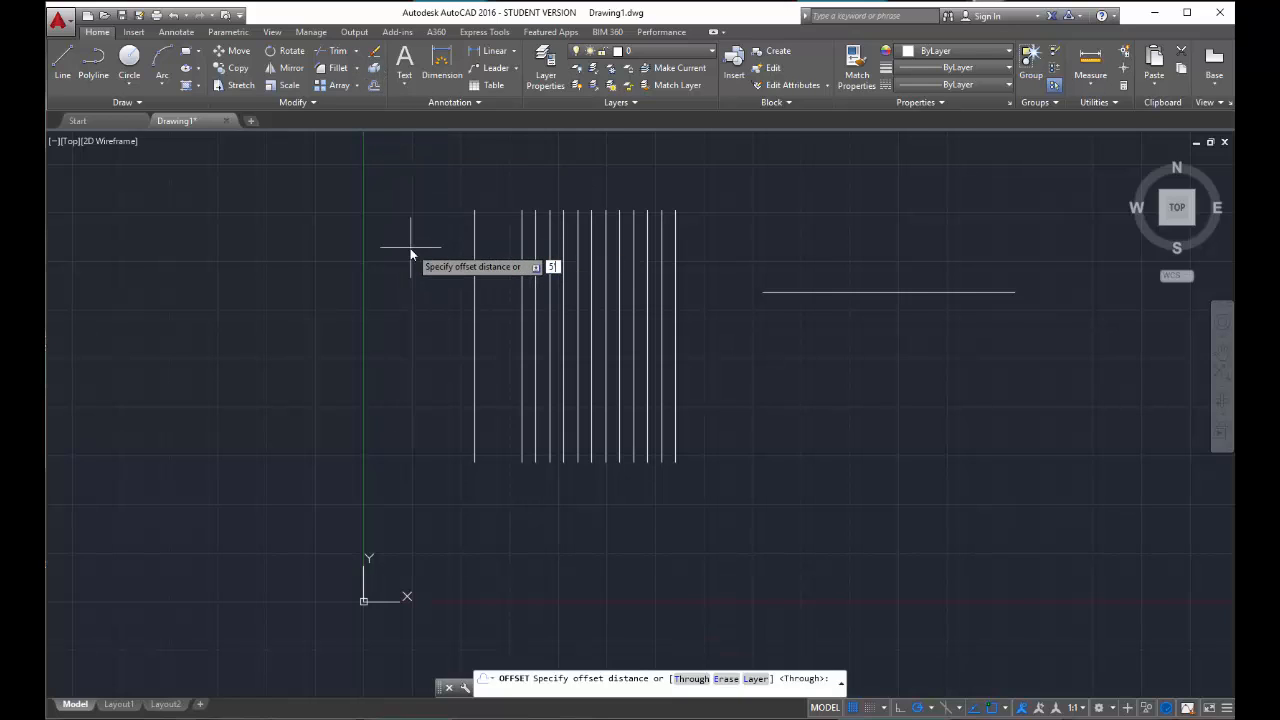
{"action": "key", "text": "Return"}
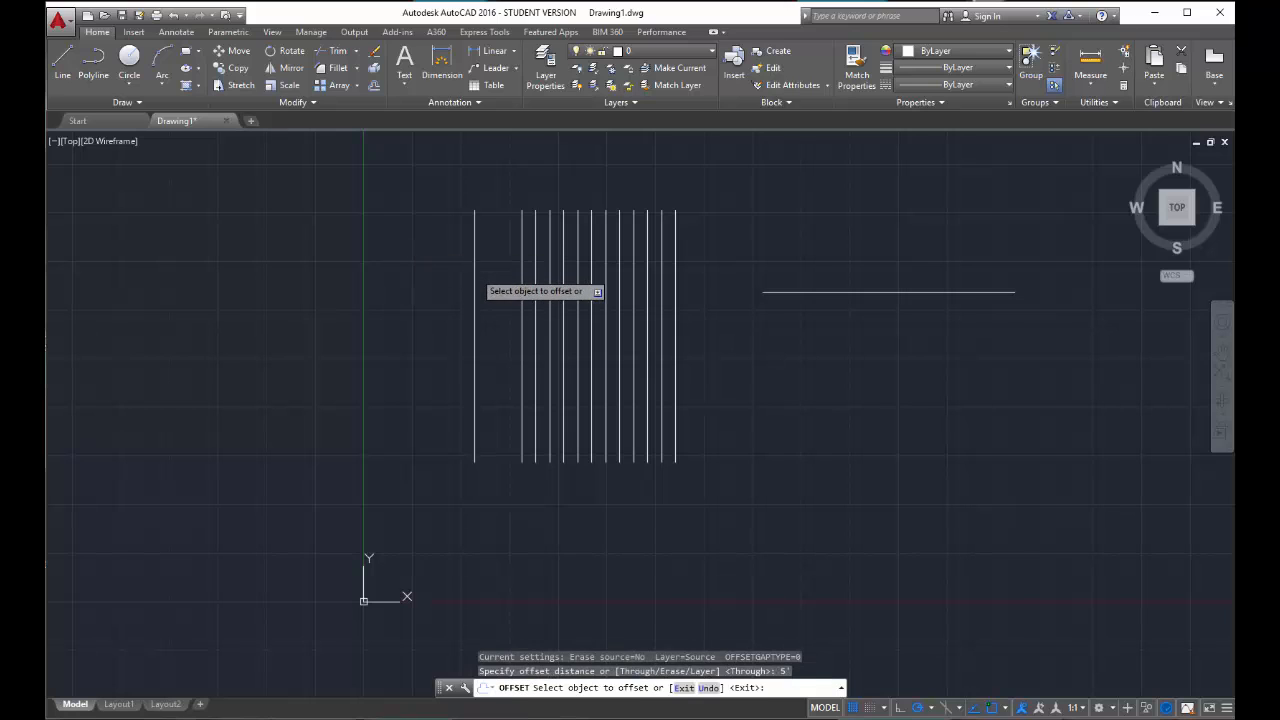
{"action": "left_click", "coordinate": [474, 272]}
{"action": "left_click", "coordinate": [416, 260]}
{"action": "left_click", "coordinate": [427, 263]}
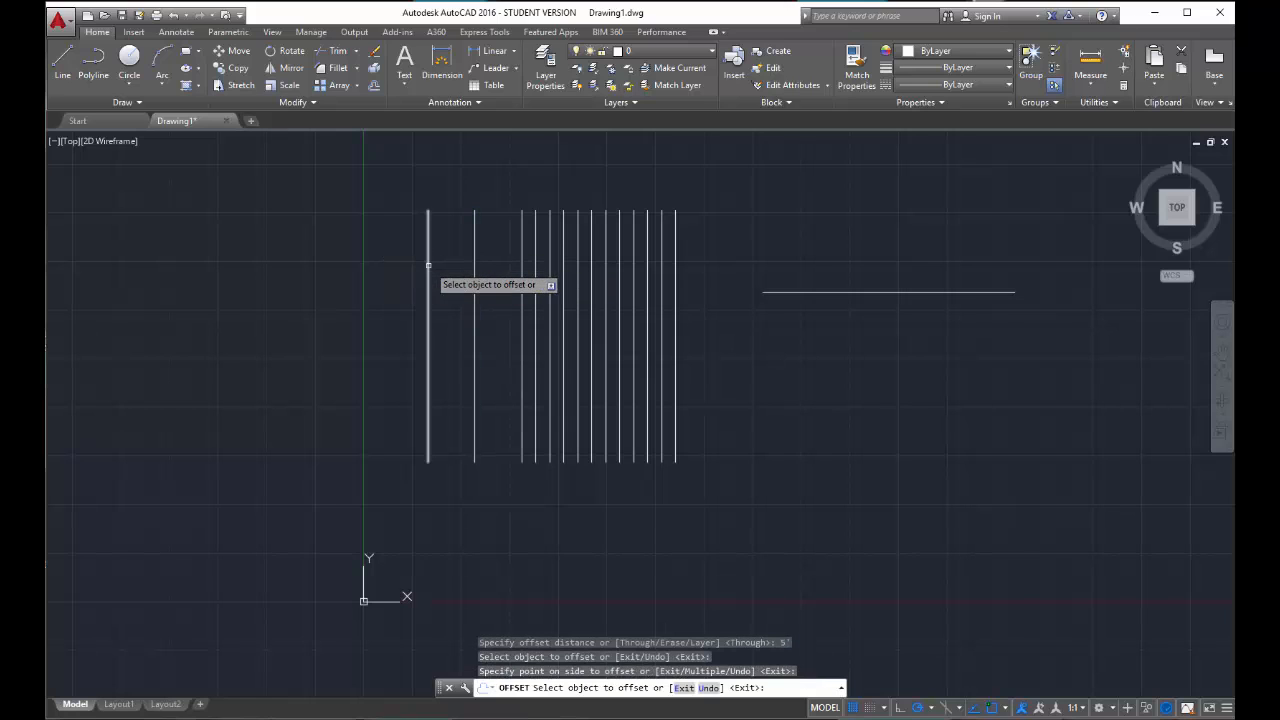
{"action": "left_click", "coordinate": [392, 259]}
{"action": "left_click", "coordinate": [381, 272]}
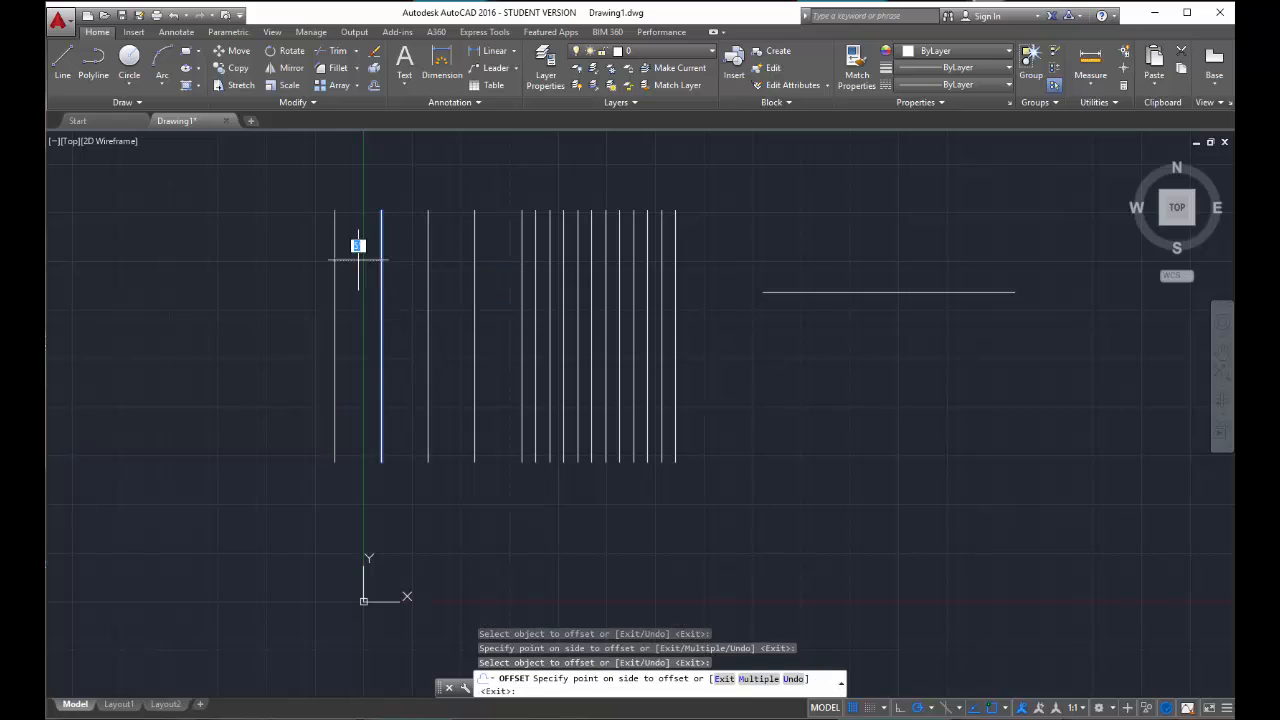
{"action": "left_click", "coordinate": [338, 262]}
{"action": "left_click", "coordinate": [336, 262]}
{"action": "left_click", "coordinate": [276, 258]}
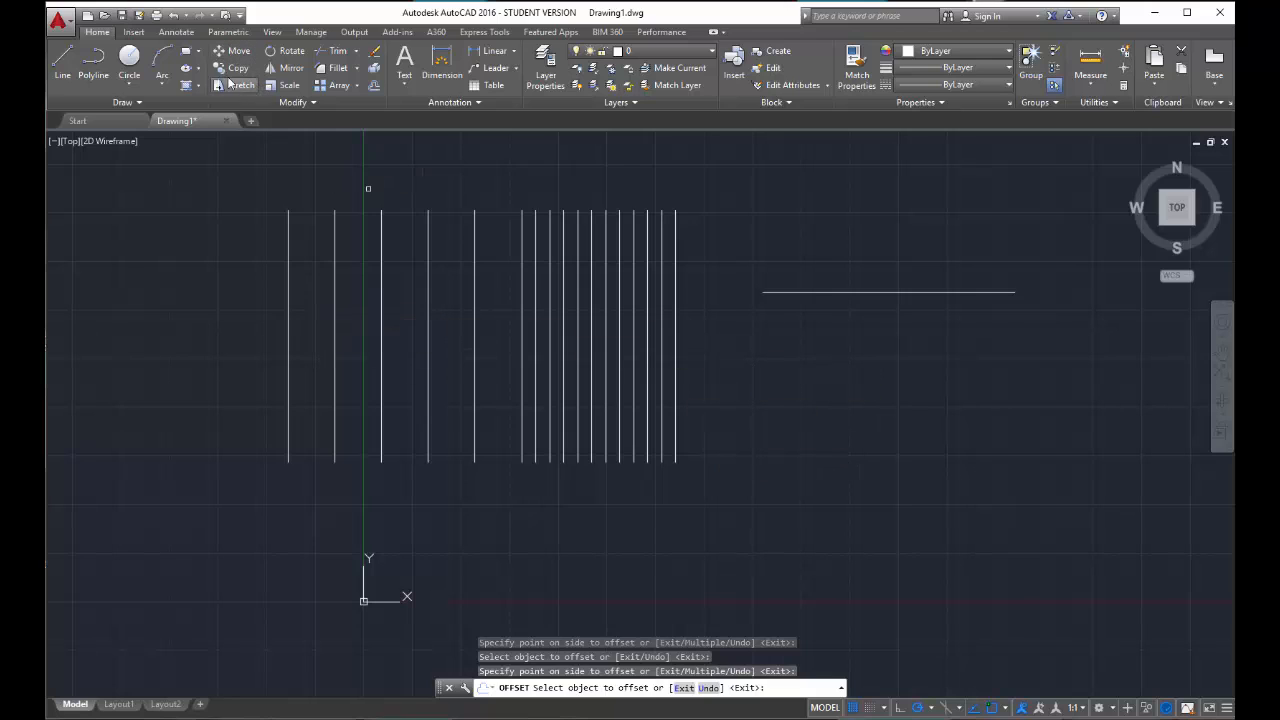
Draw a steeply tilted ellipse from its center, below the horizontal line
{"action": "left_click", "coordinate": [185, 68]}
{"action": "left_click", "coordinate": [860, 442]}
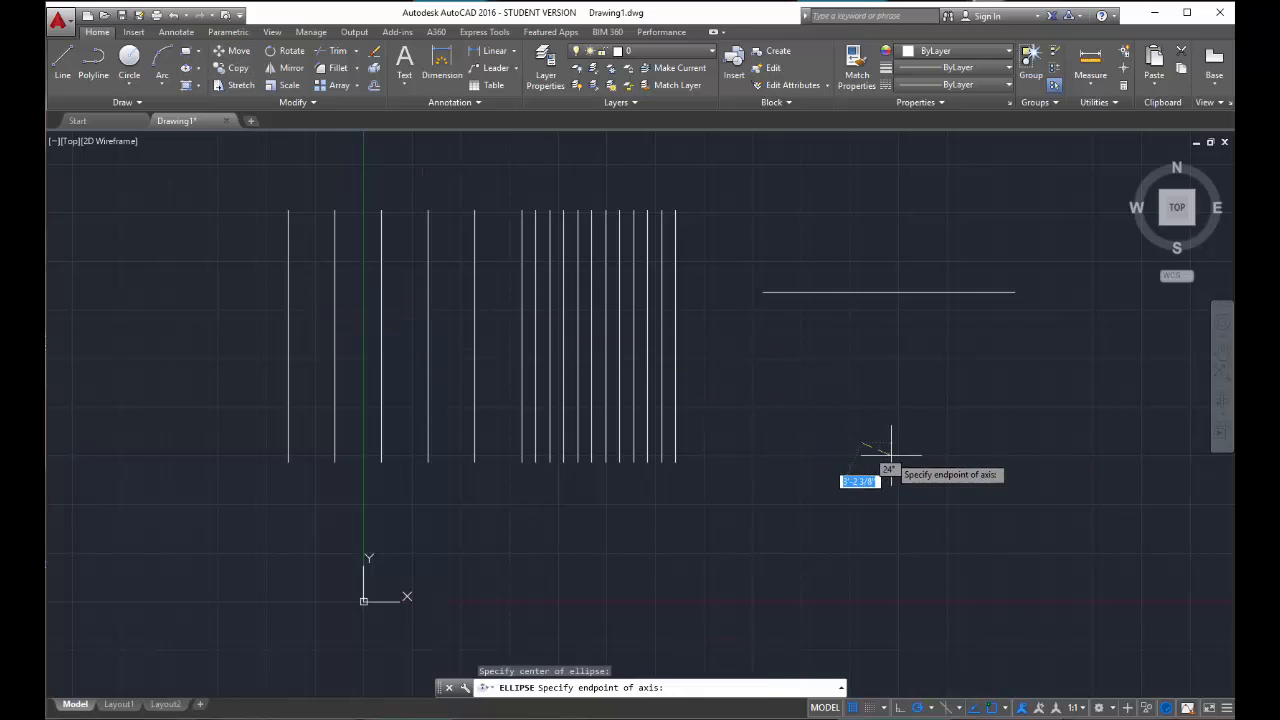
{"action": "left_click", "coordinate": [918, 450]}
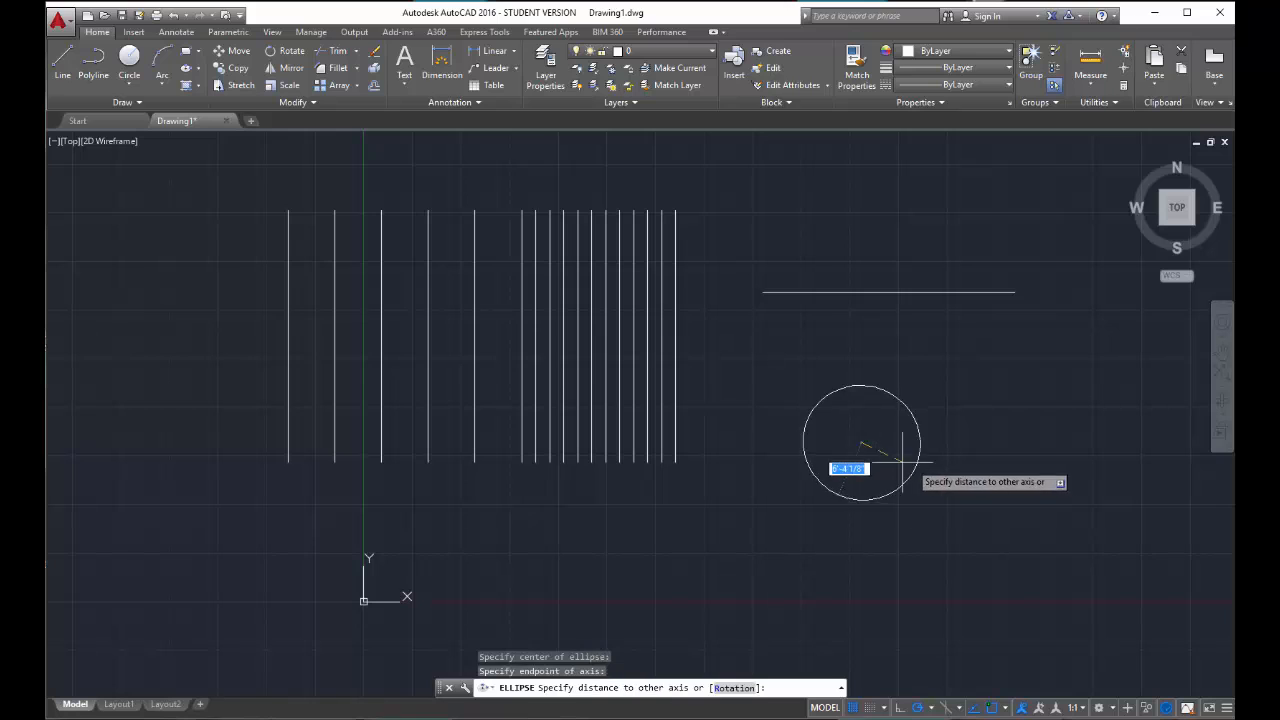
{"action": "left_click", "coordinate": [967, 452]}
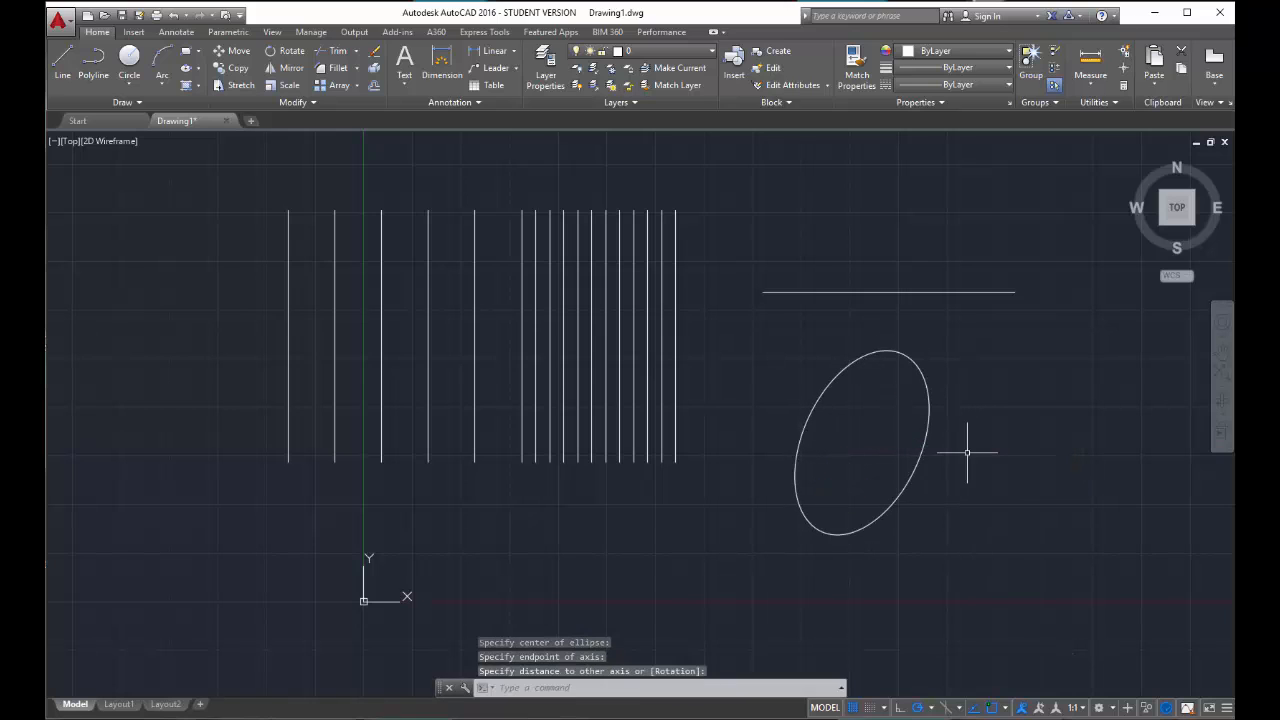
Set the offset distance to 2' and offset the ellipse outward, then offset the resulting outer curve outward again
{"action": "left_click", "coordinate": [373, 88]}
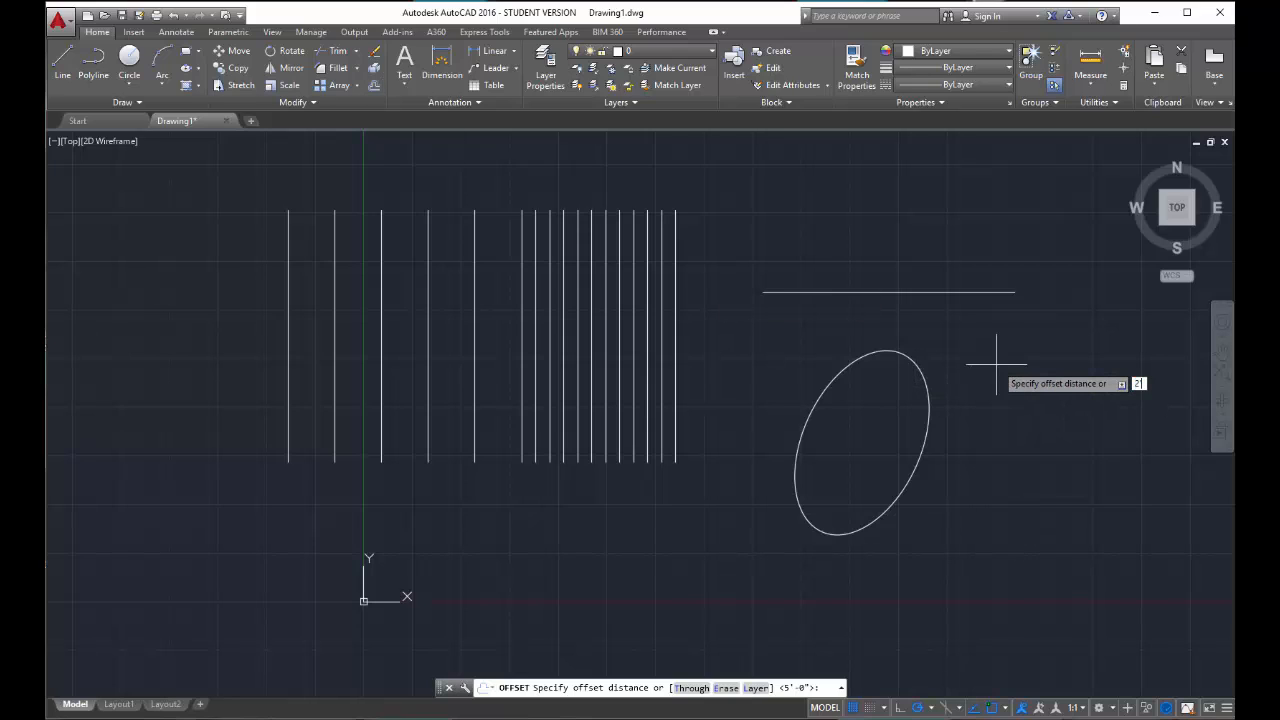
{"action": "key", "text": "Return"}
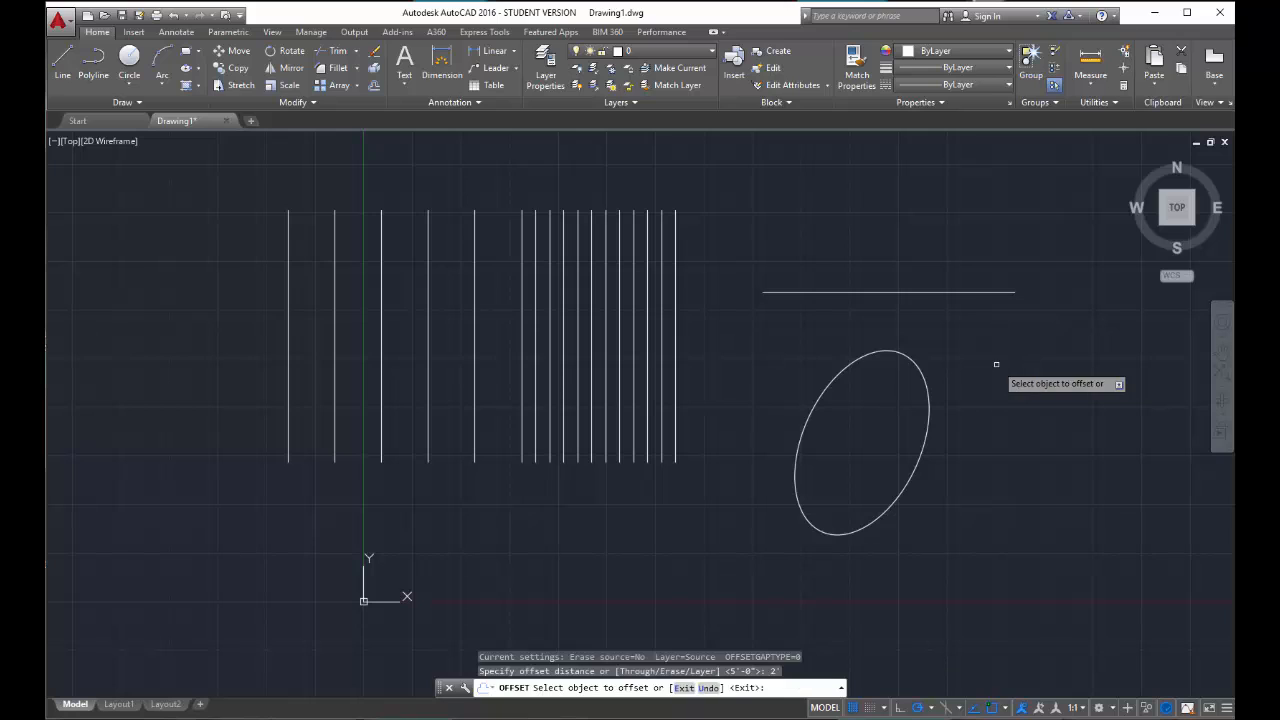
{"action": "left_click", "coordinate": [922, 383]}
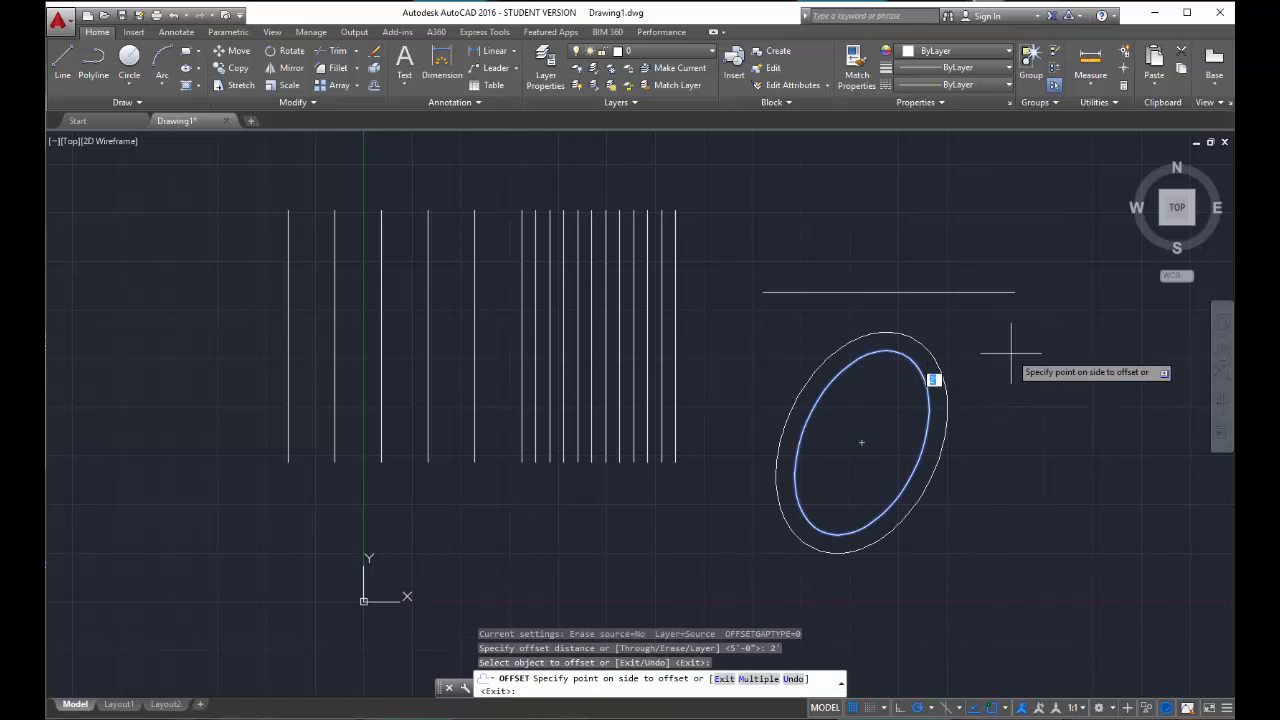
{"action": "left_click", "coordinate": [1010, 352]}
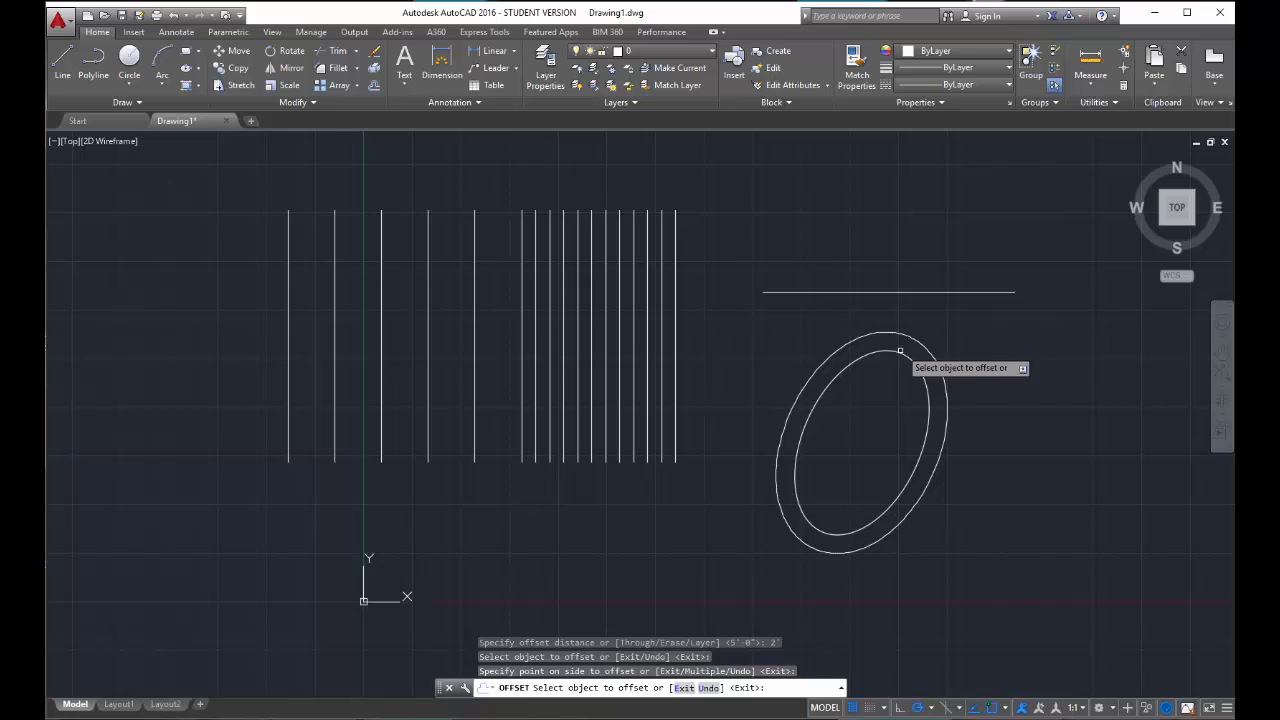
{"action": "left_click", "coordinate": [934, 350]}
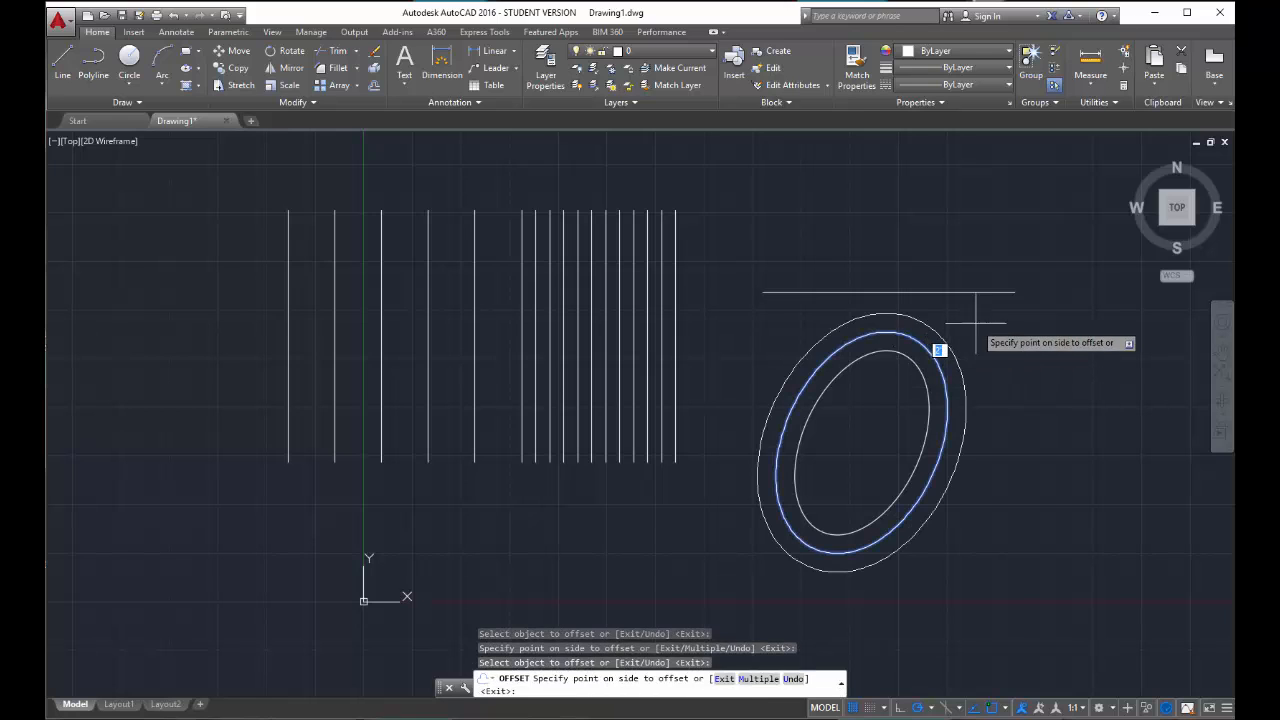
Offset the original ellipse inward by the same 2', repeating from each new inner curve until three are added
{"action": "left_click", "coordinate": [922, 363]}
{"action": "left_click", "coordinate": [908, 367]}
{"action": "left_click", "coordinate": [901, 397]}
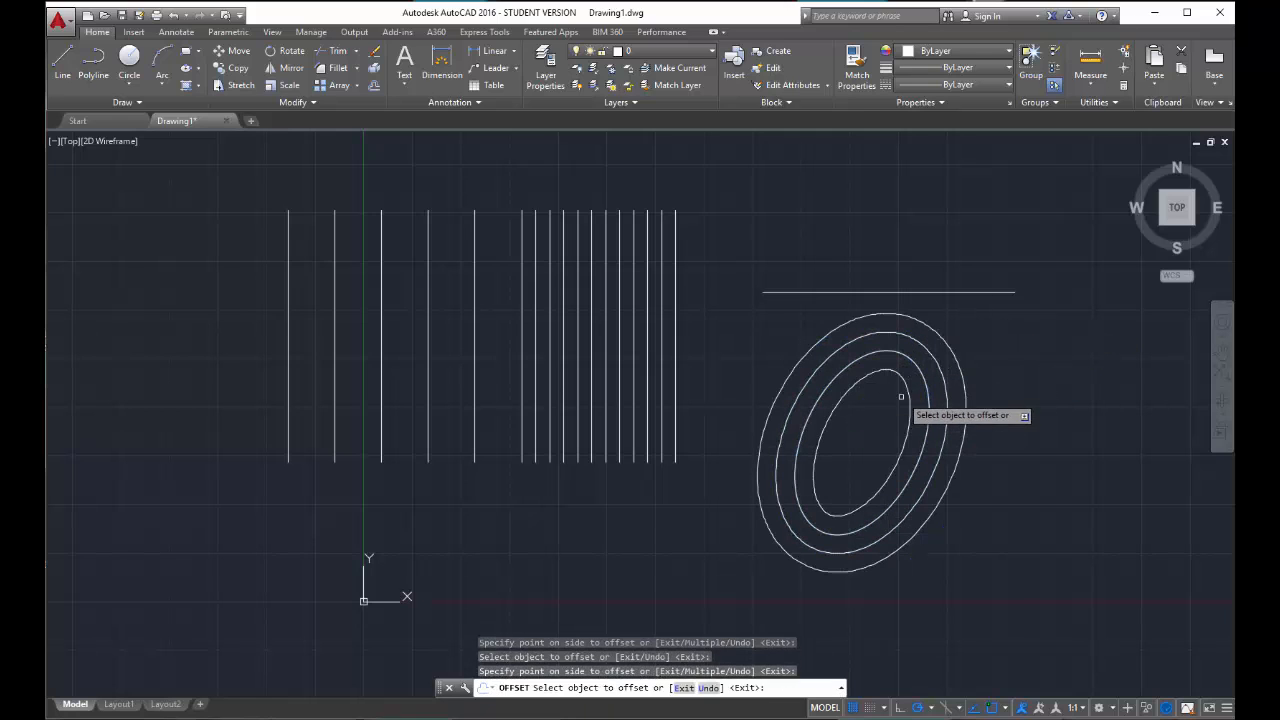
{"action": "left_click", "coordinate": [904, 396]}
{"action": "left_click", "coordinate": [904, 384]}
{"action": "left_click", "coordinate": [894, 402]}
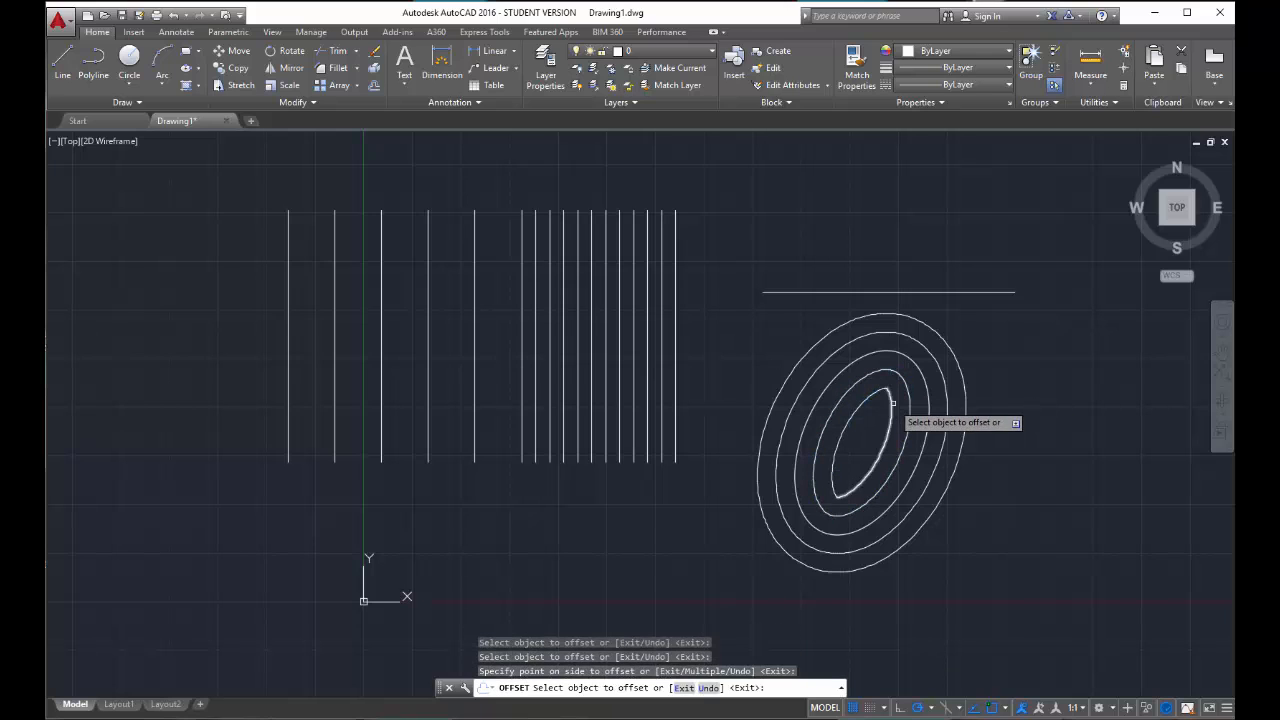
{"action": "left_click", "coordinate": [893, 401]}
{"action": "left_click", "coordinate": [880, 420]}
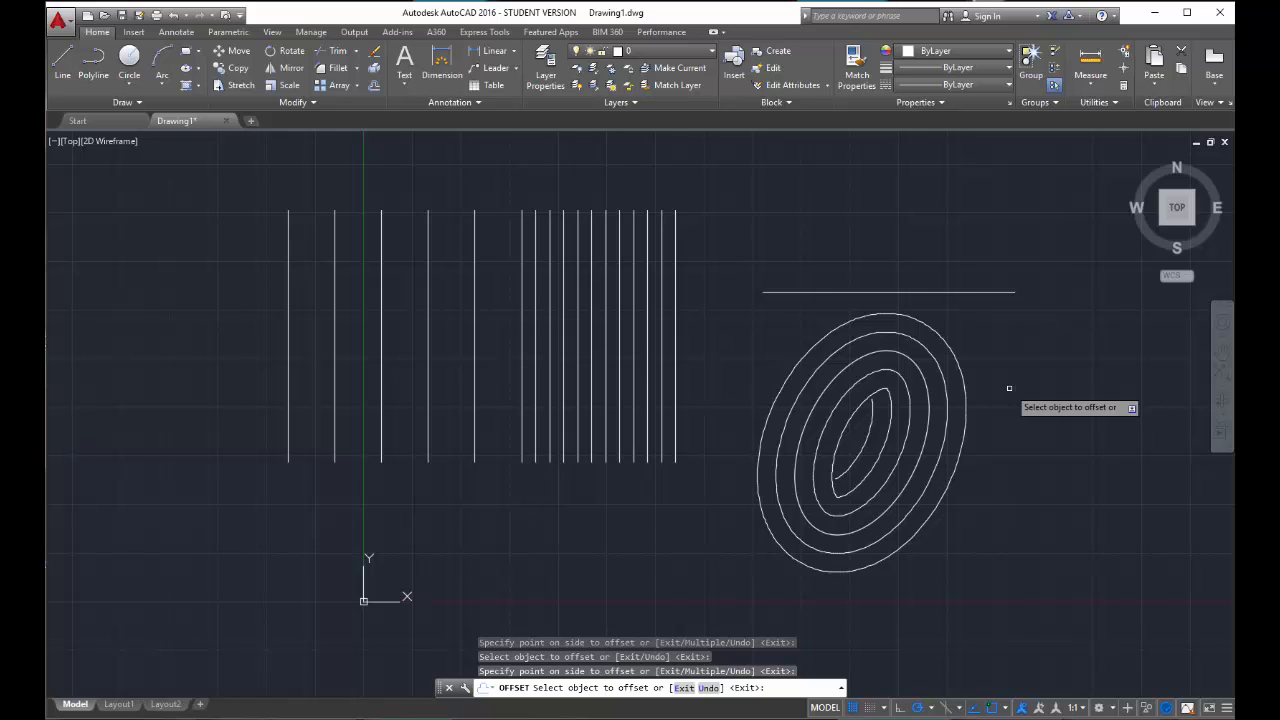
Offset the outermost curve outward once more by 2' and end the Offset command
{"action": "left_click", "coordinate": [966, 400]}
{"action": "left_click", "coordinate": [1015, 387]}
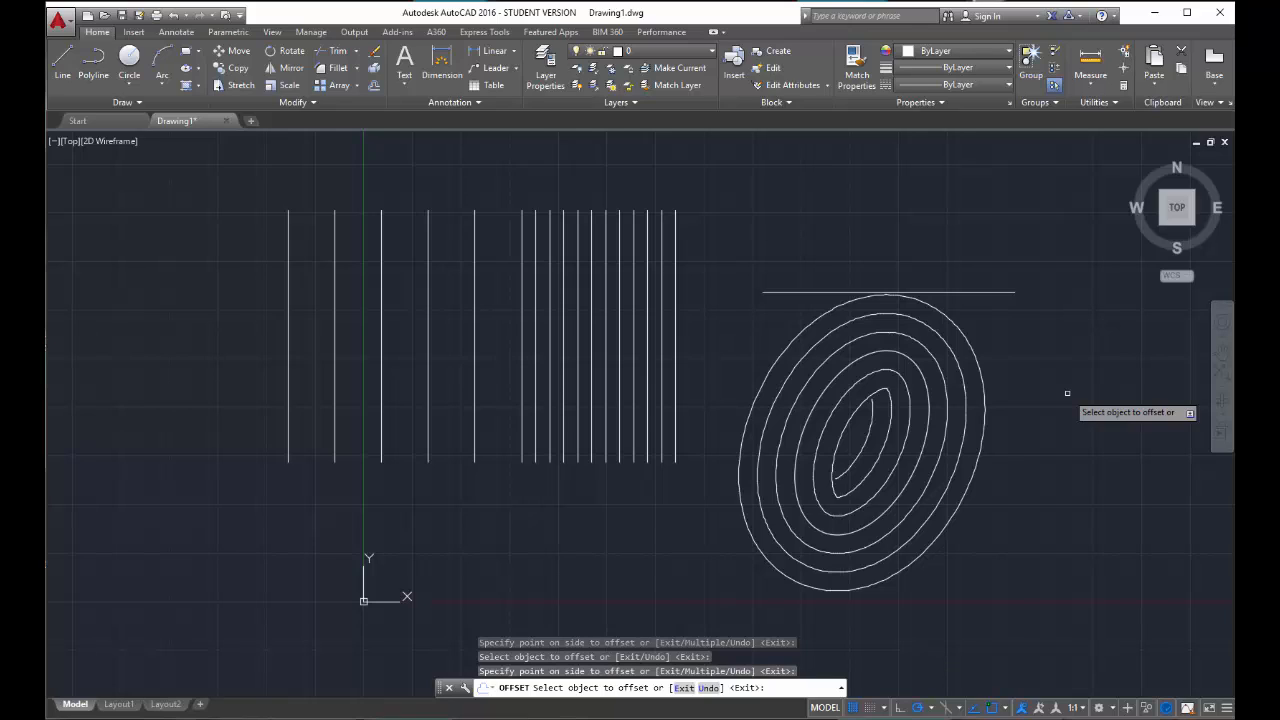
{"action": "key", "text": "Escape"}
Select all the lines and nested ellipses in the drawing and erase them
{"action": "left_click", "coordinate": [1056, 236]}
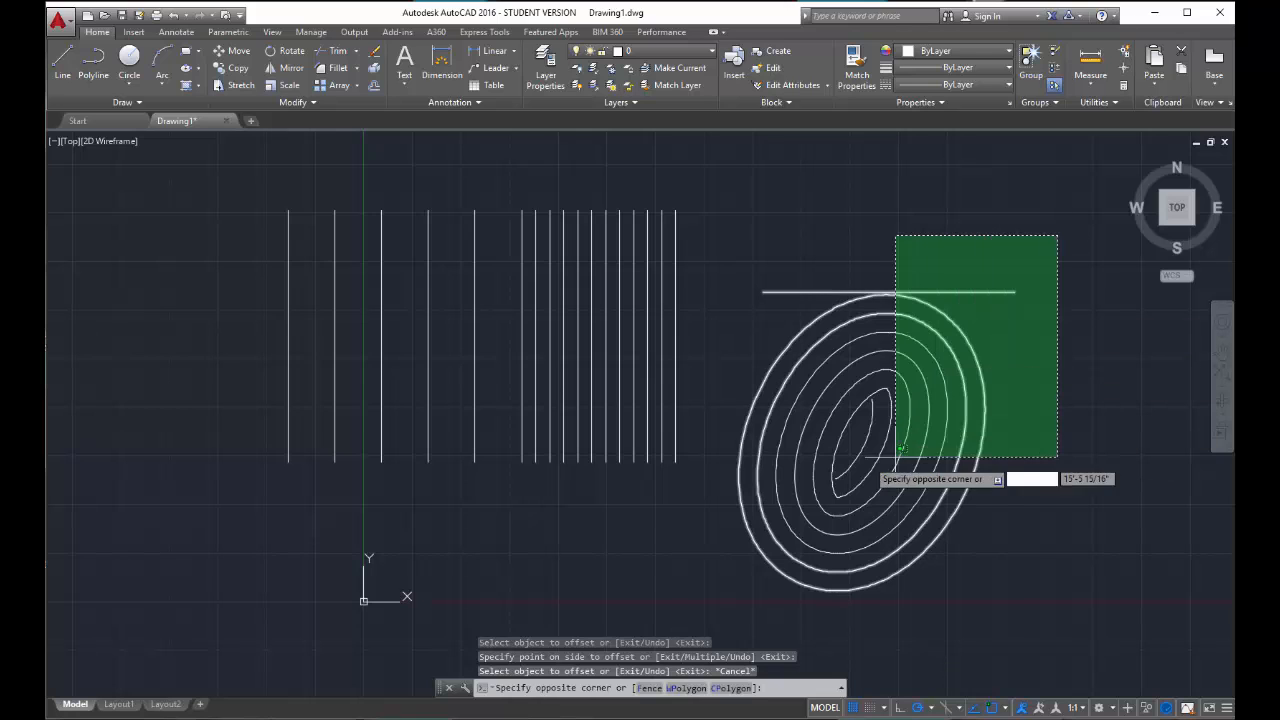
{"action": "left_click", "coordinate": [227, 392]}
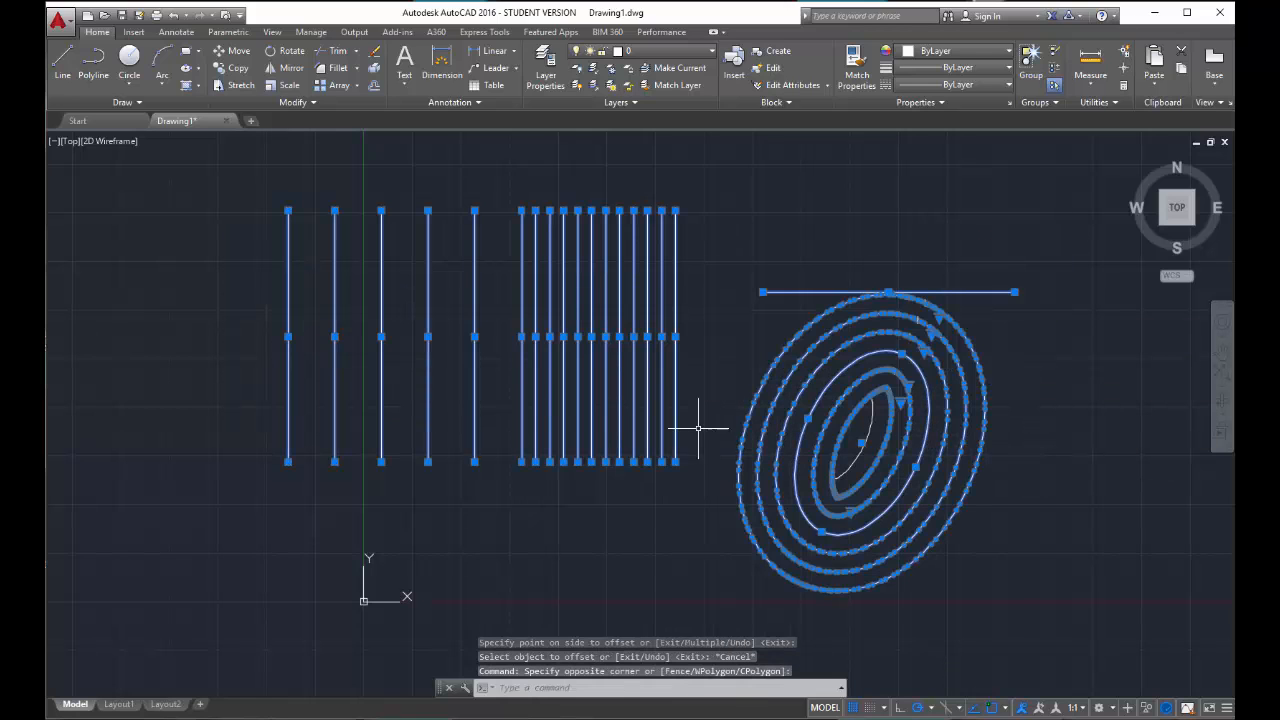
{"action": "mouse_move", "coordinate": [855, 462]}
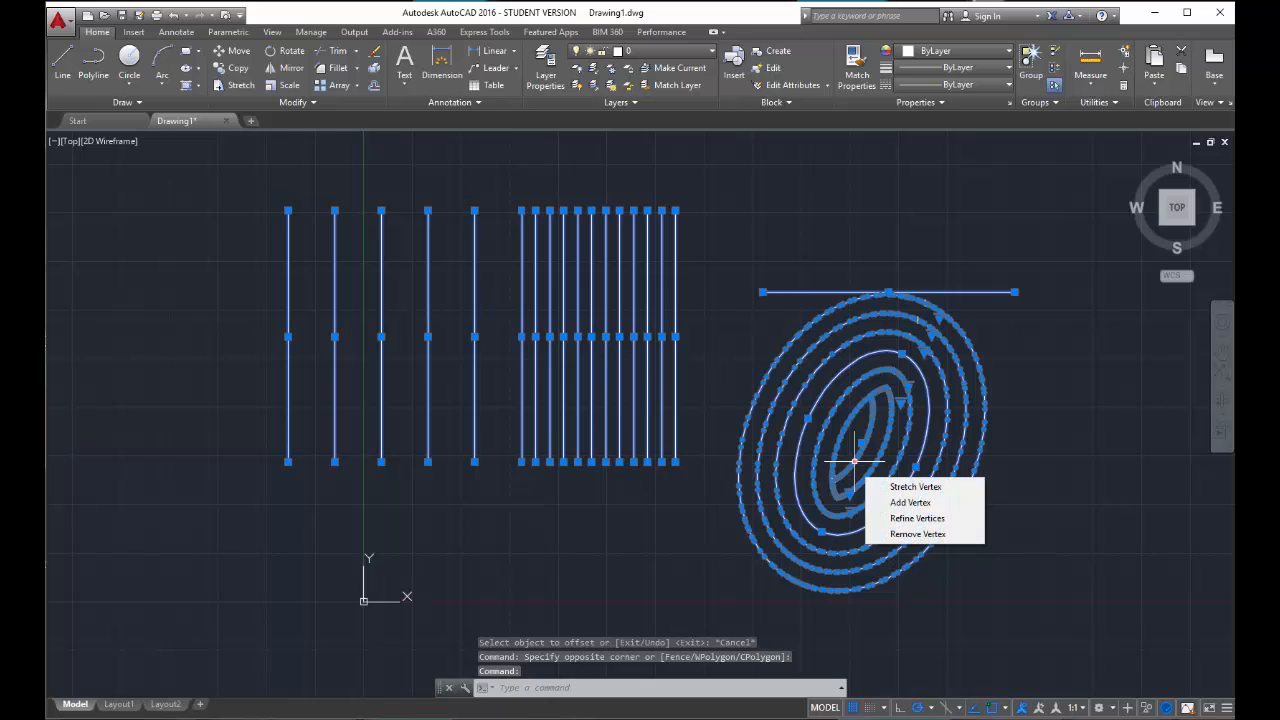
{"action": "key", "text": "Delete"}
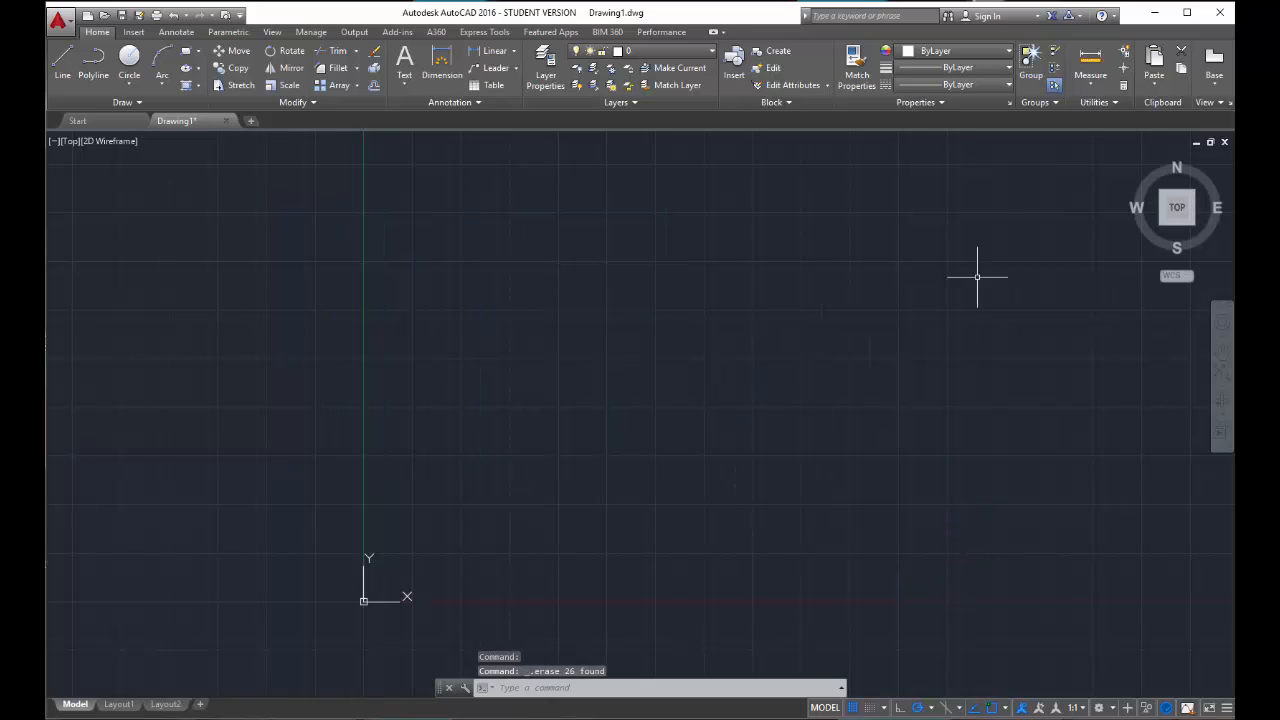
Draw an open-topped U for the chair from three connected lines, 24" down, 24" right and 24" up
{"action": "mouse_move", "coordinate": [652, 301]}
{"action": "middle_mouse_down"}
{"action": "mouse_move", "coordinate": [475, 345]}
{"action": "mouse_move", "coordinate": [488, 337]}
{"action": "middle_mouse_up"}
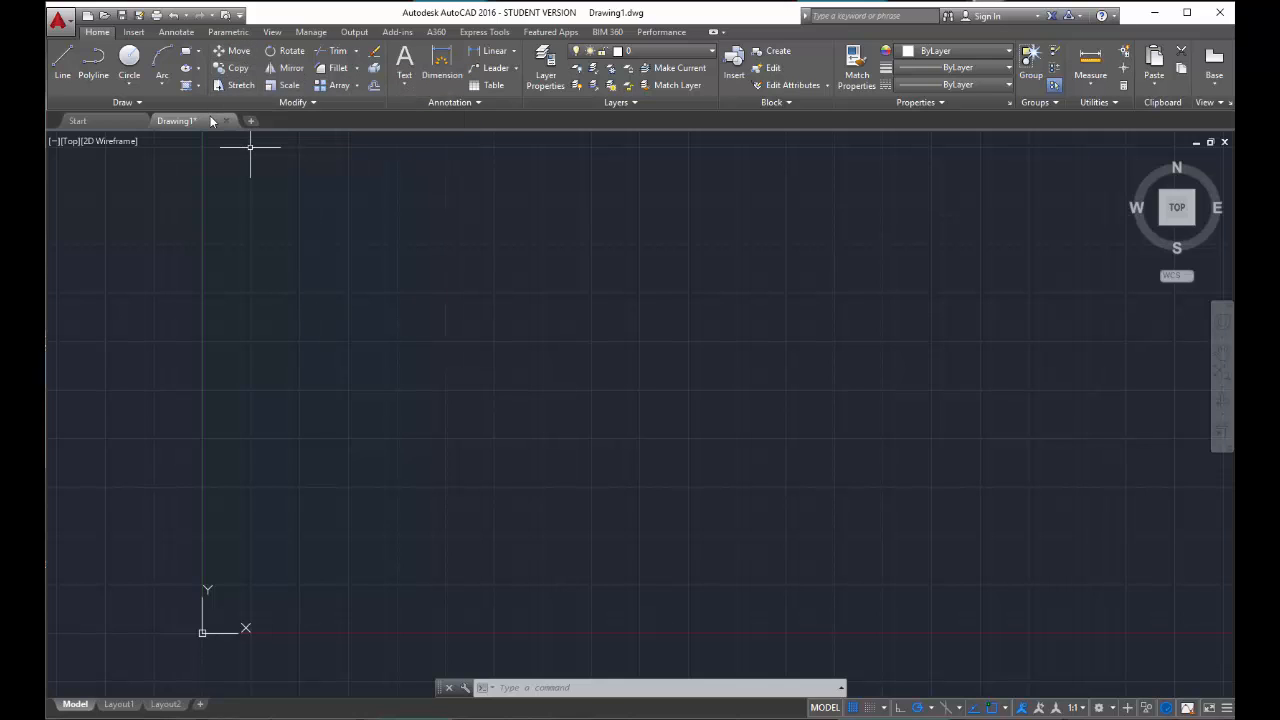
{"action": "left_click", "coordinate": [62, 60]}
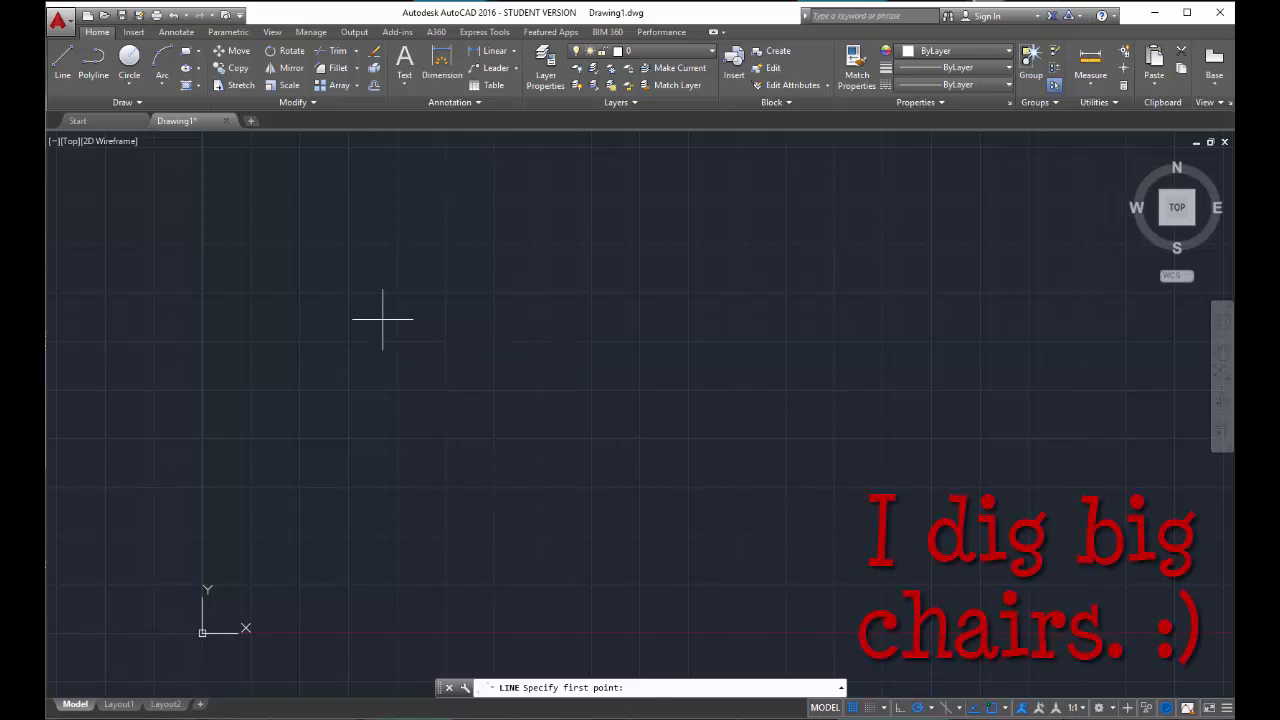
{"action": "left_click", "coordinate": [382, 320]}
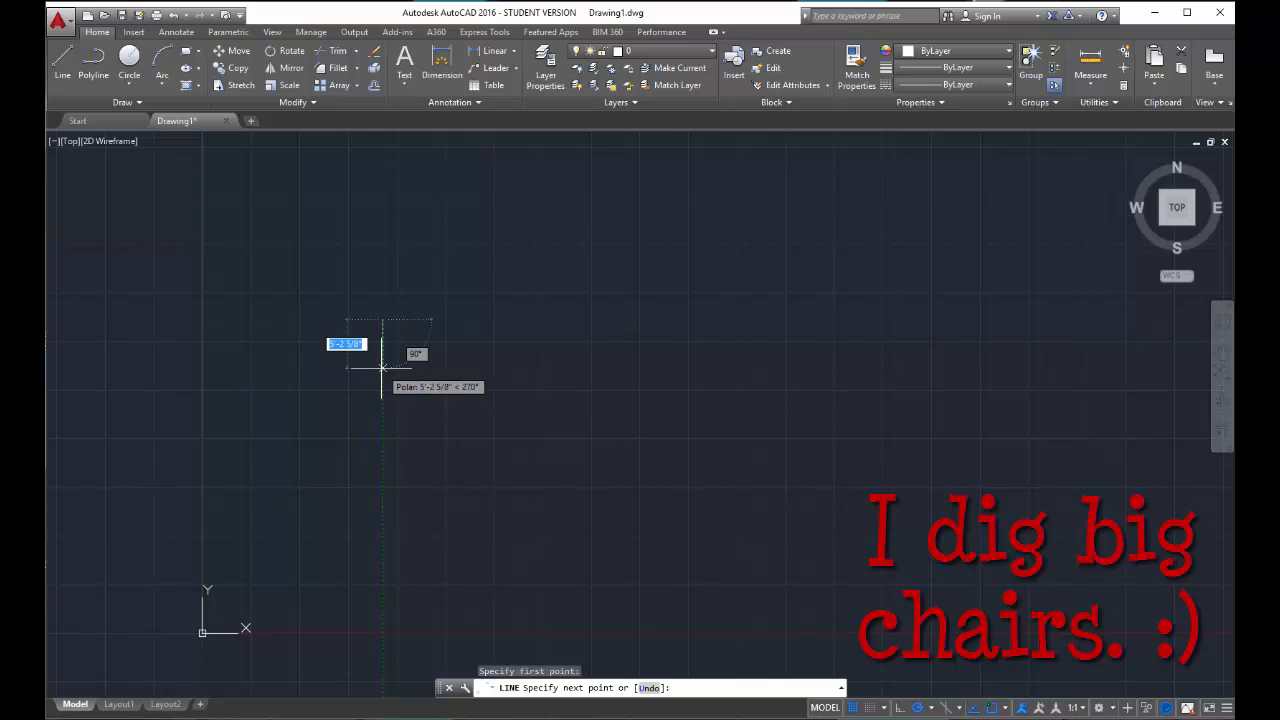
{"action": "type", "text": "24\""}
{"action": "key", "text": "Return"}
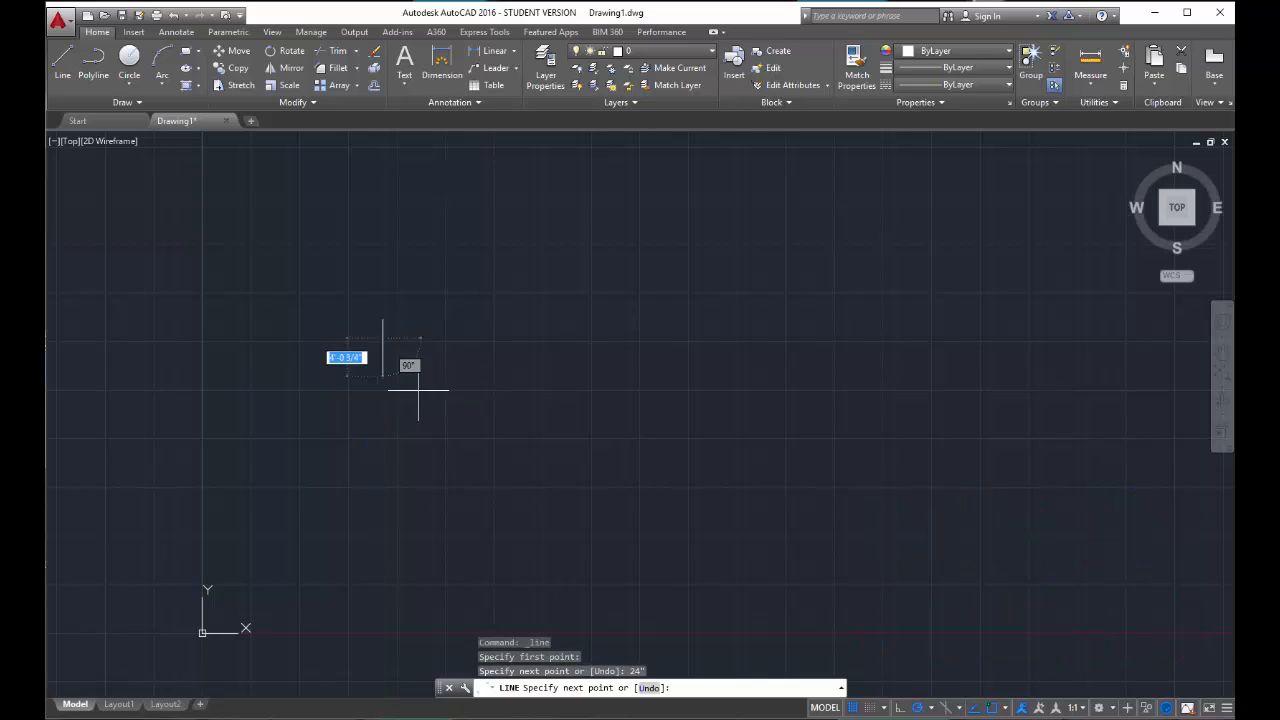
{"action": "type", "text": "24"}
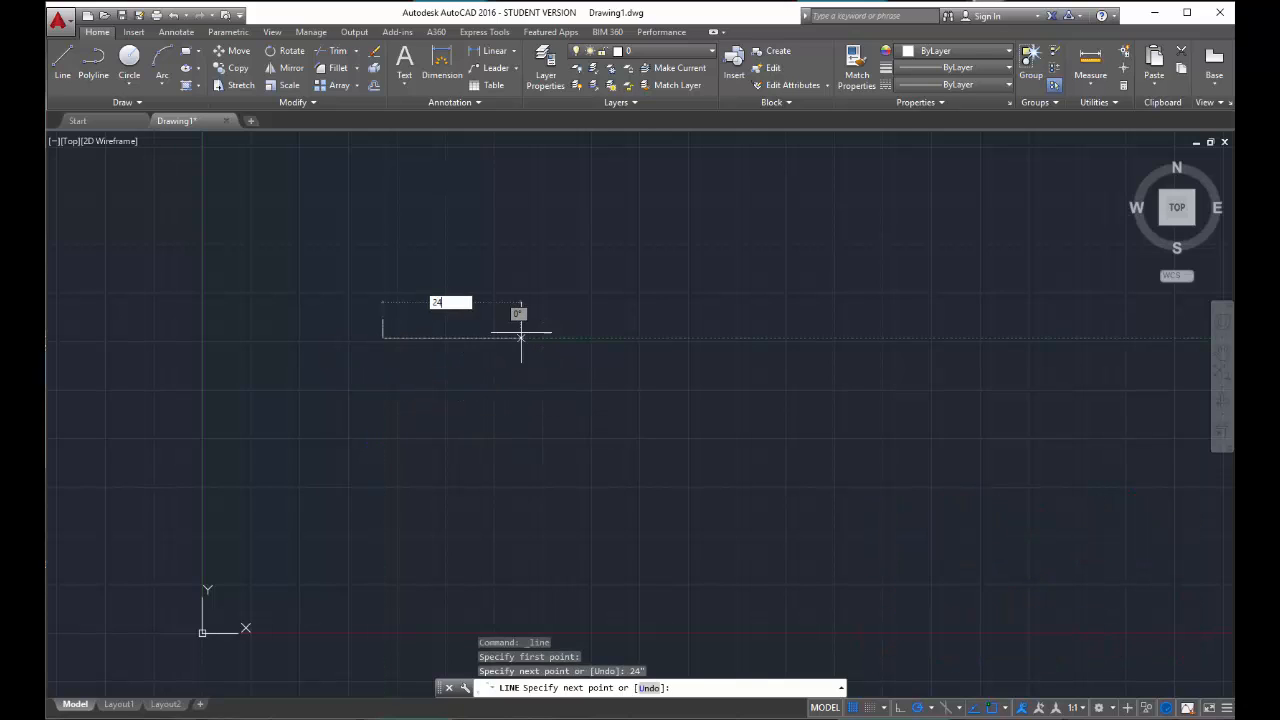
{"action": "type", "text": "\""}
{"action": "key", "text": "Return"}
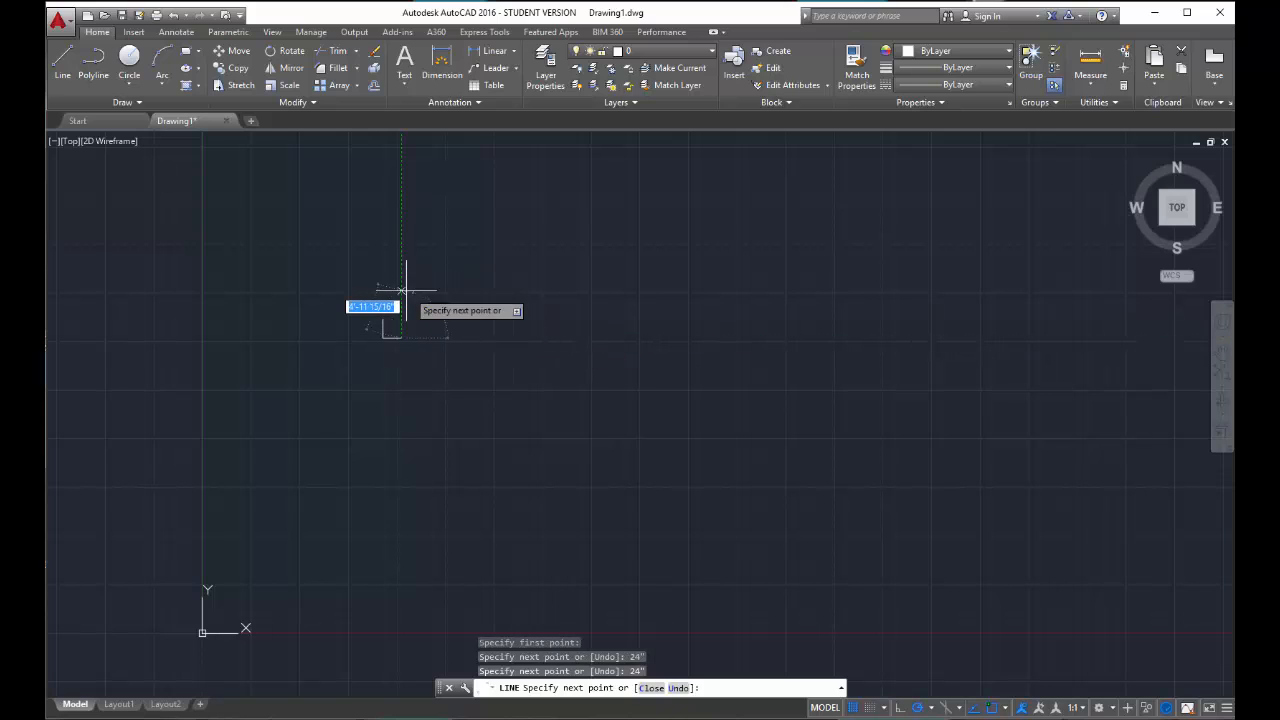
{"action": "type", "text": "24"}
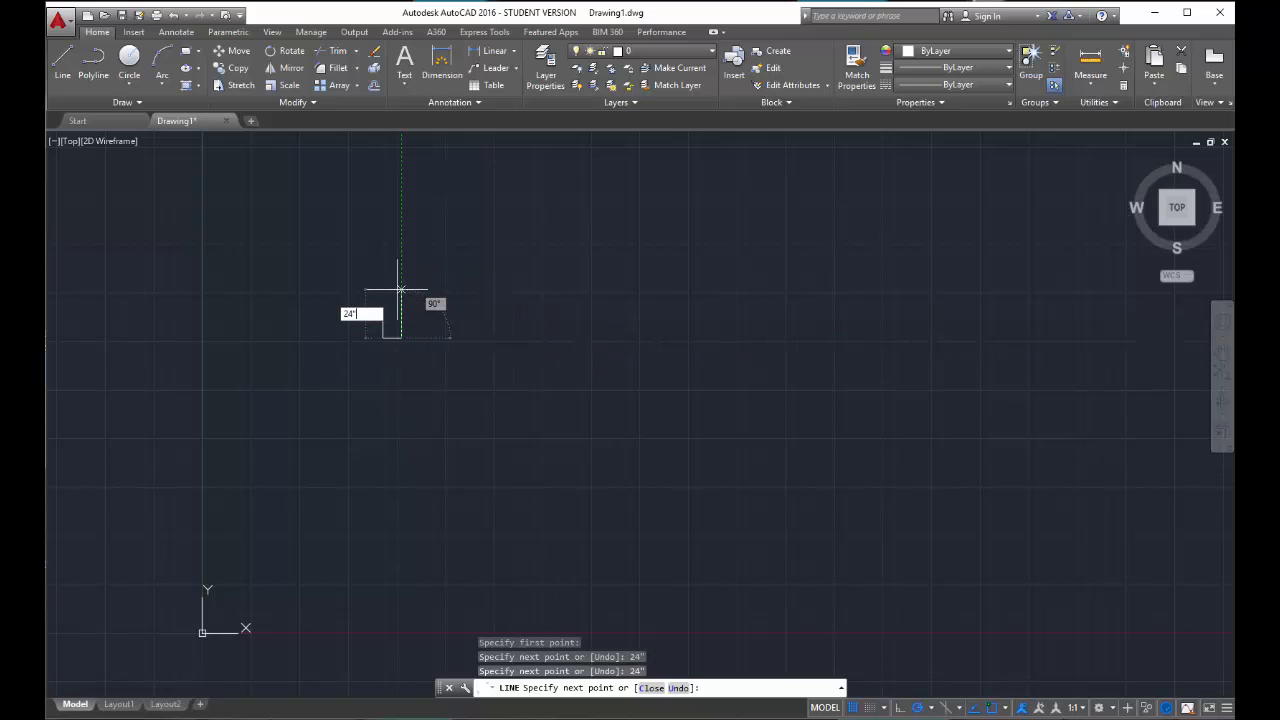
{"action": "type", "text": "\""}
{"action": "key", "text": "Return"}
{"action": "key", "text": "Escape"}
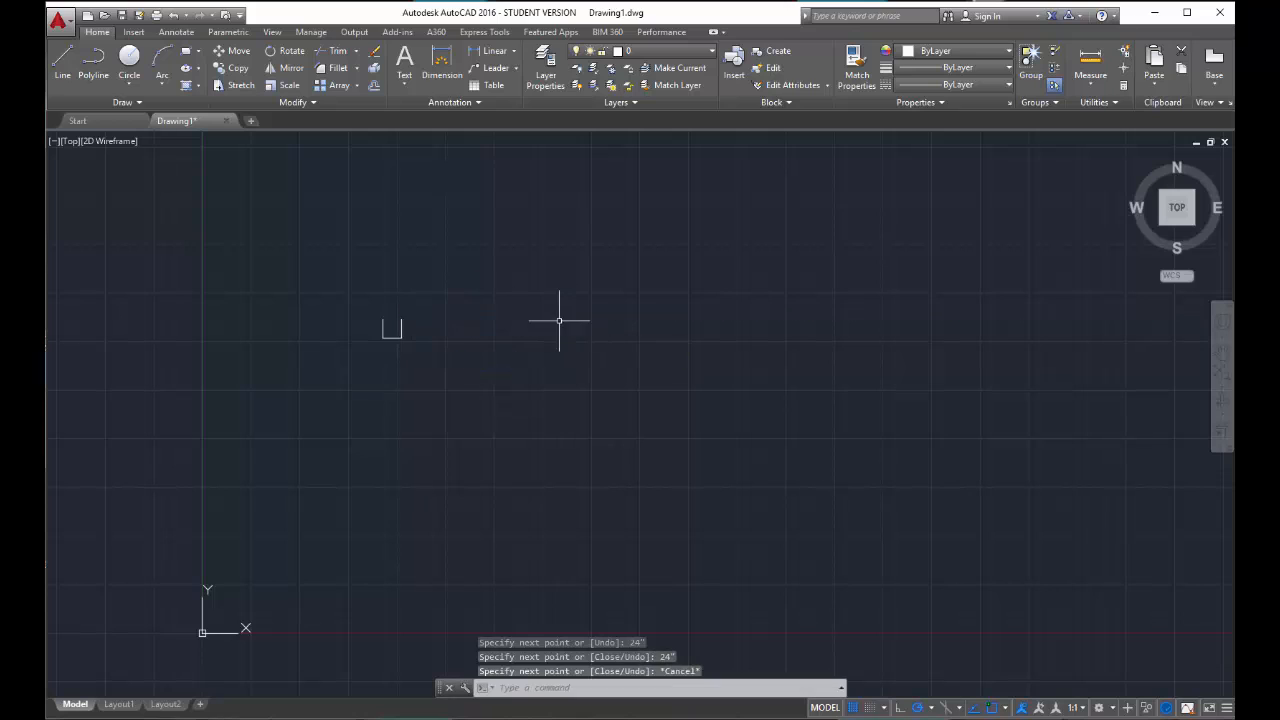
Close the top of the U with a three-point arc bulging upward between the two vertical lines' upper ends
{"action": "scroll", "coordinate": [385, 318], "scroll_direction": "up", "scroll_amount": 10}
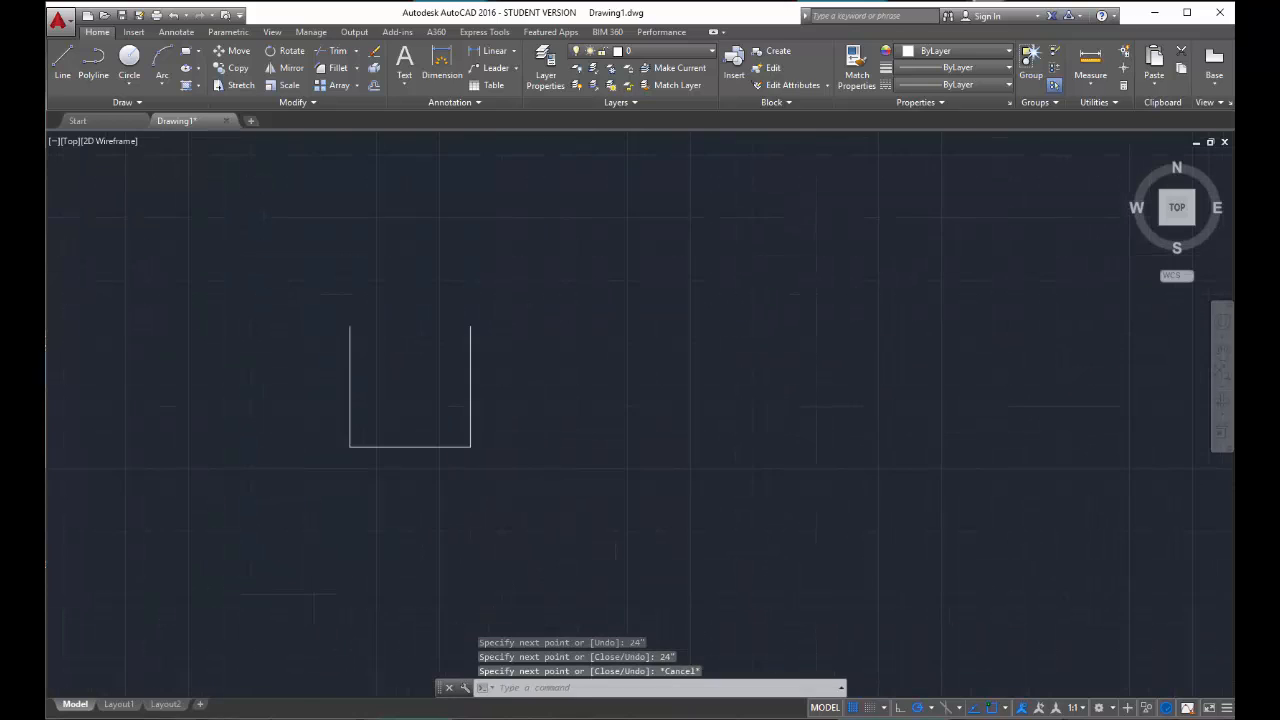
{"action": "left_click", "coordinate": [161, 57]}
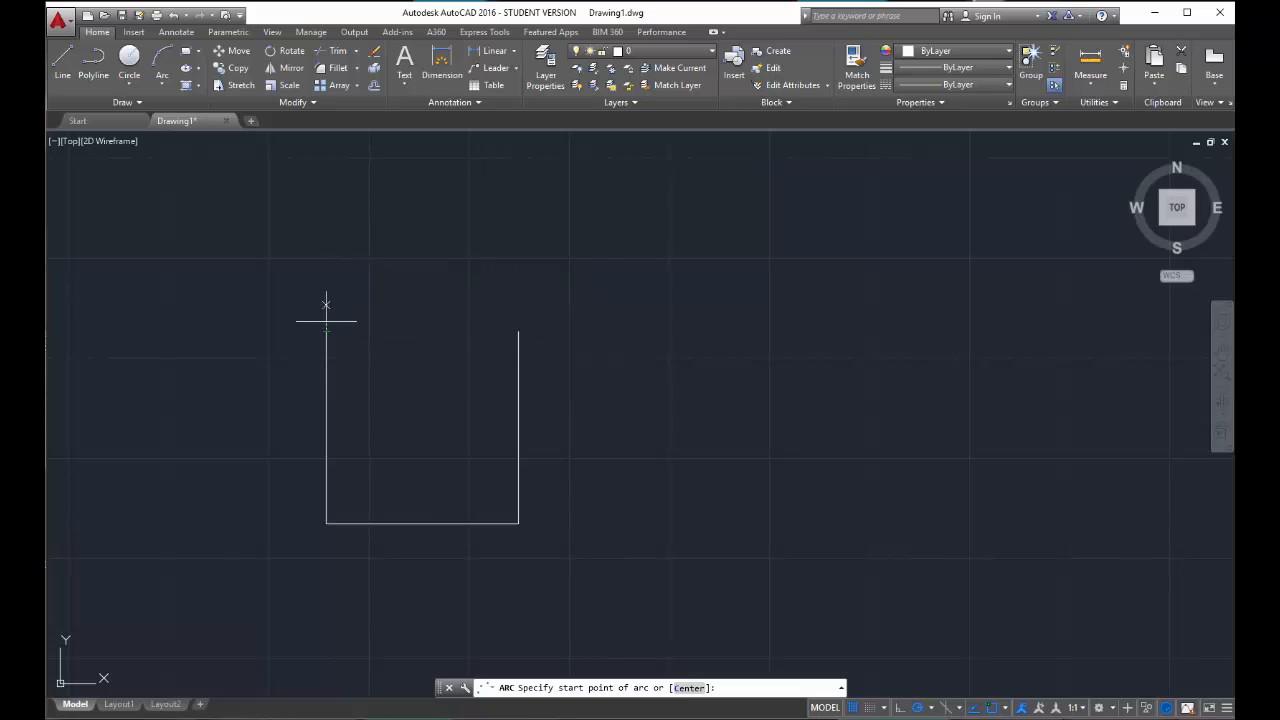
{"action": "left_click", "coordinate": [326, 330]}
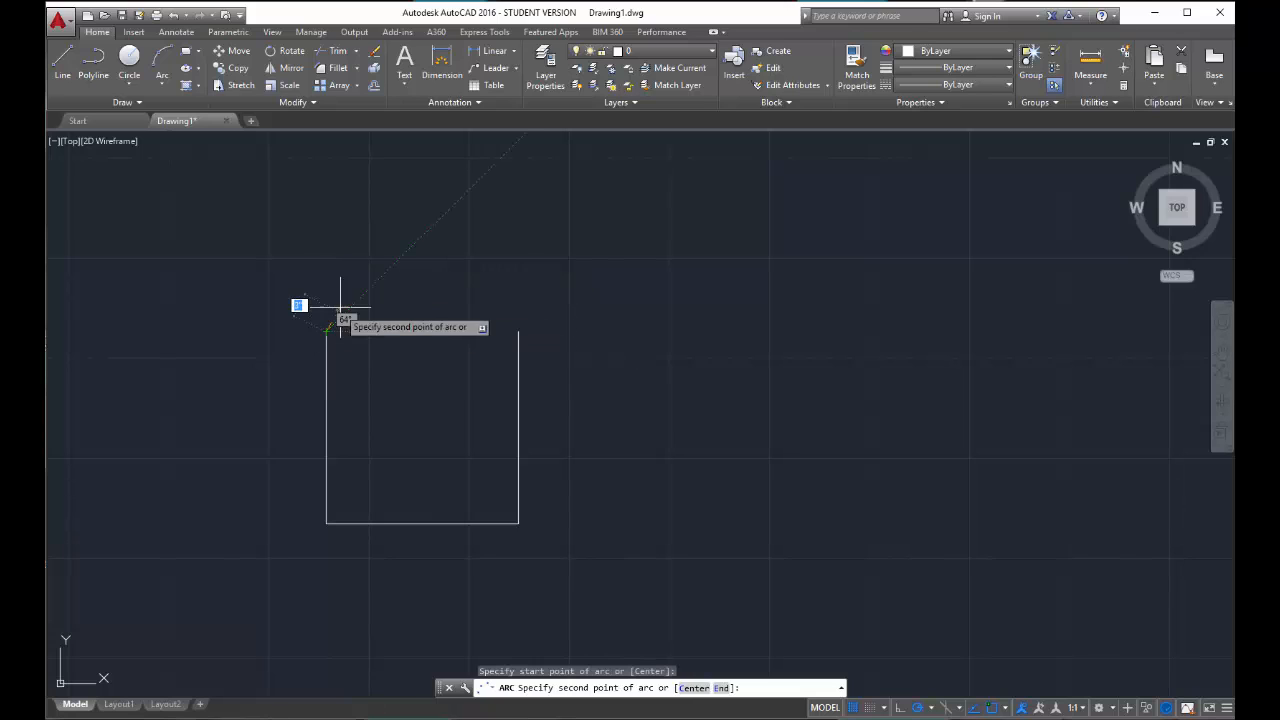
{"action": "left_click", "coordinate": [412, 262]}
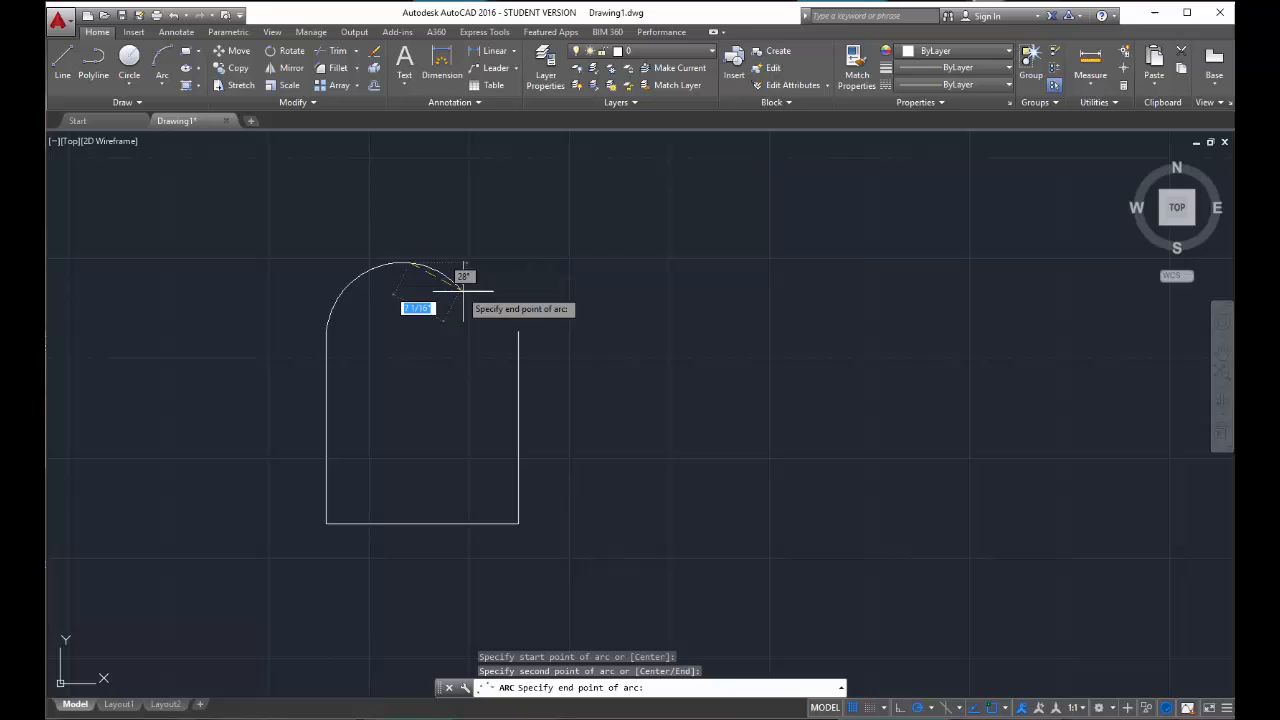
{"action": "left_click", "coordinate": [518, 330]}
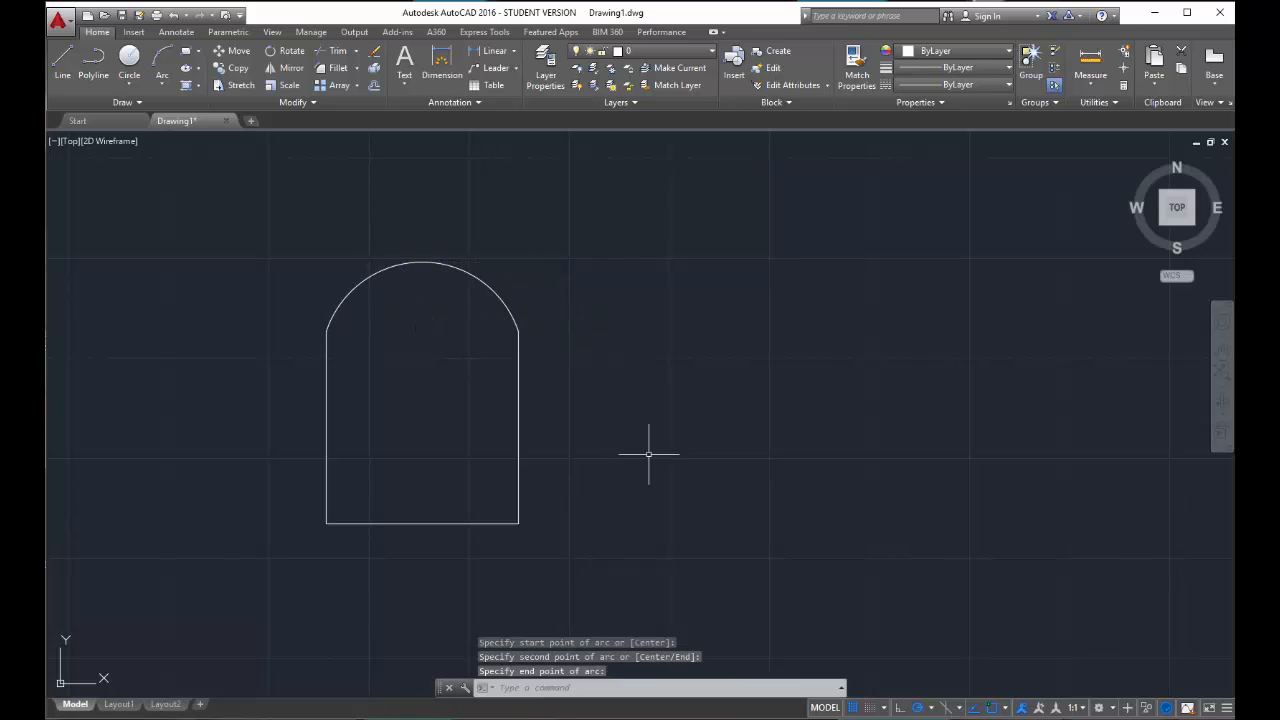
Flatten the chair's arc by stretching its midpoint straight down, then clear the selection
{"action": "left_click", "coordinate": [496, 283]}
{"action": "left_click", "coordinate": [421, 265]}
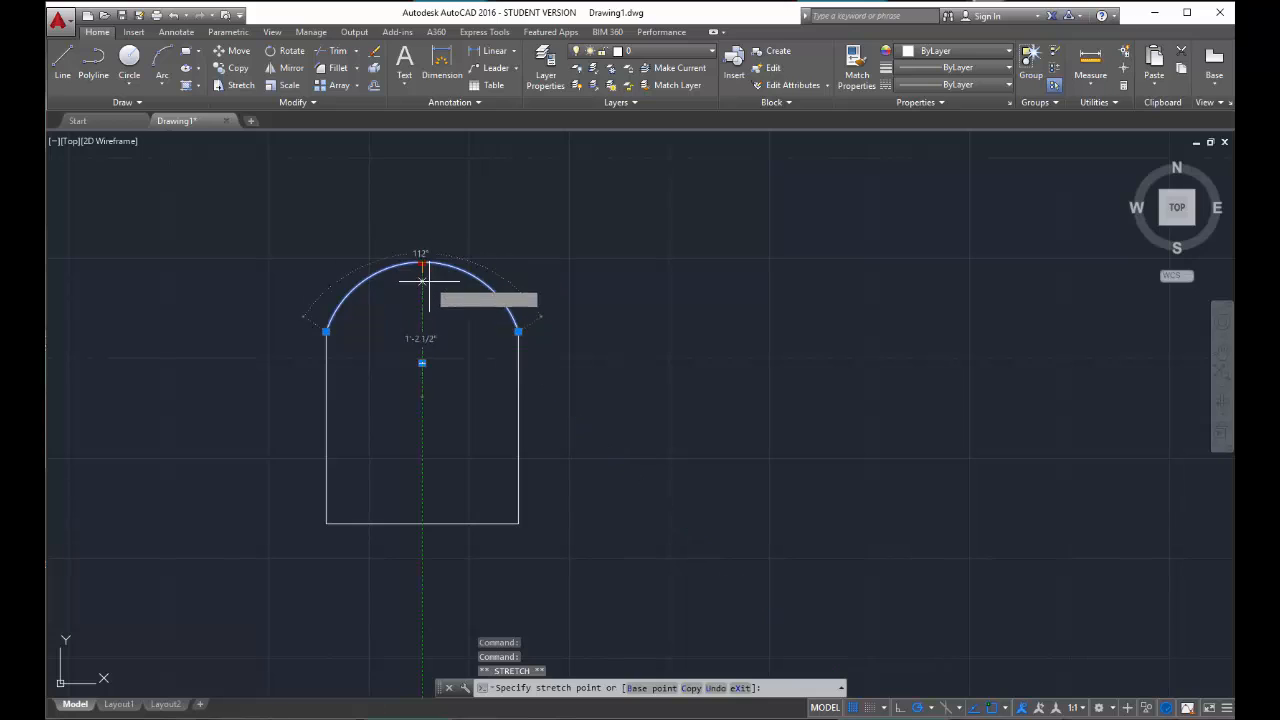
{"action": "left_click", "coordinate": [422, 295]}
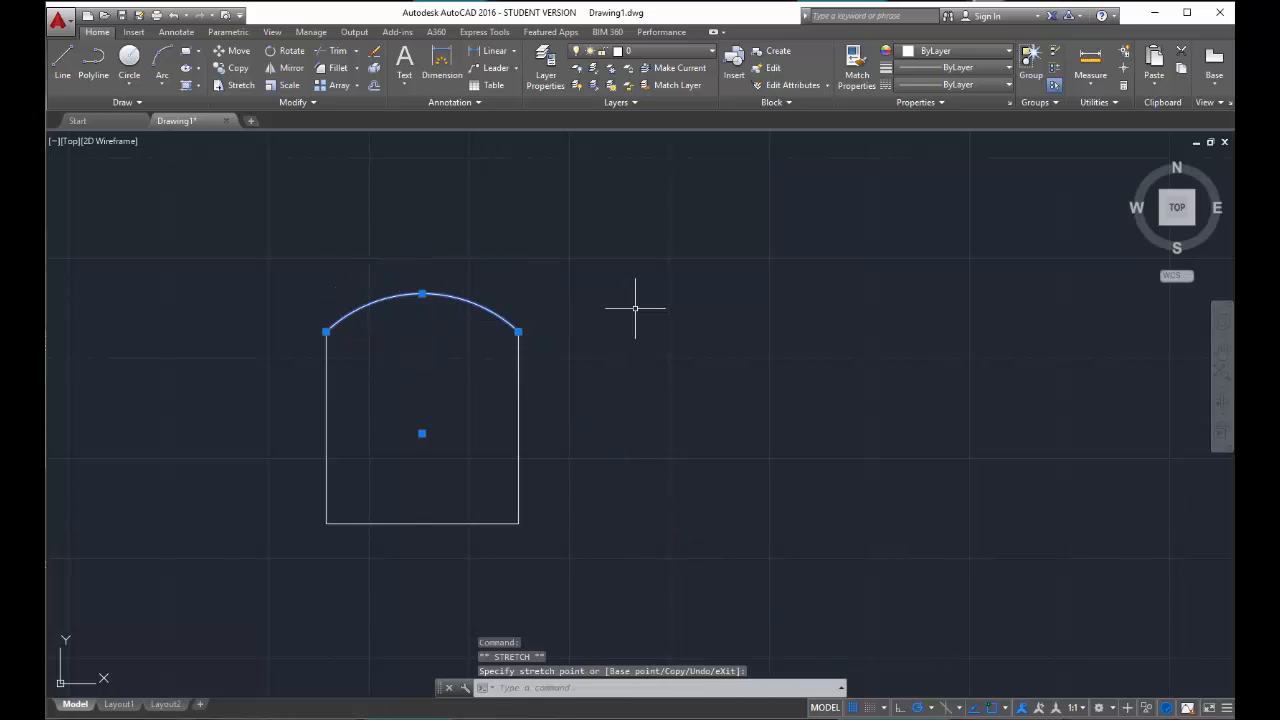
{"action": "scroll", "coordinate": [609, 338], "scroll_direction": "down", "scroll_amount": 4}
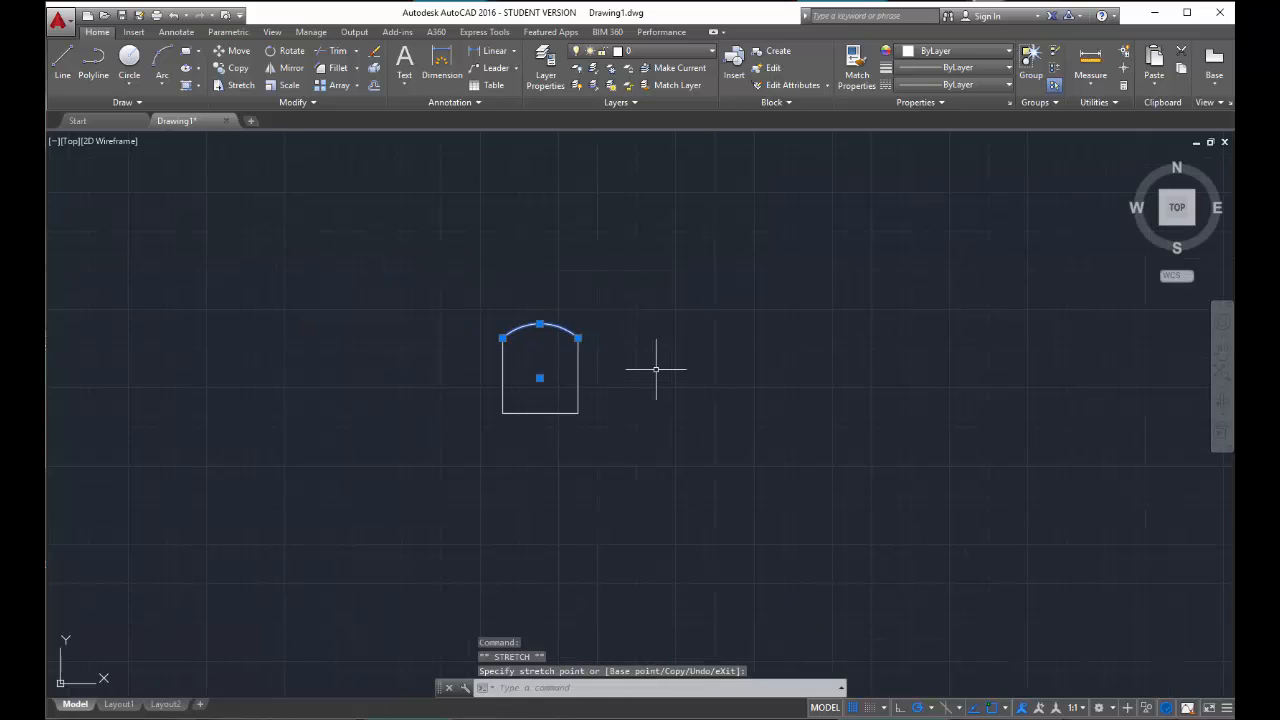
{"action": "key", "text": "Escape"}
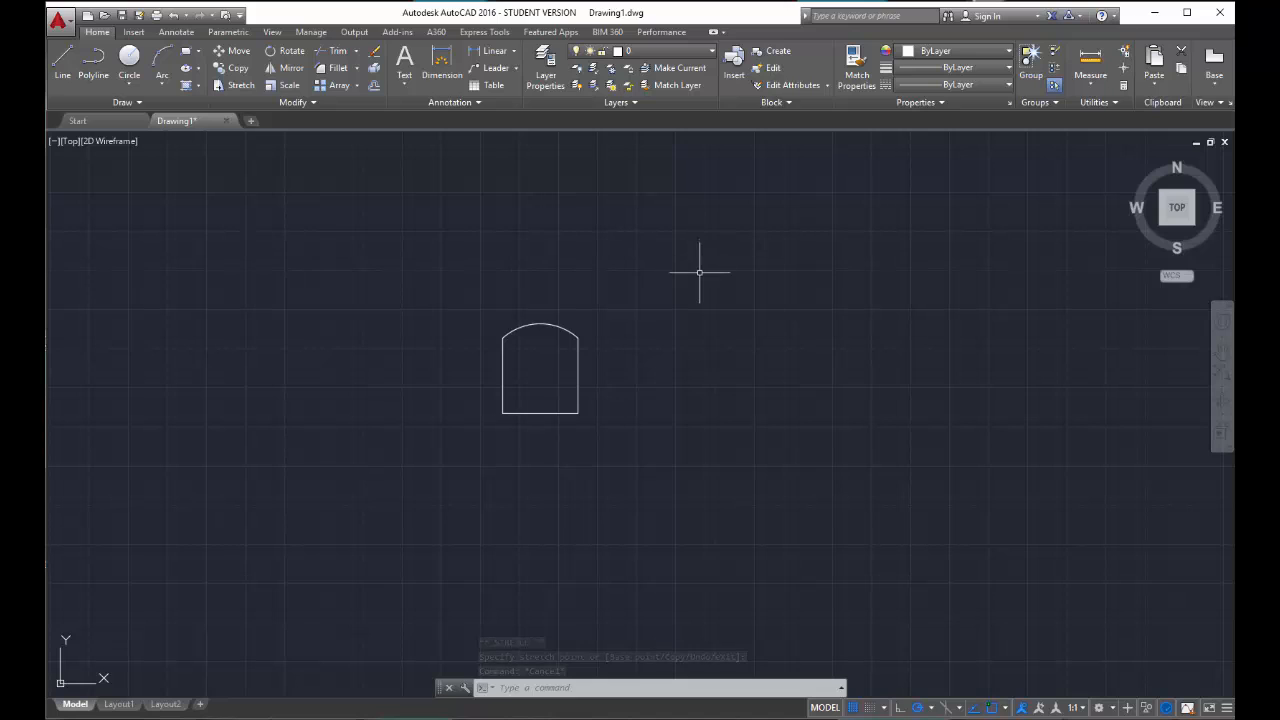
Draw a rectangle with length 4' and width 8' for the table, extending downward just right of the chair
{"action": "scroll", "coordinate": [703, 276], "scroll_direction": "down", "scroll_amount": 1}
{"action": "mouse_move", "coordinate": [728, 357]}
{"action": "middle_mouse_down"}
{"action": "mouse_move", "coordinate": [683, 314]}
{"action": "mouse_move", "coordinate": [606, 306]}
{"action": "mouse_move", "coordinate": [543, 335]}
{"action": "middle_mouse_up"}
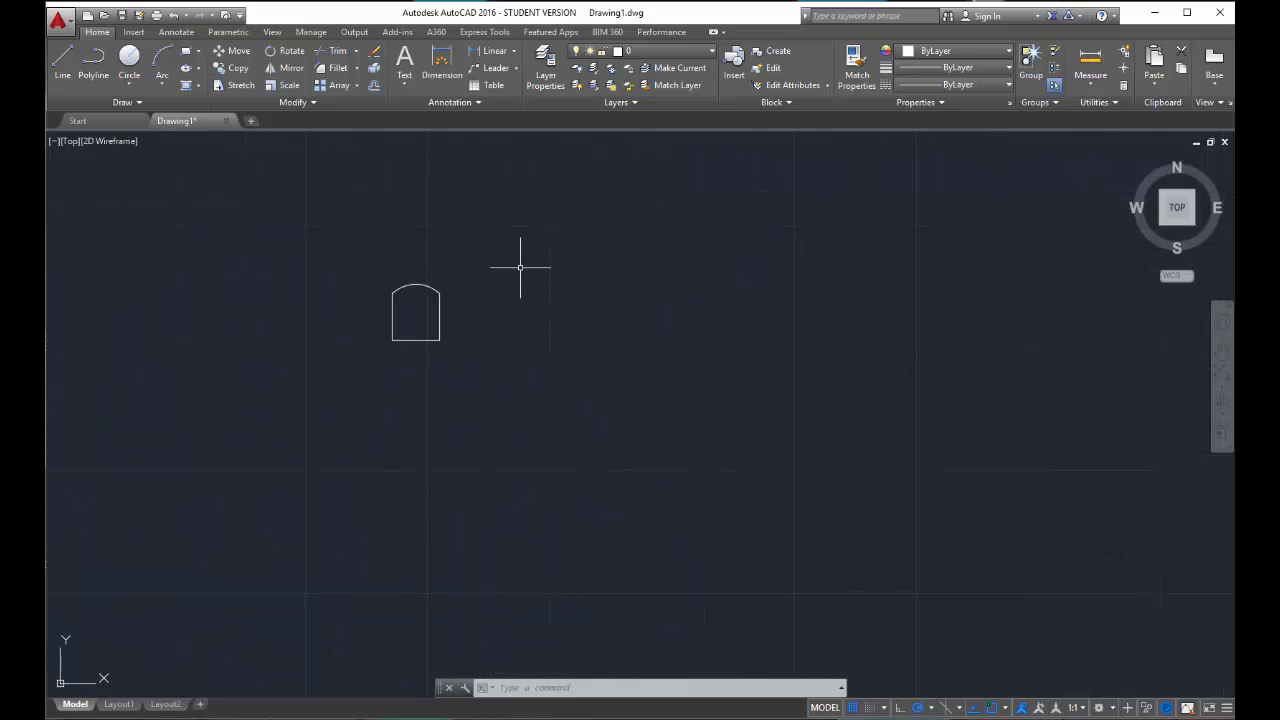
{"action": "left_click", "coordinate": [186, 52]}
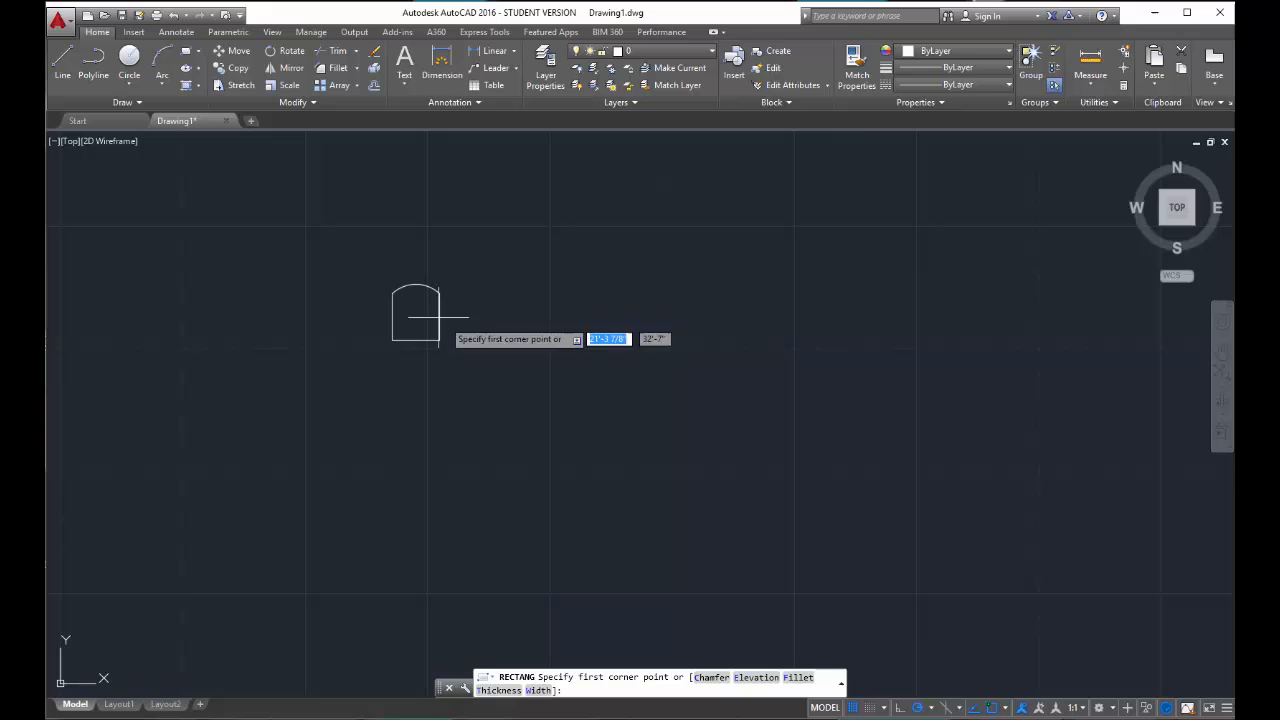
{"action": "left_click", "coordinate": [484, 288]}
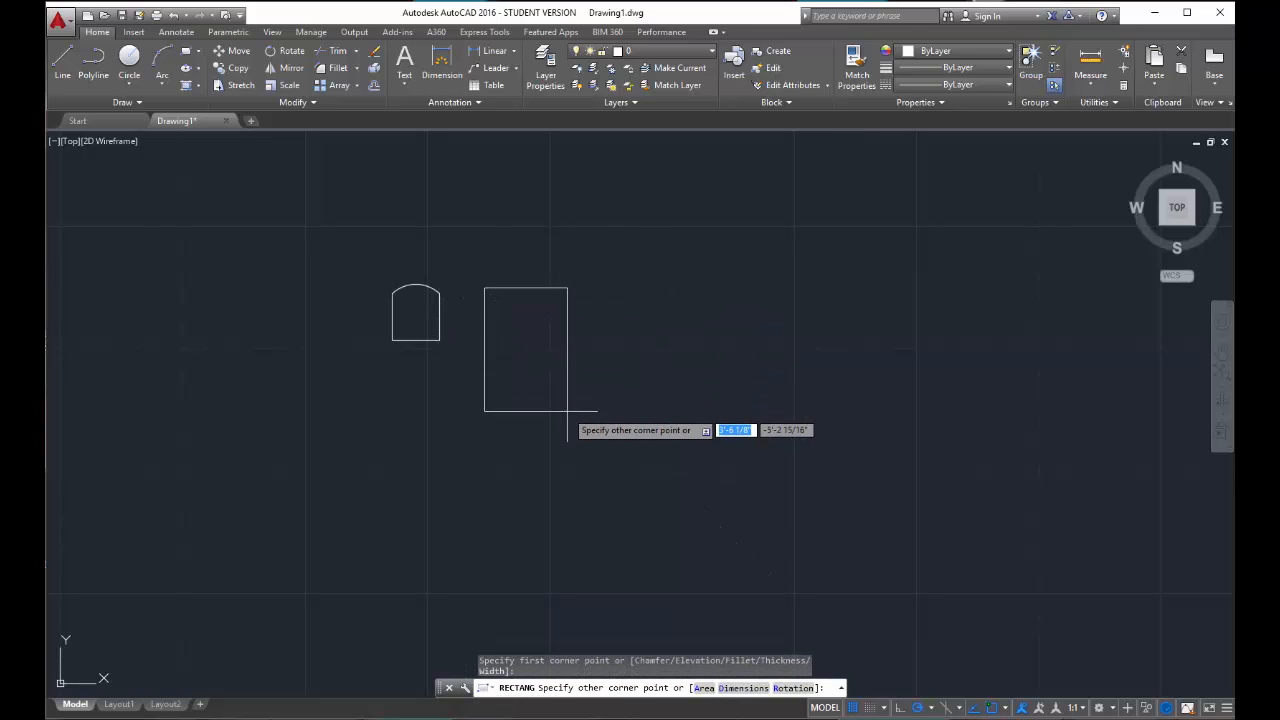
{"action": "type", "text": "d"}
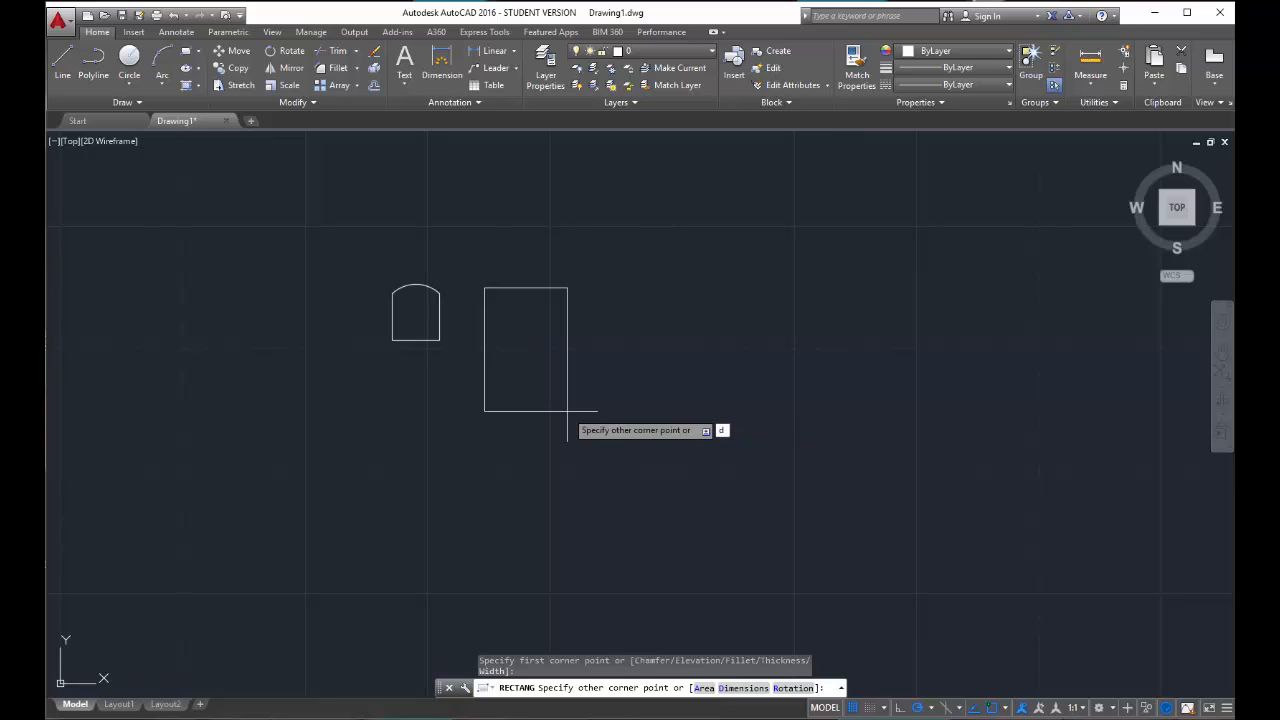
{"action": "key", "text": "Return"}
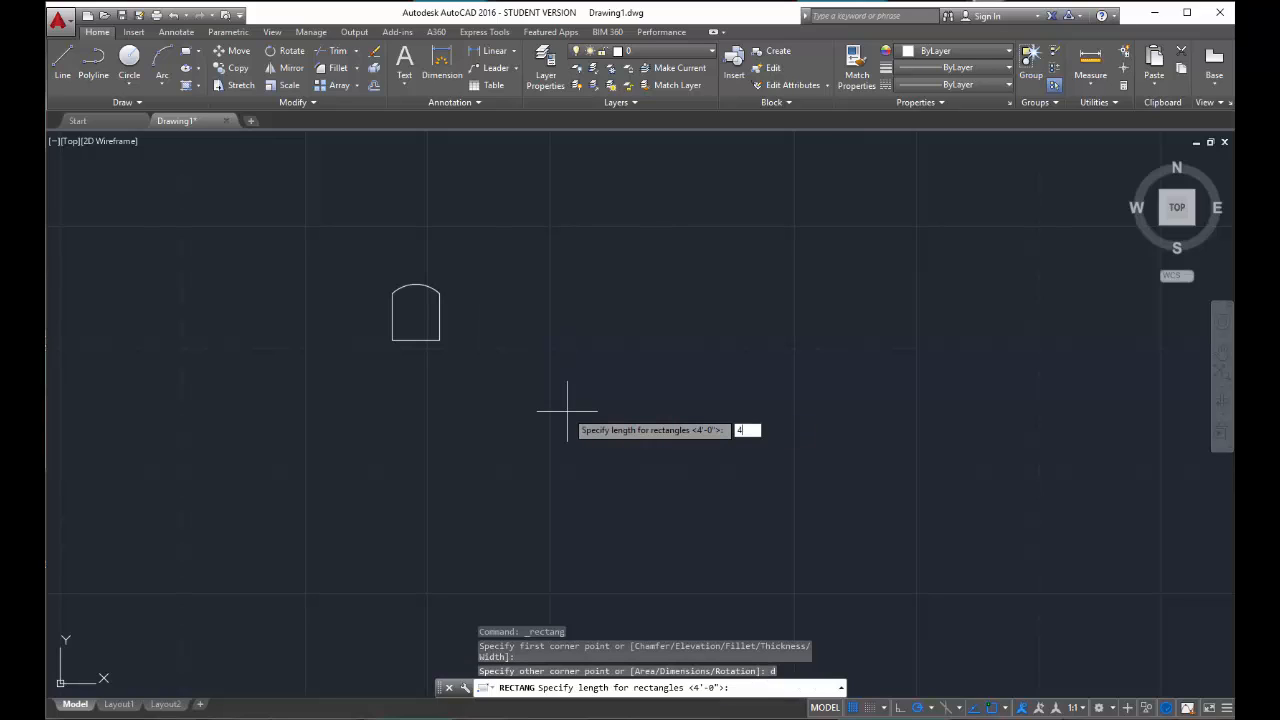
{"action": "type", "text": "4'"}
{"action": "key", "text": "Return"}
{"action": "type", "text": "8"}
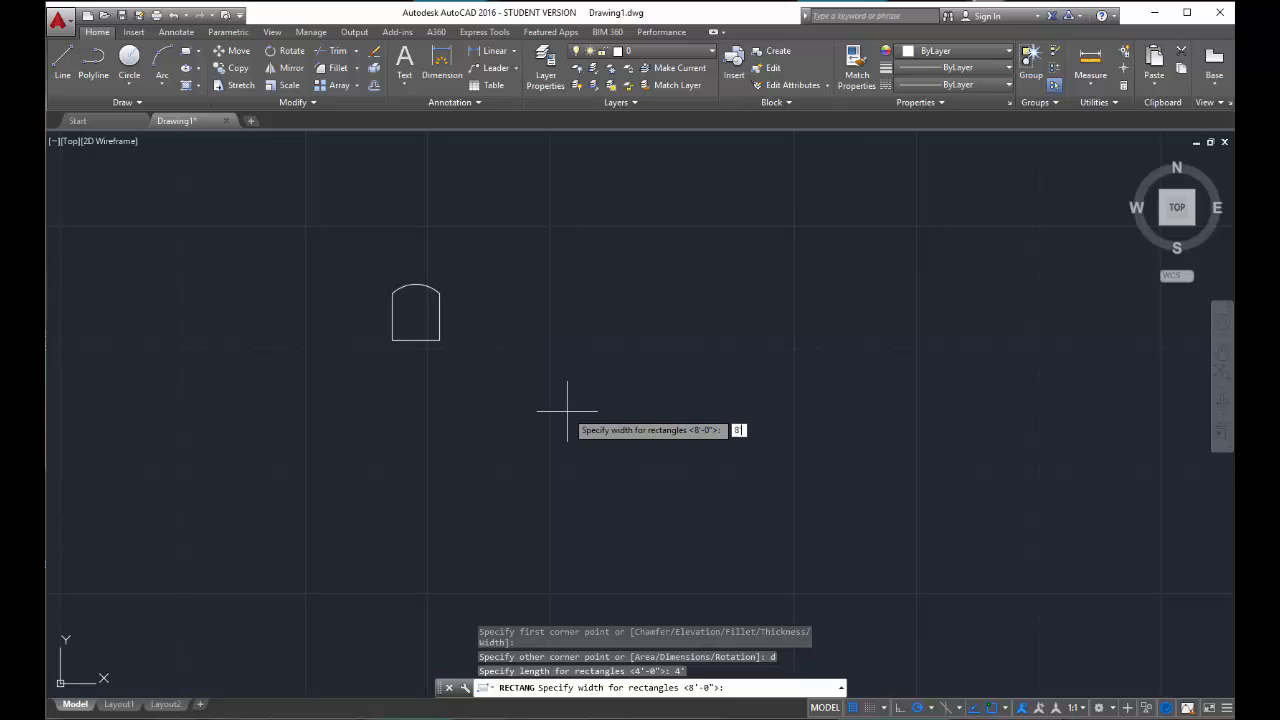
{"action": "type", "text": "'"}
{"action": "key", "text": "Return"}
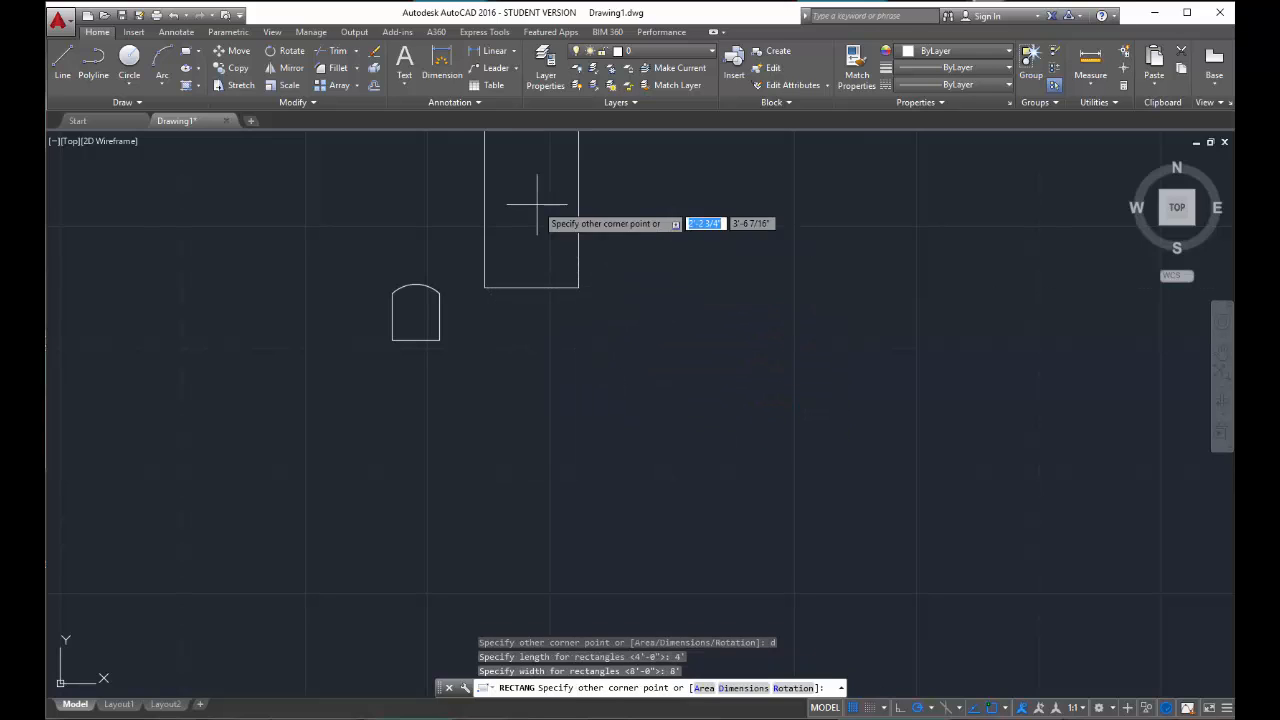
{"action": "left_click", "coordinate": [555, 376]}
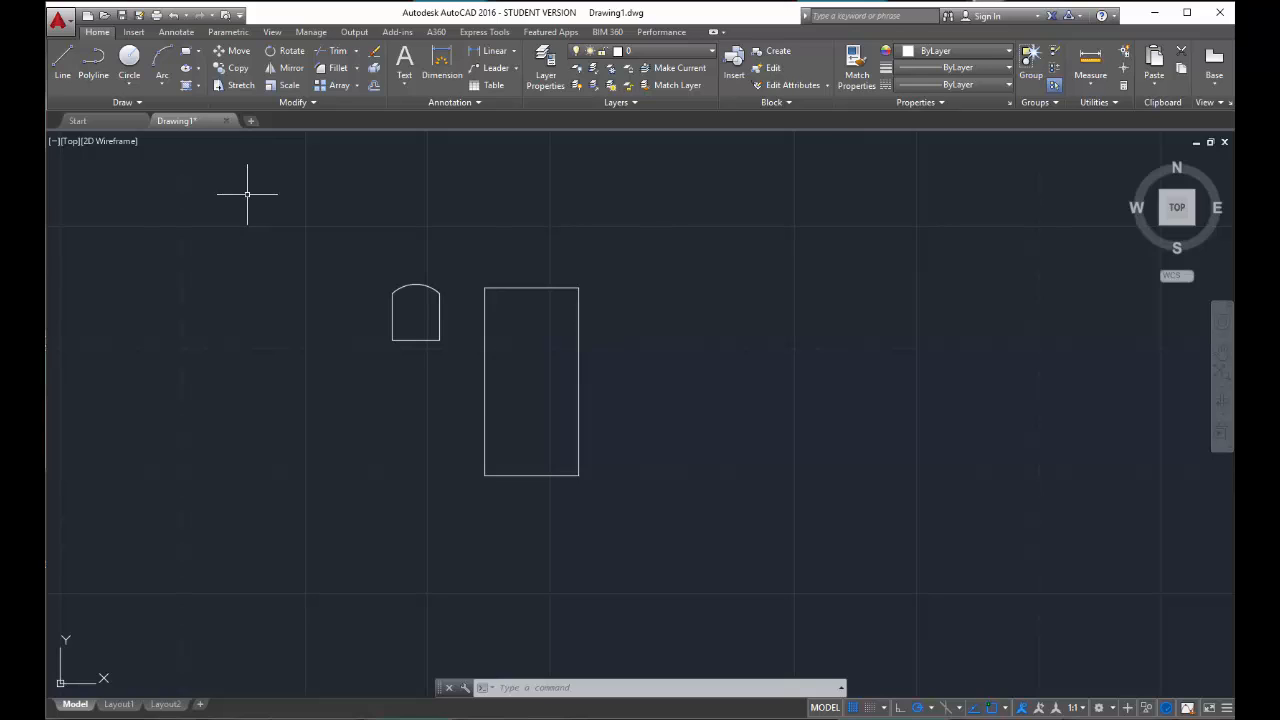
Draw a 1' vertical guide line upward from the midpoint of the table rectangle's top edge
{"action": "left_click", "coordinate": [65, 60]}
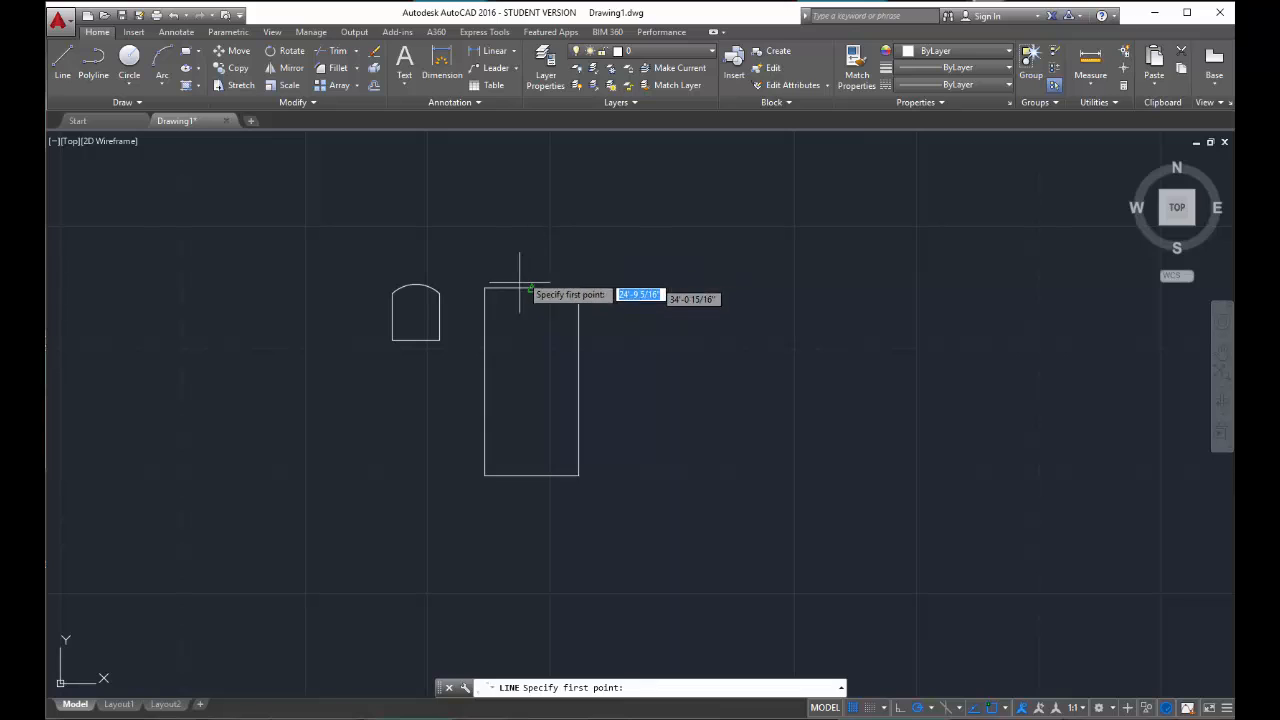
{"action": "scroll", "coordinate": [536, 270], "scroll_direction": "up", "scroll_amount": 4}
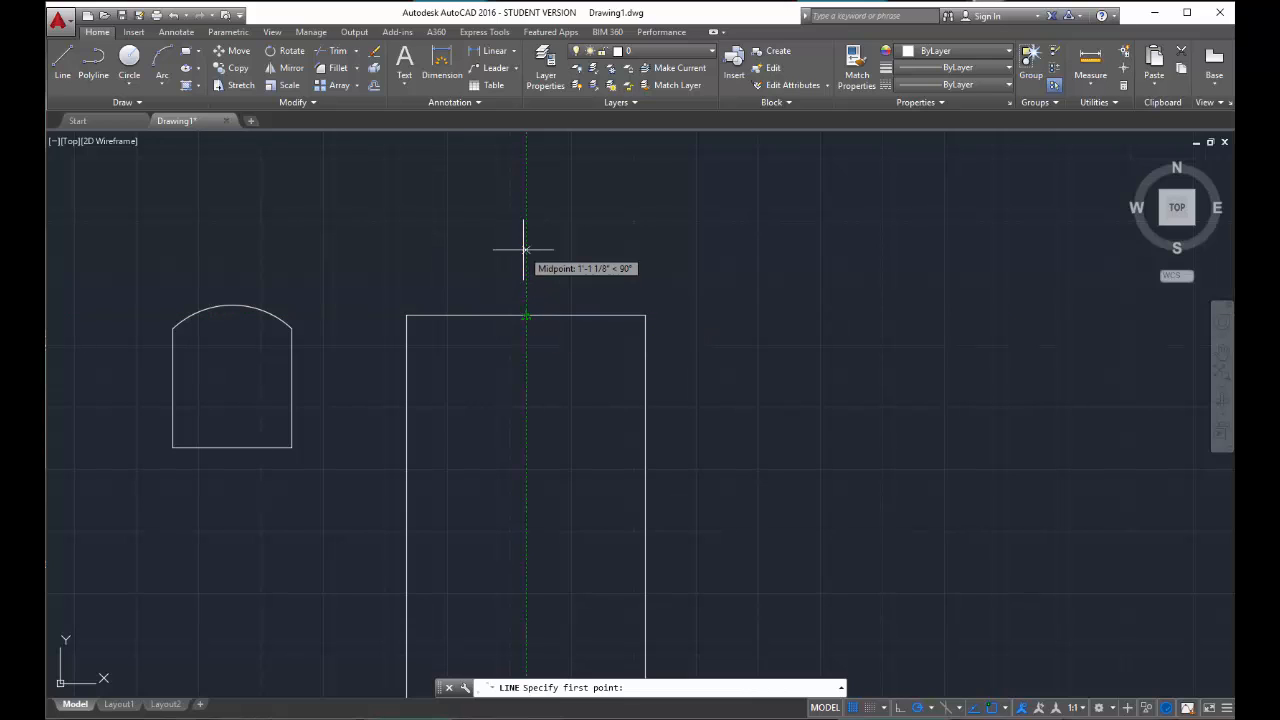
{"action": "left_click", "coordinate": [526, 317]}
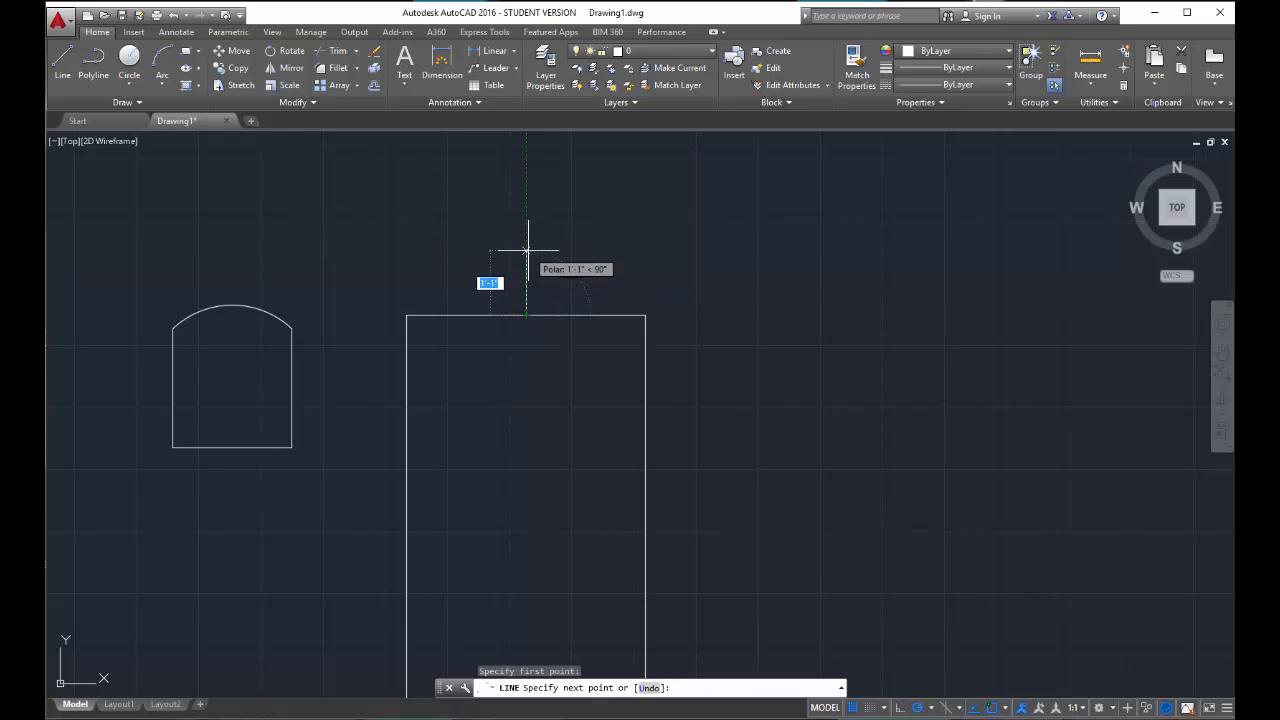
{"action": "type", "text": "1"}
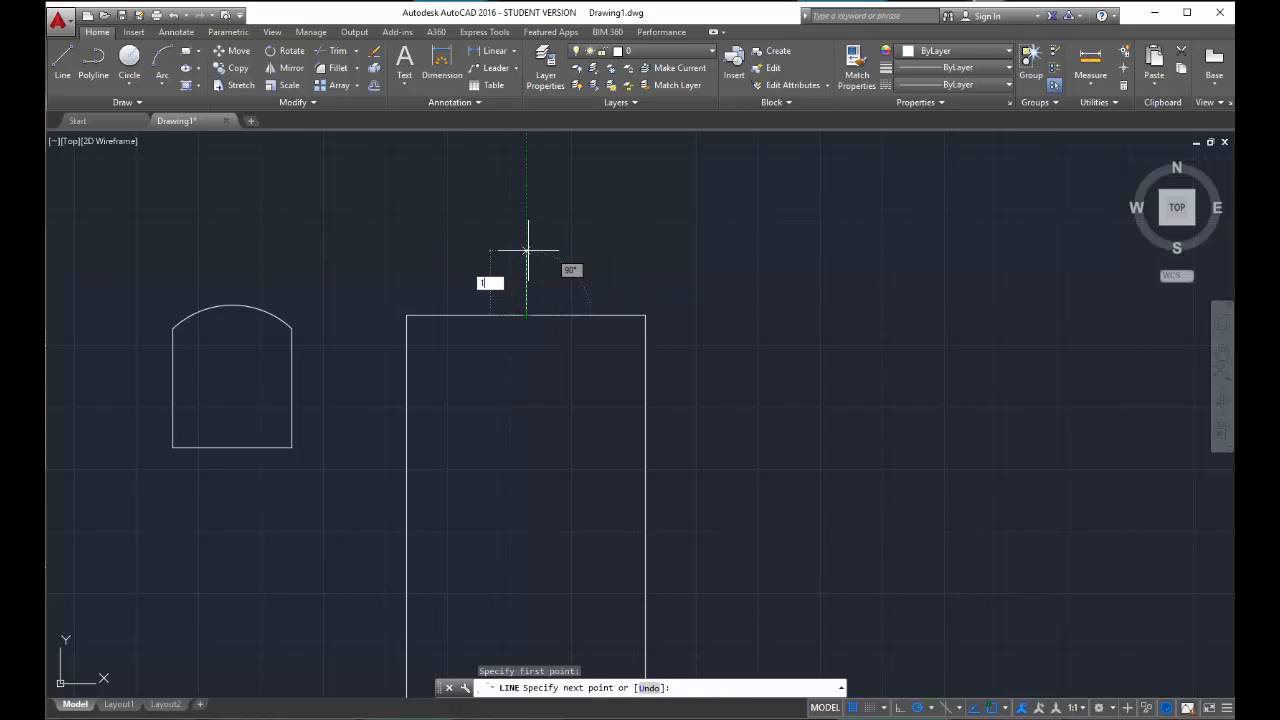
{"action": "key", "text": "Return"}
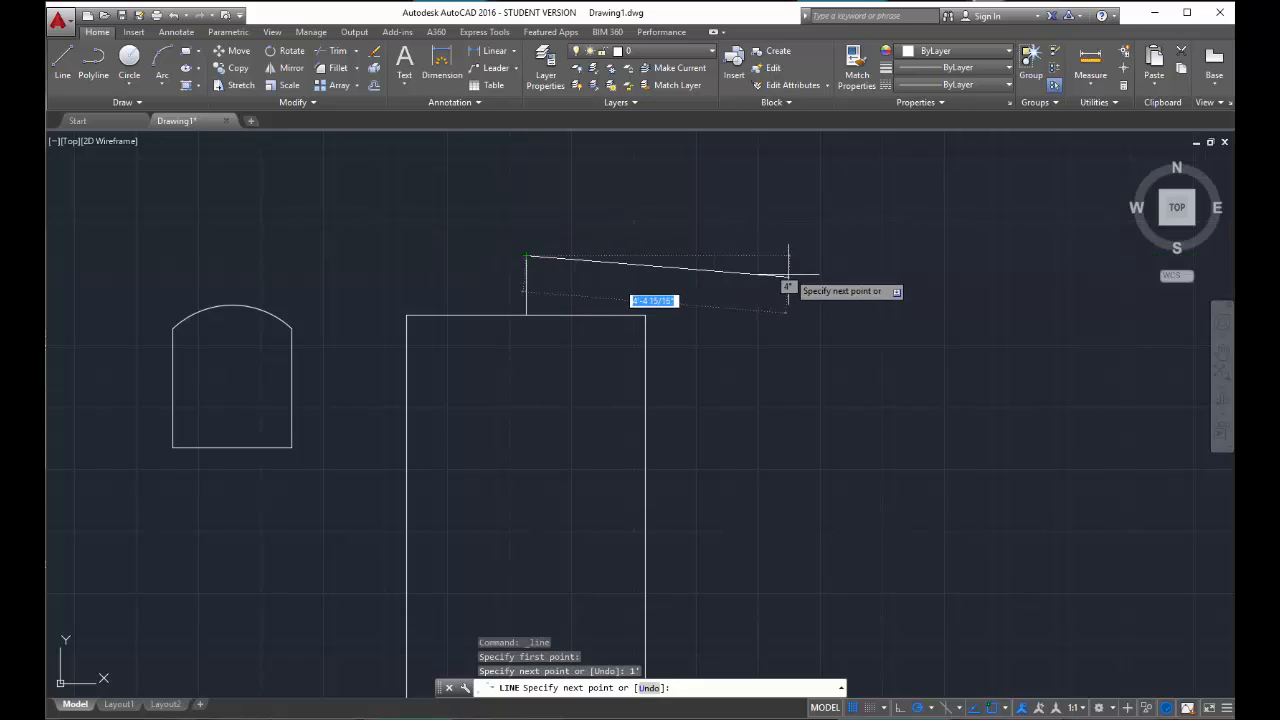
{"action": "key", "text": "Escape"}
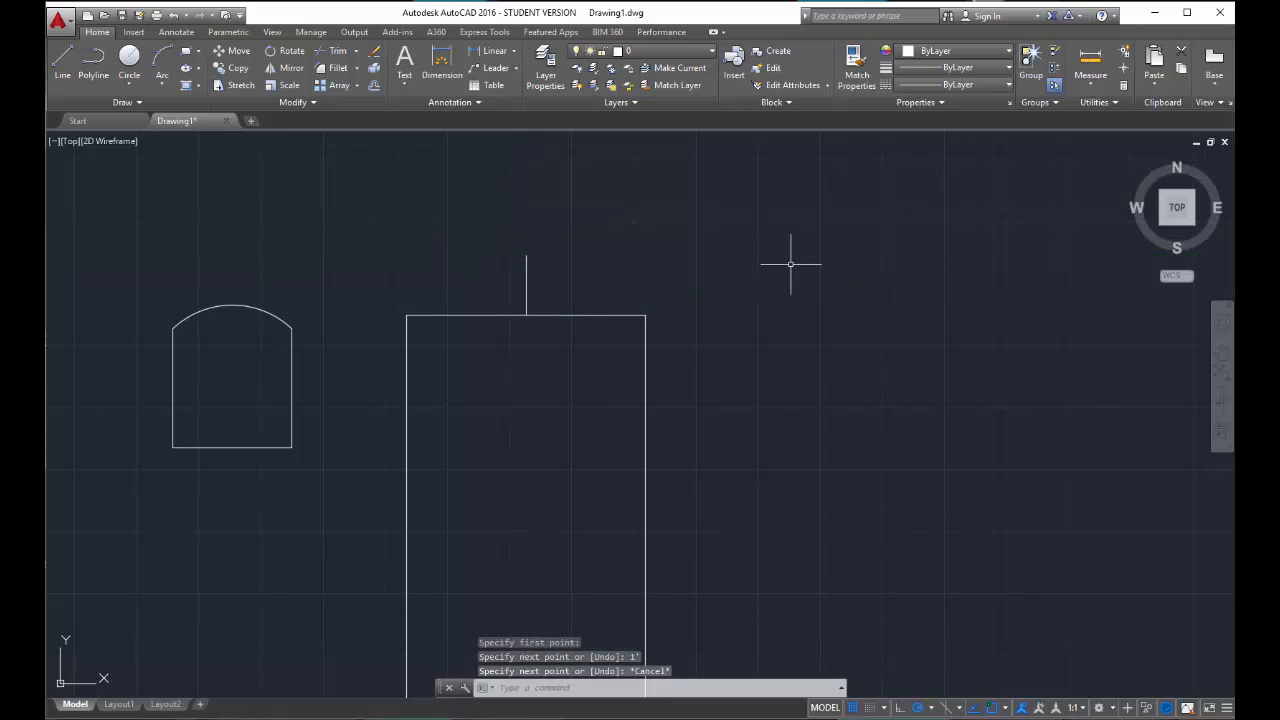
Move the whole chair from its bottom edge's midpoint onto the upper end of the guide line
{"action": "left_click", "coordinate": [334, 470]}
{"action": "left_click", "coordinate": [155, 250]}
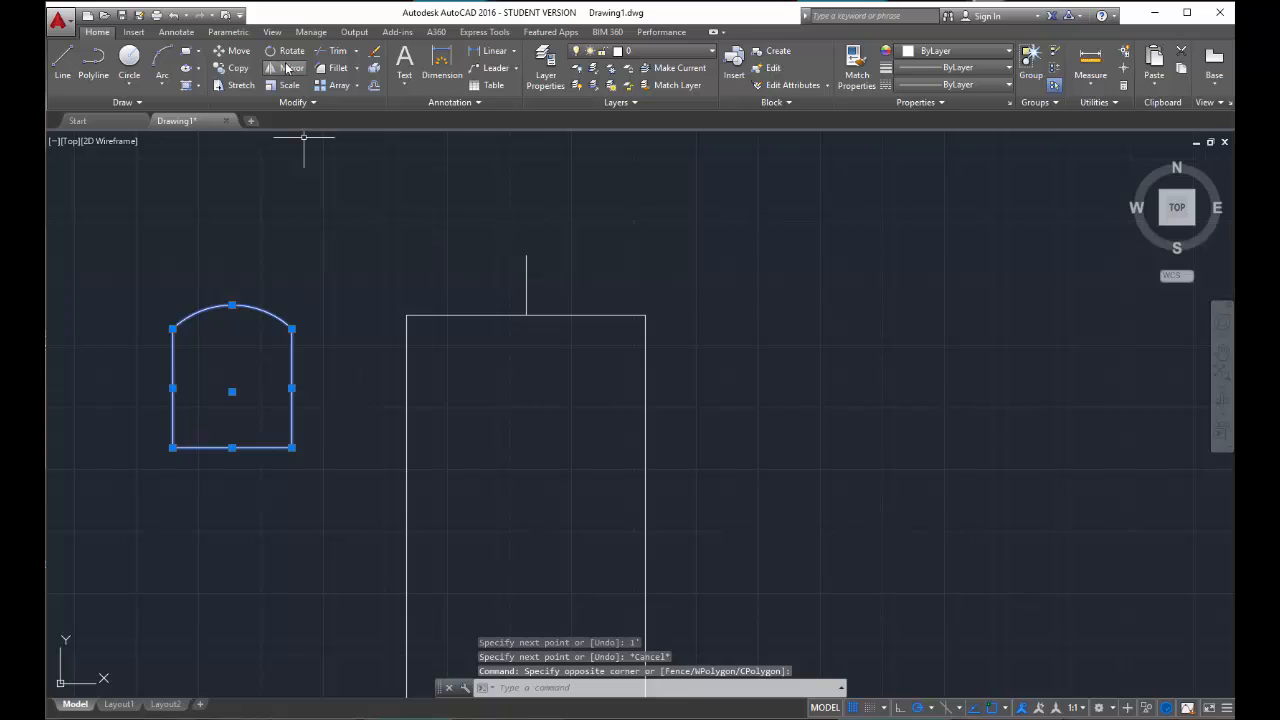
{"action": "left_click", "coordinate": [242, 56]}
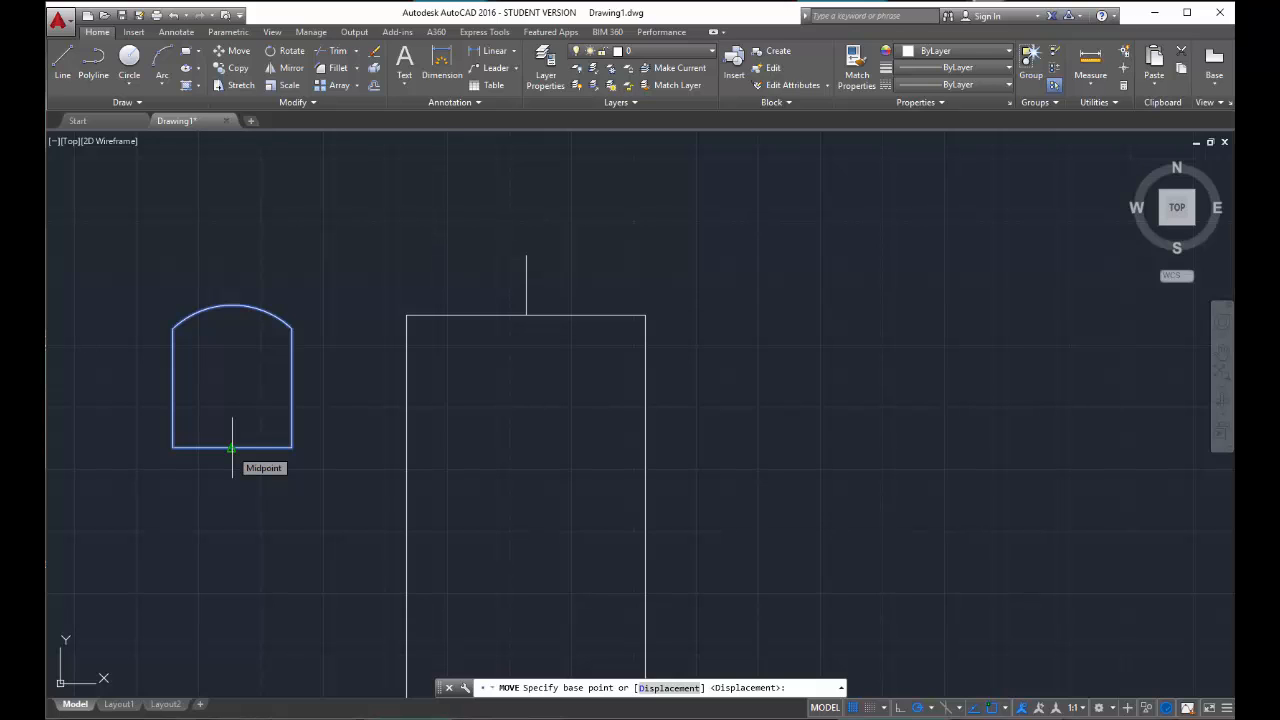
{"action": "left_click", "coordinate": [232, 448]}
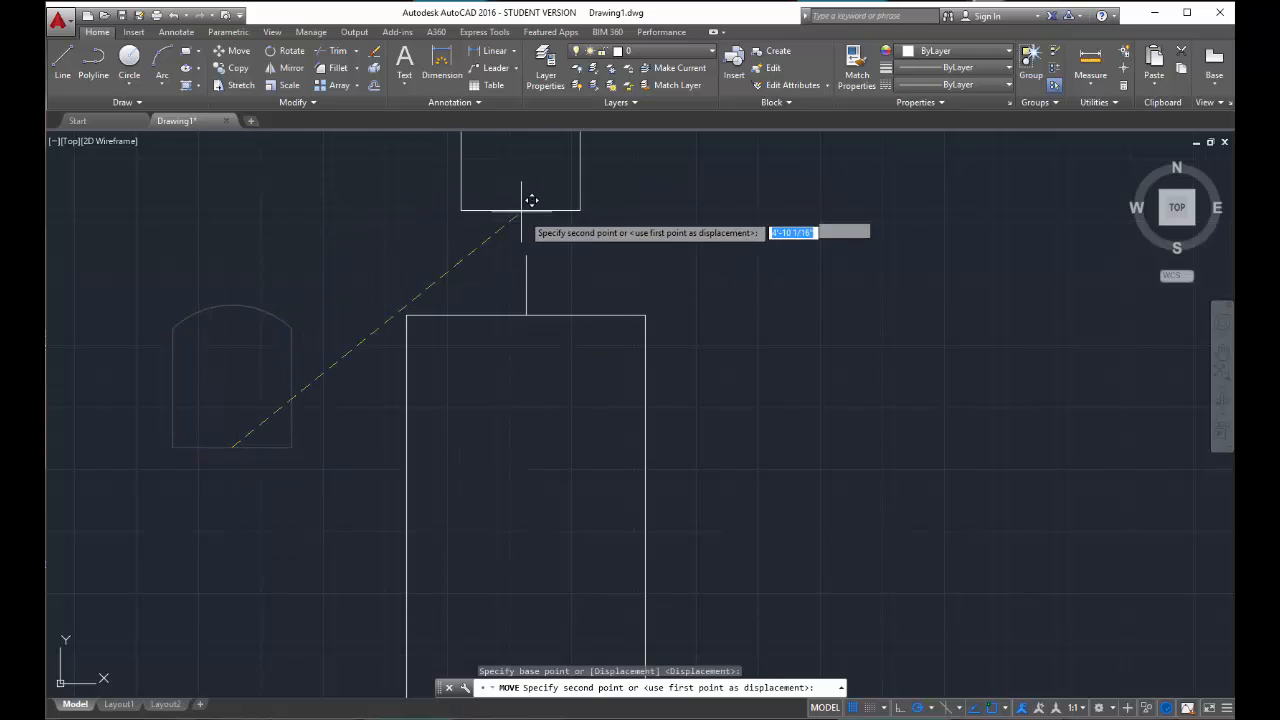
{"action": "left_click", "coordinate": [527, 252]}
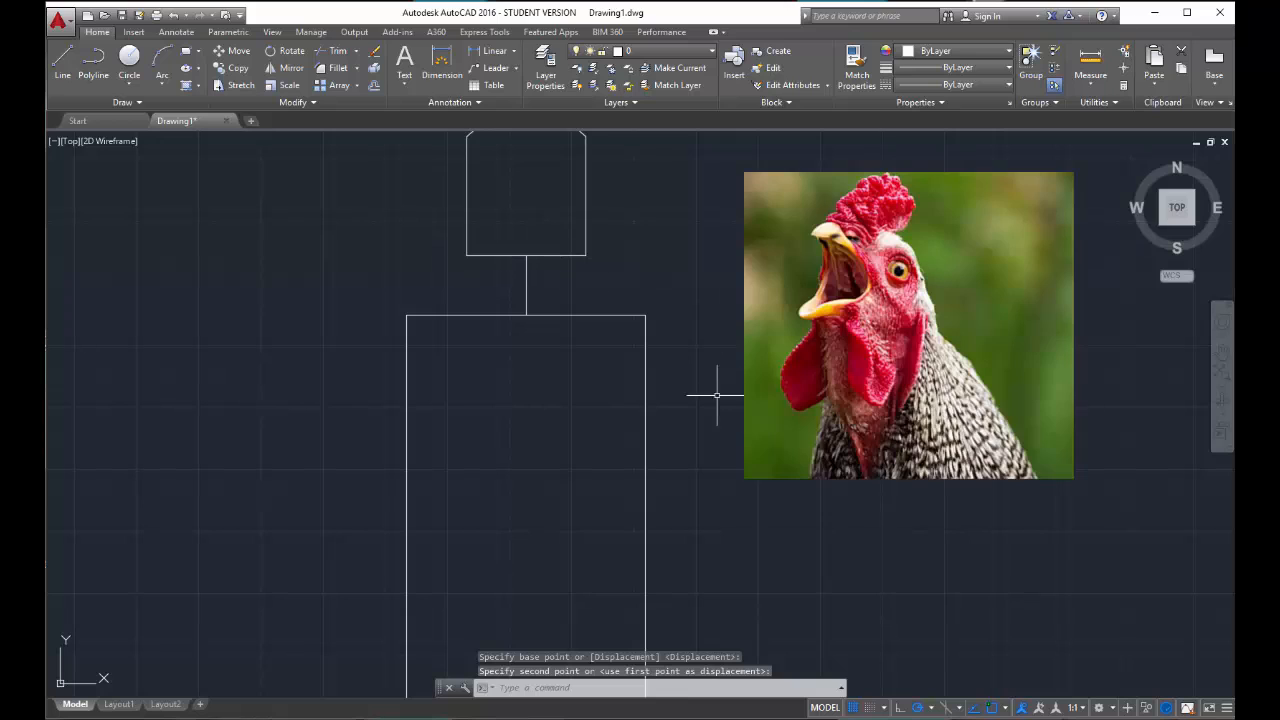
Erase the short guide line between the chair and the table
{"action": "middle_click_drag", "start_coordinate": [563, 298], "coordinate": [557, 363]}
{"action": "left_click", "coordinate": [660, 330]}
{"action": "left_click", "coordinate": [510, 392]}
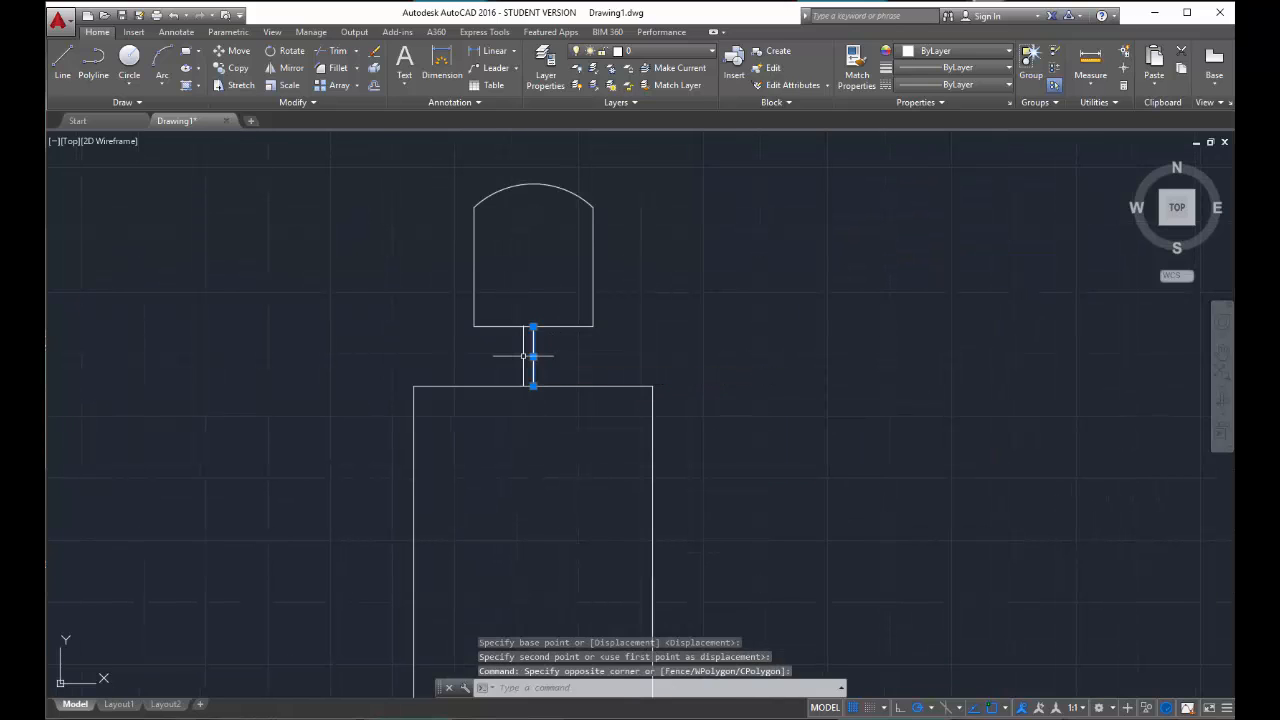
{"action": "key", "text": "Delete"}
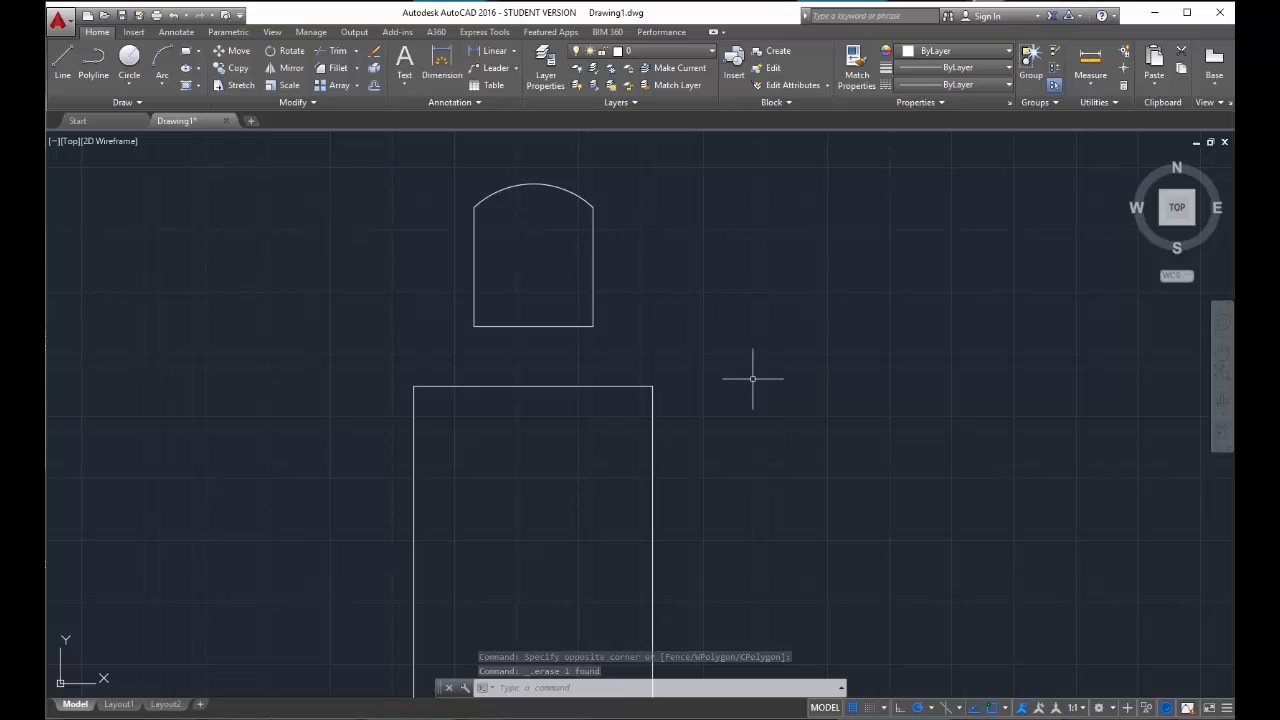
Mirror the chair to the table's opposite end across the horizontal line through the table's side midpoints, keeping the original
{"action": "scroll", "coordinate": [752, 378], "scroll_direction": "down", "scroll_amount": 4}
{"action": "middle_click_drag", "start_coordinate": [714, 451], "coordinate": [629, 346]}
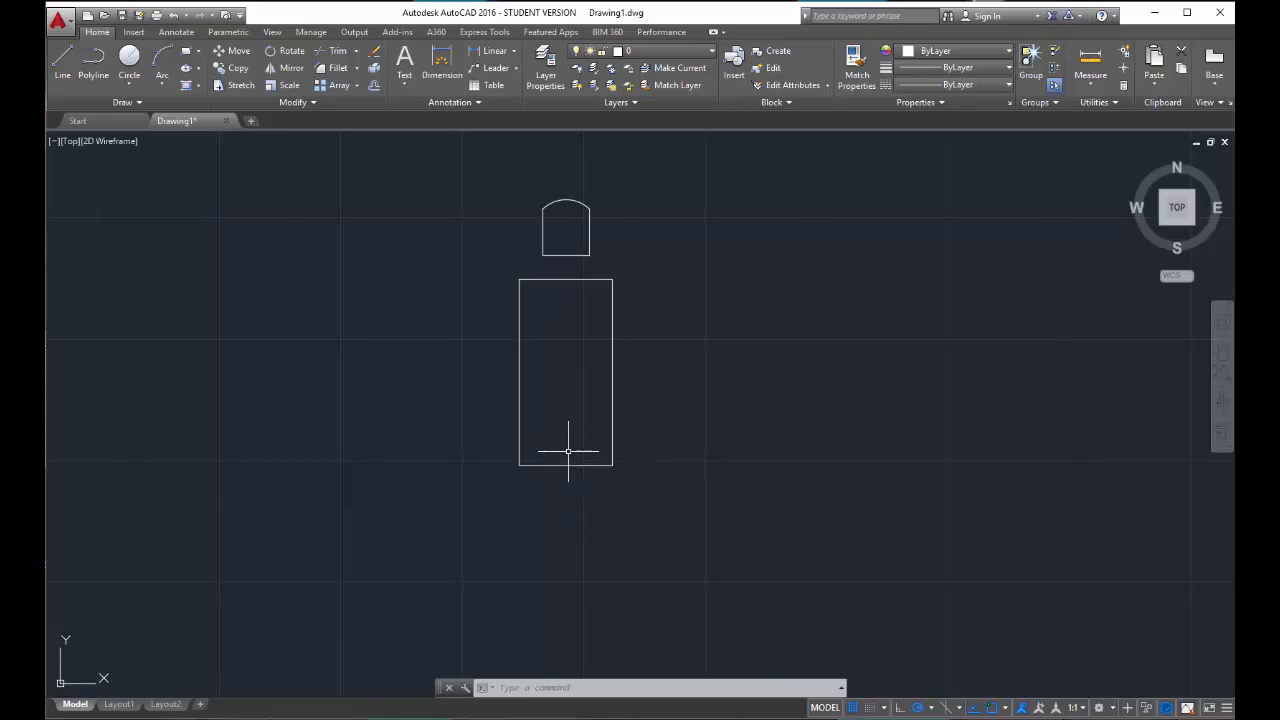
{"action": "left_click", "coordinate": [605, 268]}
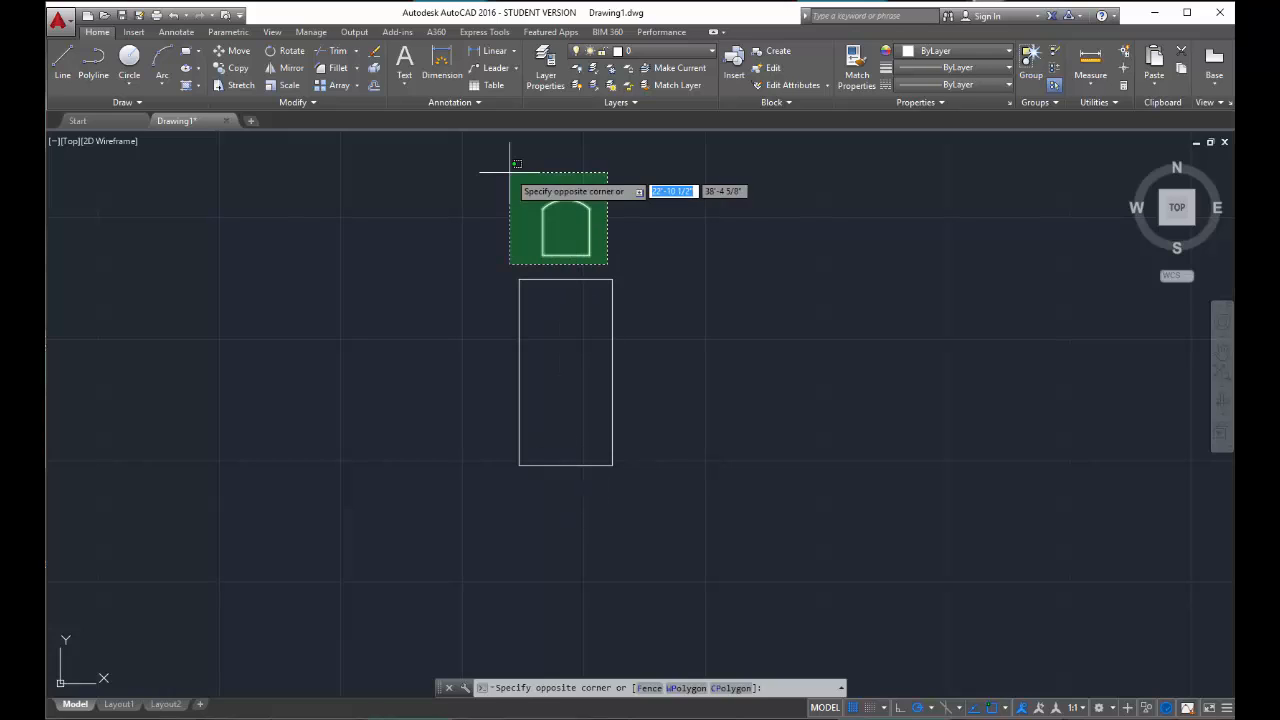
{"action": "left_click", "coordinate": [510, 166]}
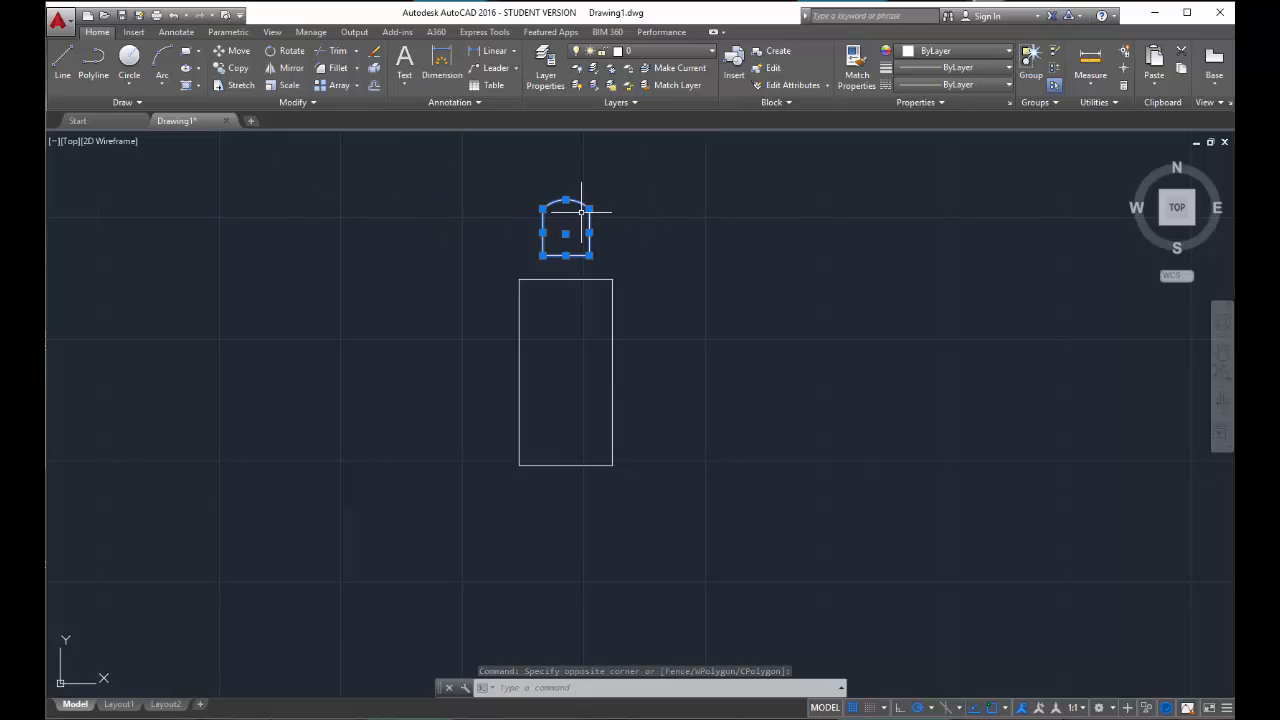
{"action": "left_click", "coordinate": [289, 85]}
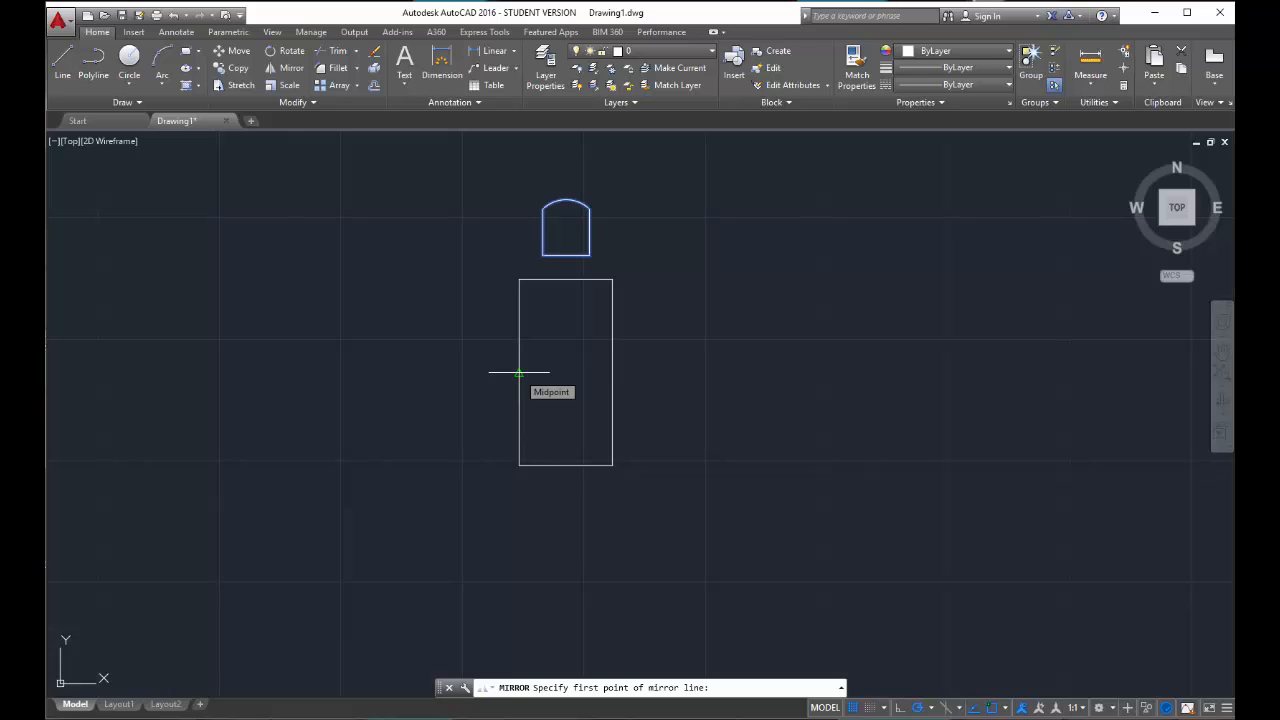
{"action": "left_click", "coordinate": [519, 372]}
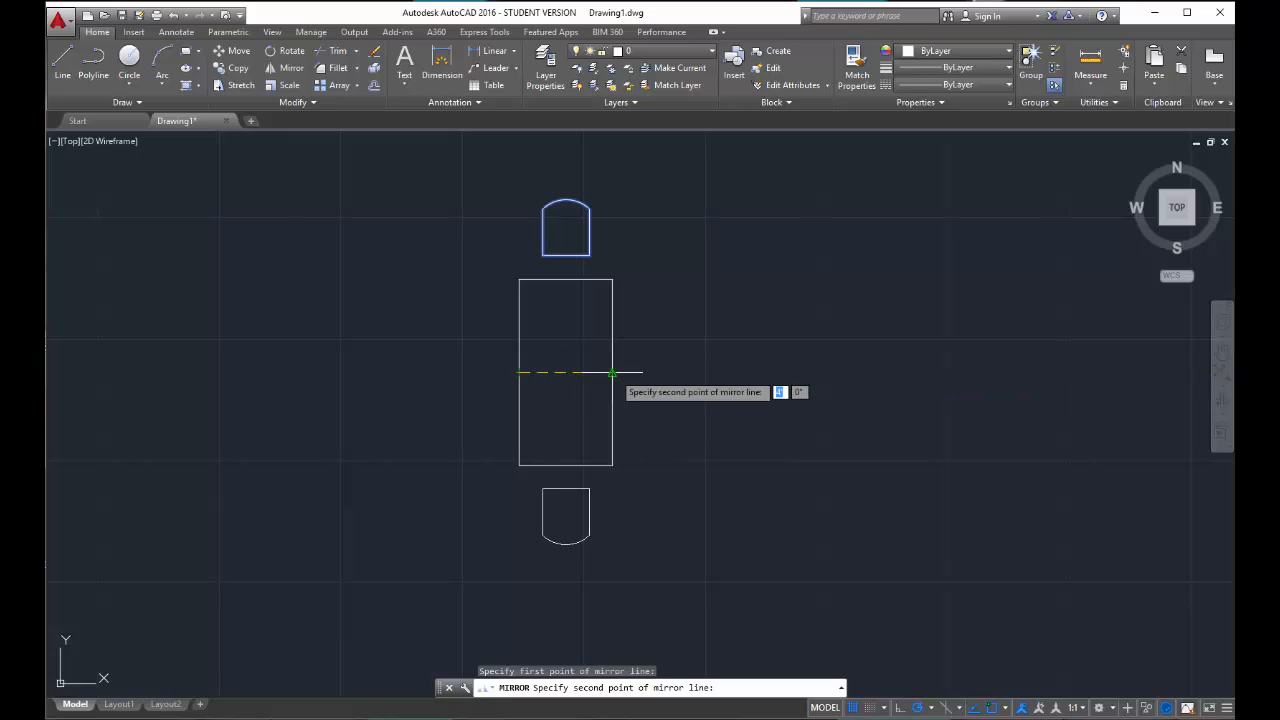
{"action": "left_click", "coordinate": [539, 373]}
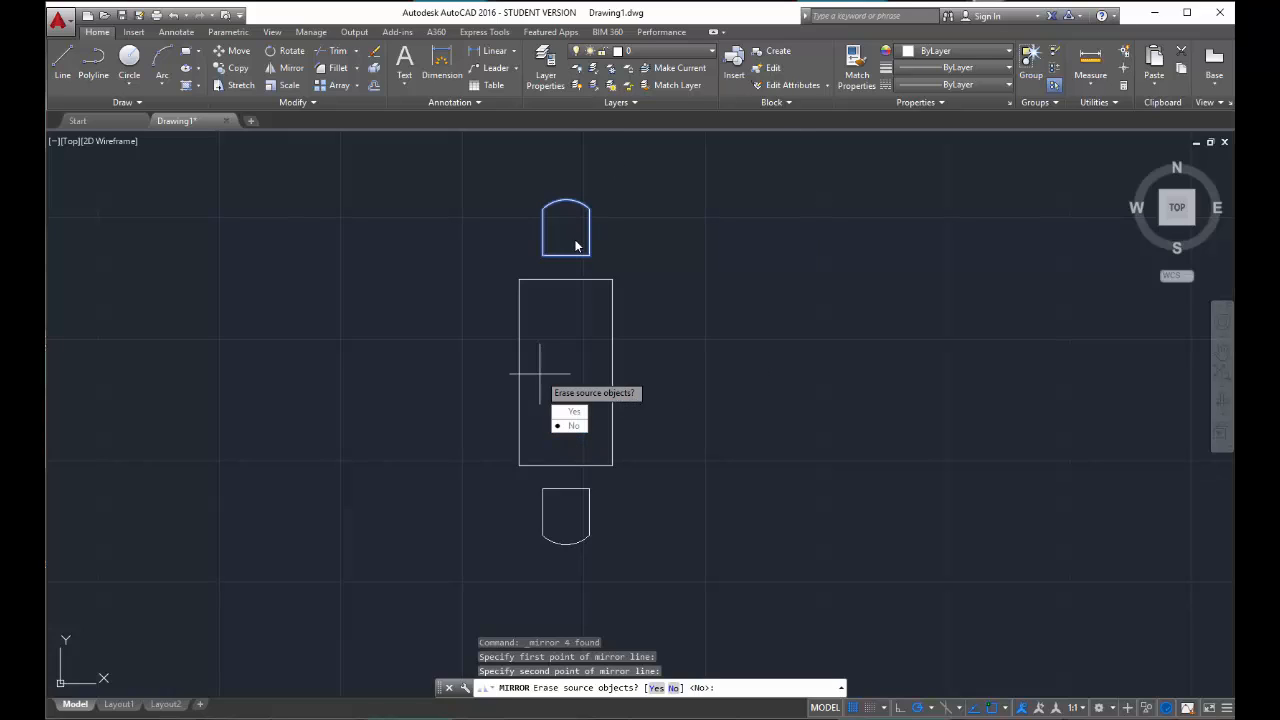
{"action": "left_click", "coordinate": [574, 426]}
{"action": "left_click", "coordinate": [592, 562]}
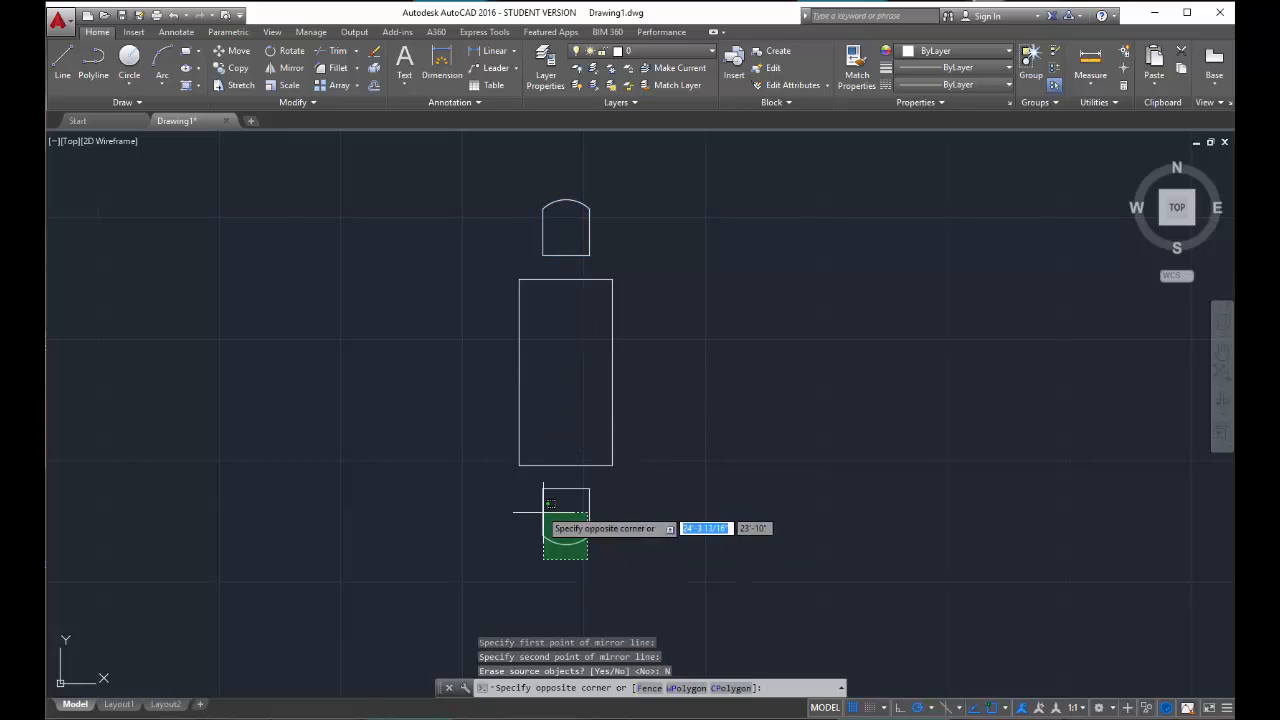
{"action": "left_click", "coordinate": [553, 500]}
{"action": "key", "text": "Escape"}
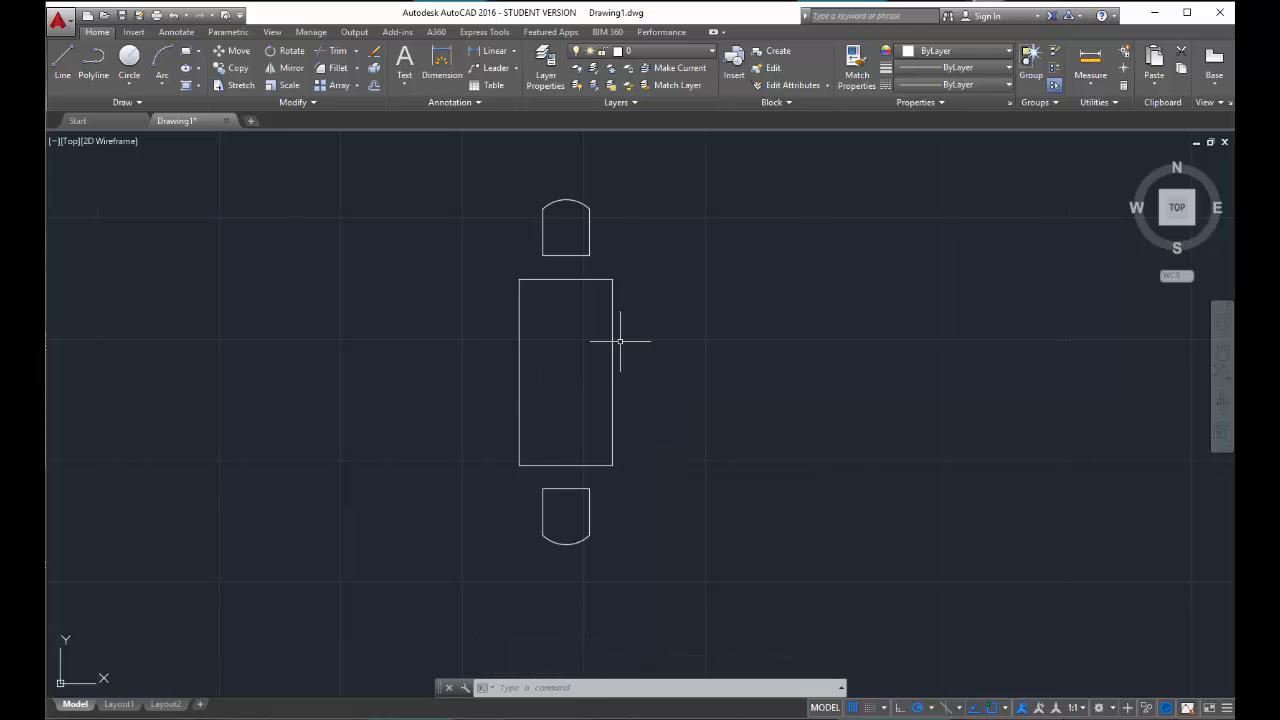
Copy the upper chair from its lower-right corner to an open spot left of the table's upper half
{"action": "left_click", "coordinate": [605, 252]}
{"action": "left_click", "coordinate": [512, 190]}
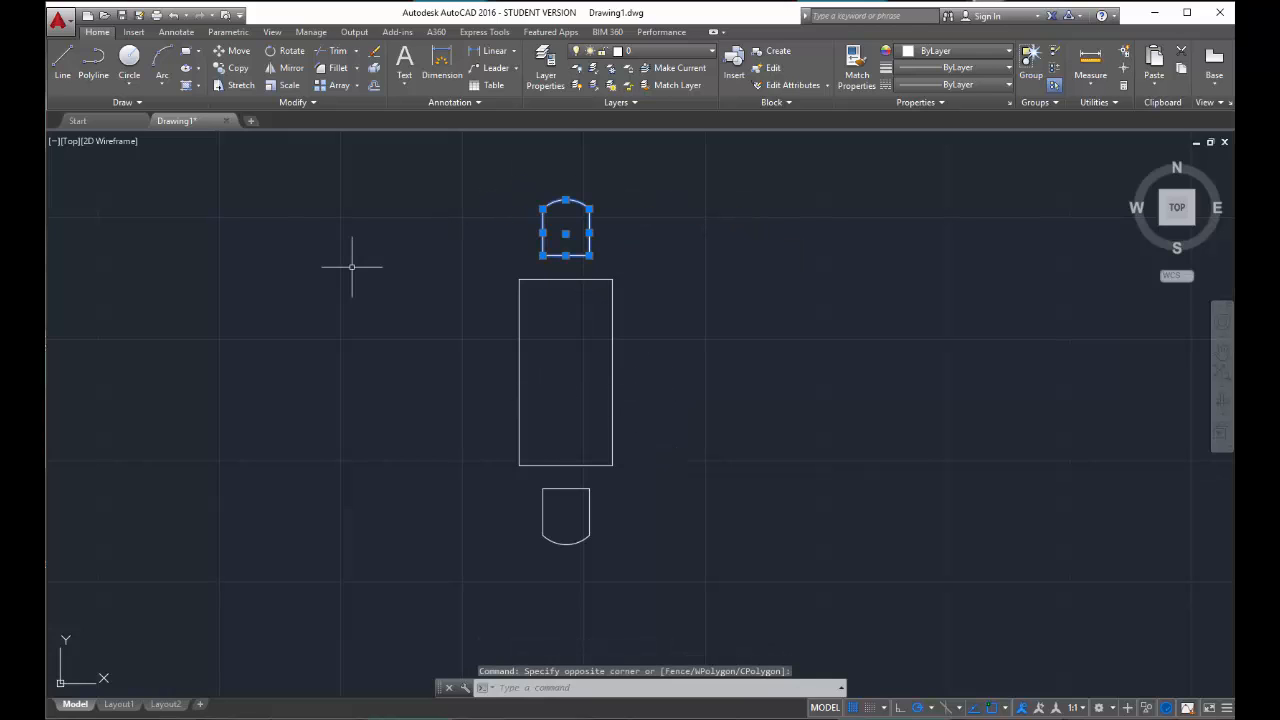
{"action": "left_click", "coordinate": [233, 67]}
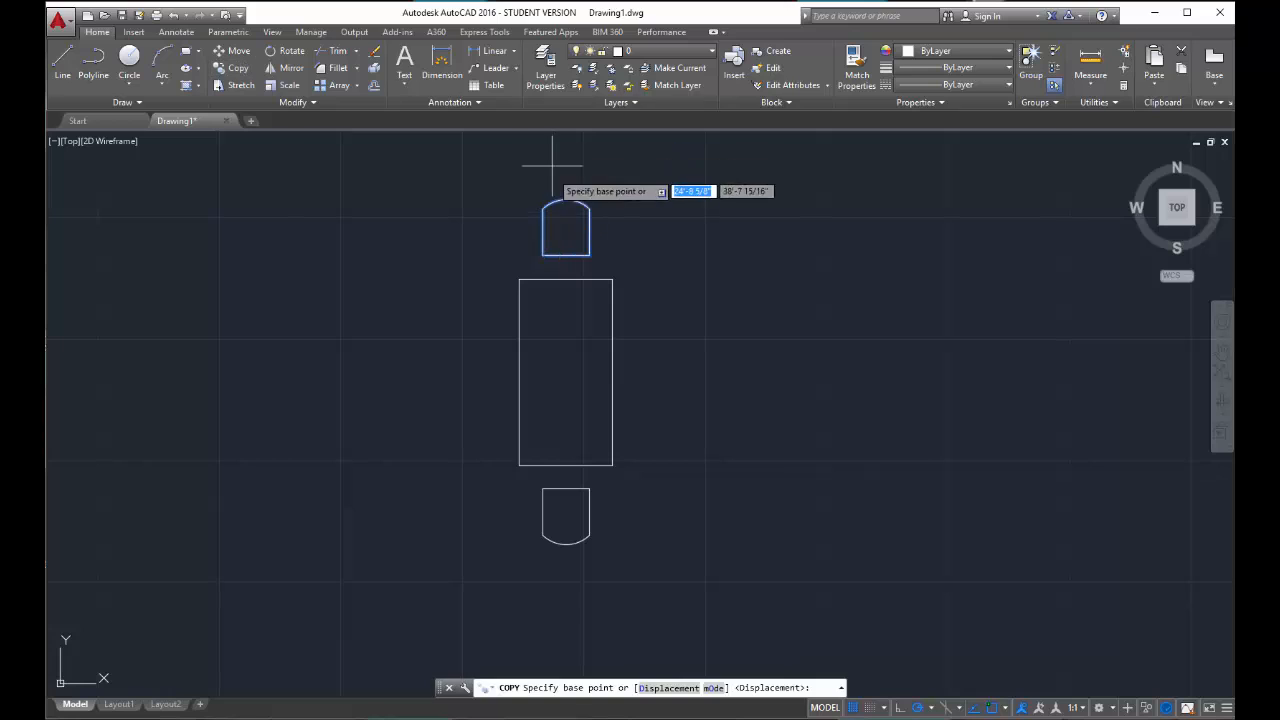
{"action": "left_click", "coordinate": [590, 255]}
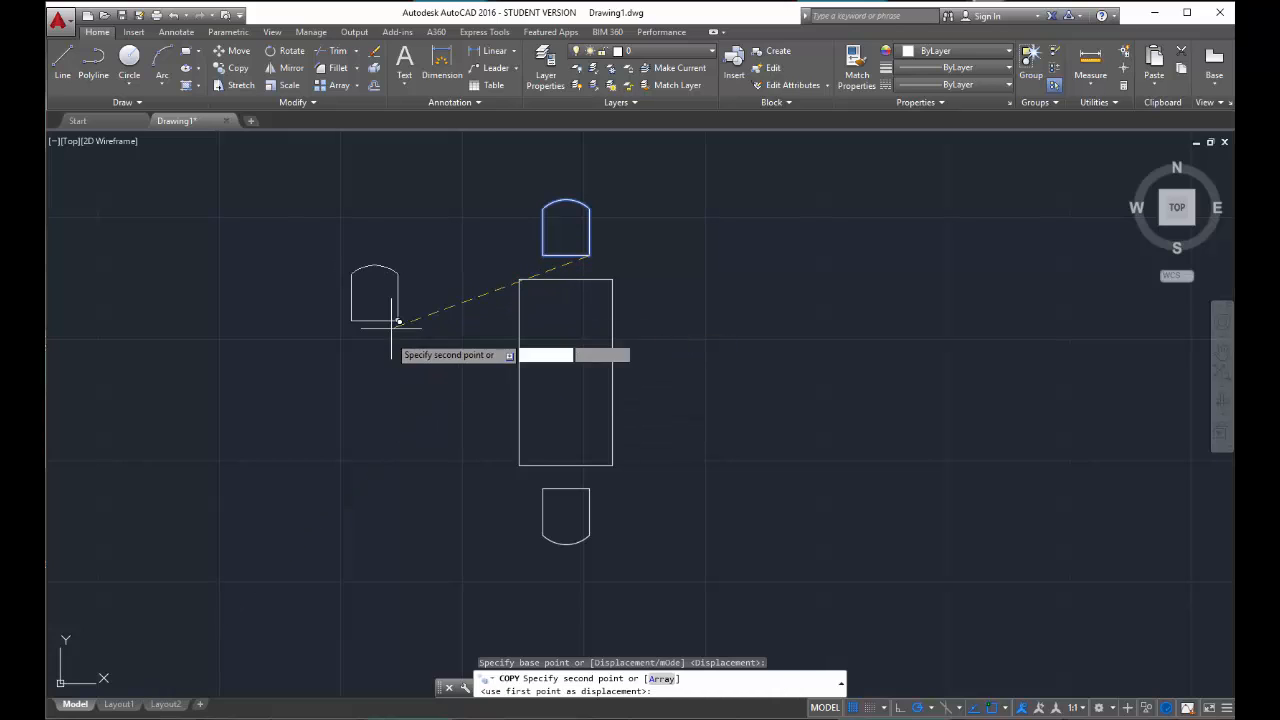
{"action": "left_click", "coordinate": [415, 333]}
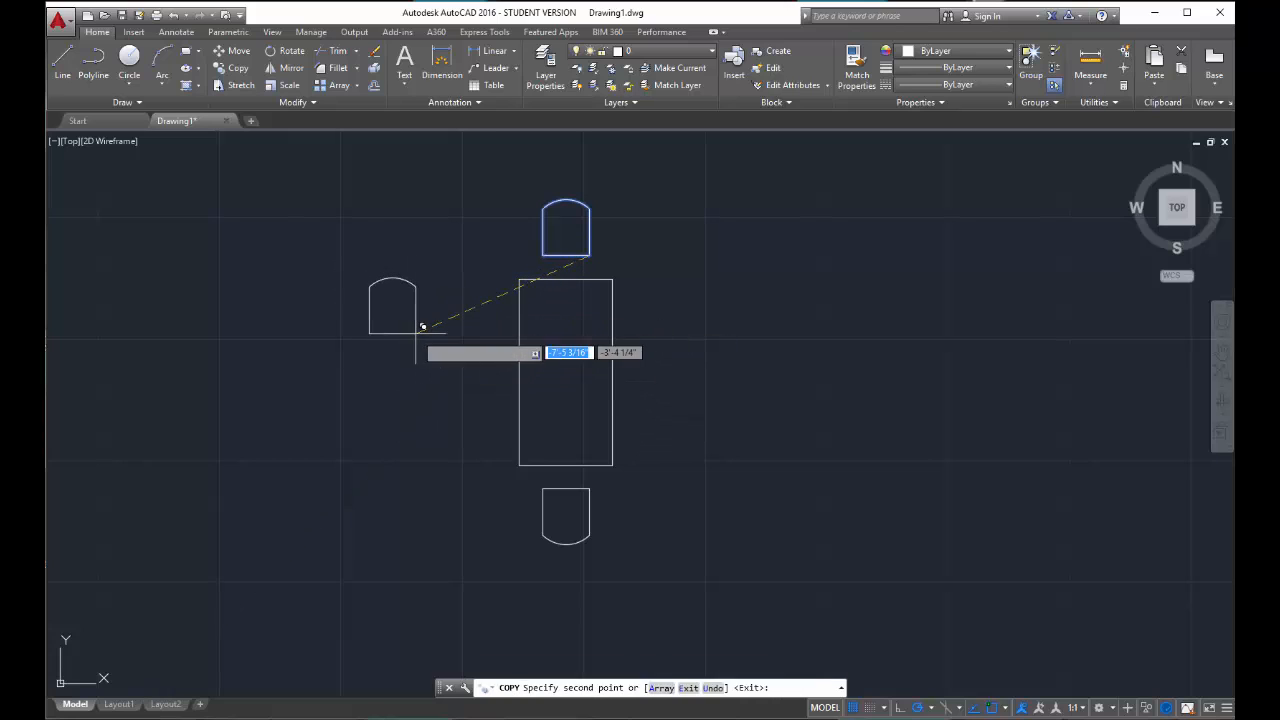
{"action": "key", "text": "Escape"}
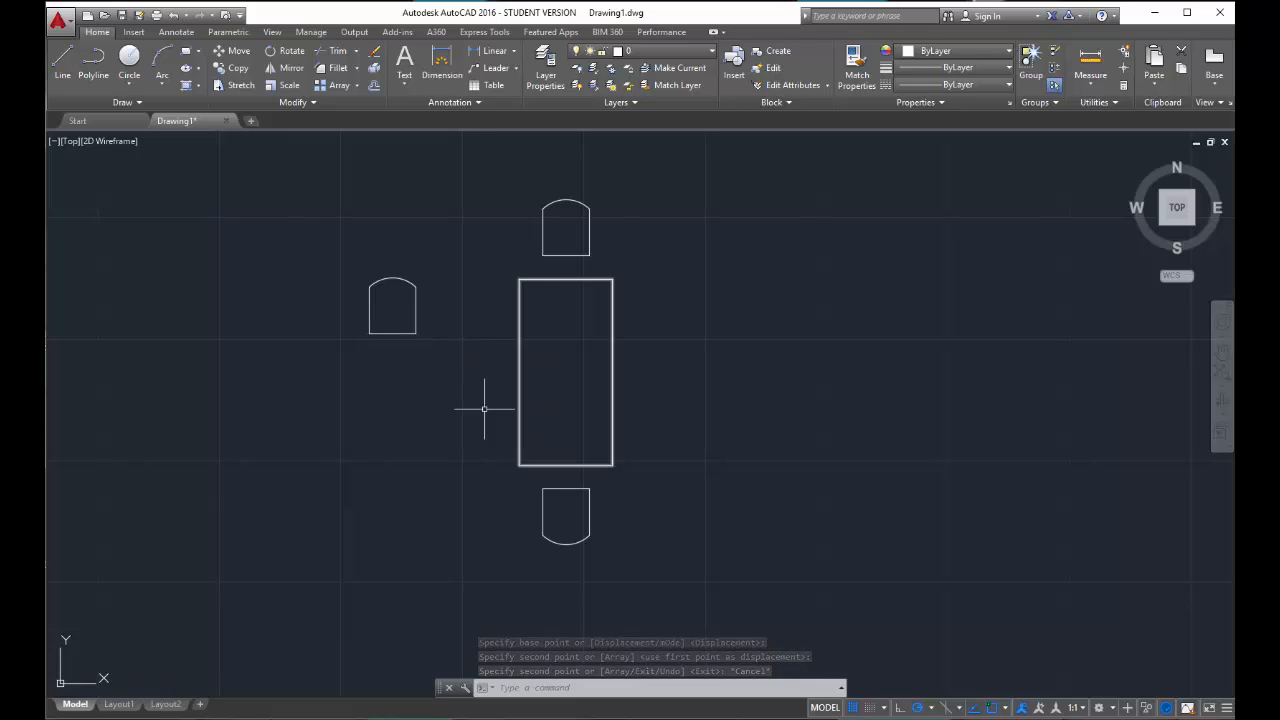
Rotate the copied chair 90° counterclockwise about the midpoint of its bottom edge so its seat front faces the table
{"action": "left_click", "coordinate": [449, 363]}
{"action": "left_click", "coordinate": [353, 246]}
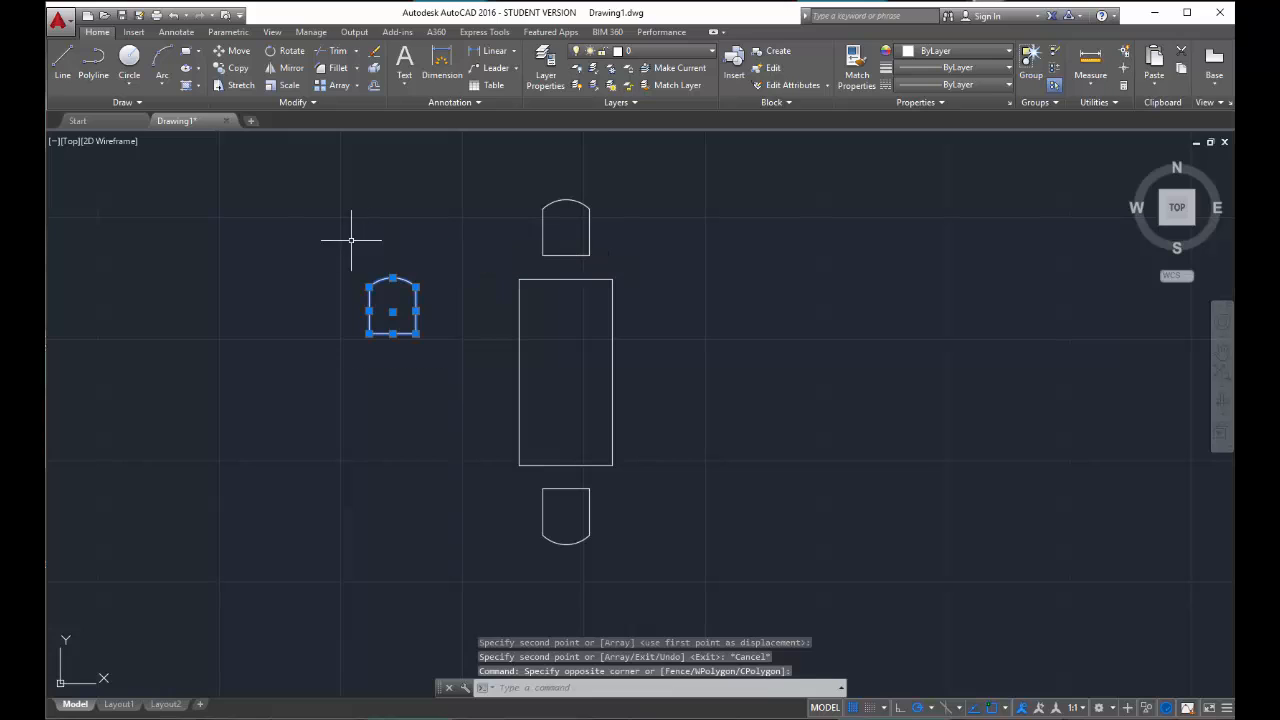
{"action": "left_click", "coordinate": [284, 55]}
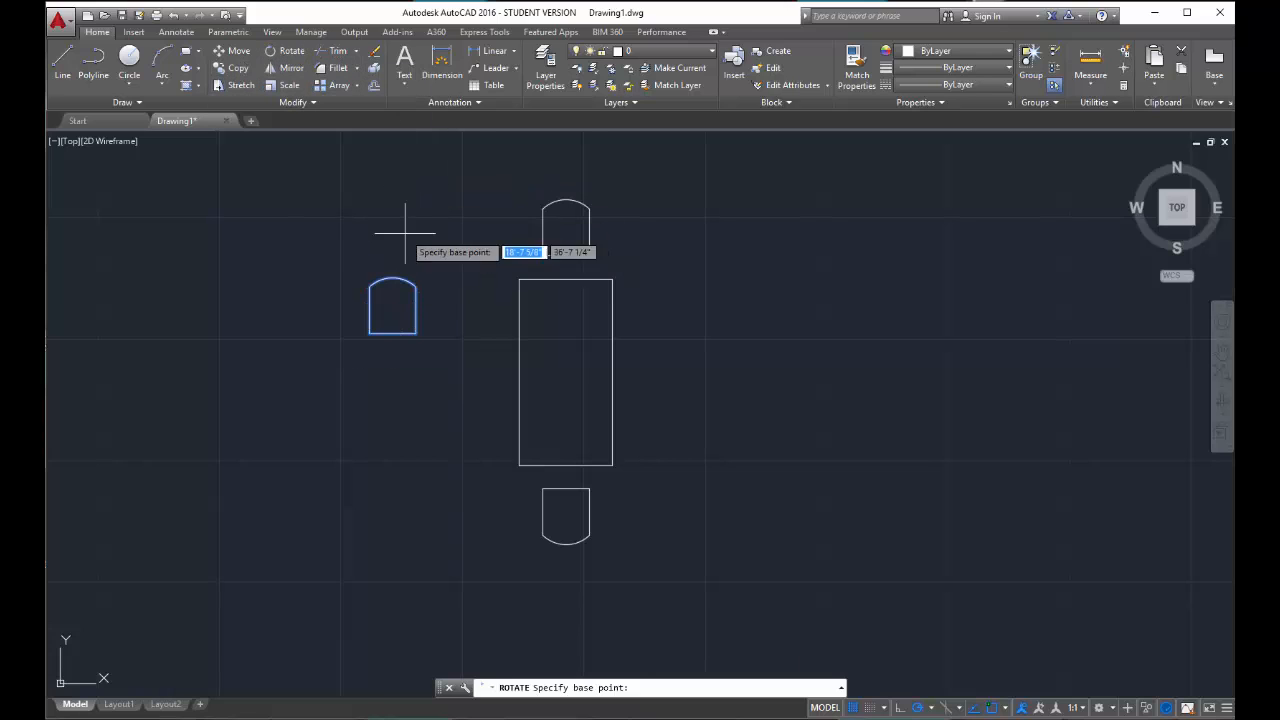
{"action": "left_click", "coordinate": [392, 334]}
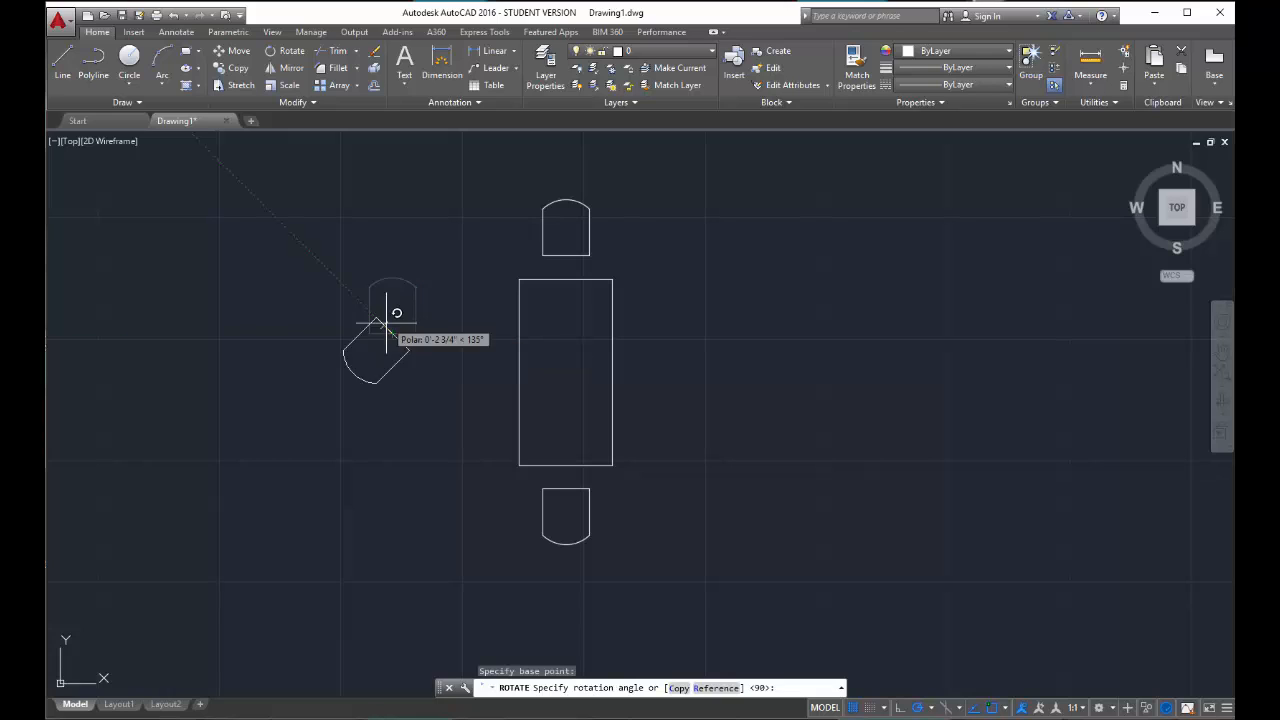
{"action": "left_click", "coordinate": [390, 224]}
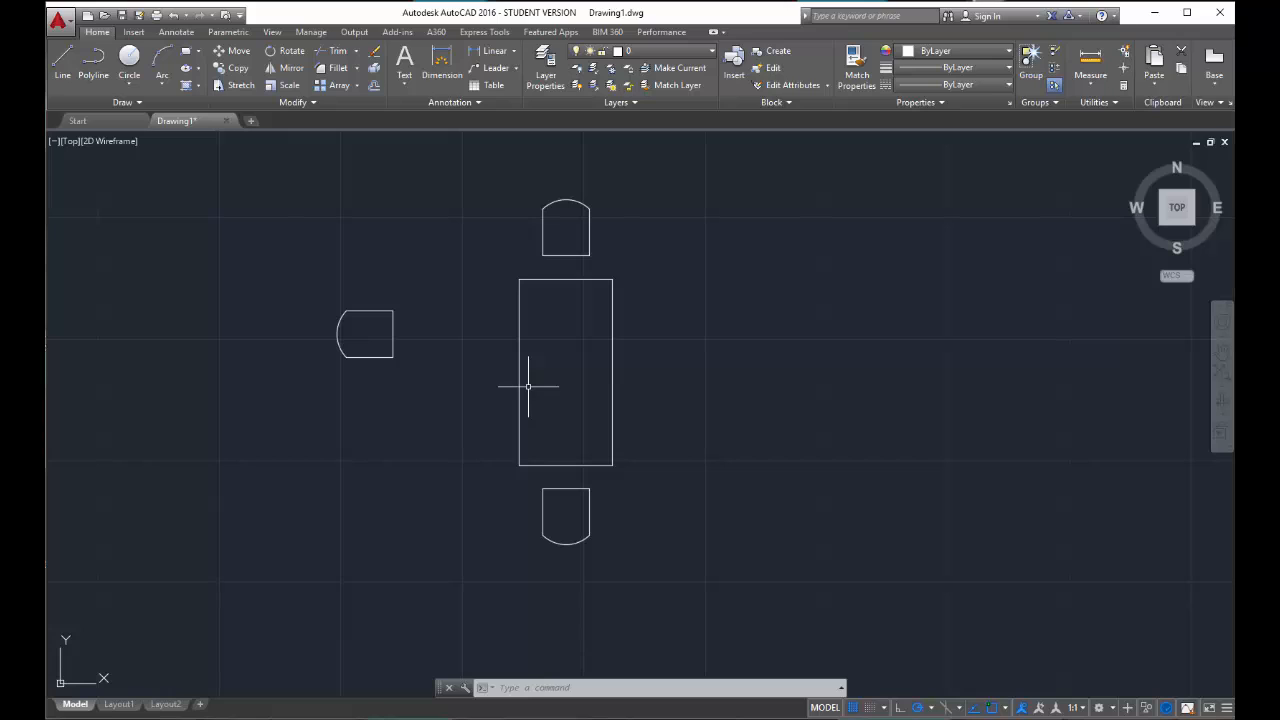
Draw a horizontal guide line across the table between the midpoints of its two long sides
{"action": "left_click", "coordinate": [78, 64]}
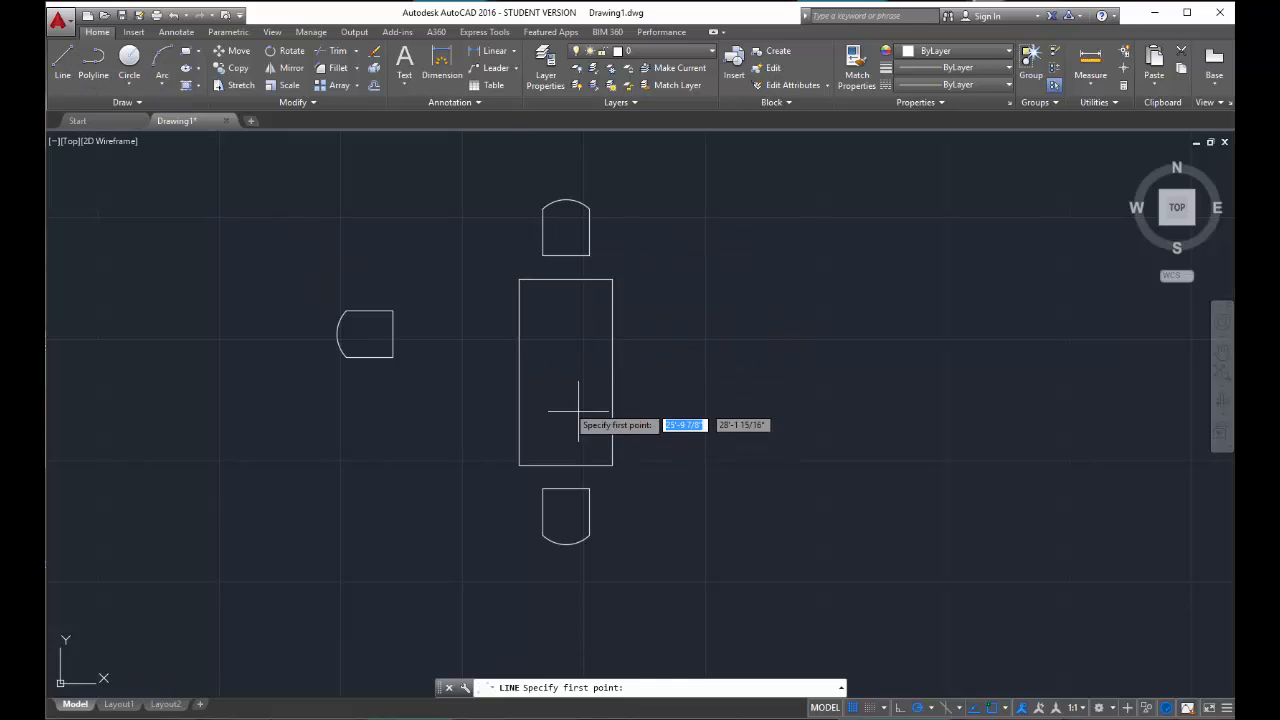
{"action": "left_click", "coordinate": [519, 372]}
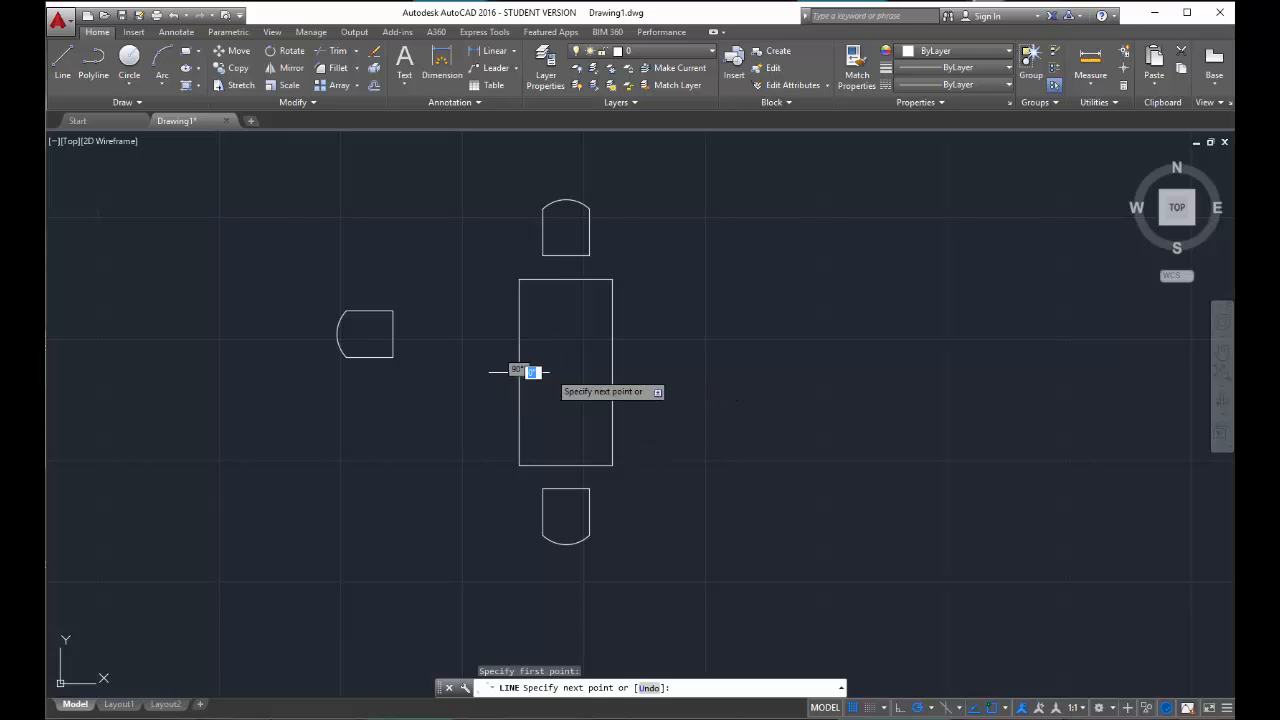
{"action": "left_click", "coordinate": [612, 372]}
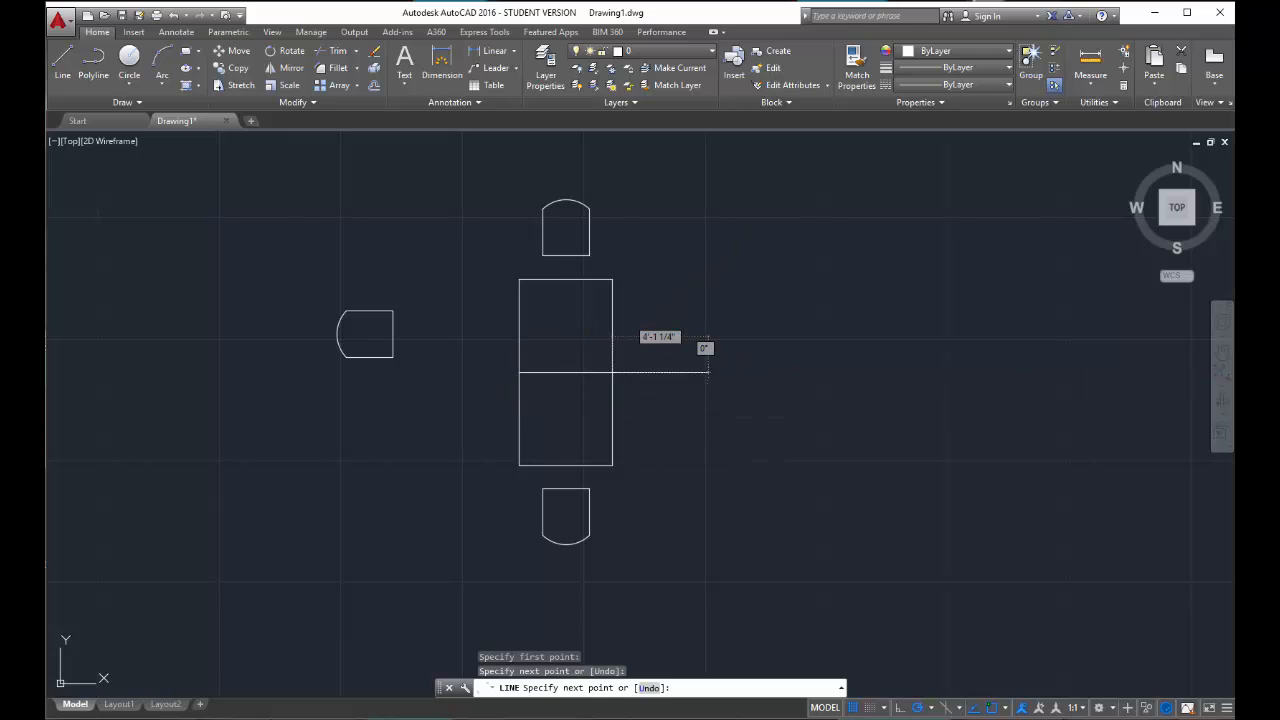
{"action": "key", "text": "Escape"}
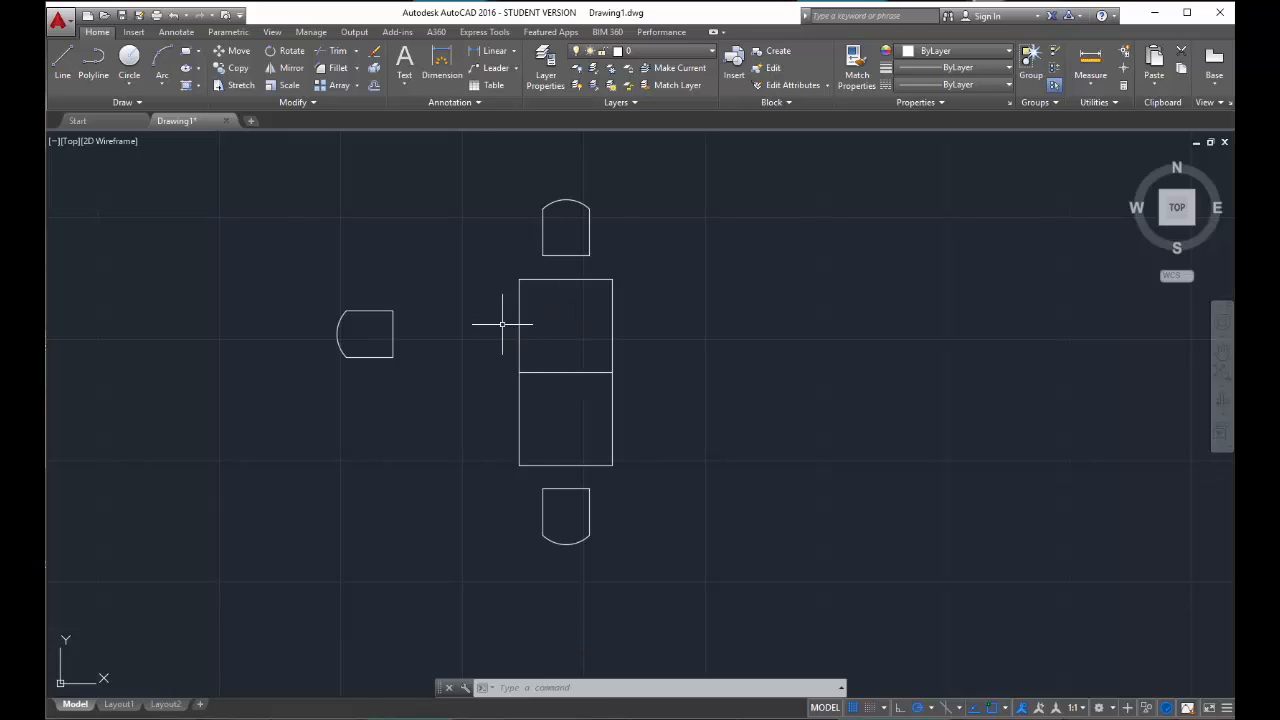
Draw a vertical guide line from the midpoint of the horizontal guide line up to the table's top edge
{"action": "left_click", "coordinate": [62, 60]}
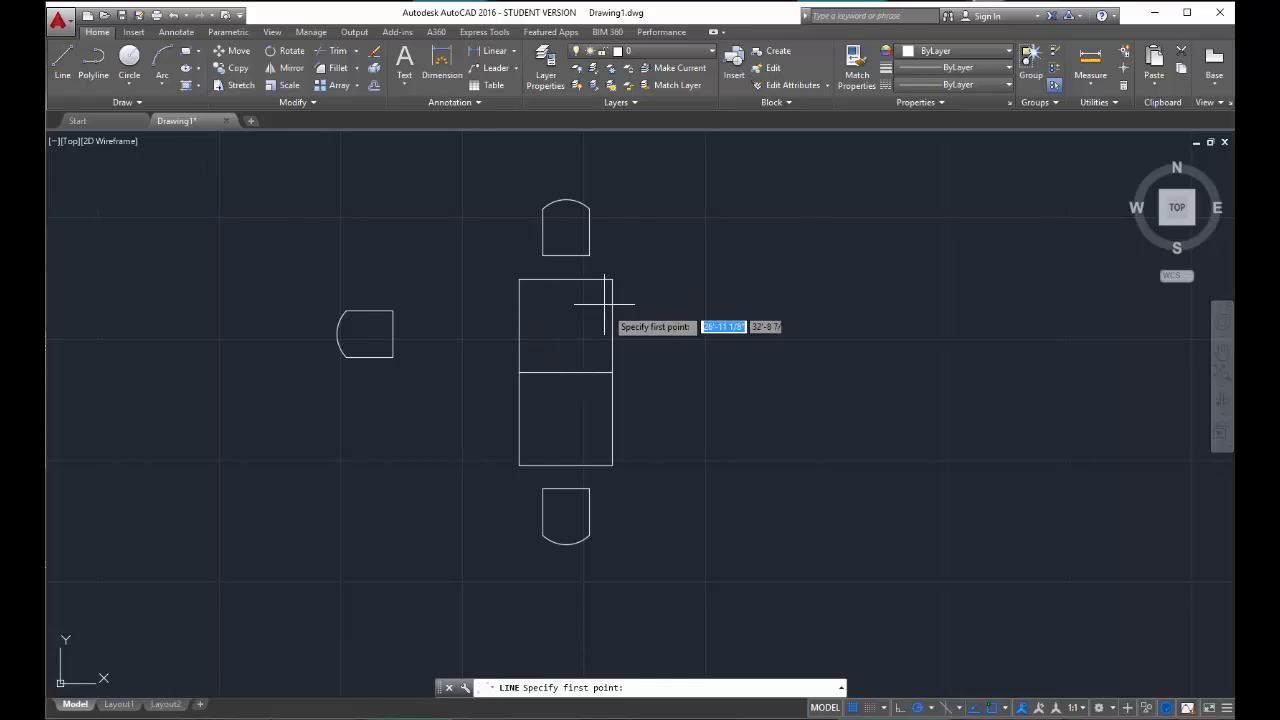
{"action": "left_click", "coordinate": [565, 372]}
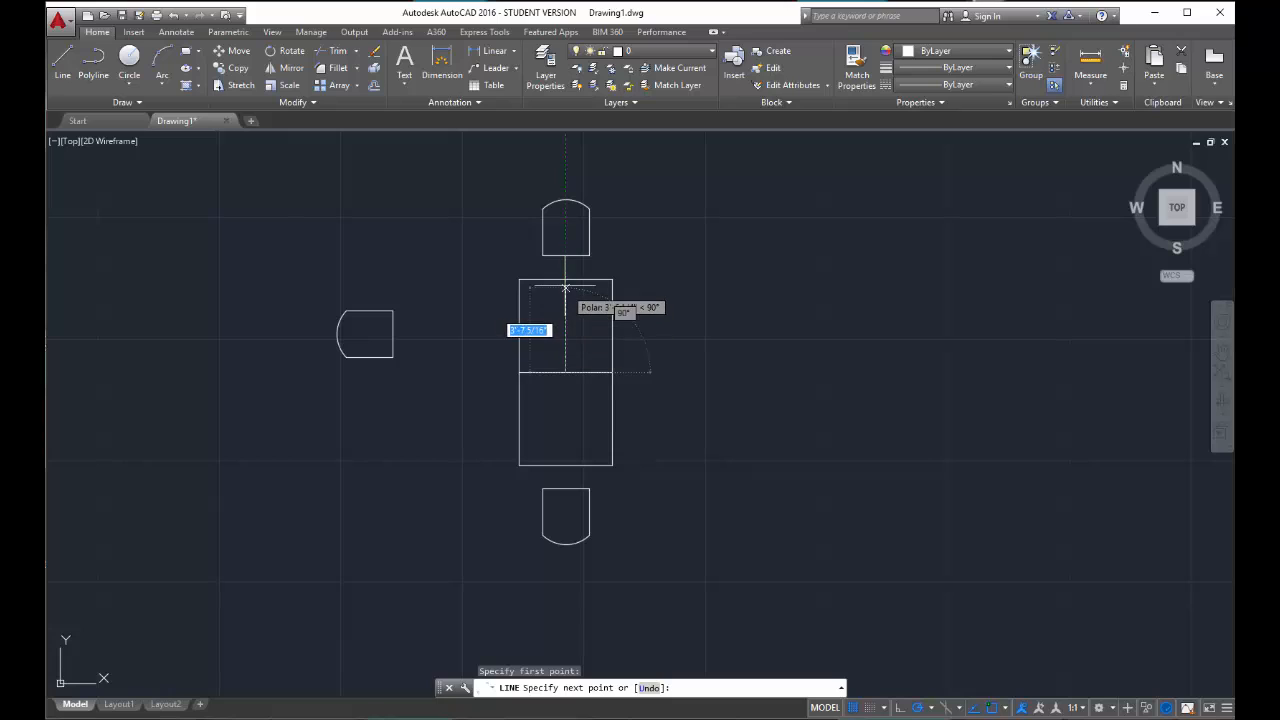
{"action": "left_click", "coordinate": [590, 285]}
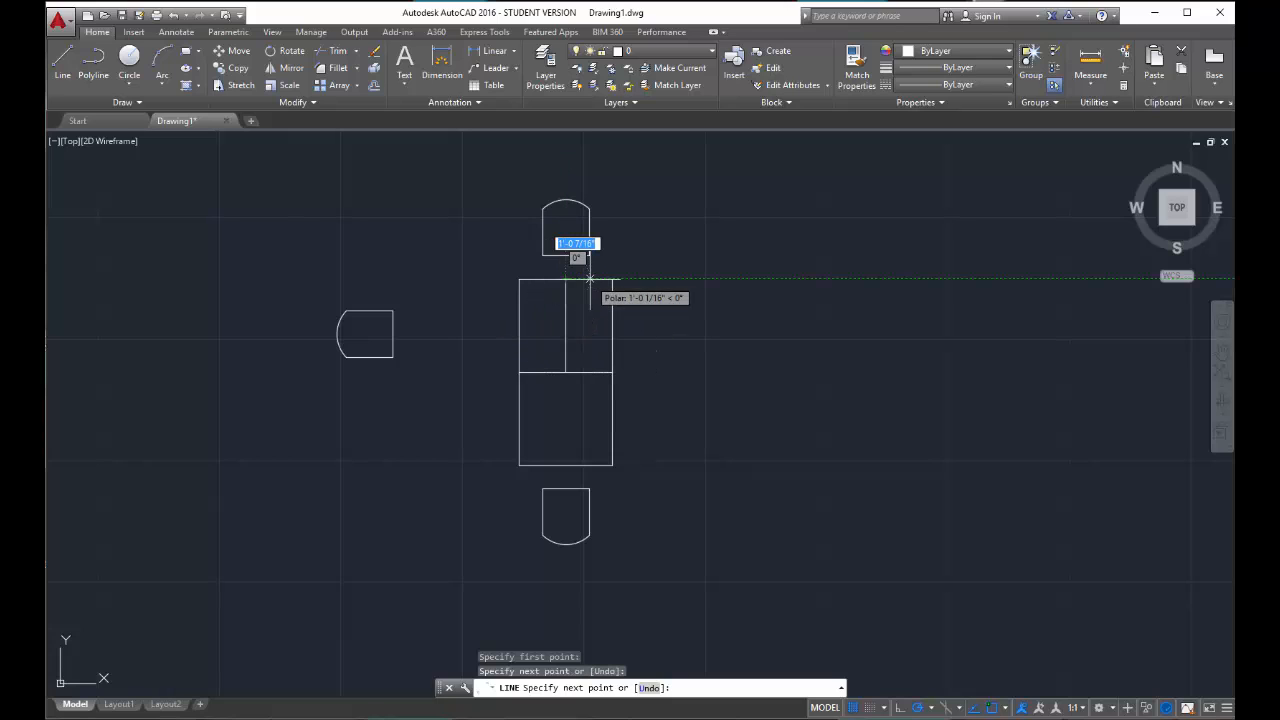
{"action": "key", "text": "Escape"}
Draw a horizontal guide line from the midpoint of the vertical guide line to the table's left side
{"action": "left_click", "coordinate": [66, 52]}
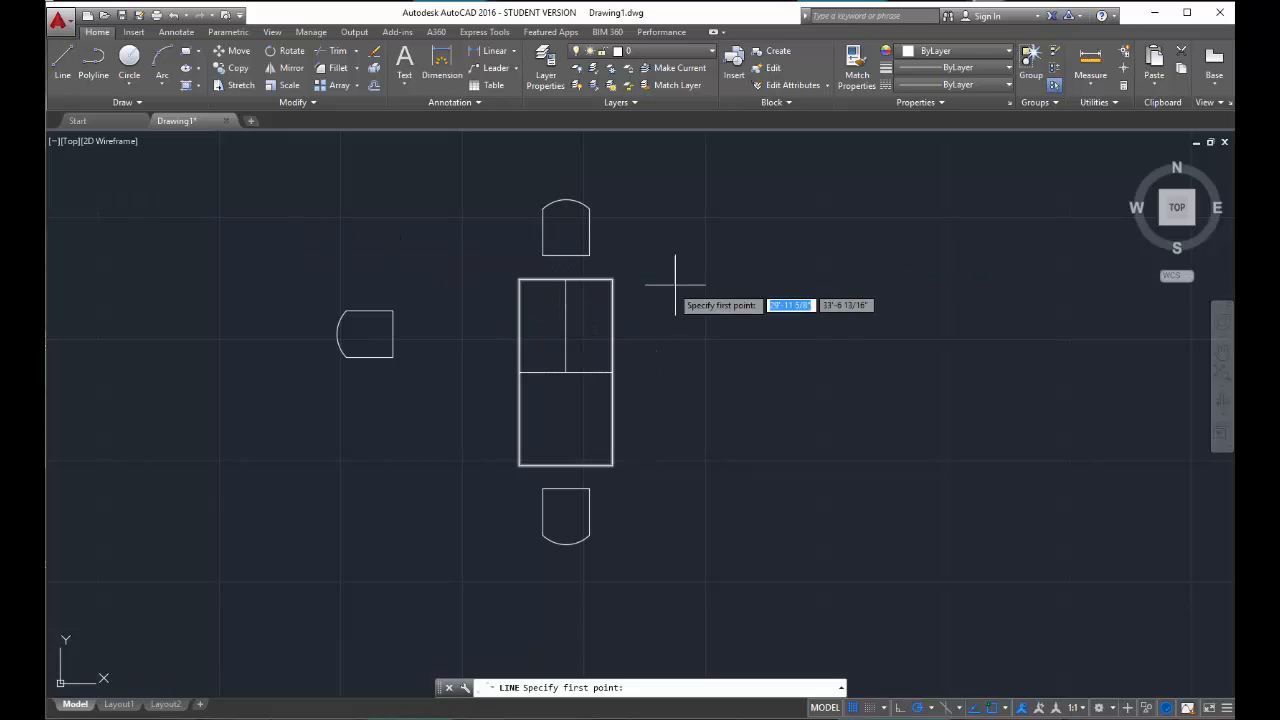
{"action": "left_click", "coordinate": [566, 326]}
{"action": "left_click", "coordinate": [519, 326]}
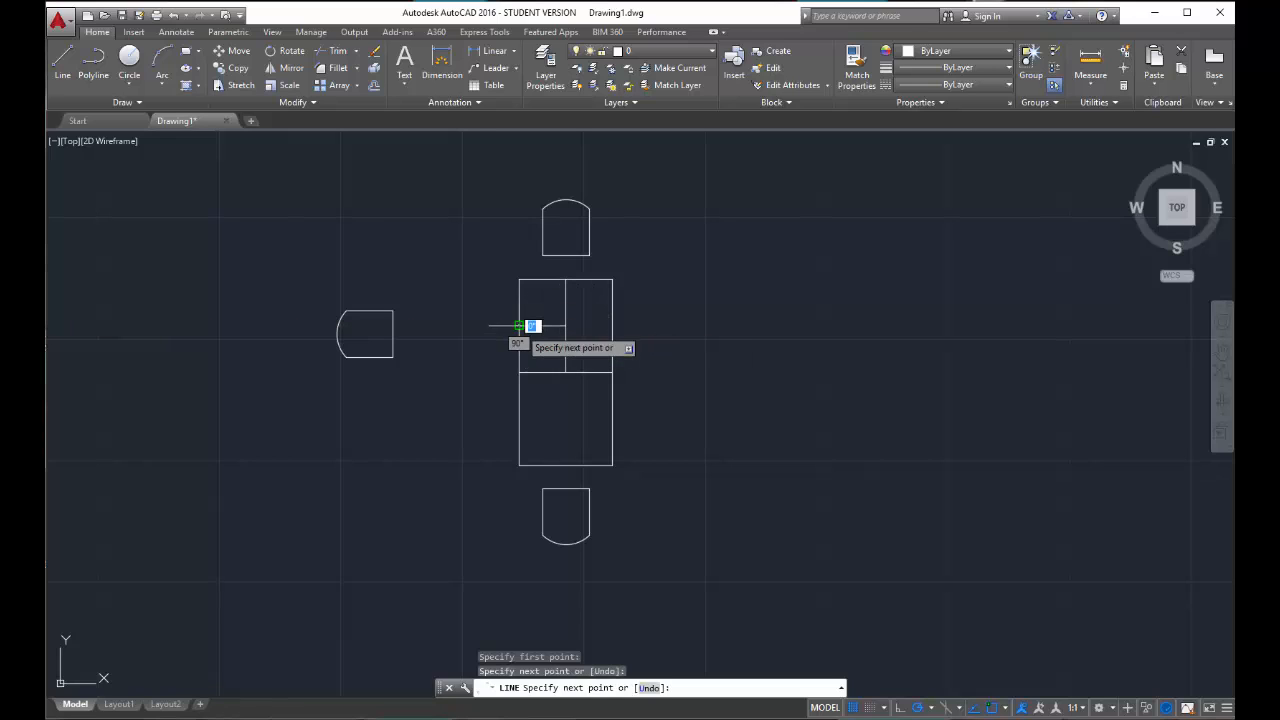
{"action": "key", "text": "Escape"}
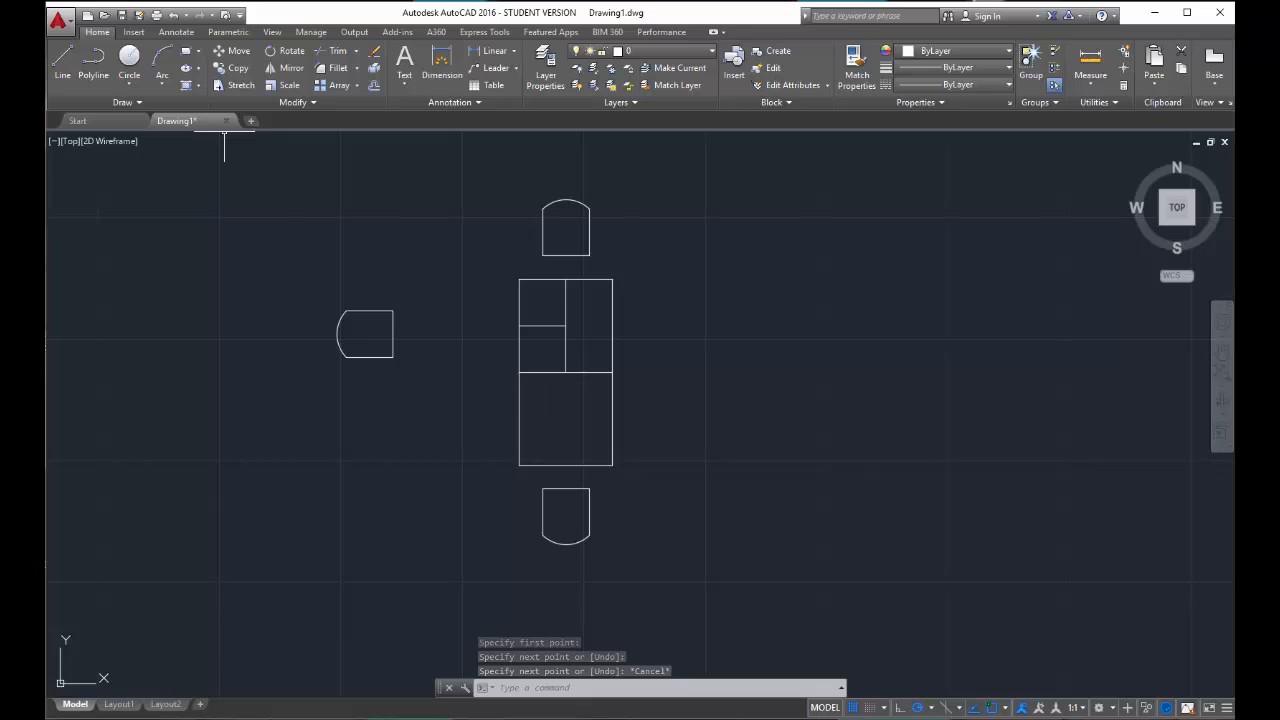
Draw a 1' guide line outward to the left from where the short guide line meets the table's left side
{"action": "left_click", "coordinate": [62, 62]}
{"action": "left_click", "coordinate": [519, 325]}
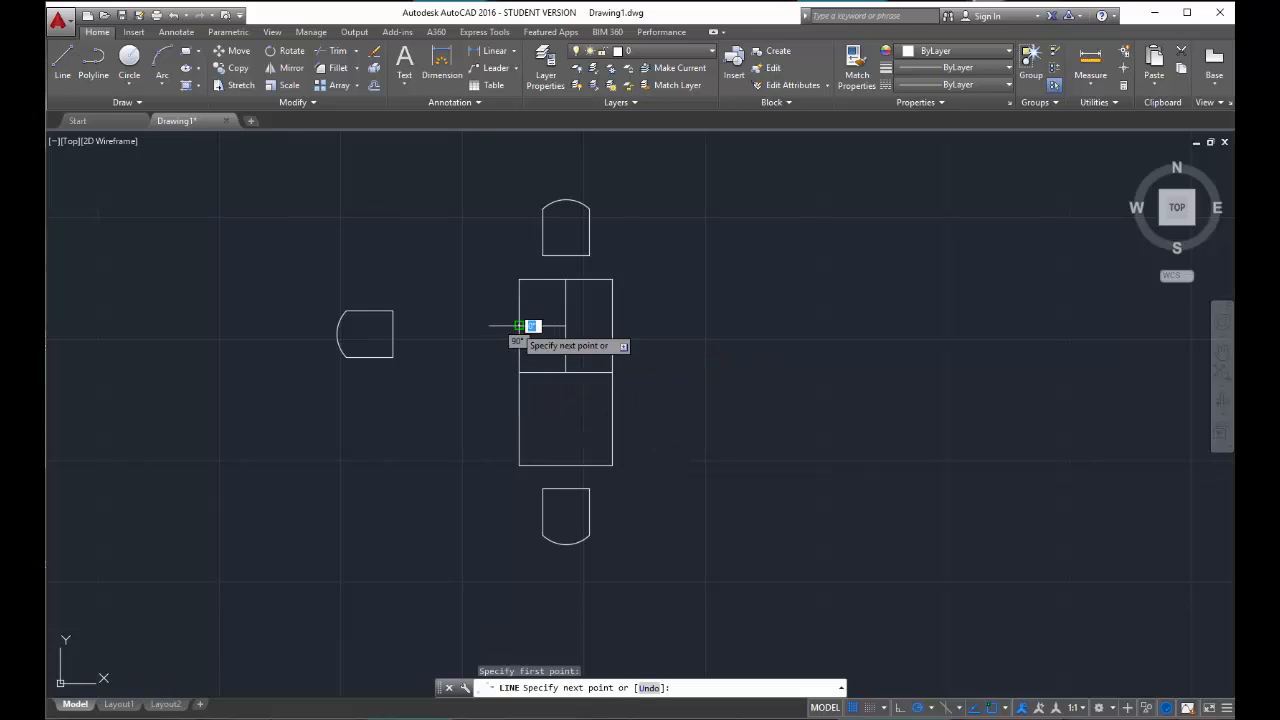
{"action": "type", "text": "1"}
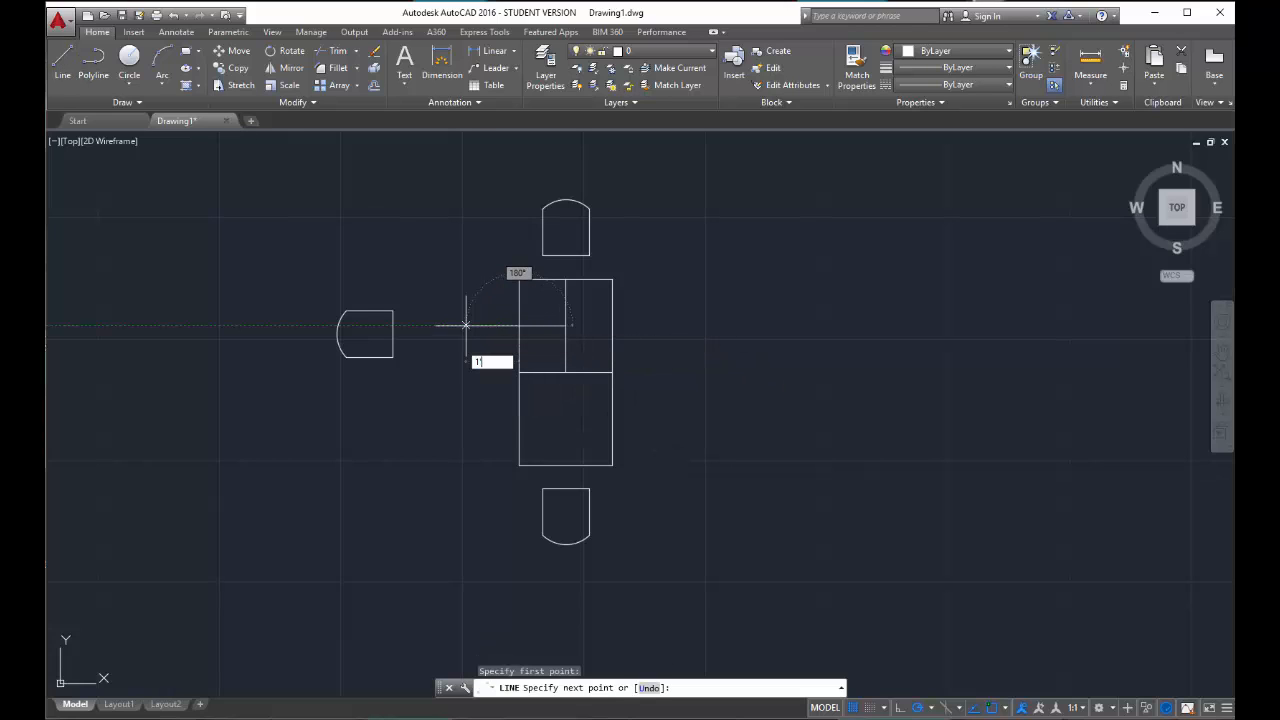
{"action": "key", "text": "Return"}
{"action": "key", "text": "Escape"}
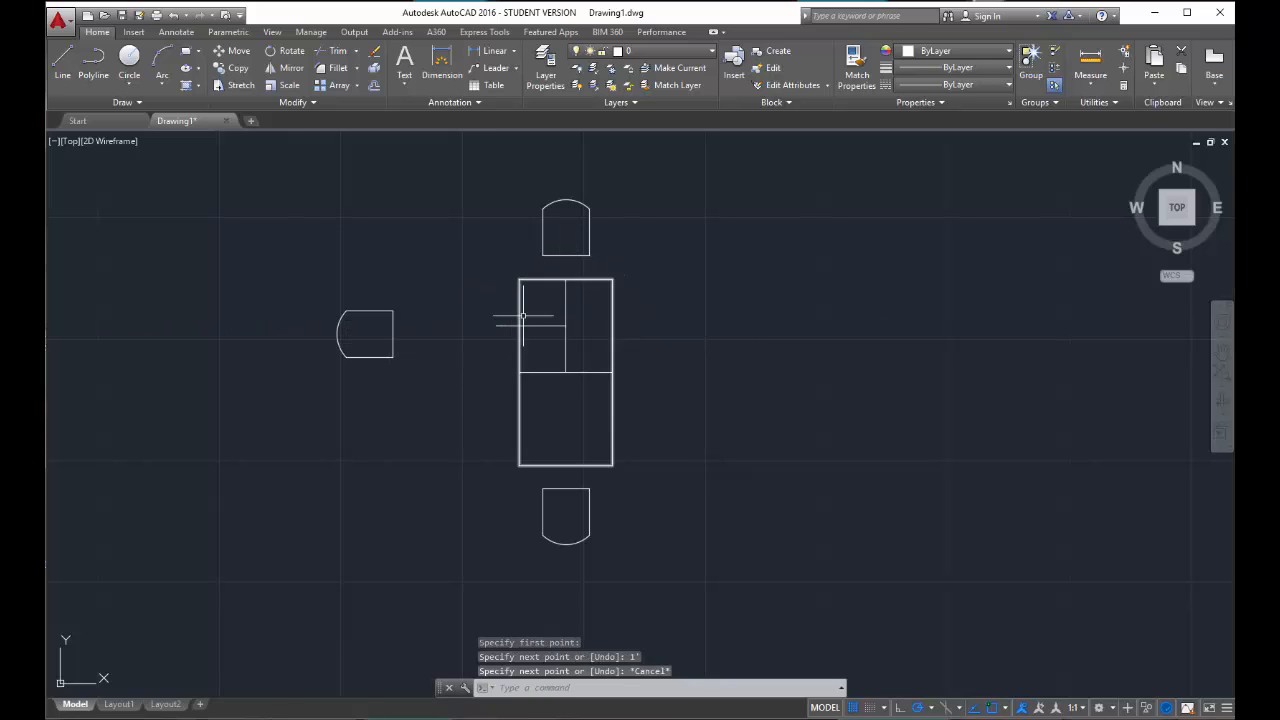
Move the rotated chair from the midpoint of its straight front edge onto the outer end of the 1' guide line
{"action": "left_click", "coordinate": [418, 374]}
{"action": "left_click", "coordinate": [315, 275]}
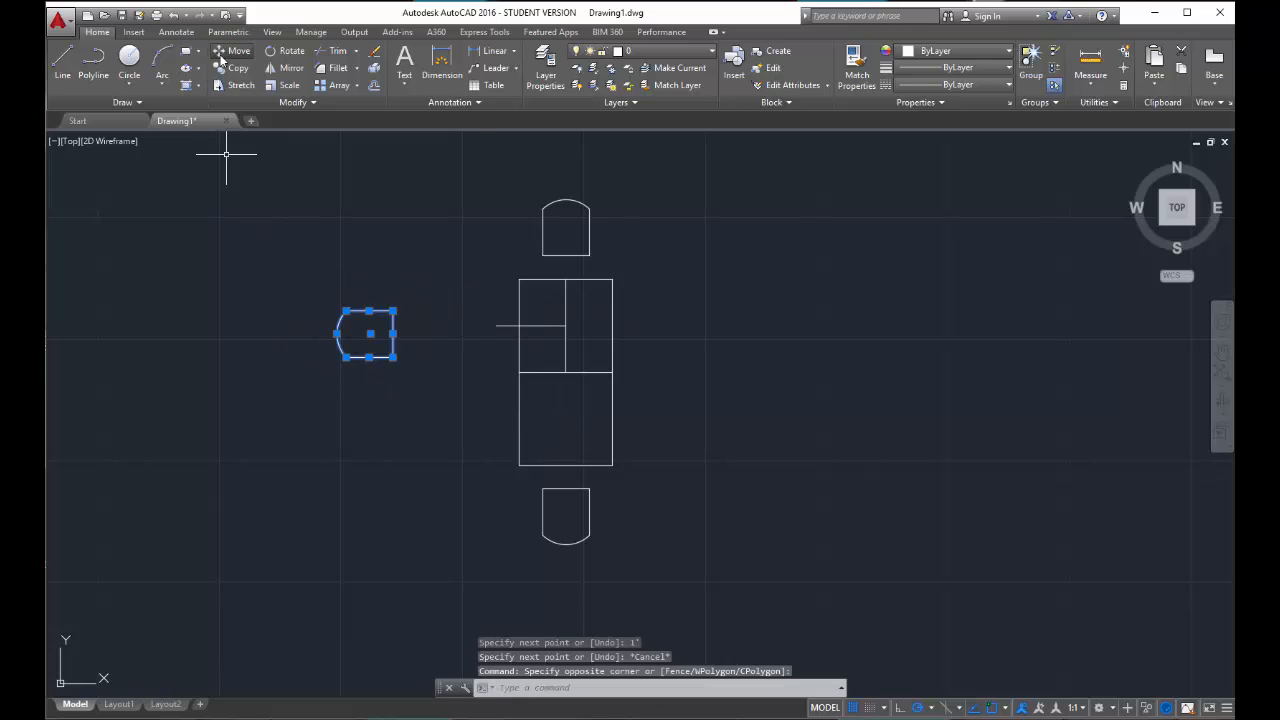
{"action": "left_click", "coordinate": [232, 50]}
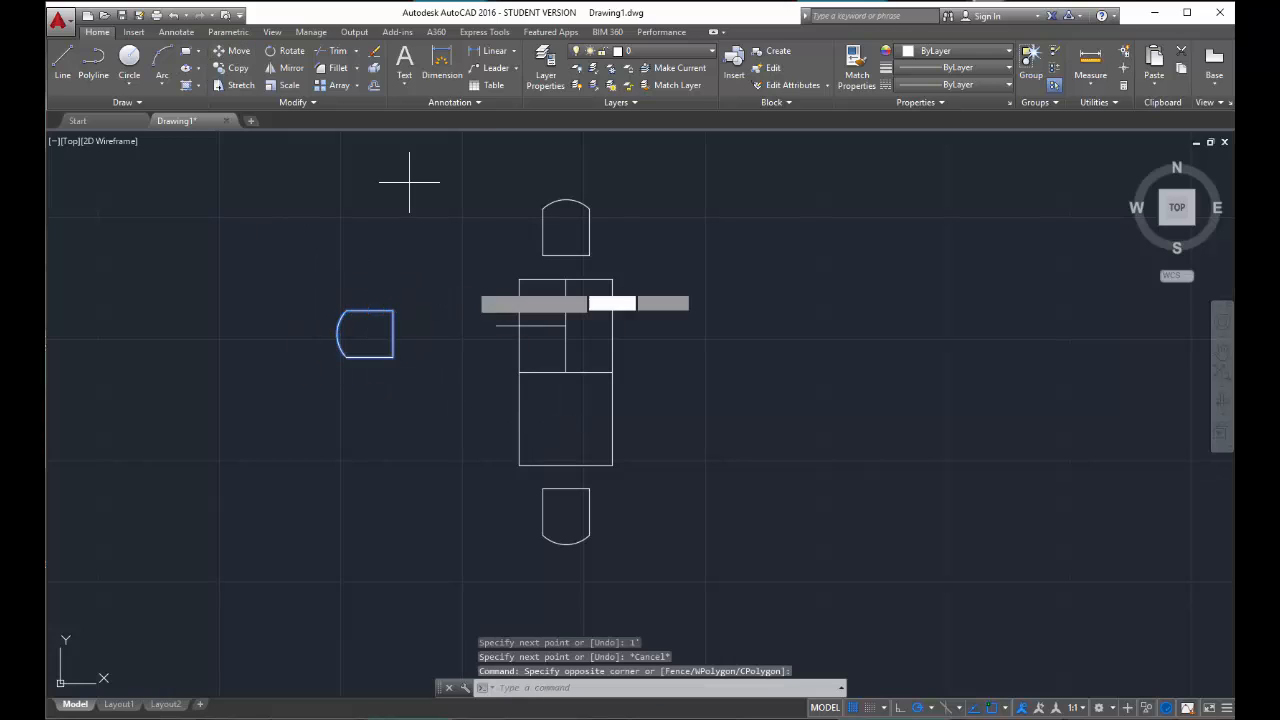
{"action": "left_click", "coordinate": [396, 332]}
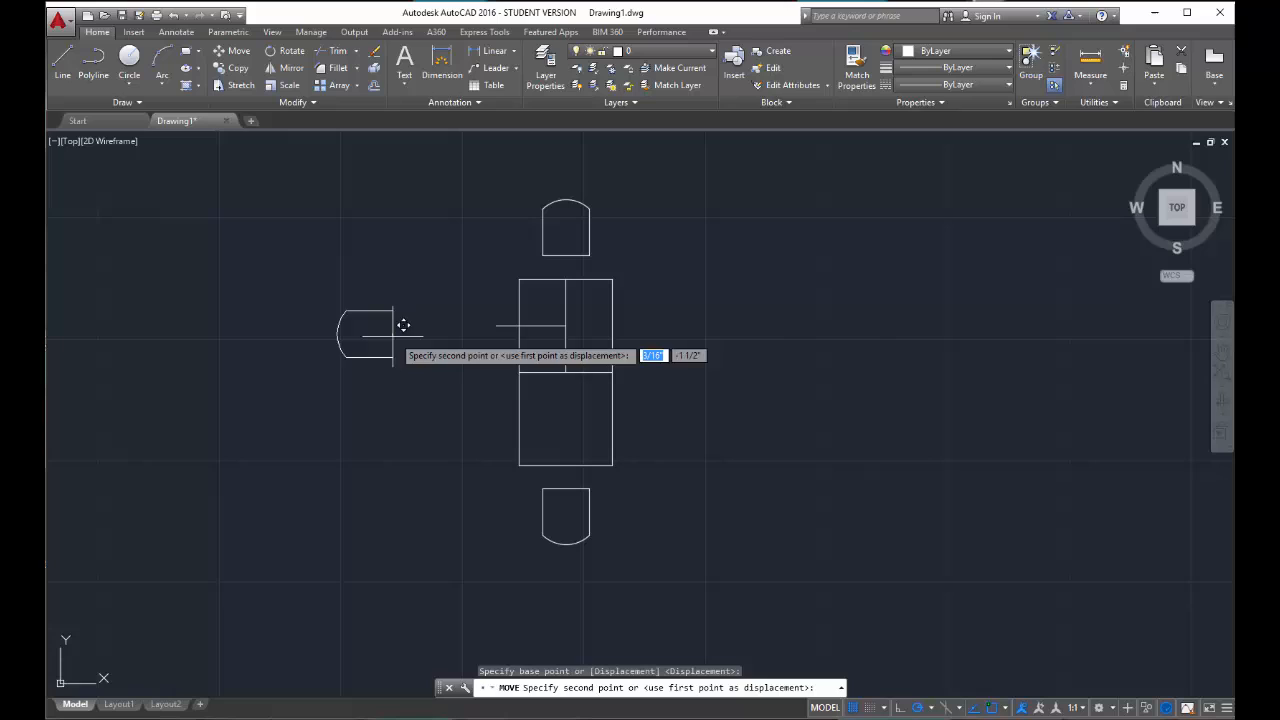
{"action": "left_click", "coordinate": [496, 325]}
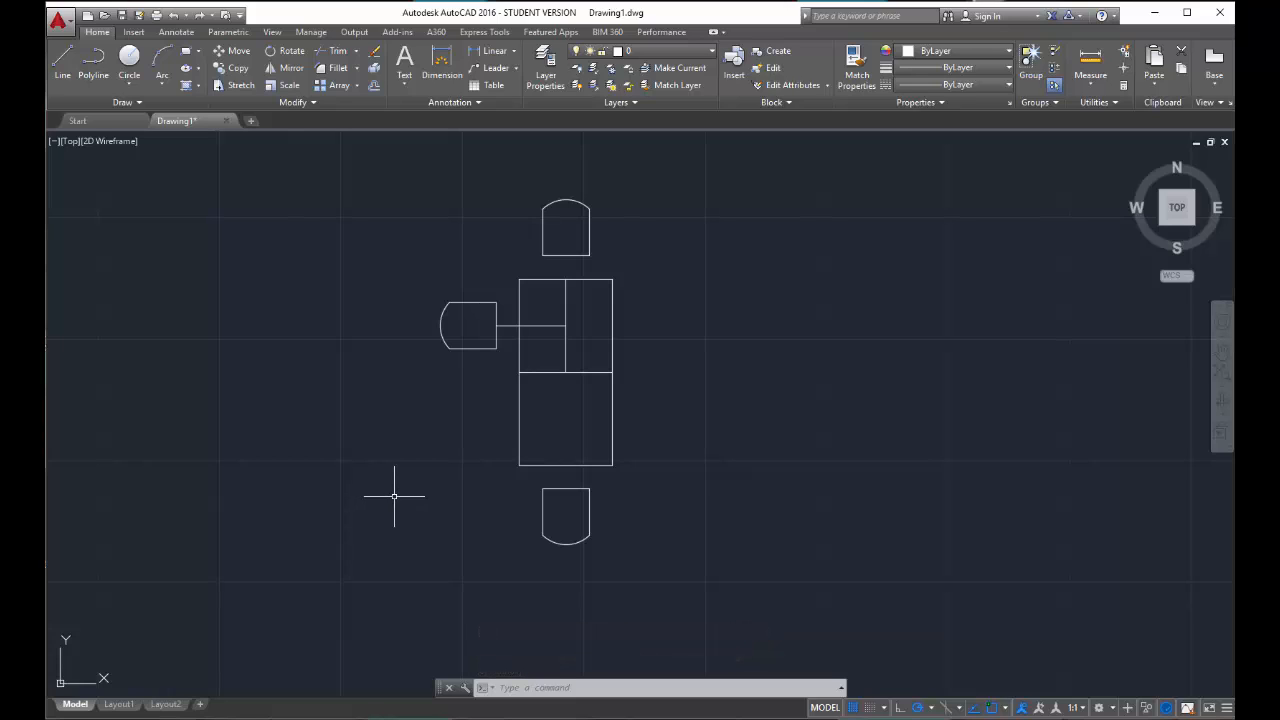
Erase the three guide lines inside the table and the 1' guide line between the table and the left chair
{"action": "left_click", "coordinate": [592, 384]}
{"action": "left_click", "coordinate": [546, 311]}
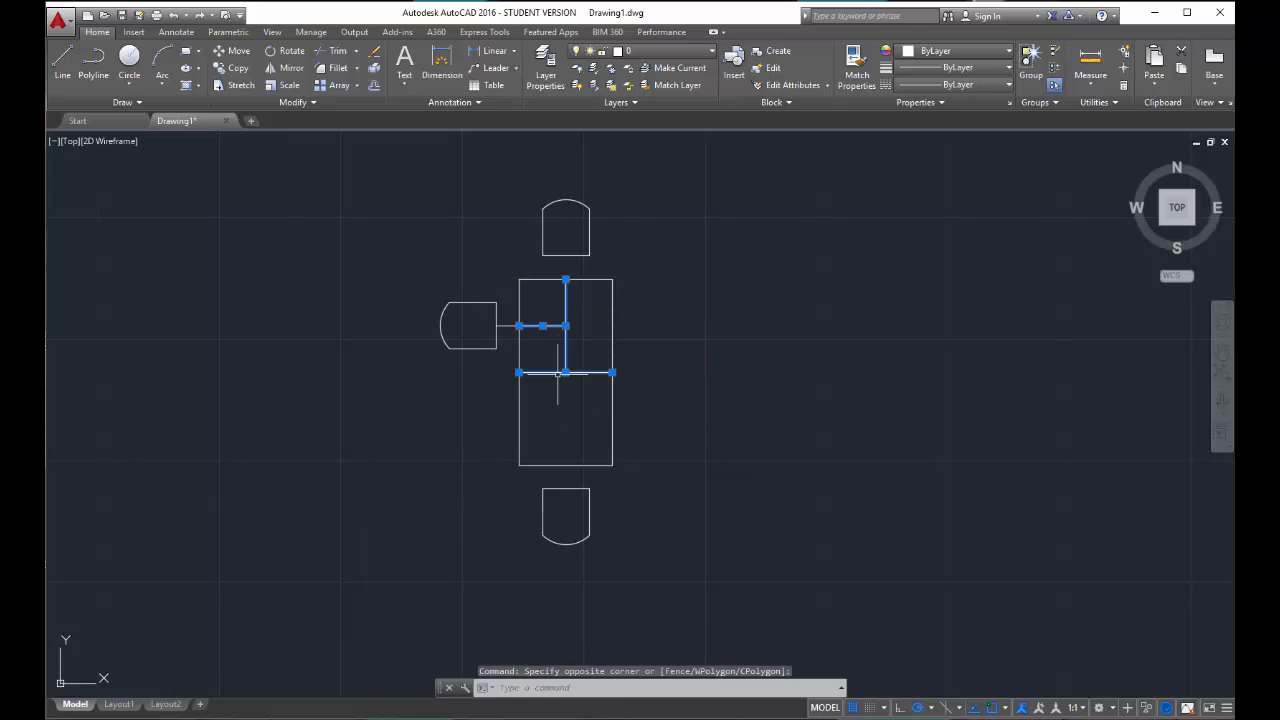
{"action": "key", "text": "Delete"}
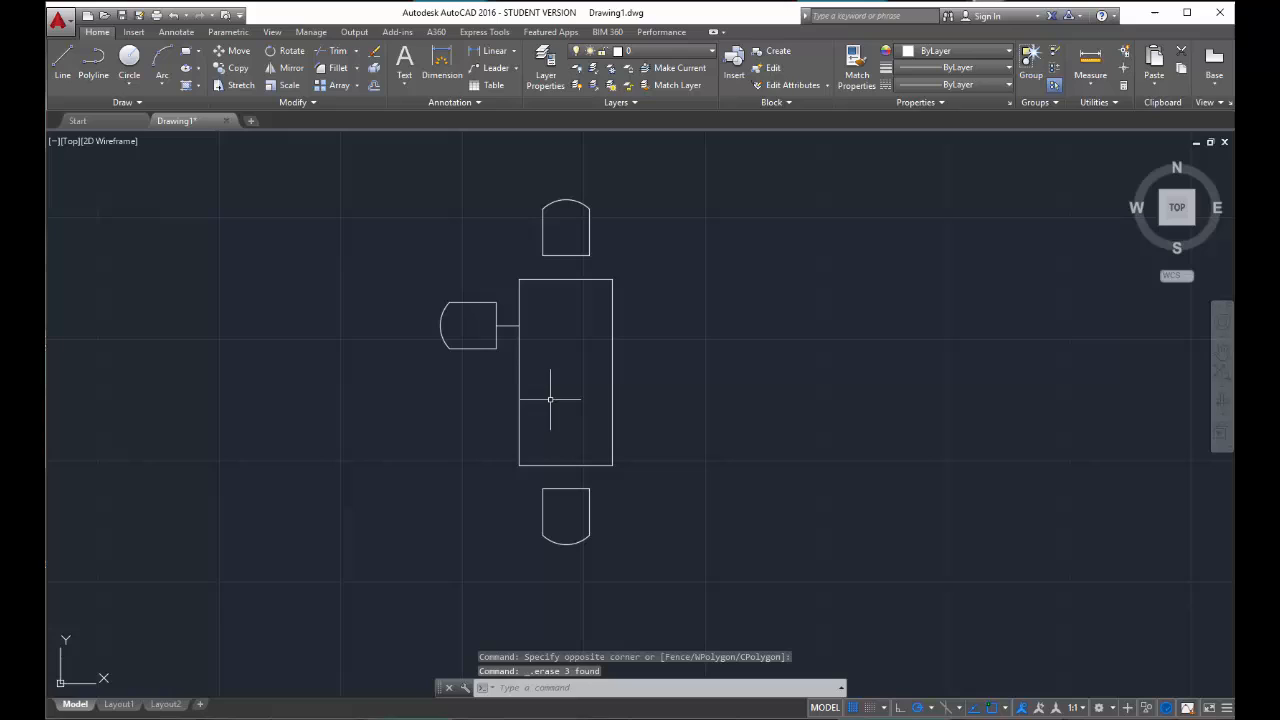
{"action": "left_click", "coordinate": [507, 325]}
{"action": "key", "text": "Delete"}
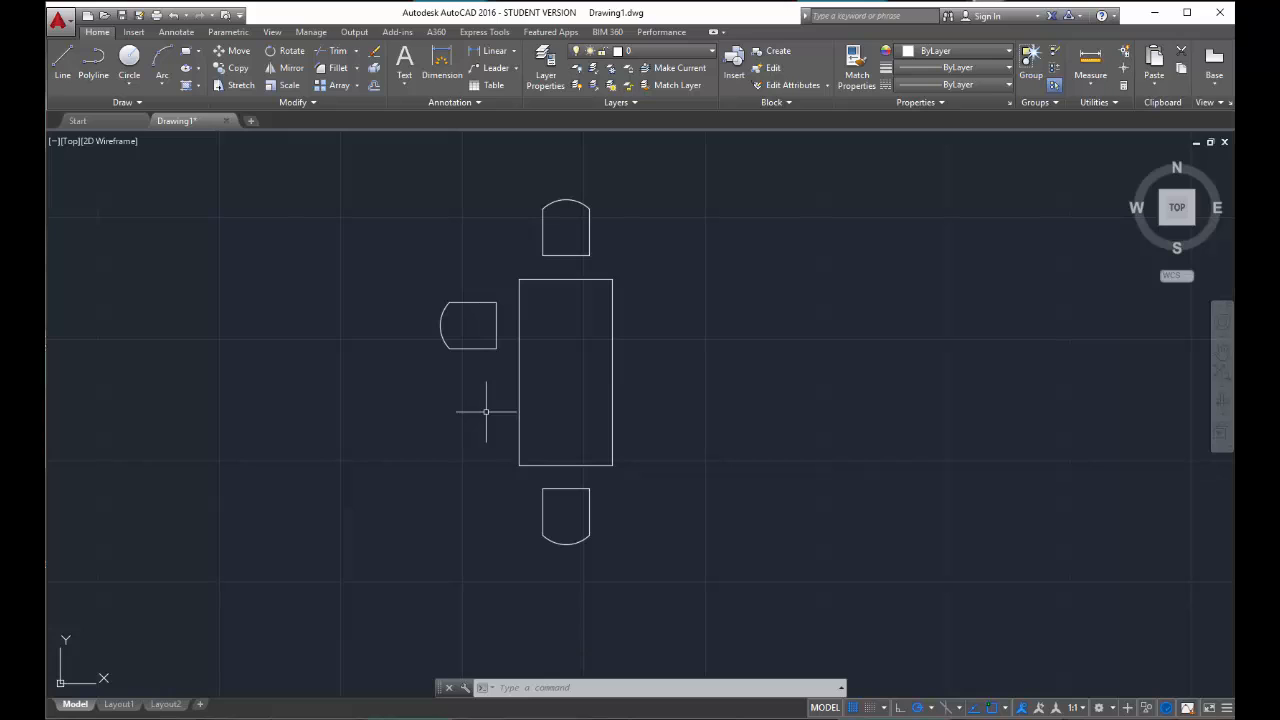
Mirror the left chair to the table's lower half across the horizontal line through the left side's midpoint, keeping the original
{"action": "left_click", "coordinate": [509, 362]}
{"action": "left_click", "coordinate": [383, 277]}
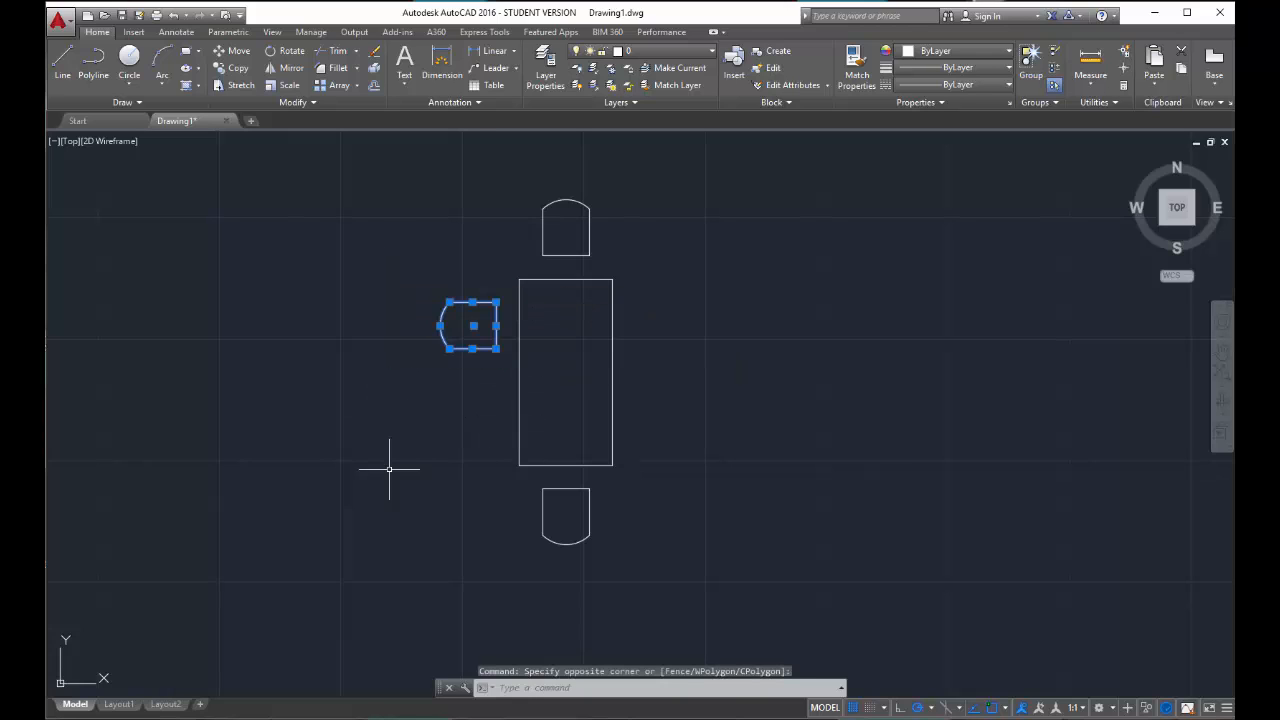
{"action": "left_click", "coordinate": [287, 68]}
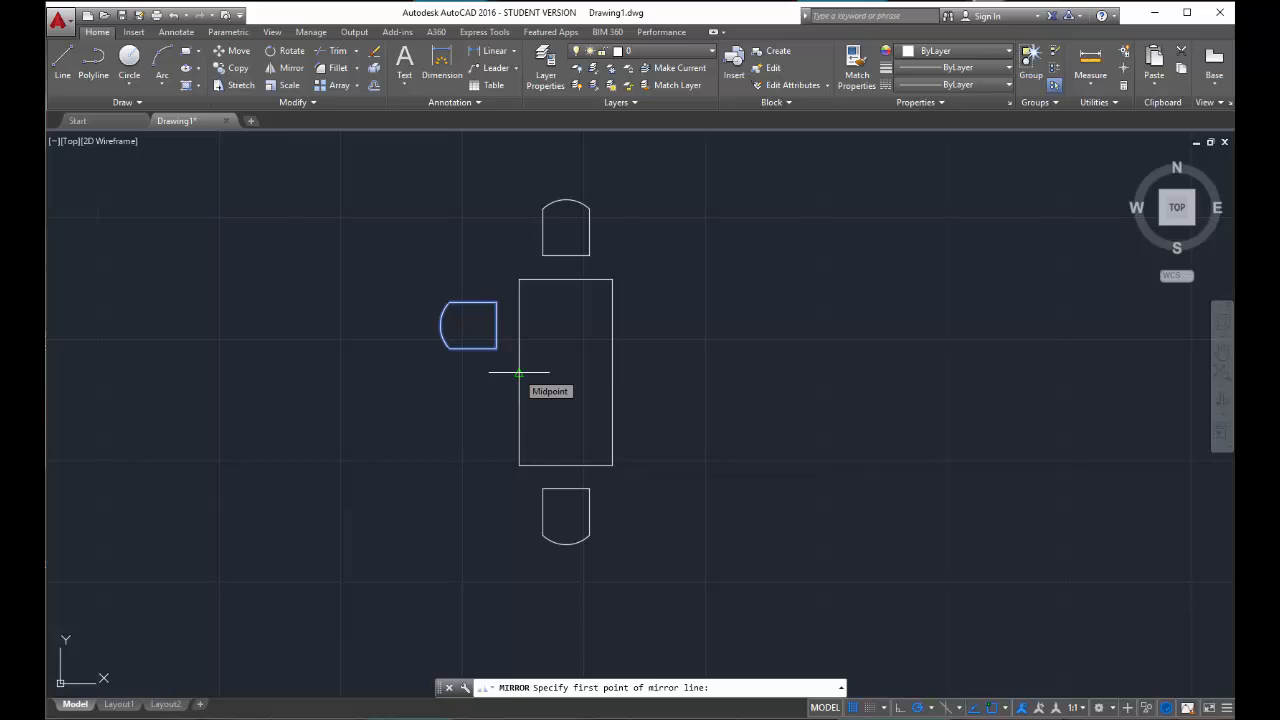
{"action": "left_click", "coordinate": [519, 372]}
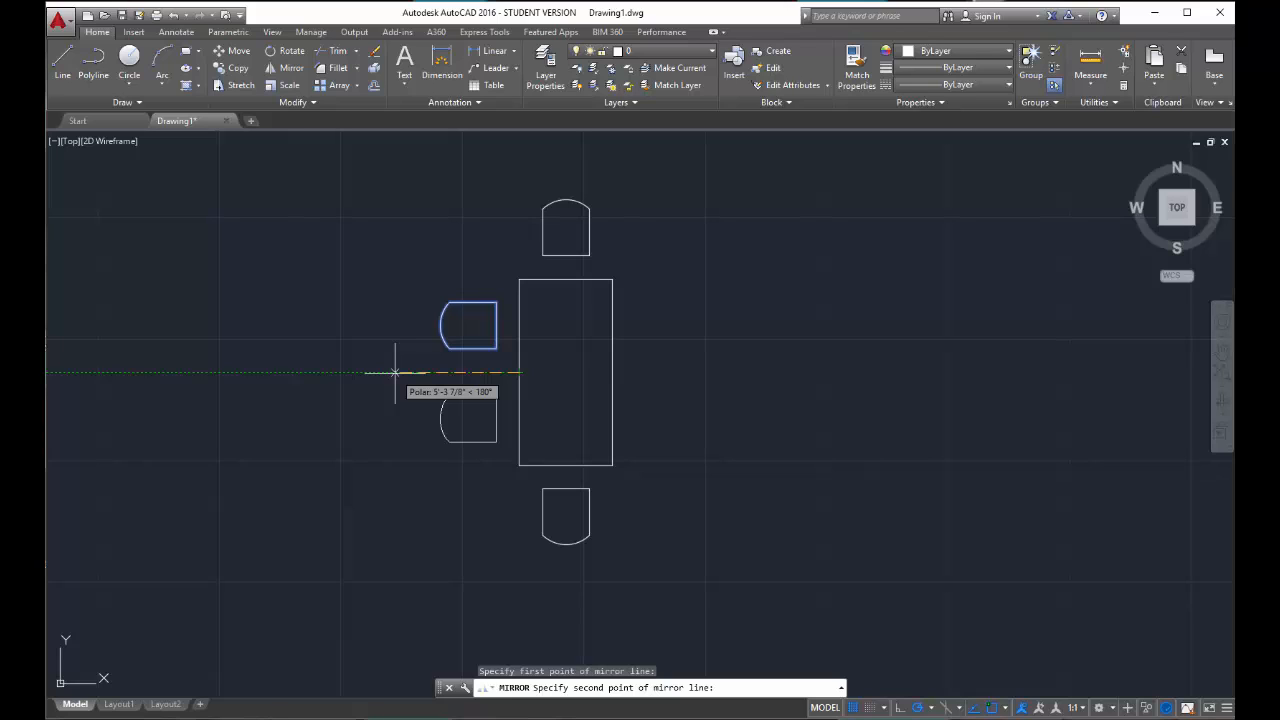
{"action": "left_click", "coordinate": [572, 373]}
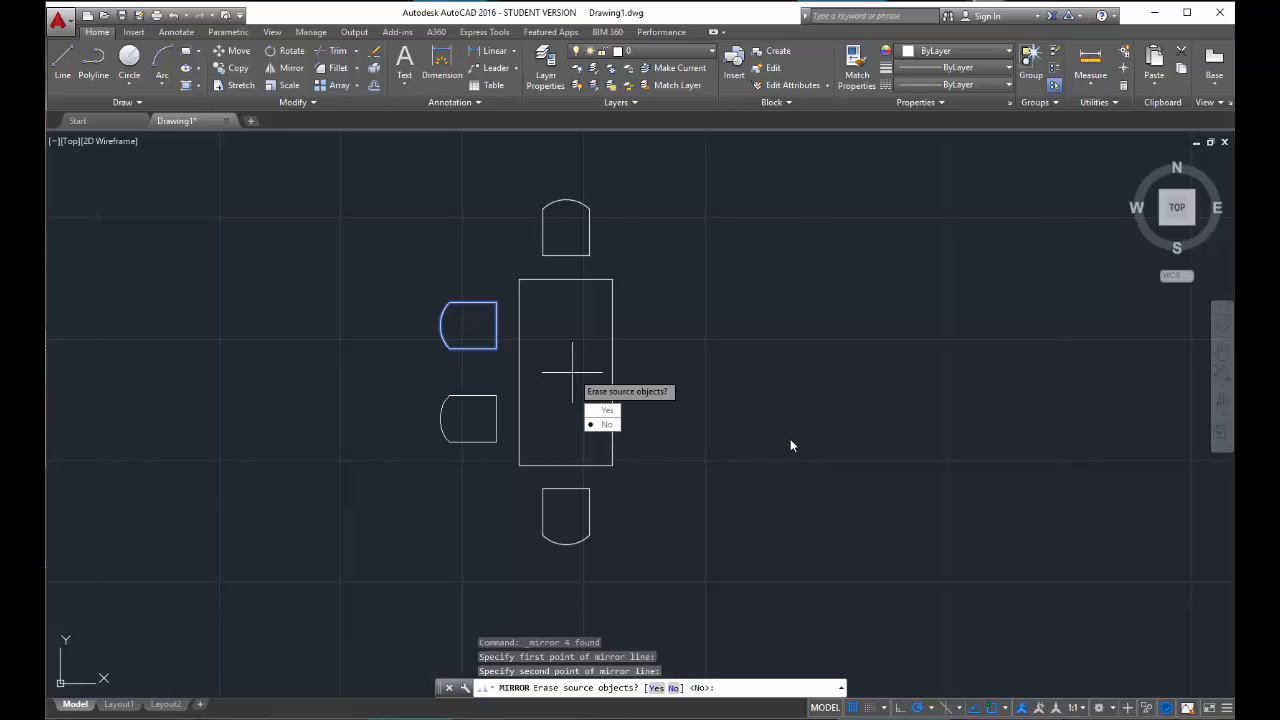
{"action": "left_click", "coordinate": [608, 425]}
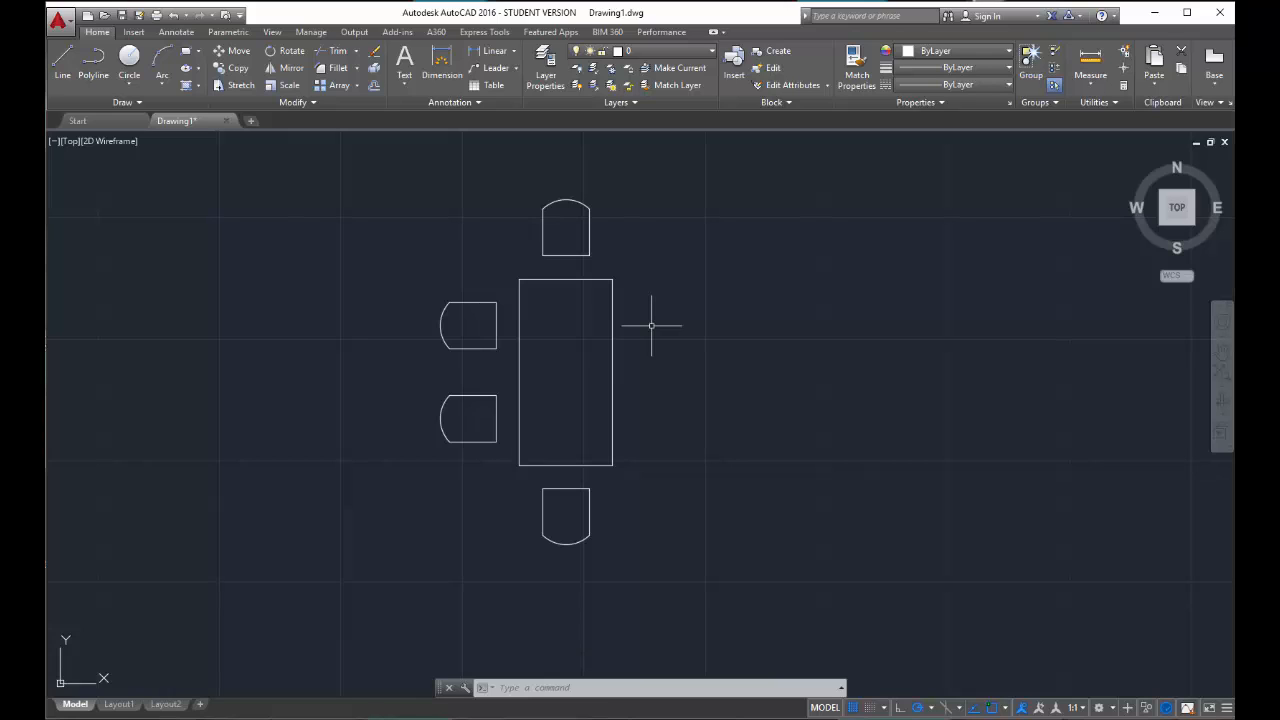
Mirror both left chairs to the table's right side across the line through its top and bottom edge midpoints, keeping the originals
{"action": "left_click", "coordinate": [507, 458]}
{"action": "left_click", "coordinate": [289, 262]}
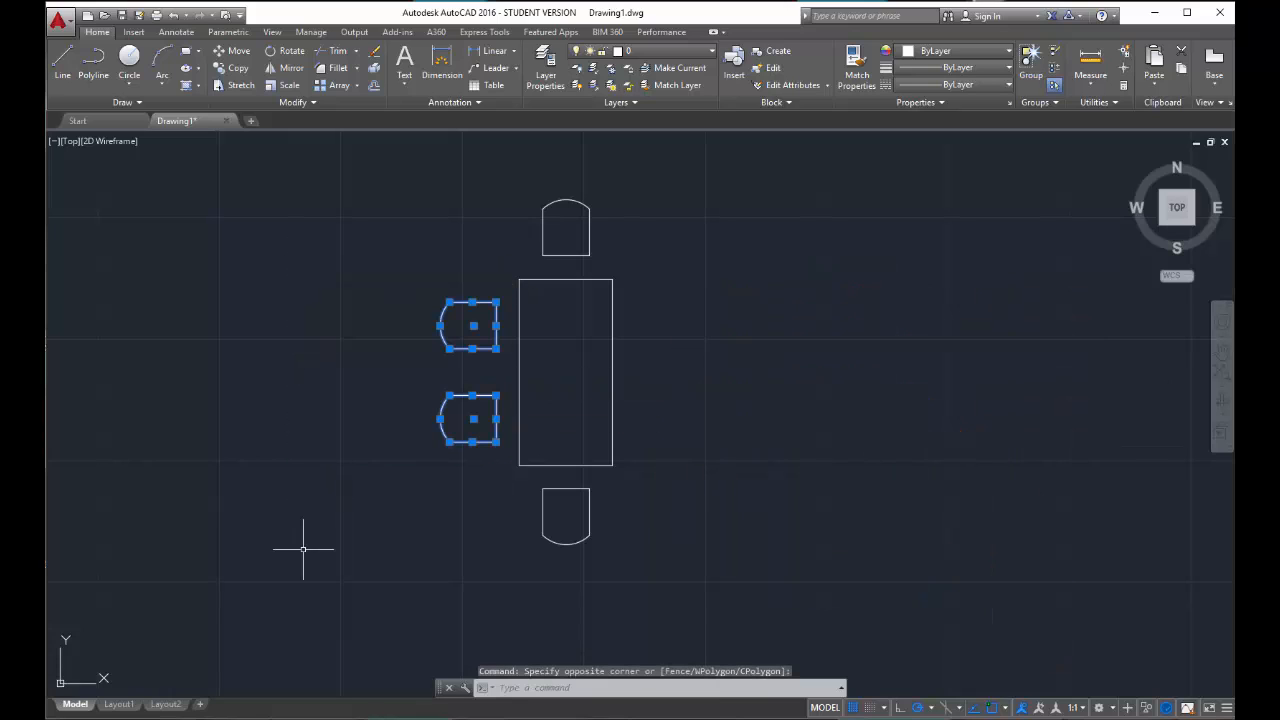
{"action": "left_click", "coordinate": [285, 68]}
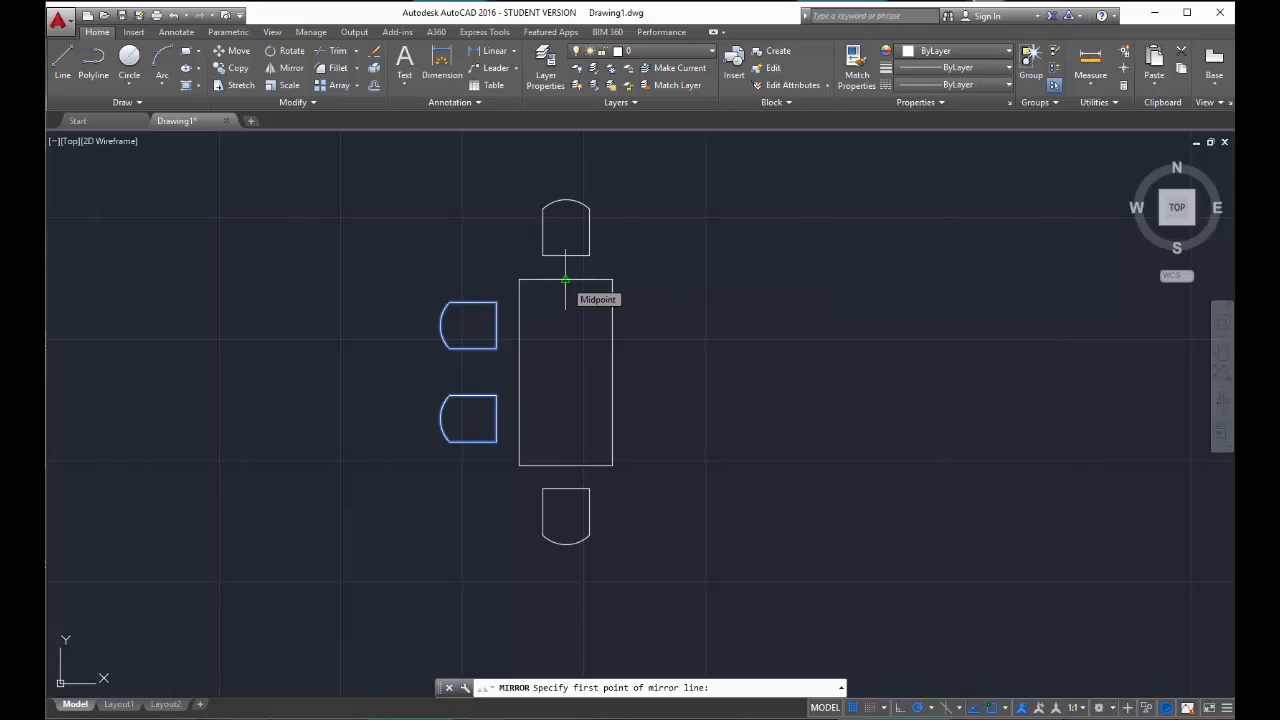
{"action": "left_click", "coordinate": [565, 280]}
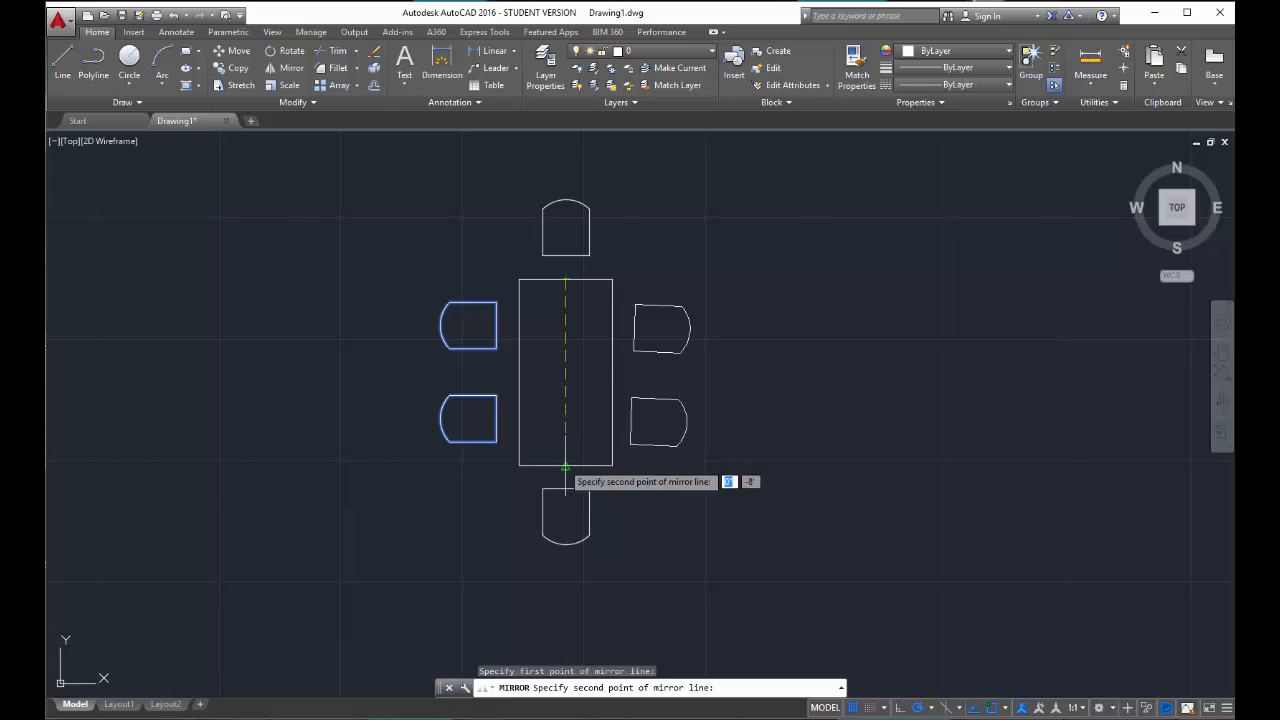
{"action": "left_click", "coordinate": [565, 466]}
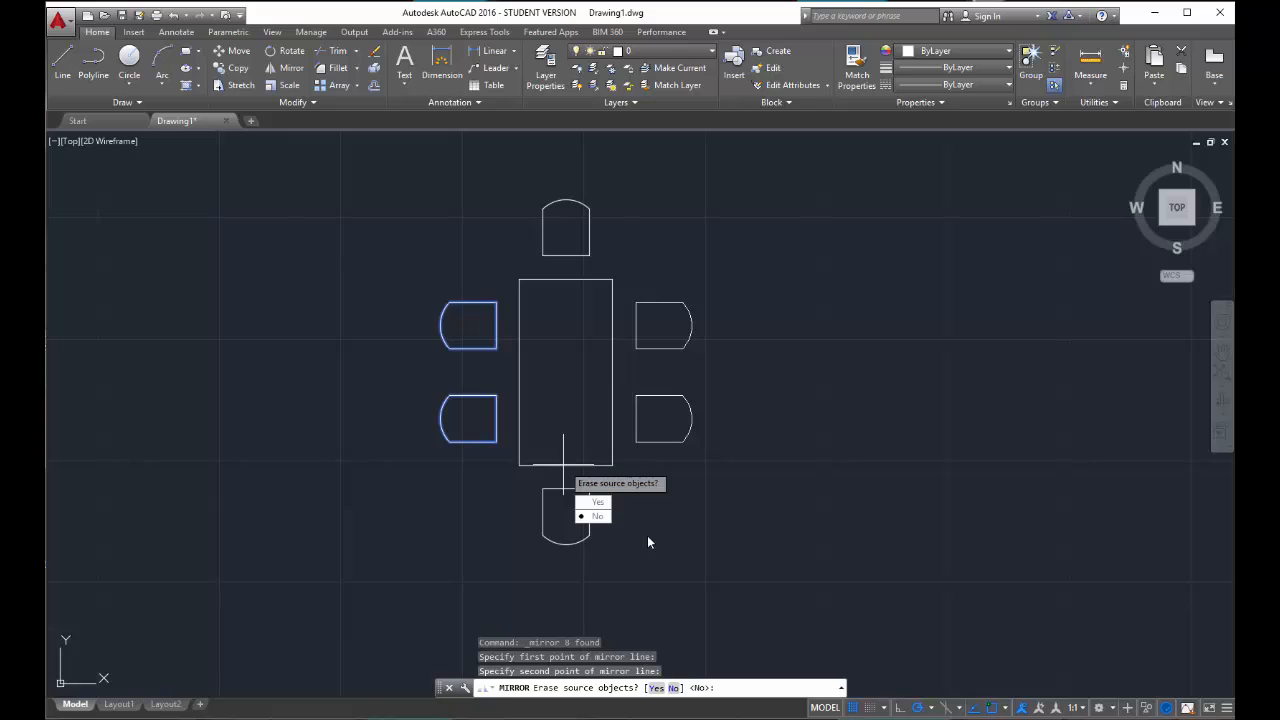
{"action": "left_click", "coordinate": [595, 516]}
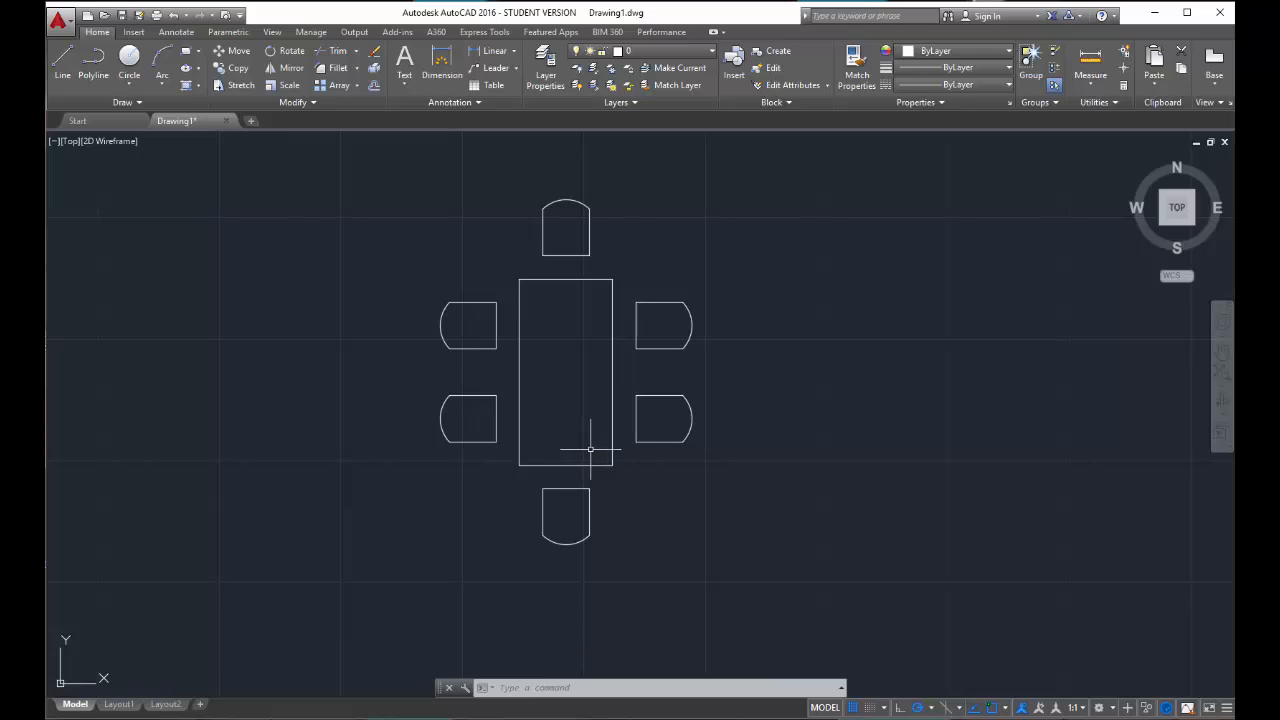
Offset the table rectangle 6" inward to form an inner border
{"action": "left_click", "coordinate": [594, 283]}
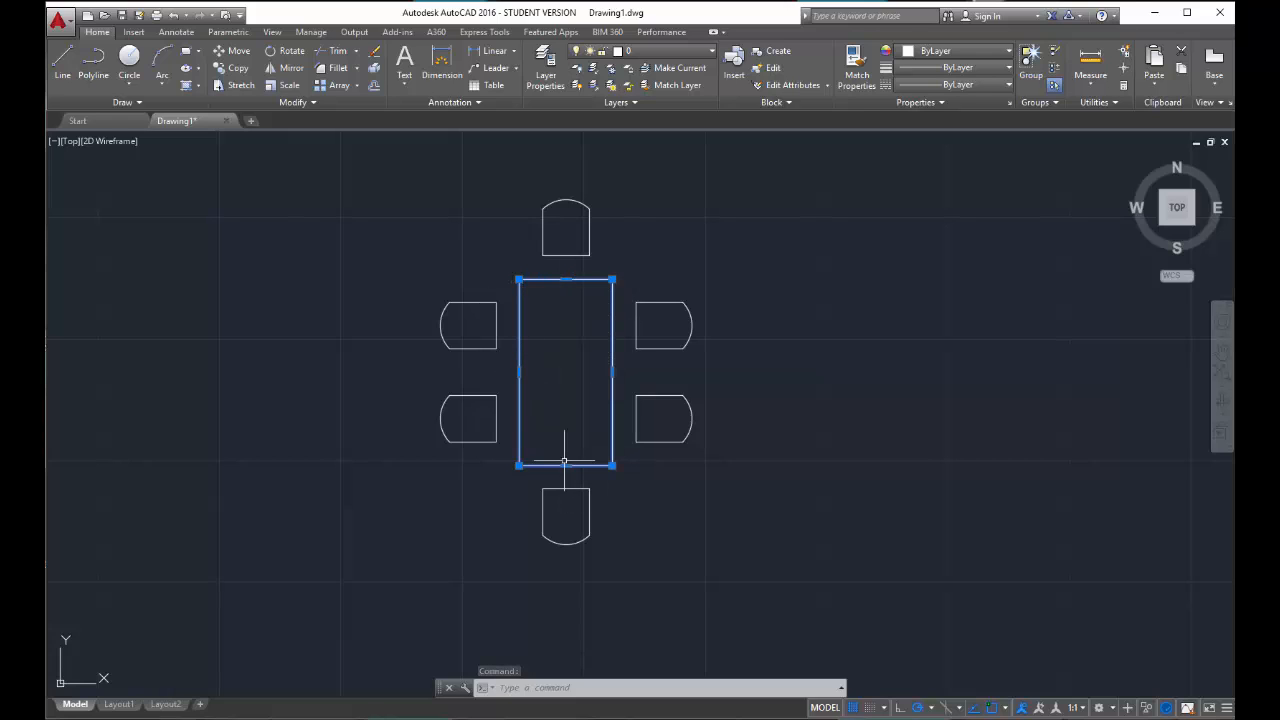
{"action": "scroll", "coordinate": [772, 332], "scroll_direction": "up", "scroll_amount": 2}
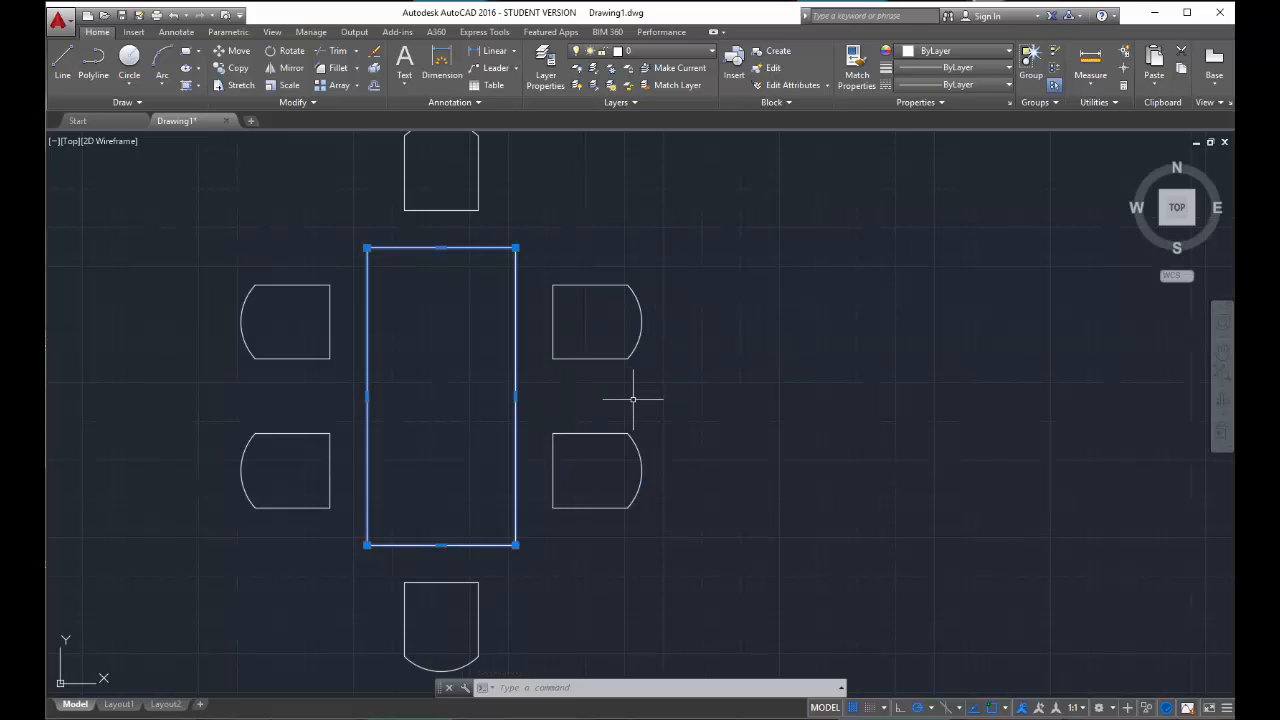
{"action": "middle_click_drag", "start_coordinate": [636, 400], "coordinate": [692, 404]}
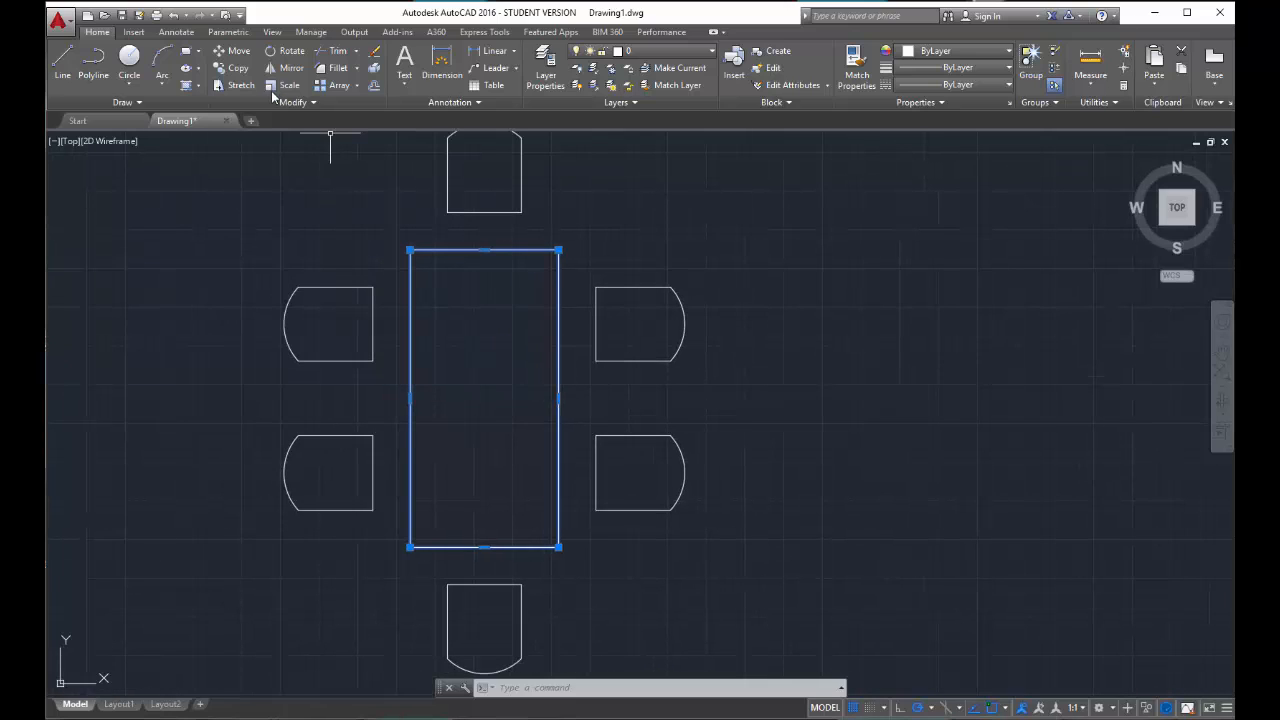
{"action": "left_click", "coordinate": [373, 86]}
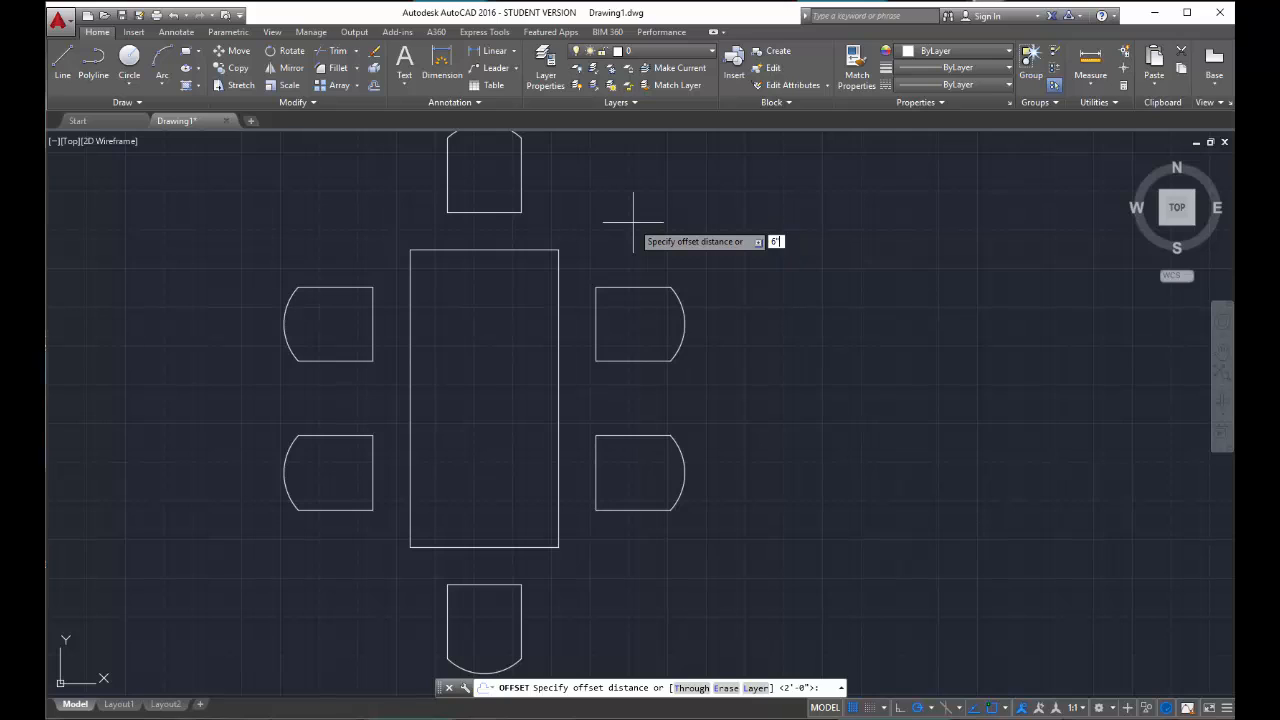
{"action": "key", "text": "Return"}
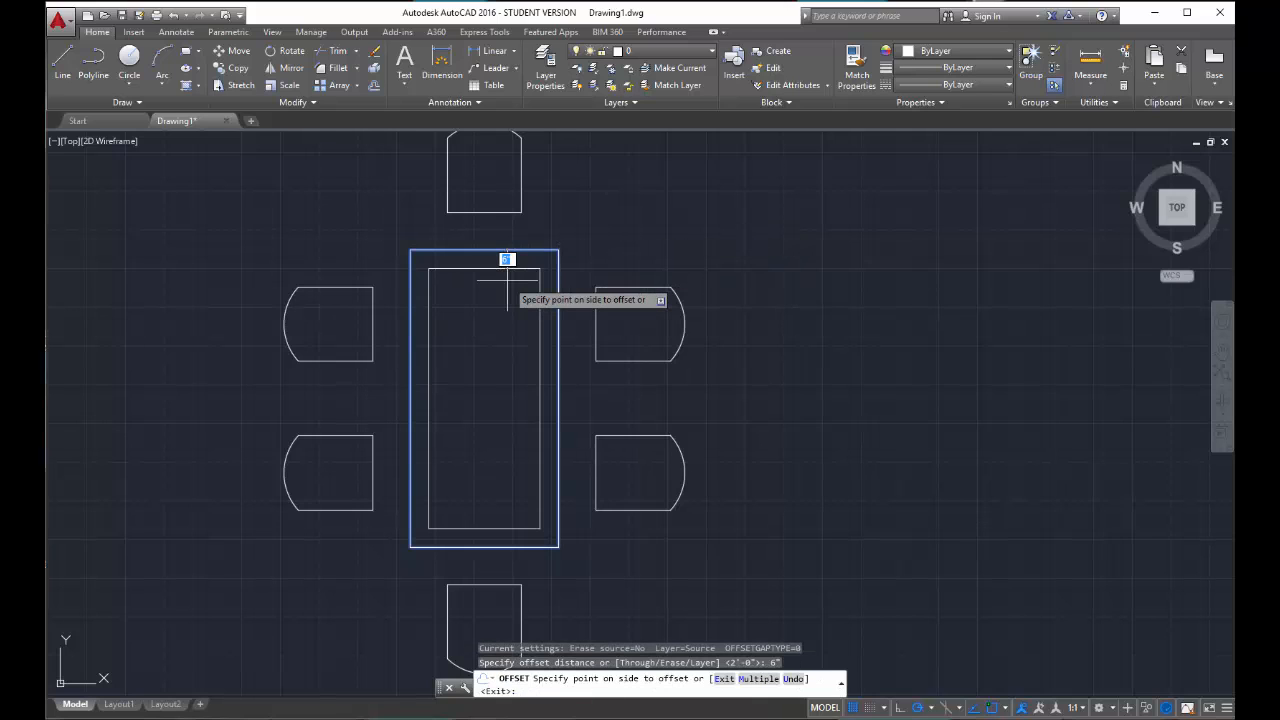
{"action": "left_click", "coordinate": [507, 282]}
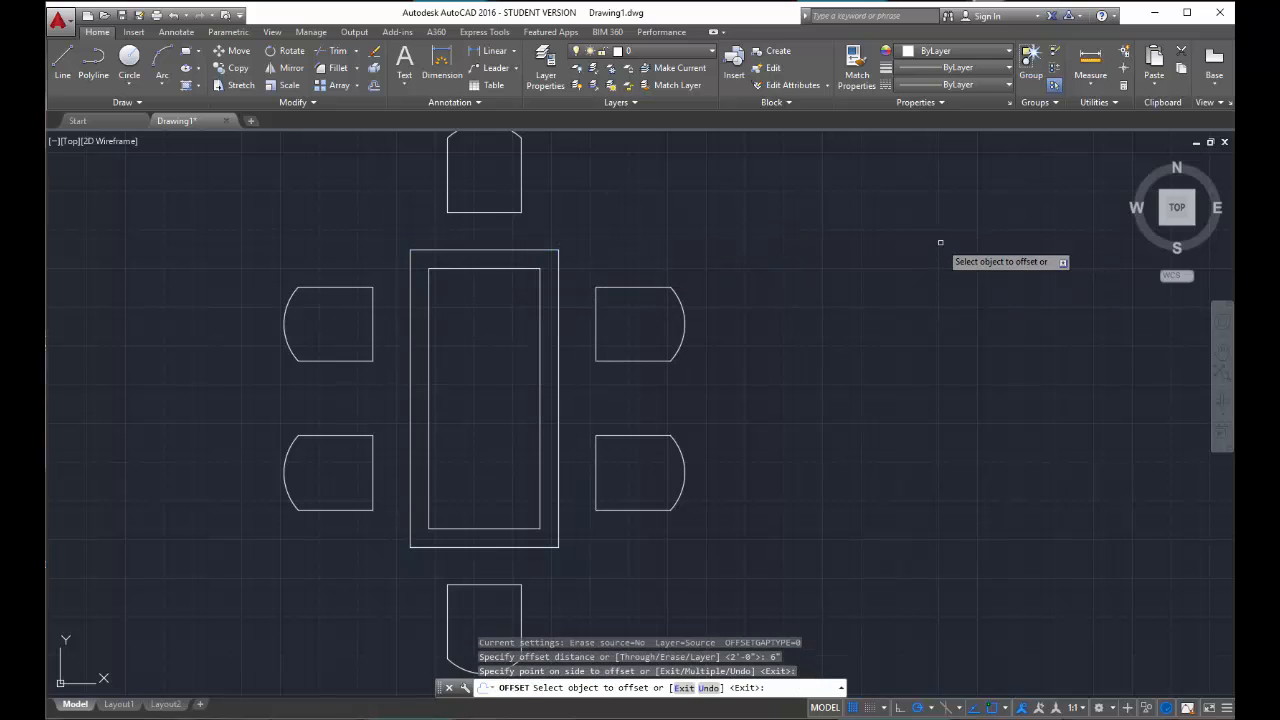
Draw two short lines from the inner rectangle's upper-left corner, one straight up and one straight left to the table's outer edges
{"action": "left_click", "coordinate": [62, 60]}
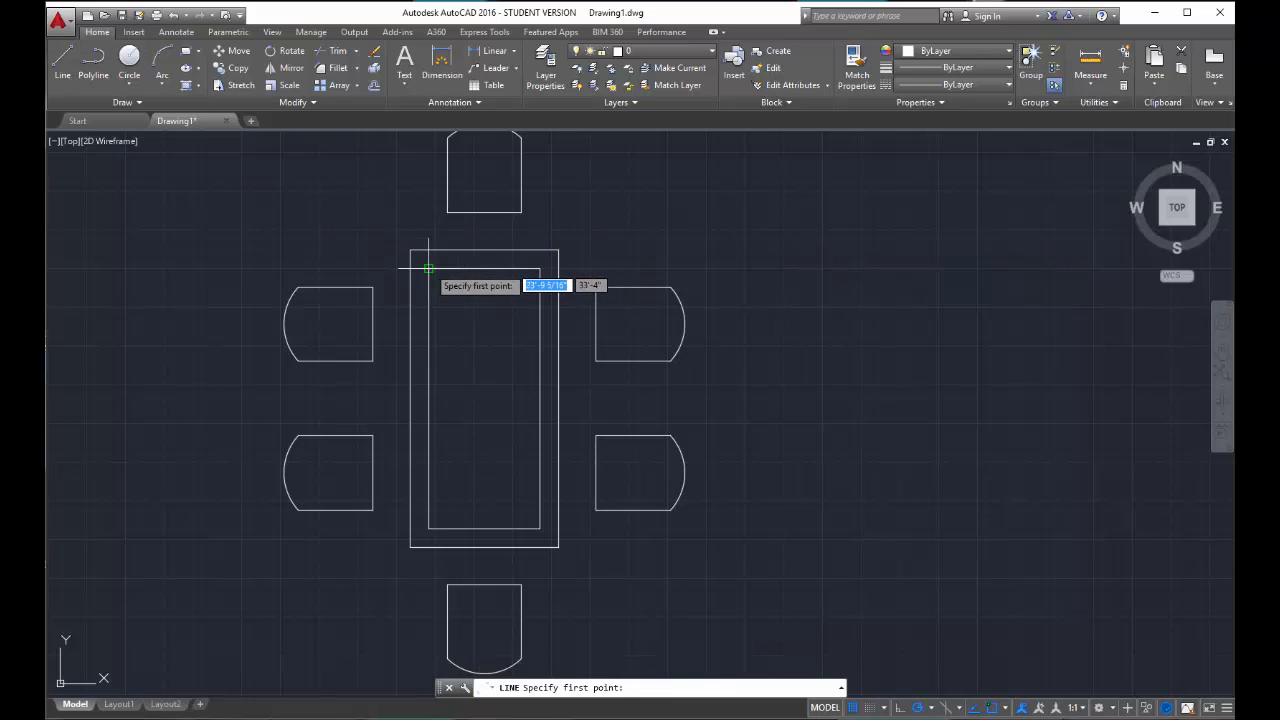
{"action": "left_click", "coordinate": [428, 269]}
{"action": "left_click", "coordinate": [428, 250]}
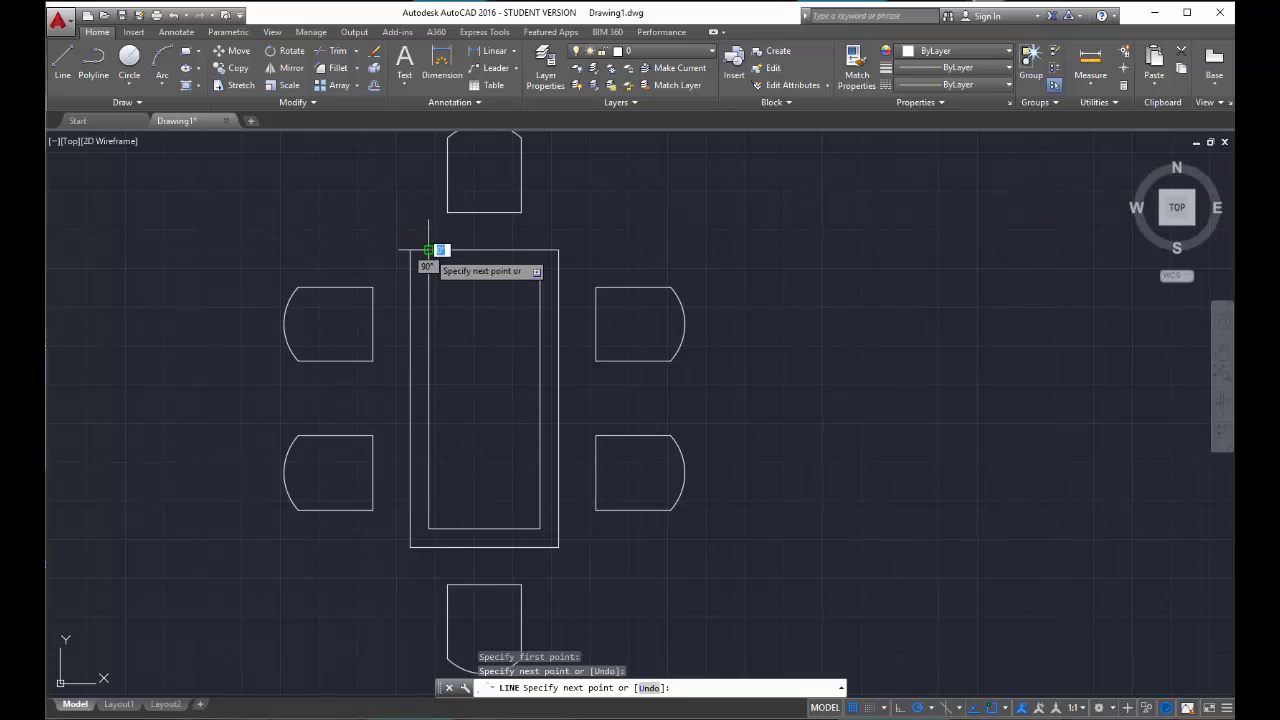
{"action": "key", "text": "Escape"}
{"action": "left_click", "coordinate": [62, 60]}
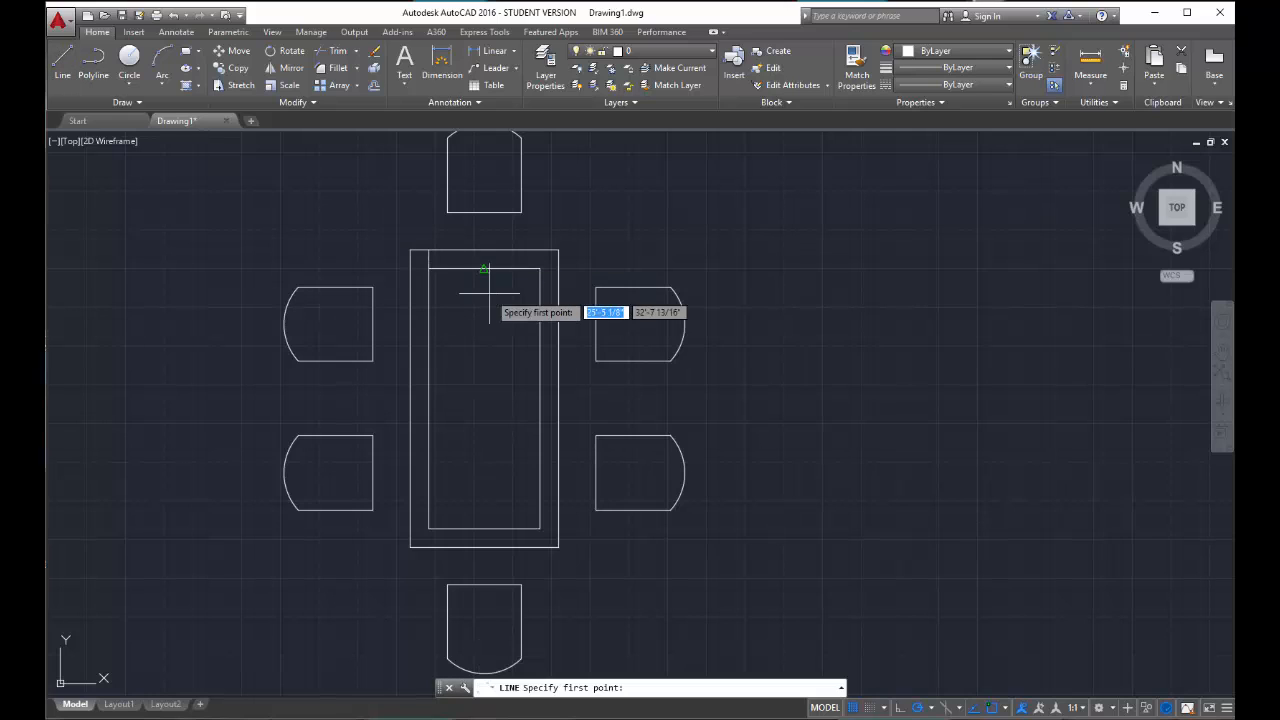
{"action": "left_click", "coordinate": [428, 269]}
{"action": "left_click", "coordinate": [428, 250]}
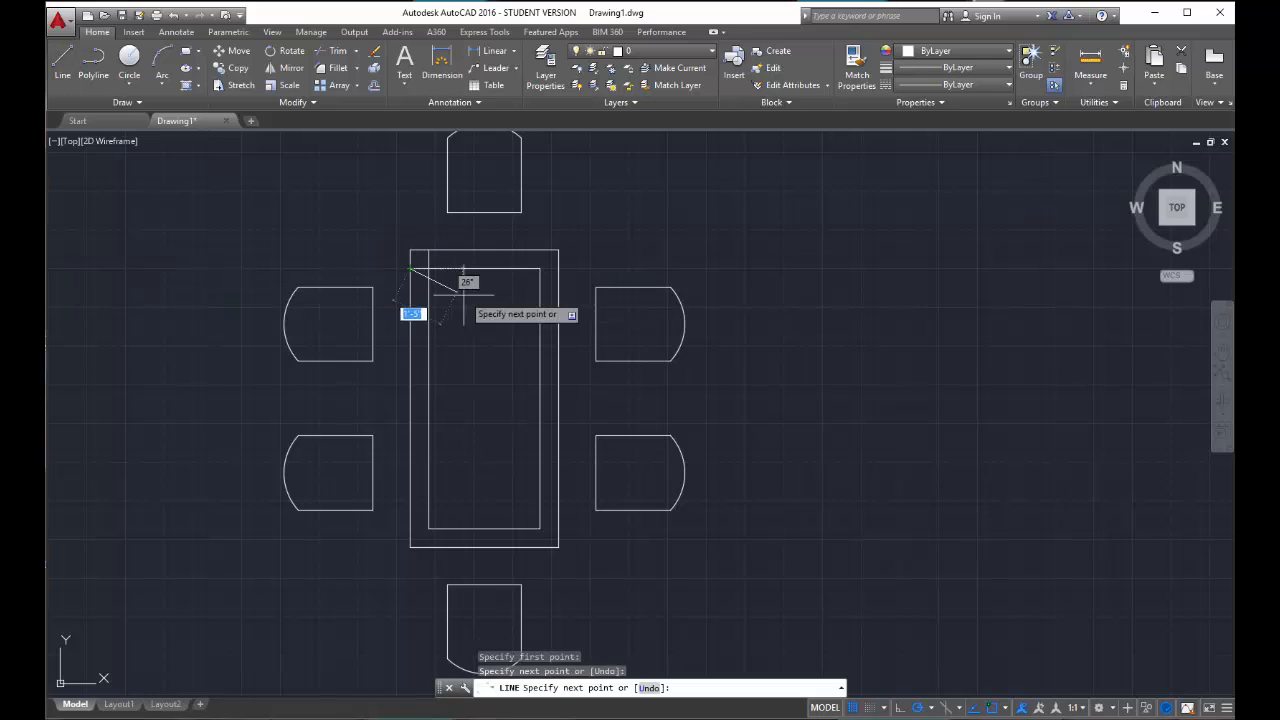
{"action": "key", "text": "Escape"}
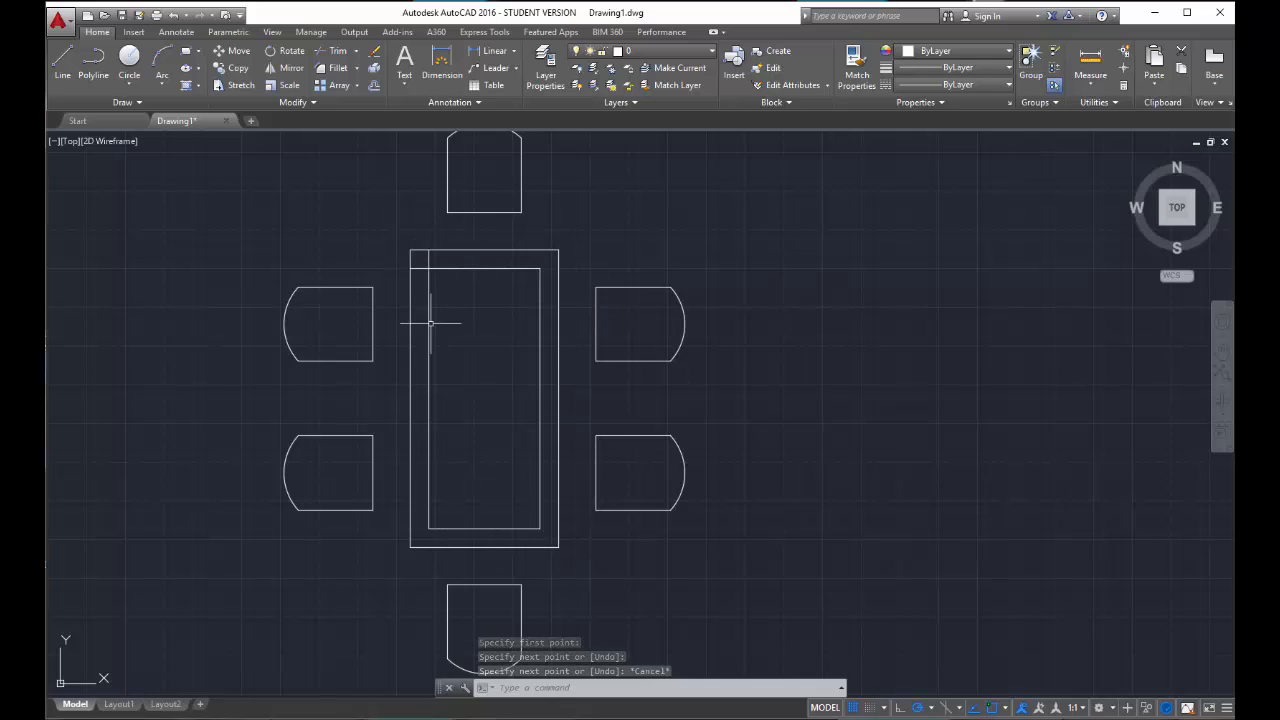
Mirror the two upper-left corner lines to the upper-right corner across the table's vertical centre line, keeping the originals
{"action": "left_click", "coordinate": [395, 234]}
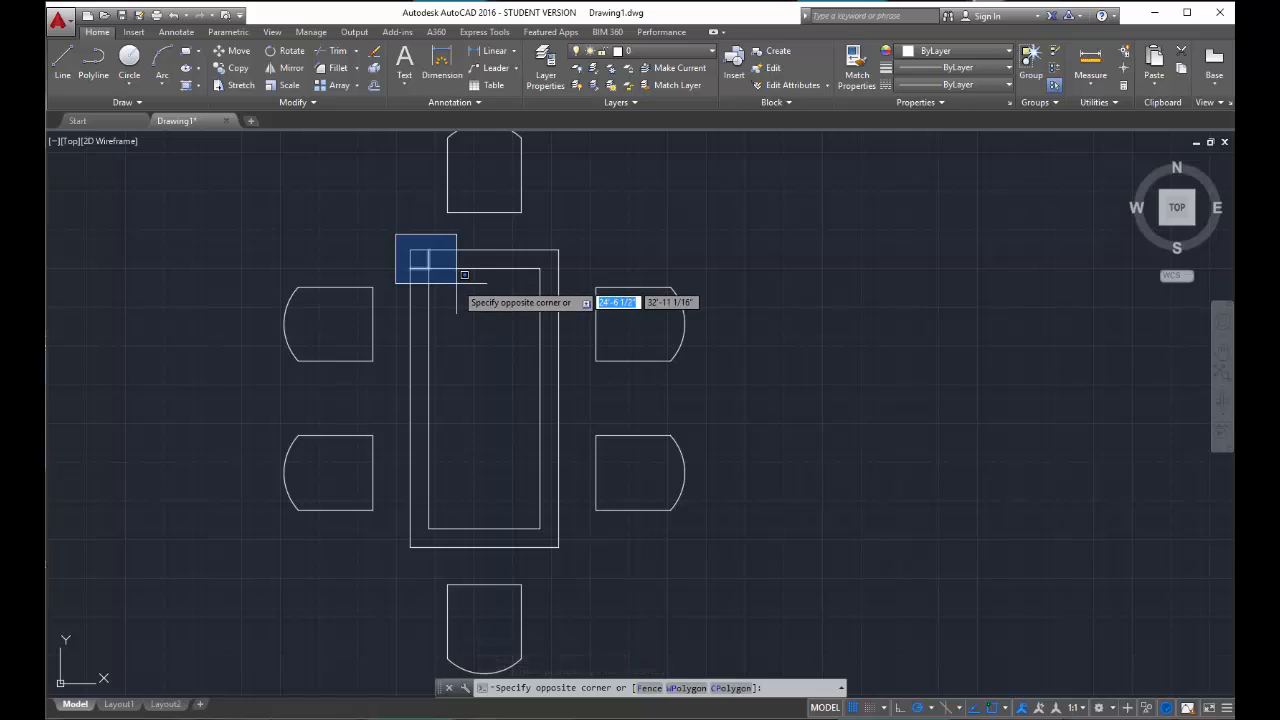
{"action": "left_click", "coordinate": [455, 272]}
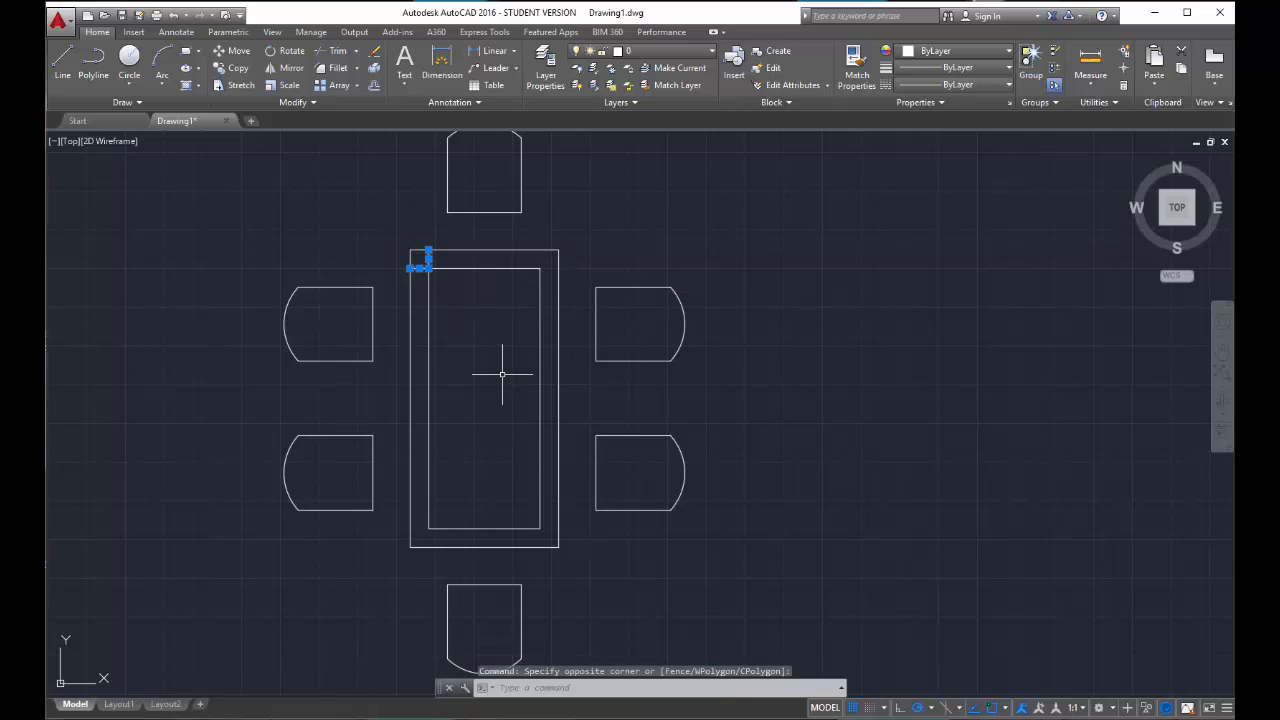
{"action": "left_click", "coordinate": [284, 67]}
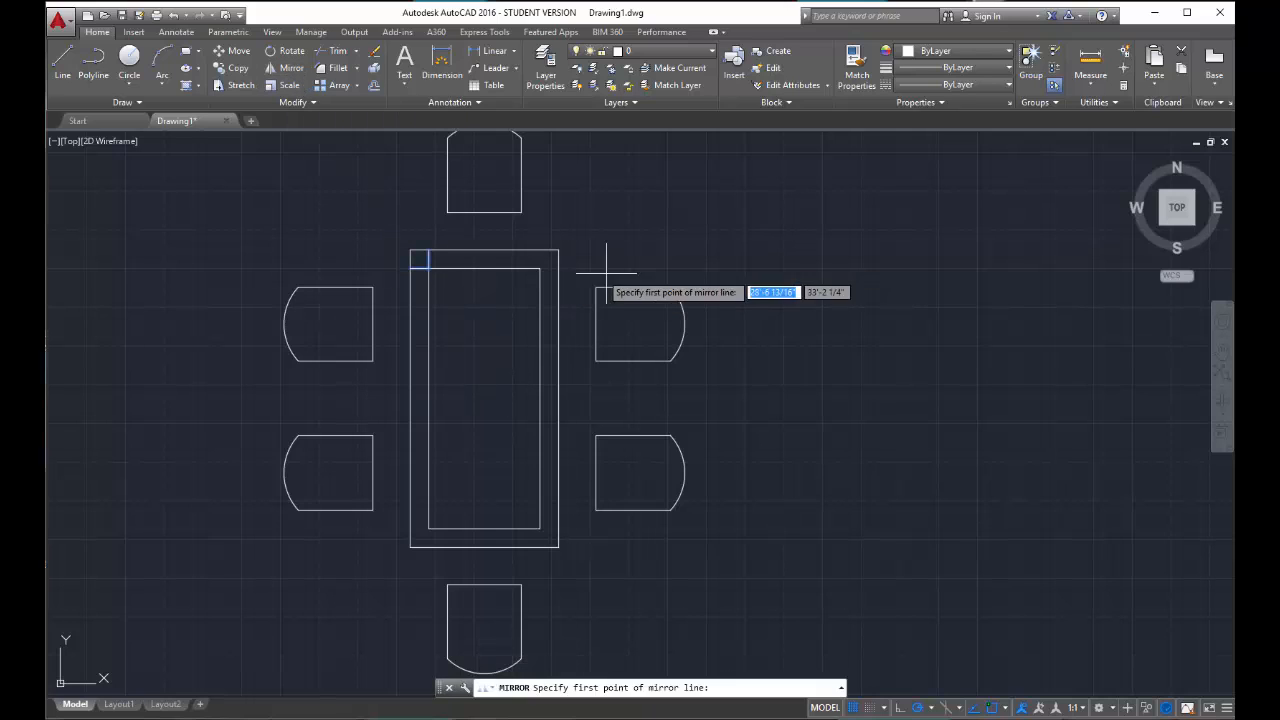
{"action": "left_click", "coordinate": [484, 264]}
{"action": "left_click", "coordinate": [478, 300]}
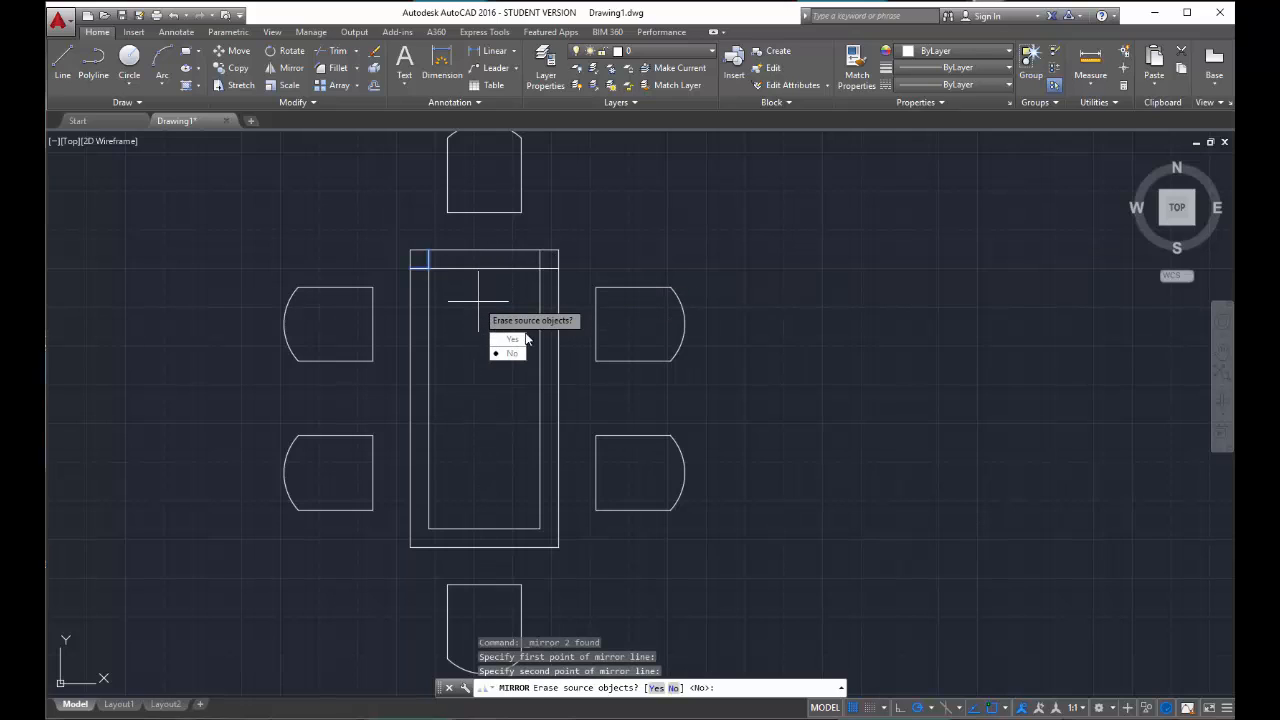
{"action": "left_click", "coordinate": [511, 353]}
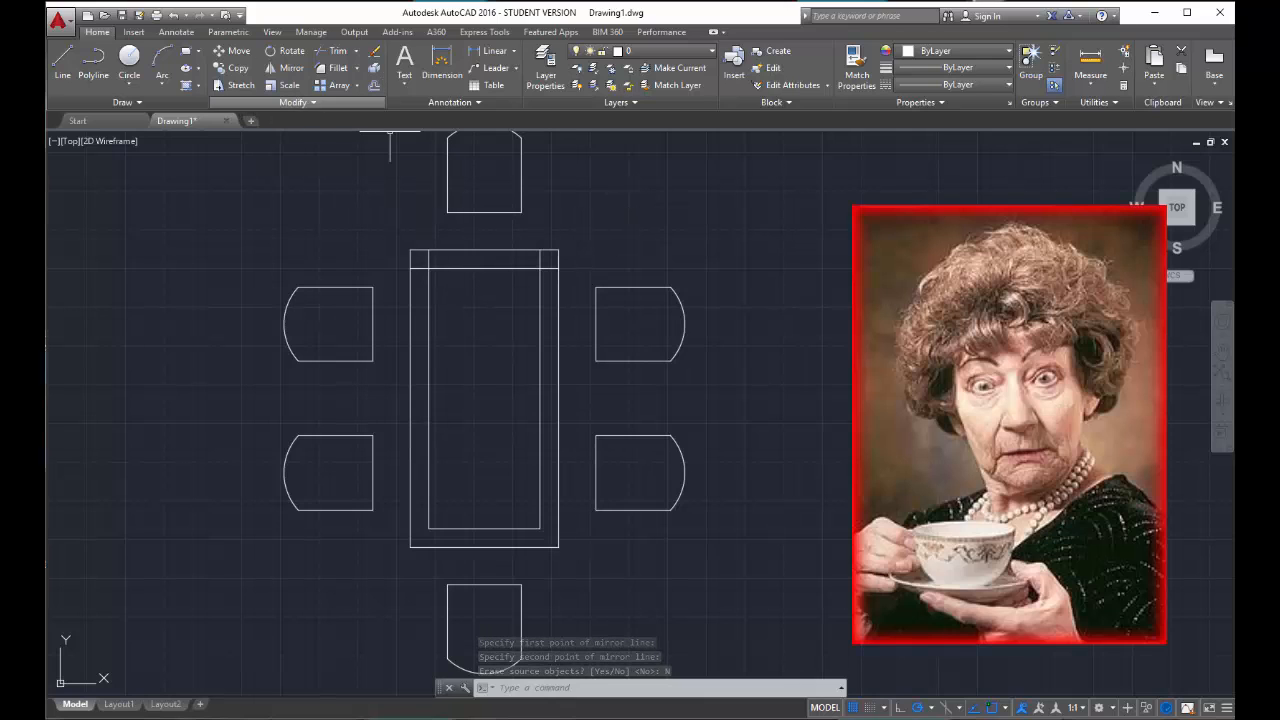
Mirror both pairs of upper corner lines to the table's lower corners across the horizontal line through the left side's midpoint, keeping the originals
{"action": "left_click", "coordinate": [529, 243]}
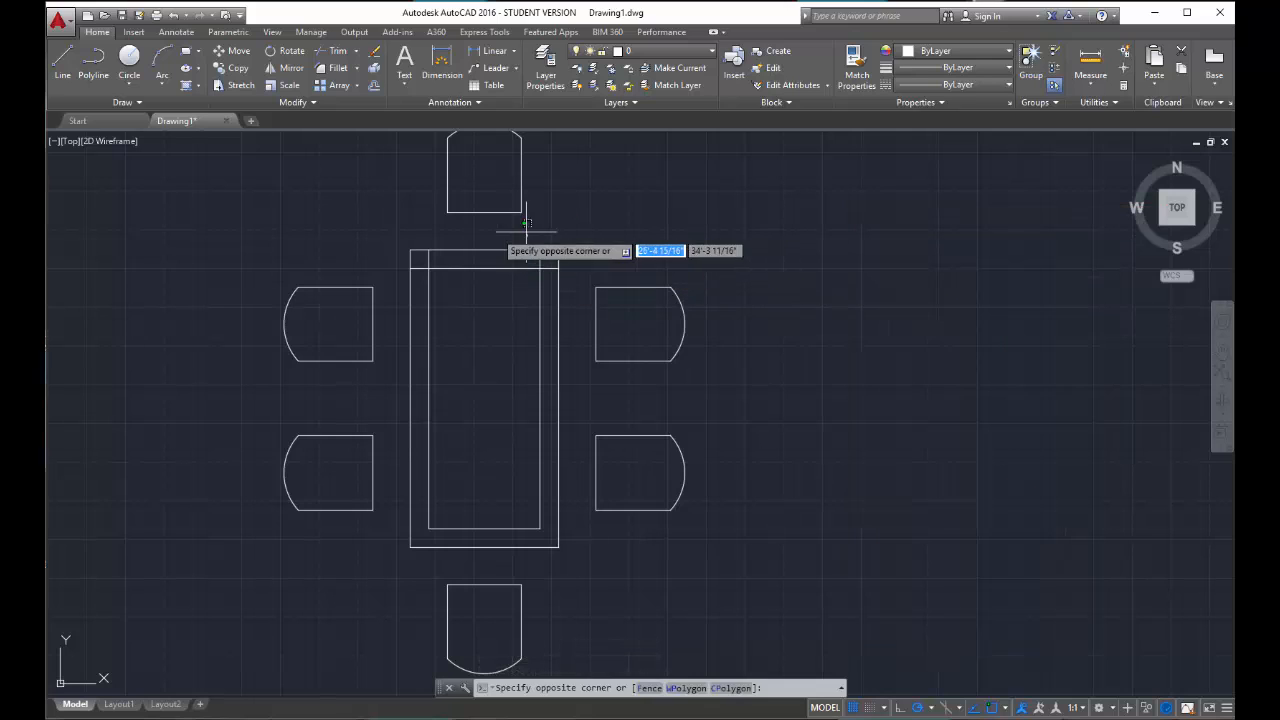
{"action": "left_click", "coordinate": [526, 232]}
{"action": "left_click", "coordinate": [395, 237]}
{"action": "left_click", "coordinate": [478, 277]}
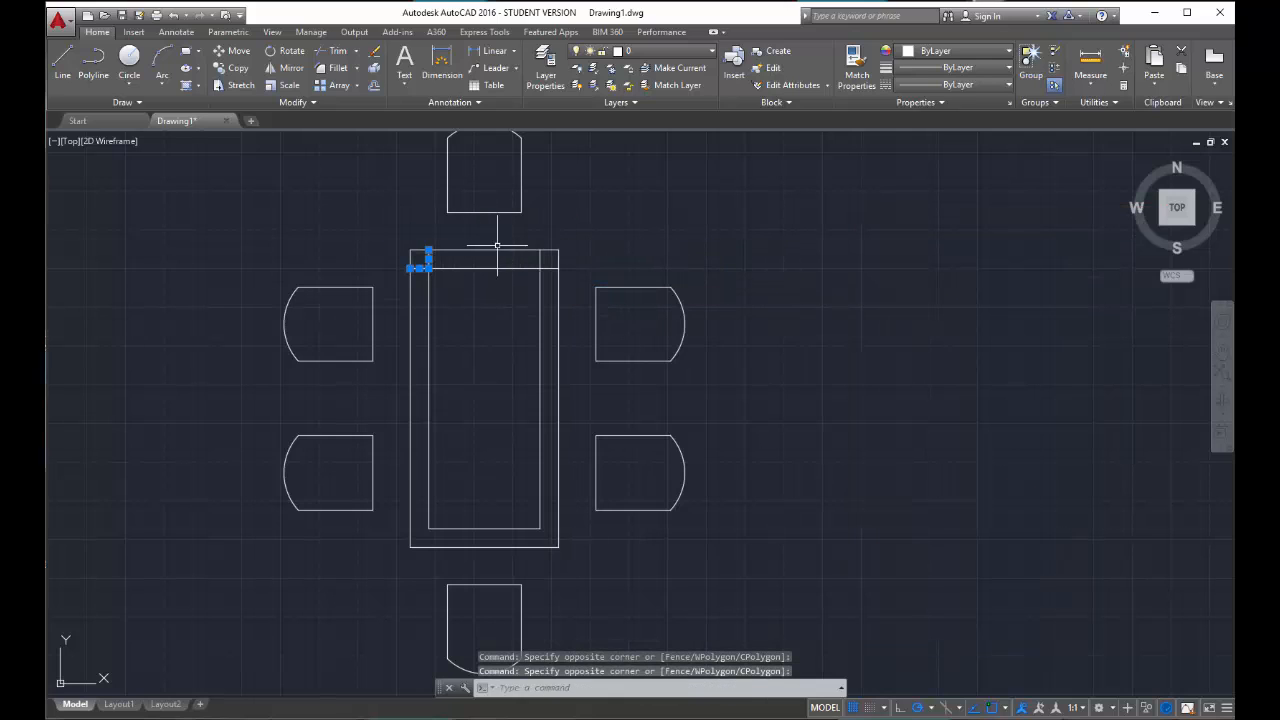
{"action": "left_click", "coordinate": [497, 244]}
{"action": "left_click", "coordinate": [565, 274]}
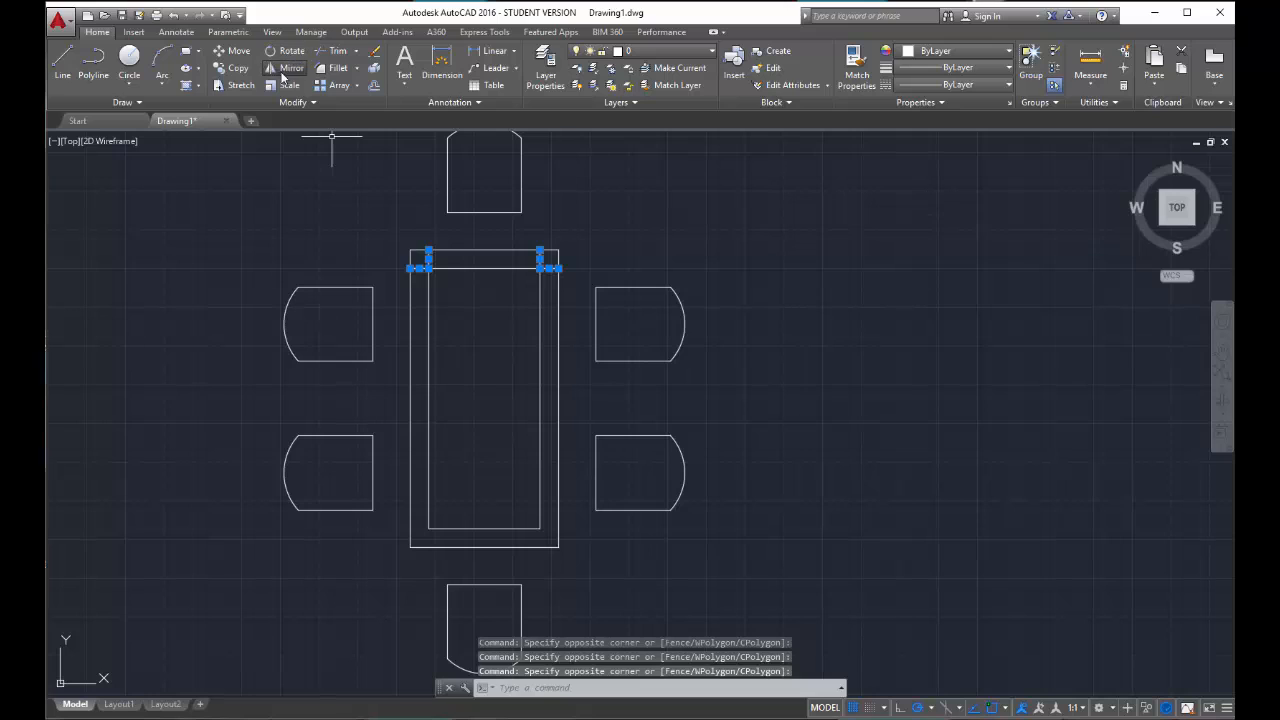
{"action": "left_click", "coordinate": [289, 68]}
{"action": "left_click", "coordinate": [411, 398]}
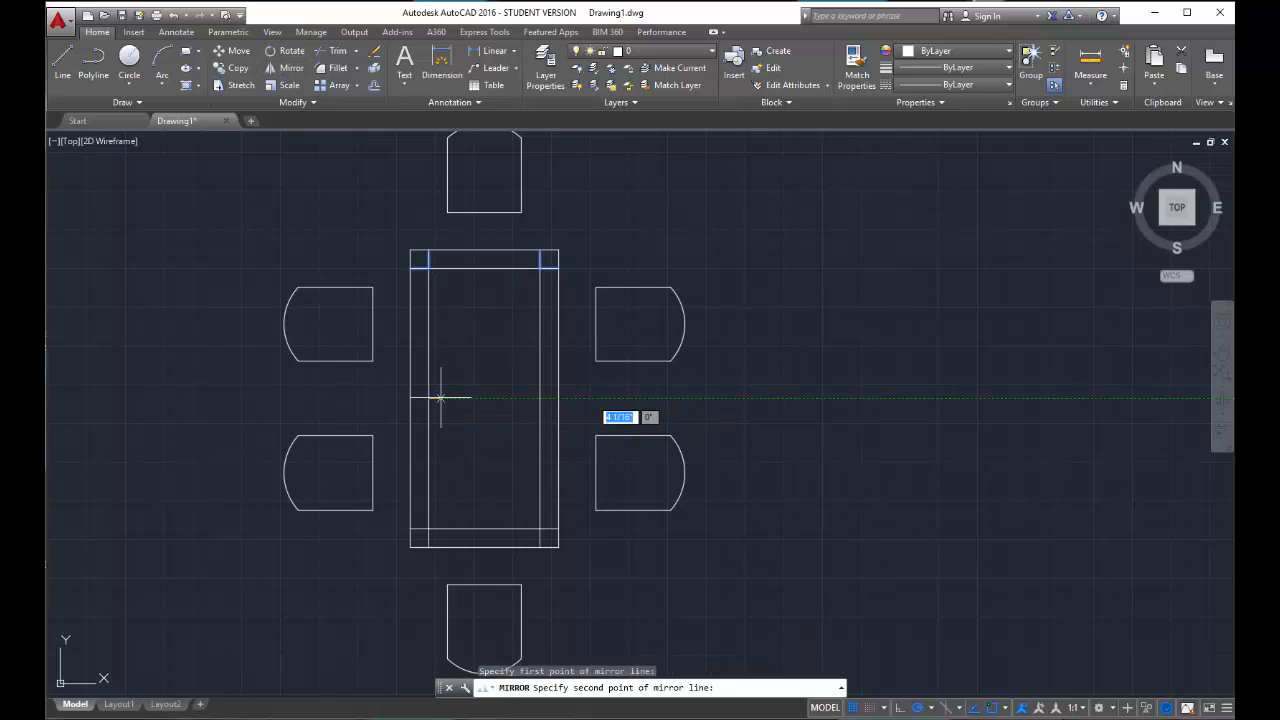
{"action": "left_click", "coordinate": [470, 400]}
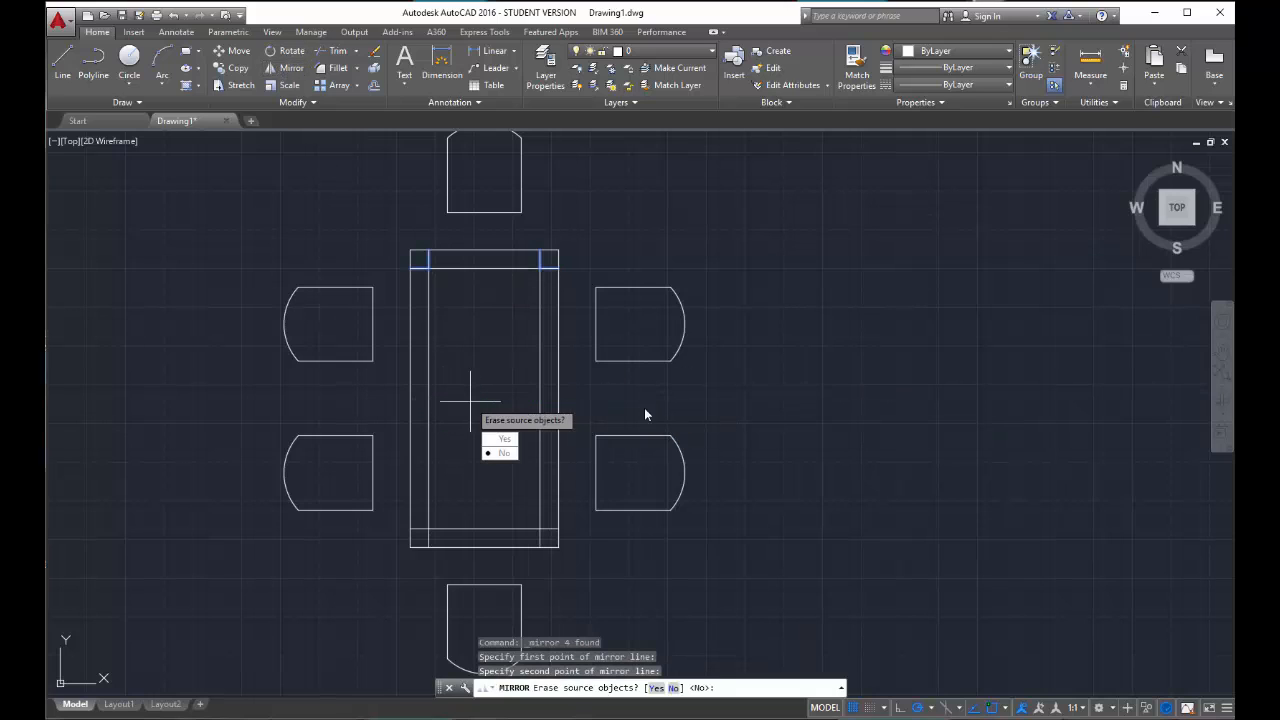
{"action": "left_click", "coordinate": [505, 453]}
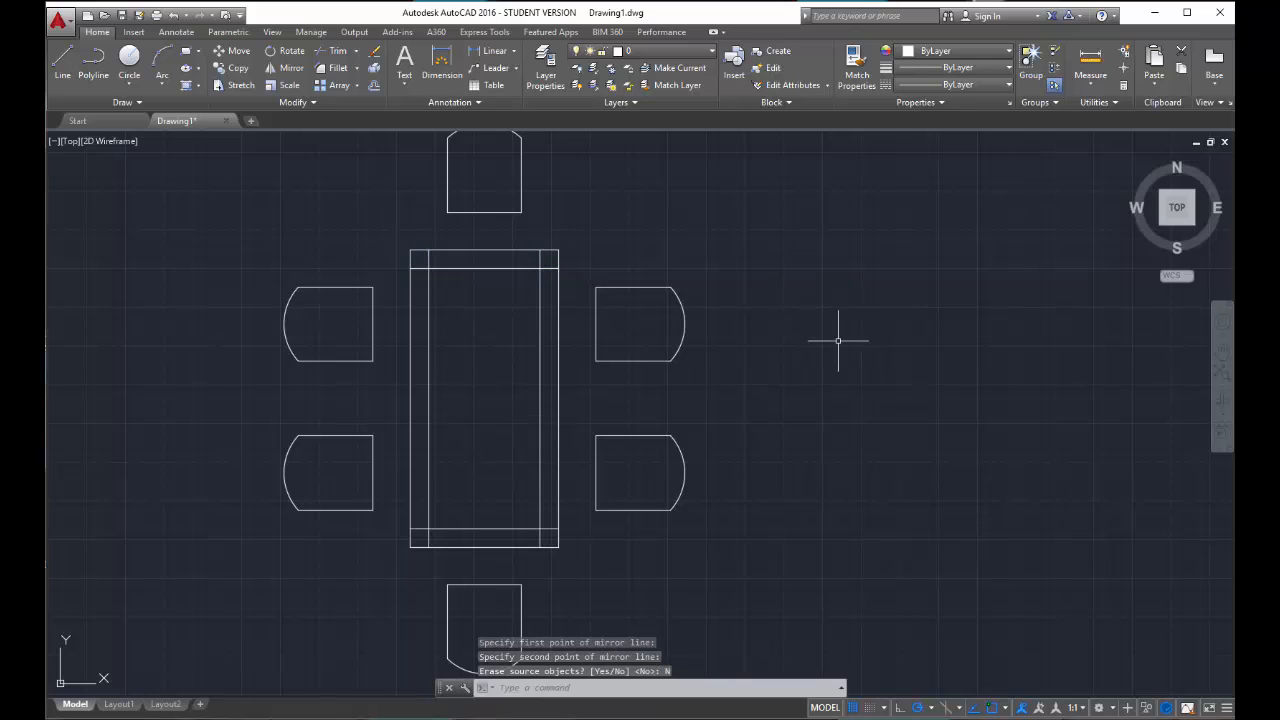
{"action": "scroll", "coordinate": [840, 342], "scroll_direction": "down", "scroll_amount": 3}
{"action": "scroll", "coordinate": [866, 367], "scroll_direction": "up", "scroll_amount": 2}
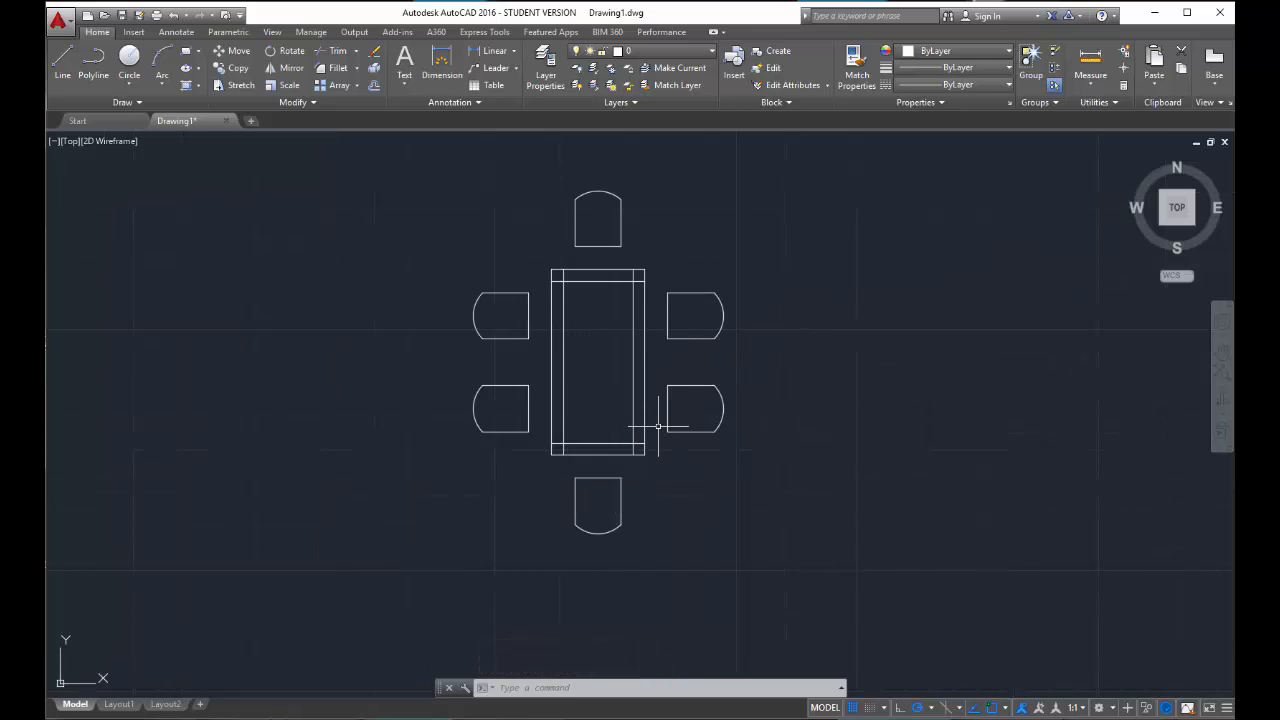
{"action": "scroll", "coordinate": [618, 393], "scroll_direction": "up", "scroll_amount": 4}
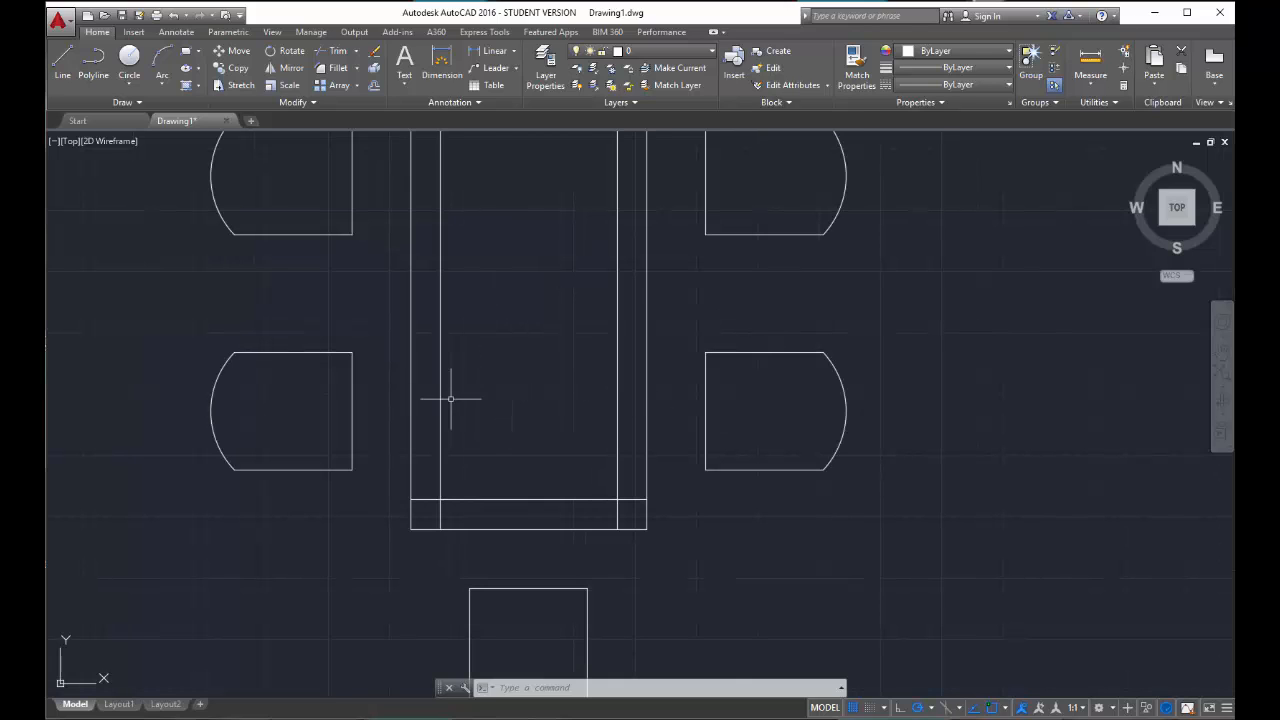
{"action": "scroll", "coordinate": [529, 416], "scroll_direction": "down", "scroll_amount": 2}
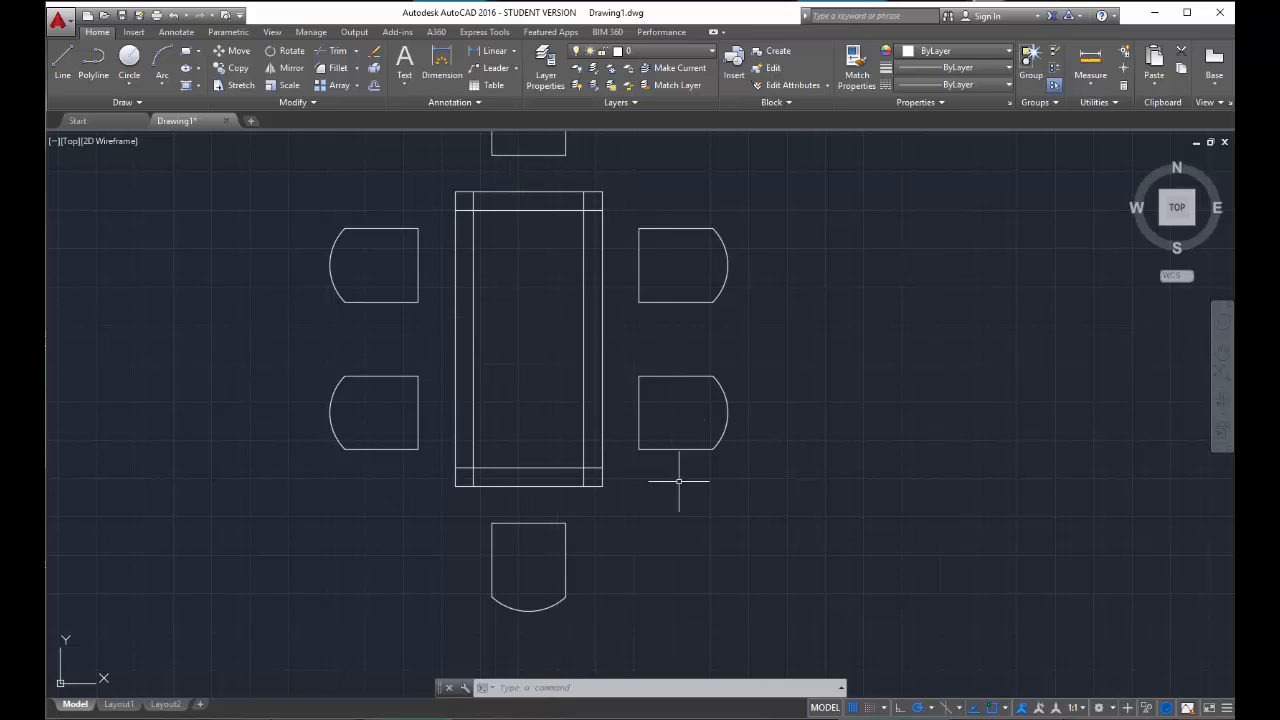
{"action": "scroll", "coordinate": [683, 468], "scroll_direction": "down", "scroll_amount": 2}
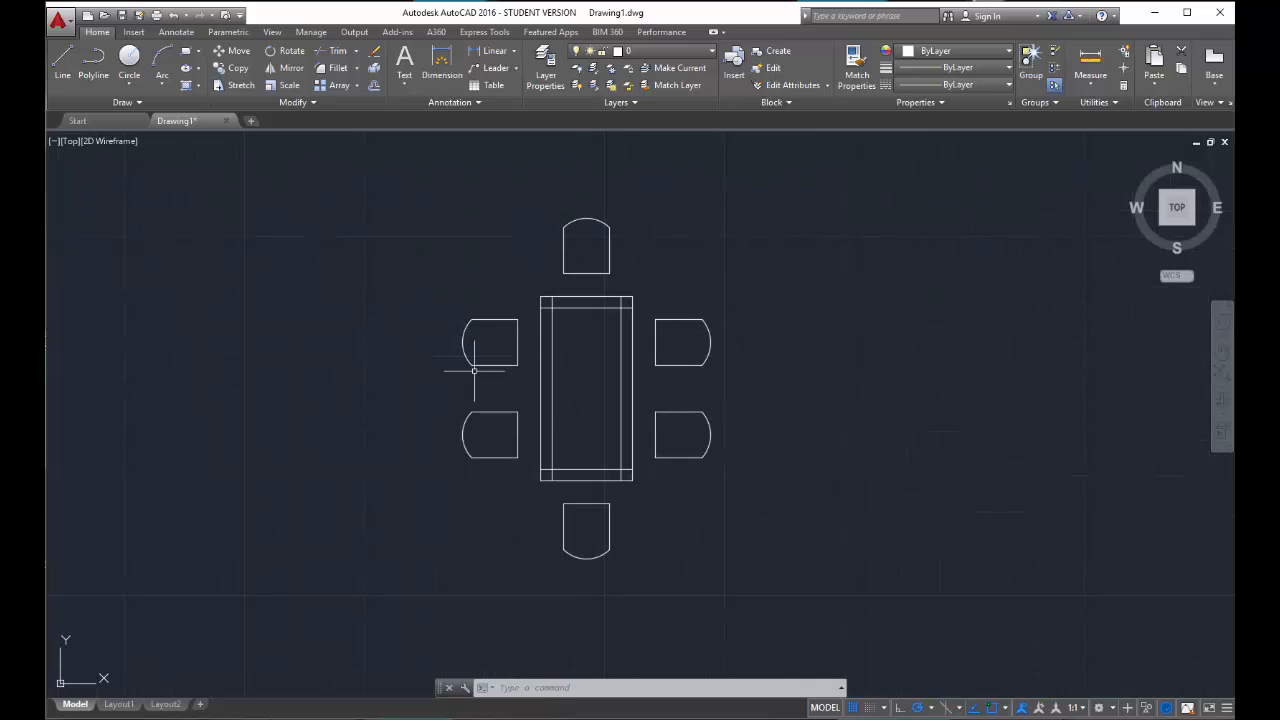